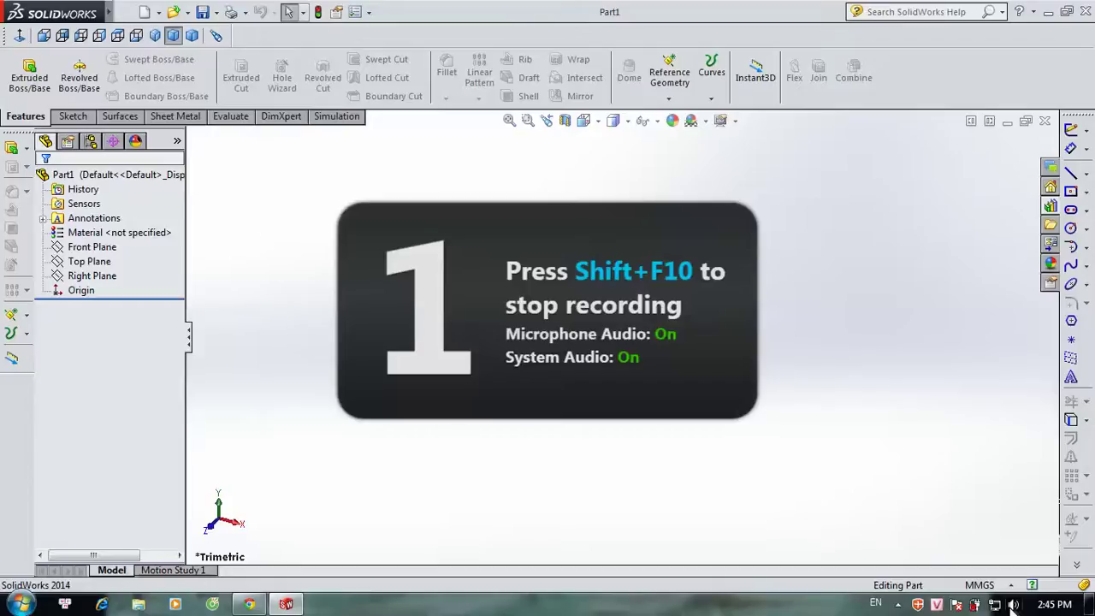
Step: Select the Front Plane of the new empty part
click(498, 379)
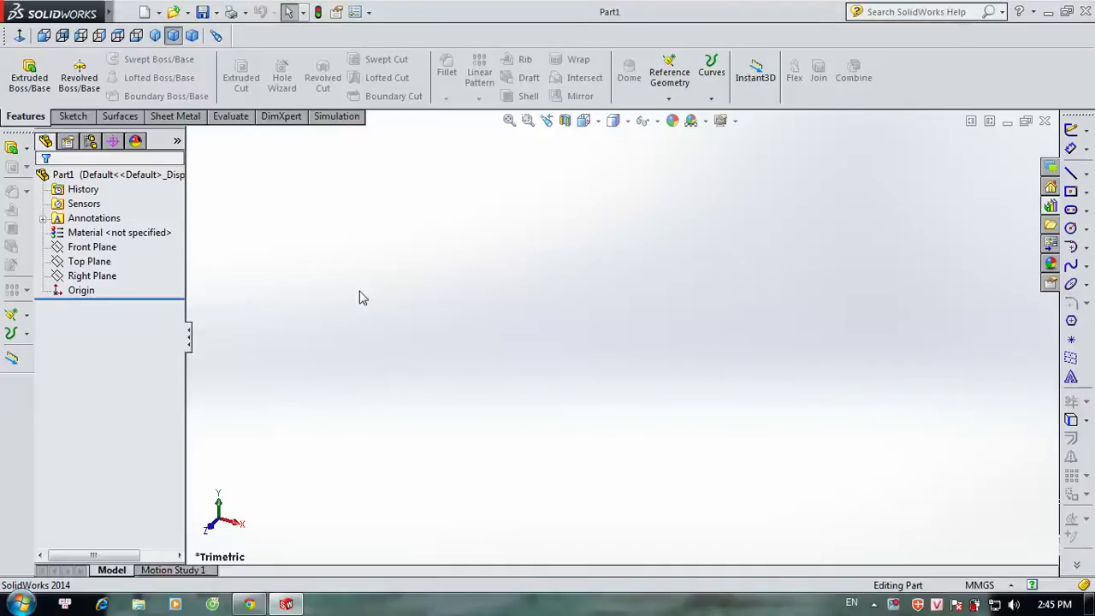
click(92, 247)
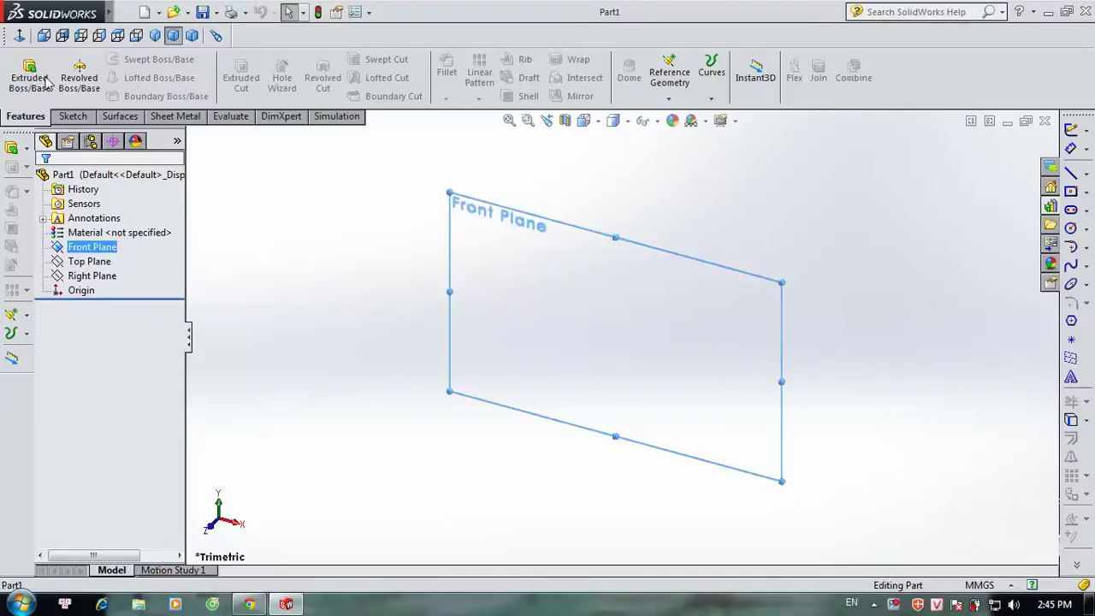
Step: View the Front Plane head-on and draw a vertical centreline rising from the origin
click(19, 35)
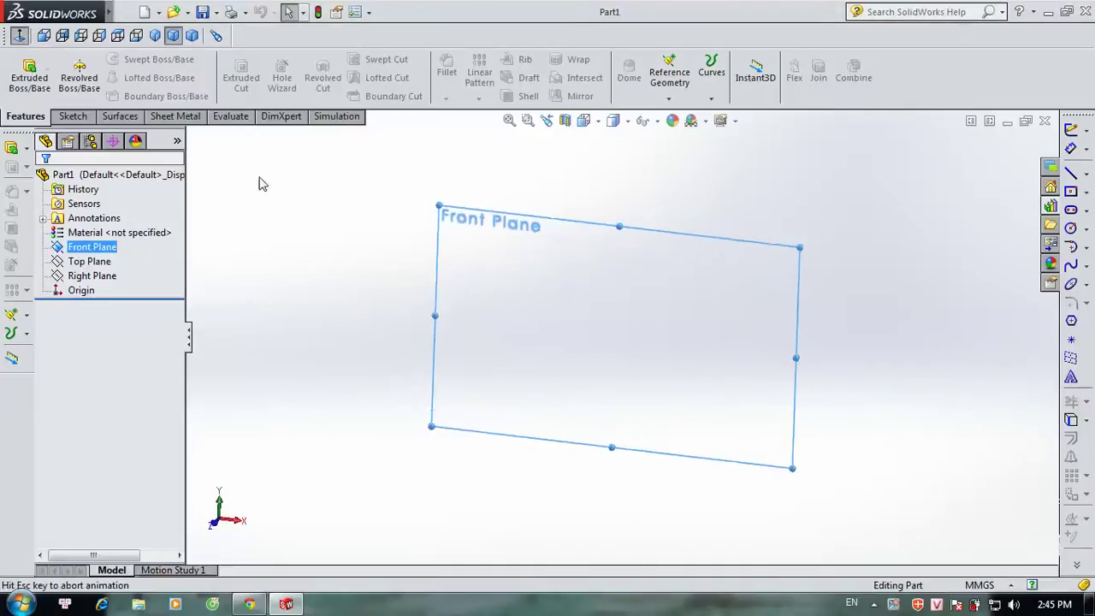
click(1086, 175)
click(1023, 191)
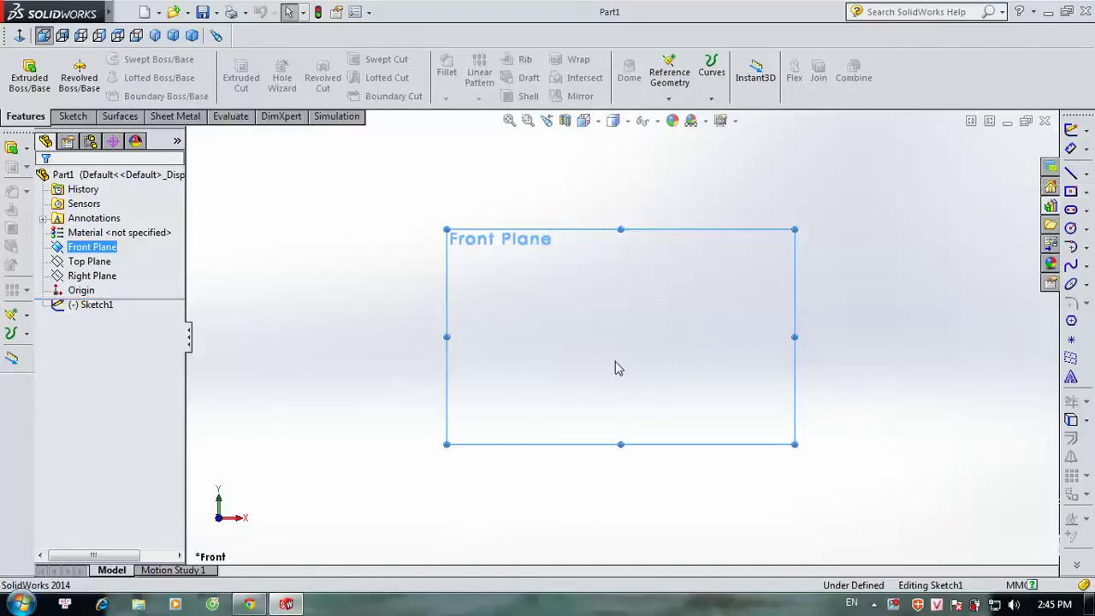
scroll(623, 329, up, 2)
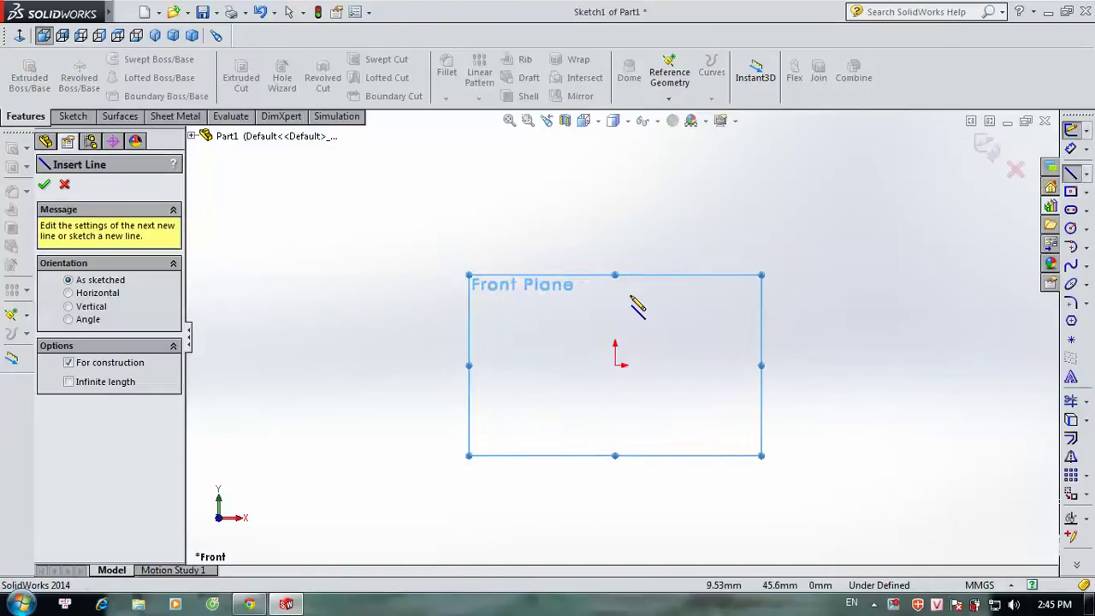
click(615, 364)
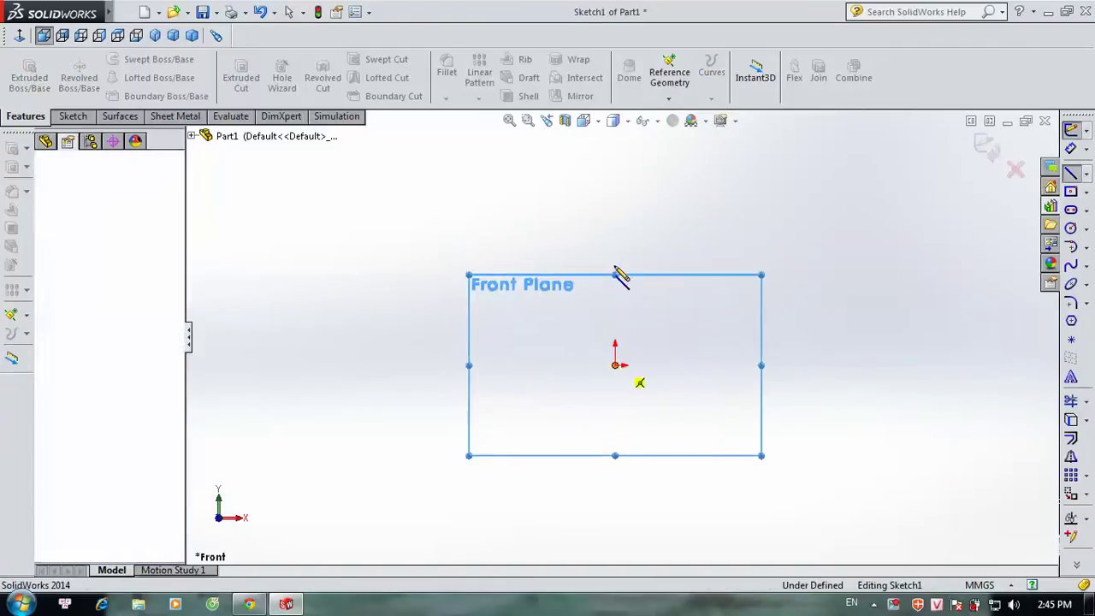
click(615, 173)
key(Escape)
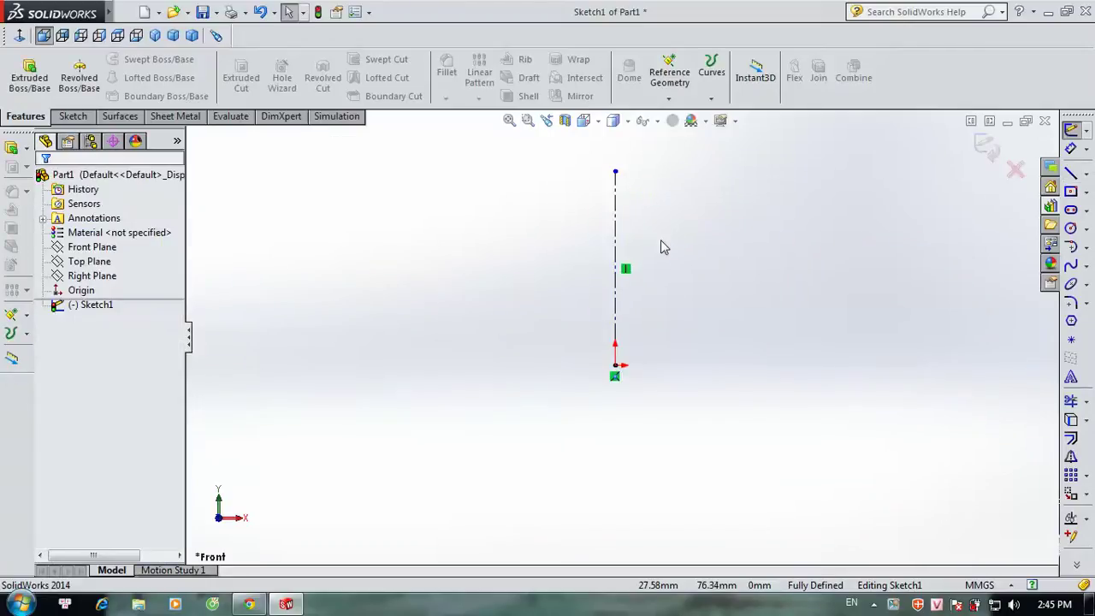
scroll(654, 243, up, 1)
click(82, 116)
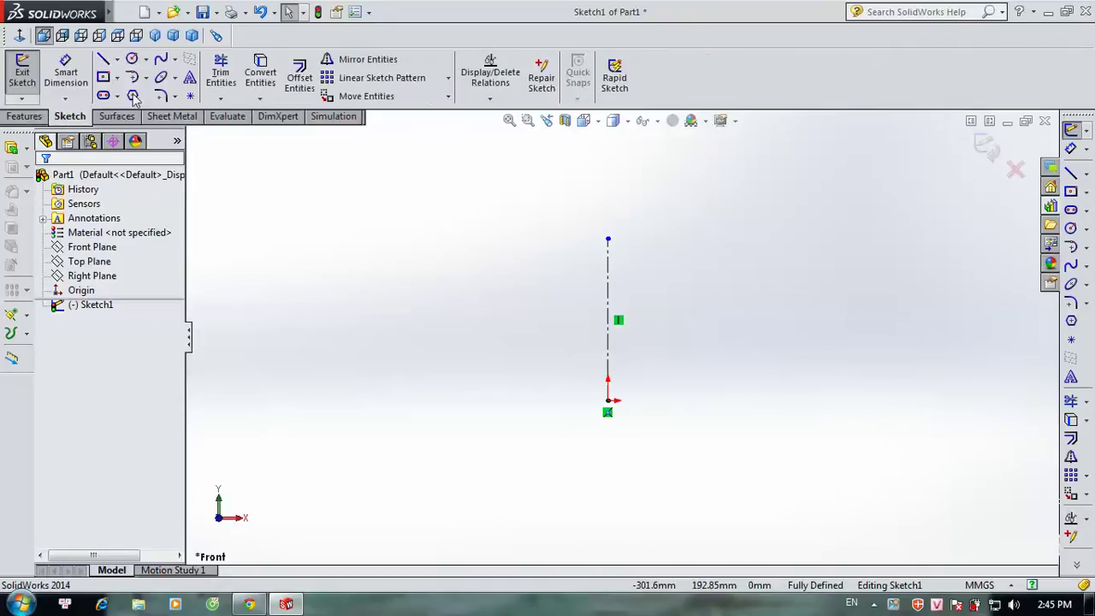
Step: Draw a line chain from the origin stepping right and up three times beside the centreline
click(104, 59)
scroll(623, 402, down, 2)
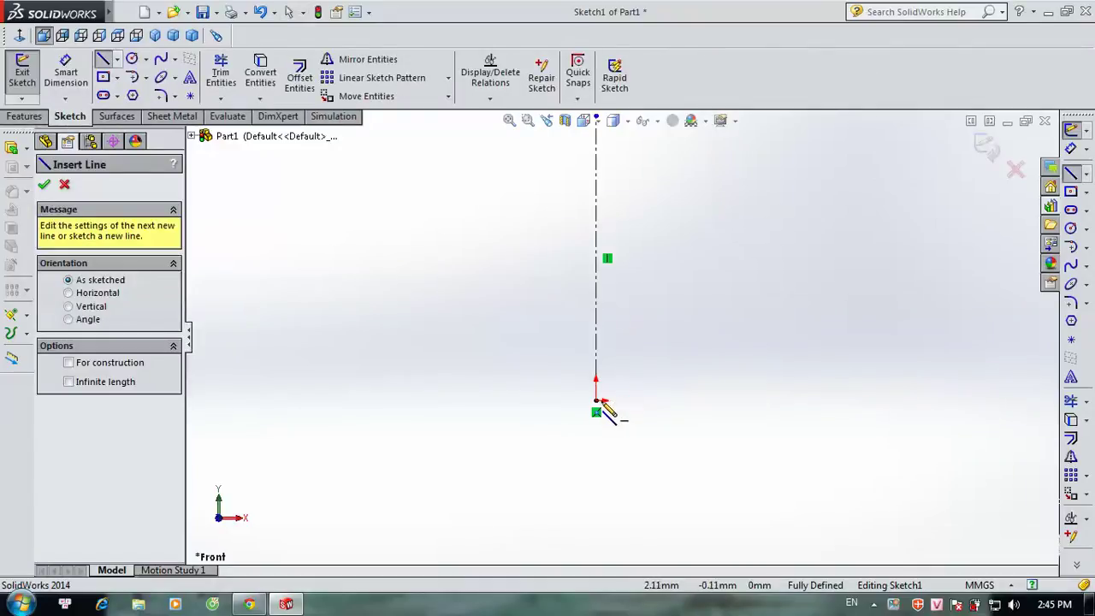
click(596, 400)
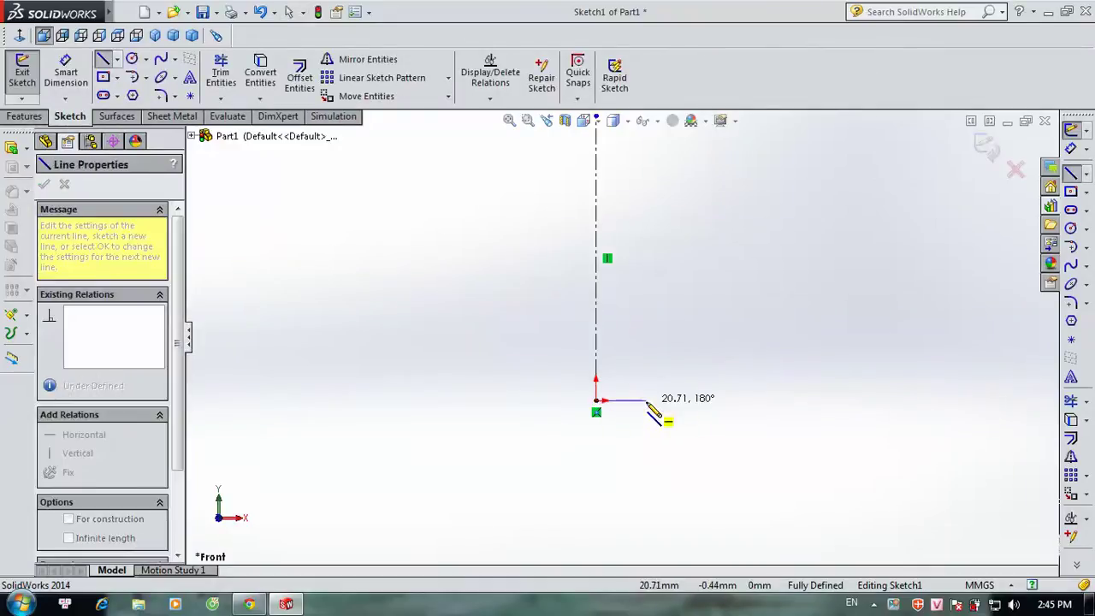
click(646, 400)
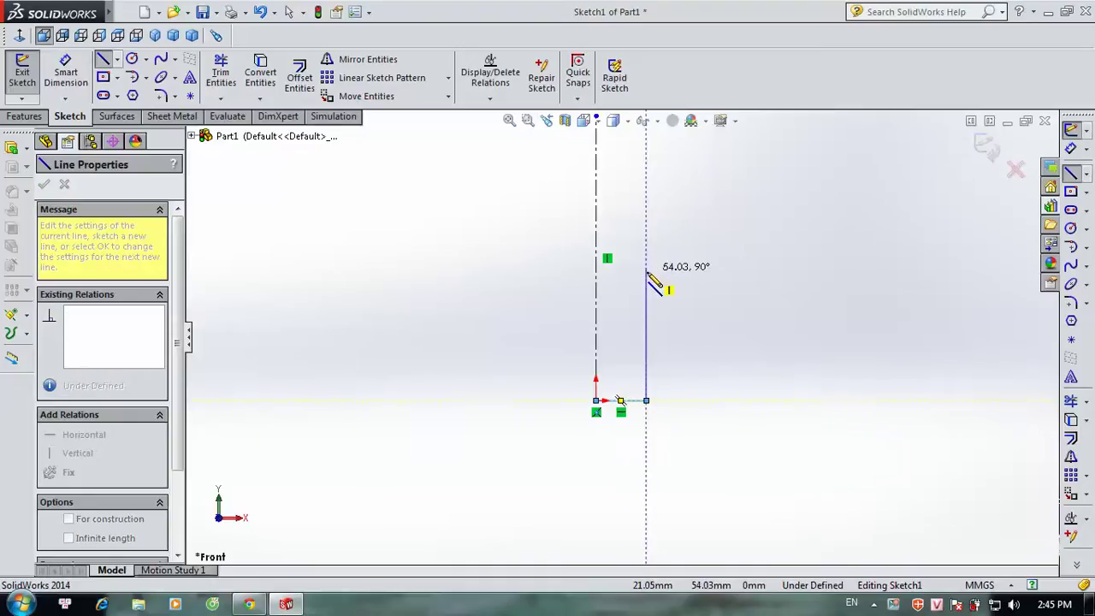
click(646, 337)
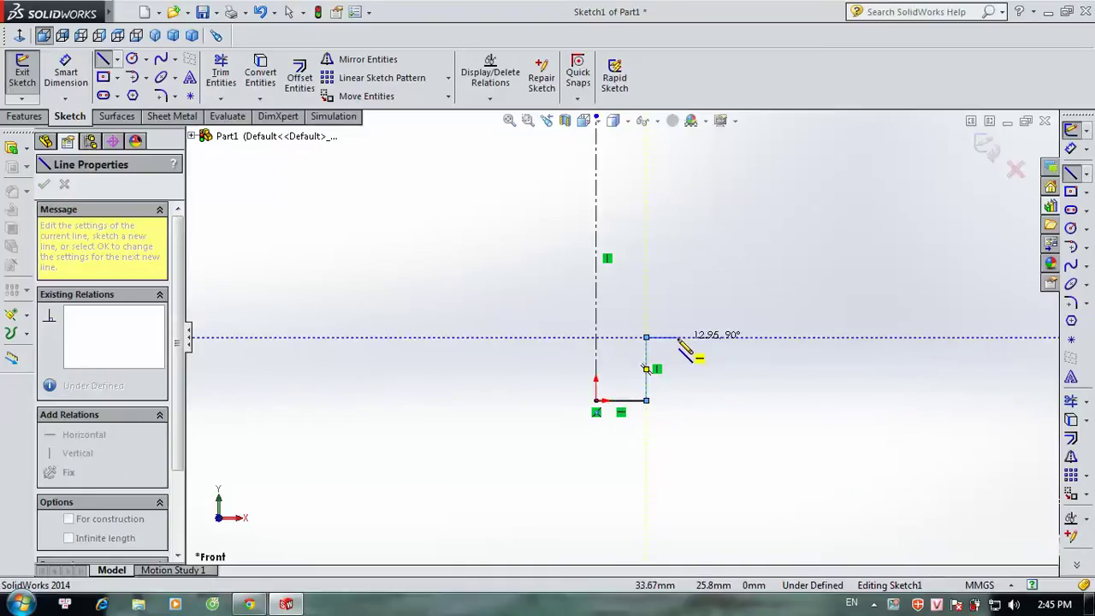
click(678, 337)
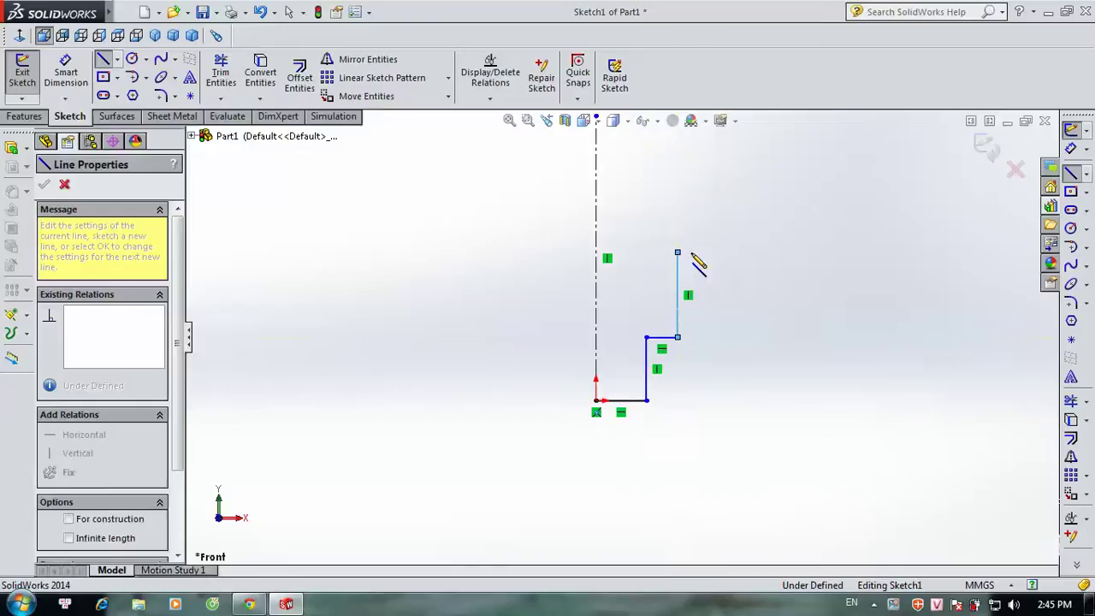
click(694, 255)
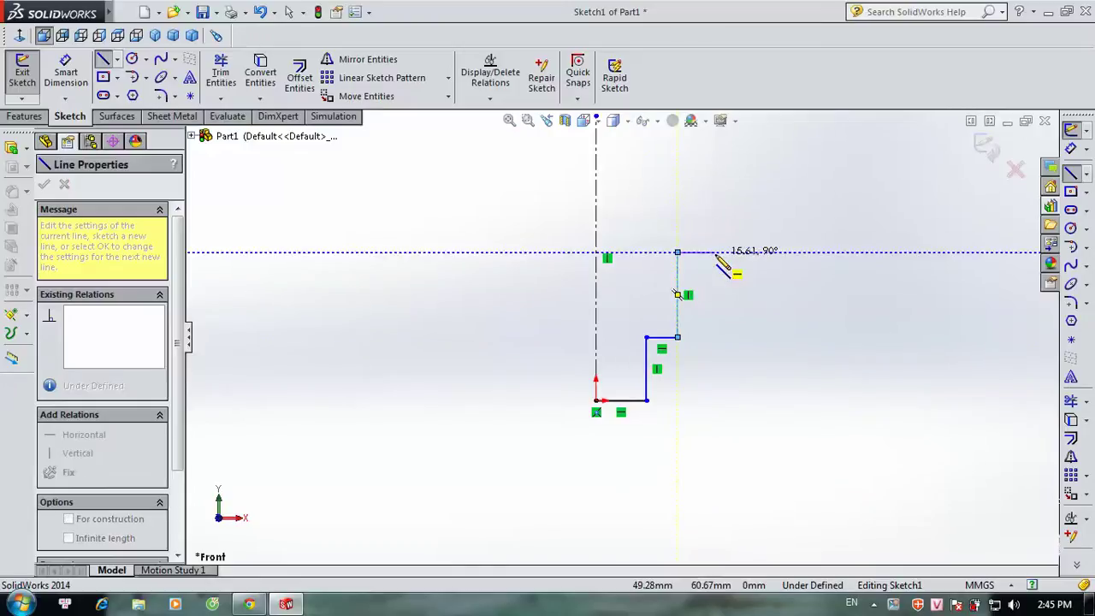
click(715, 252)
click(716, 147)
key(Escape)
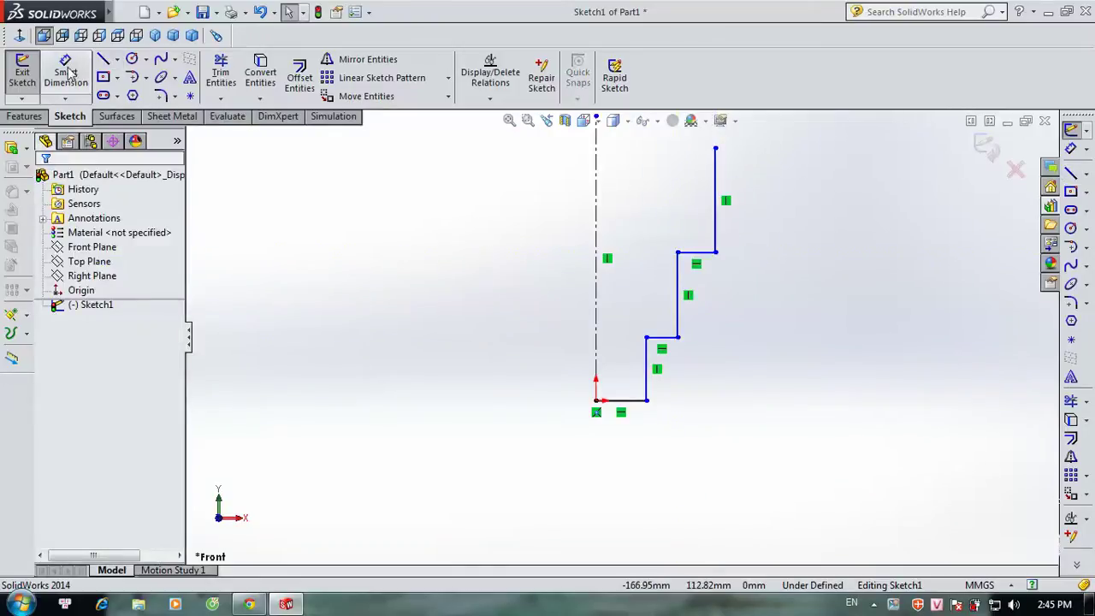
click(67, 72)
Step: Dimension the bottom line to 6 mm and the first vertical step to 17 mm
click(639, 400)
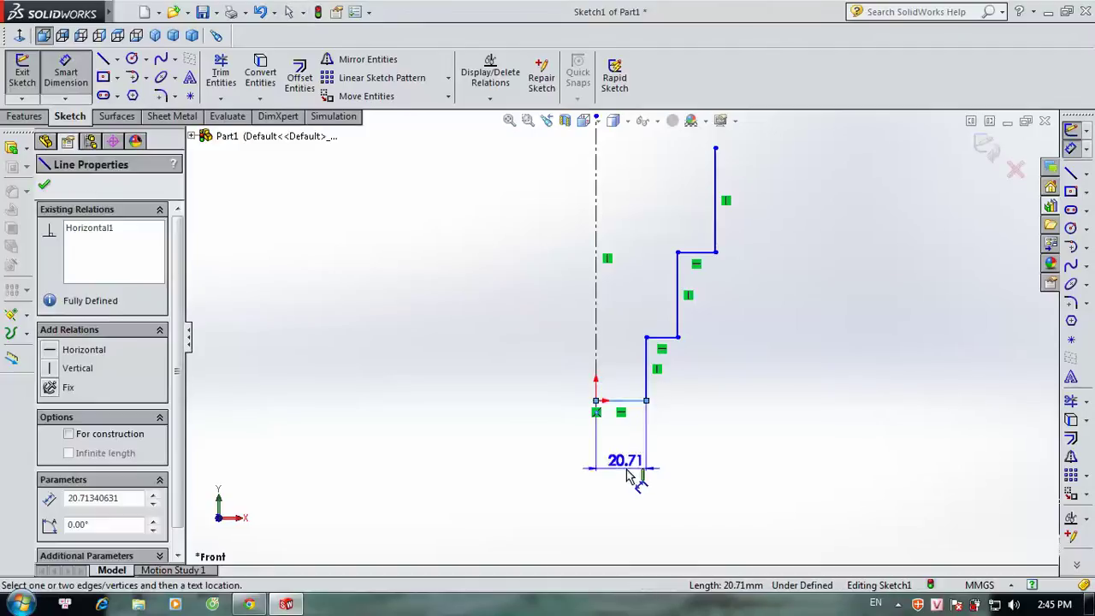
click(629, 478)
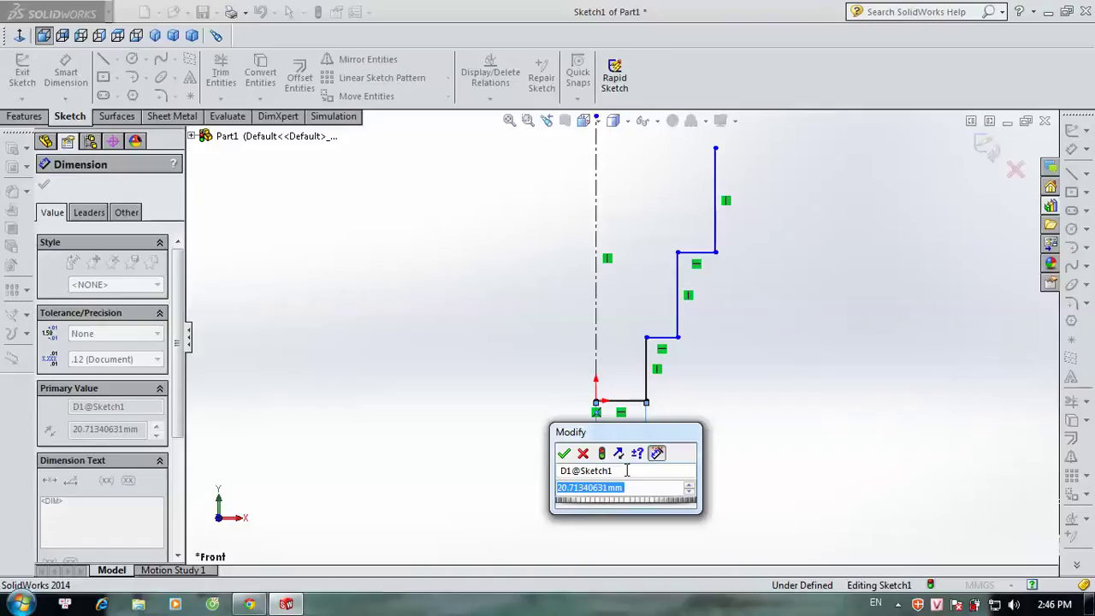
text(6)
key(Return)
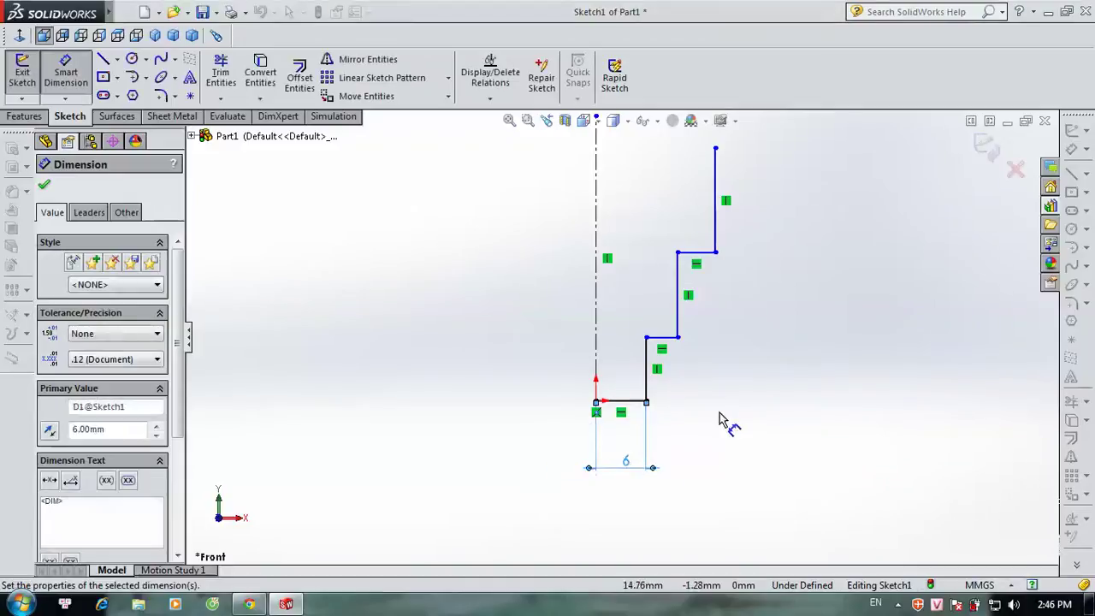
click(649, 368)
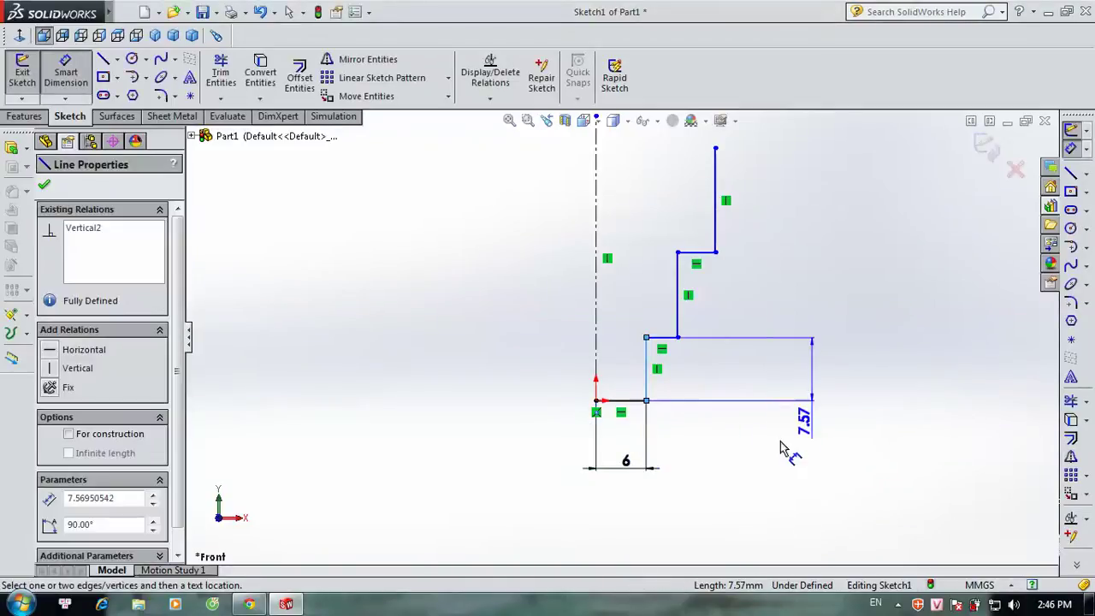
click(729, 460)
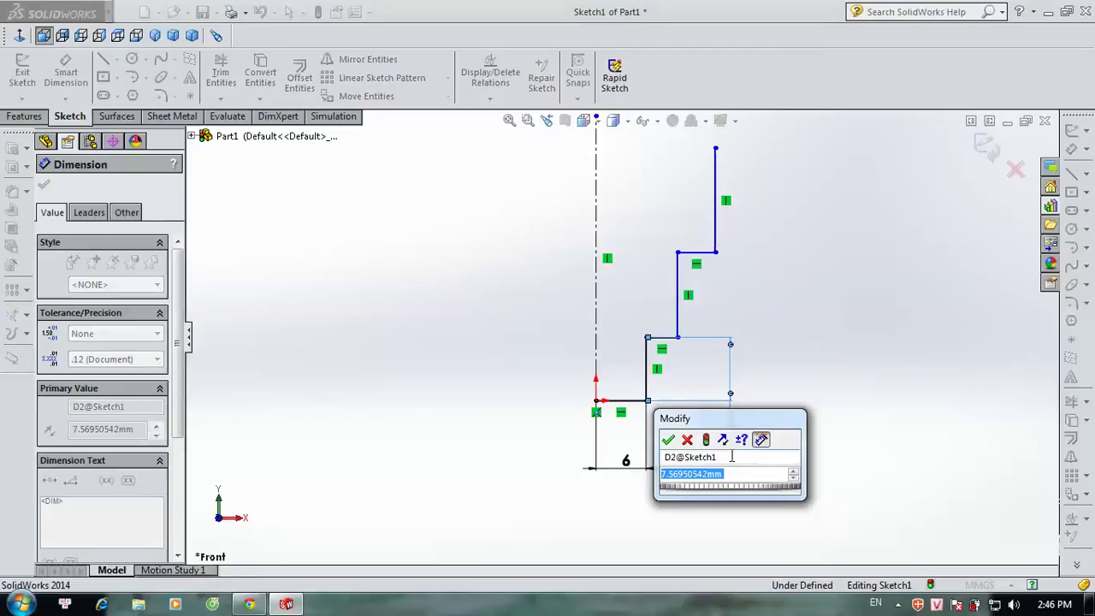
text(17)
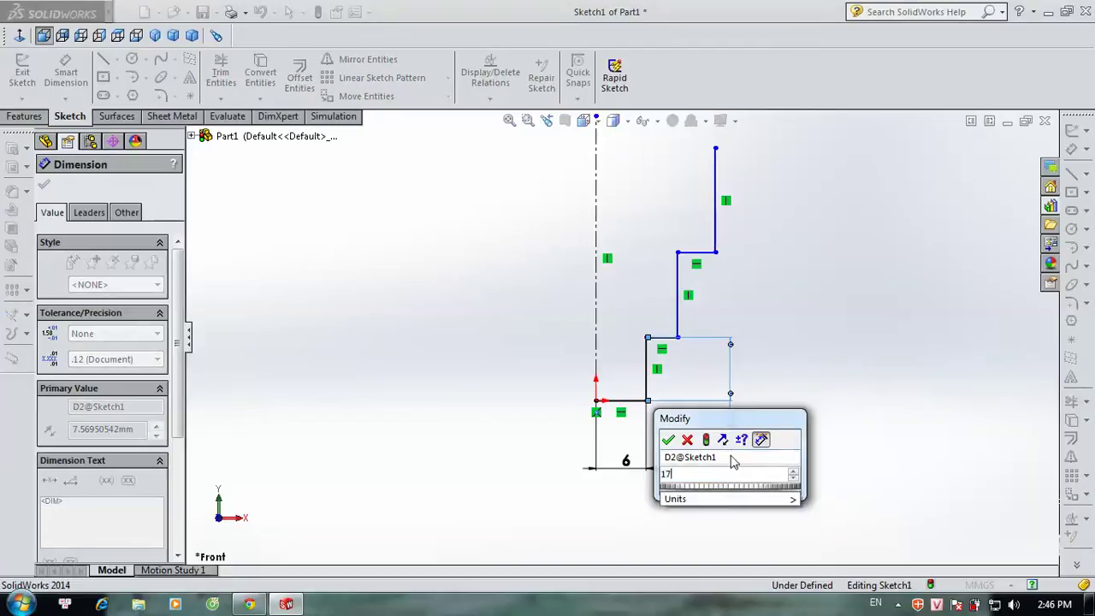
key(Return)
Step: Set the second vertical line 7.5 mm from the centreline and the next segment to 17 mm
scroll(648, 268, up, 2)
scroll(655, 268, down, 2)
scroll(647, 268, up, 2)
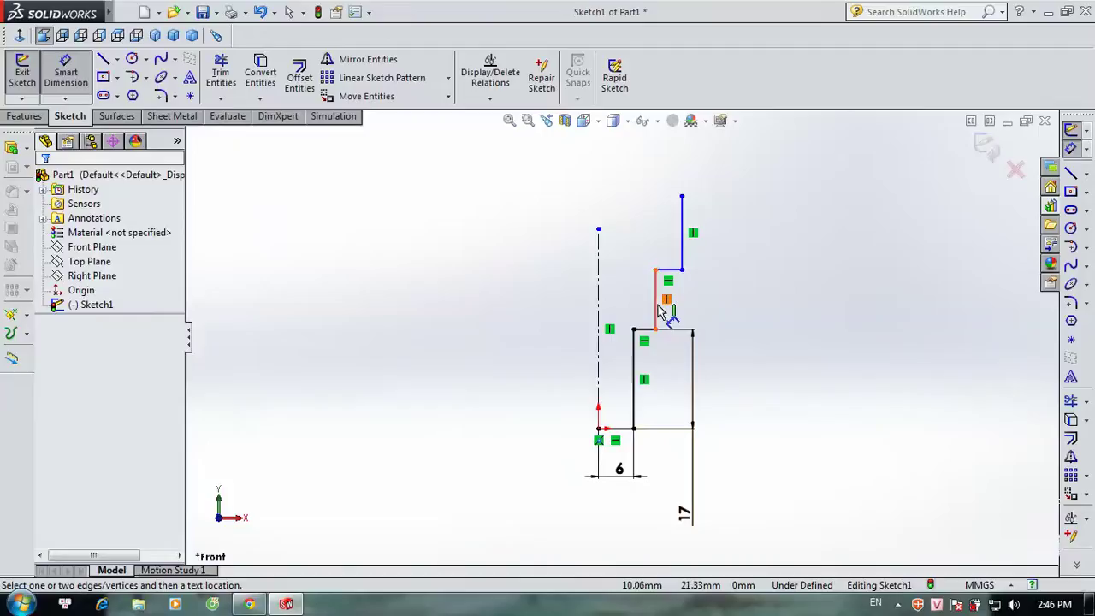
drag(657, 295, 602, 351)
click(602, 351)
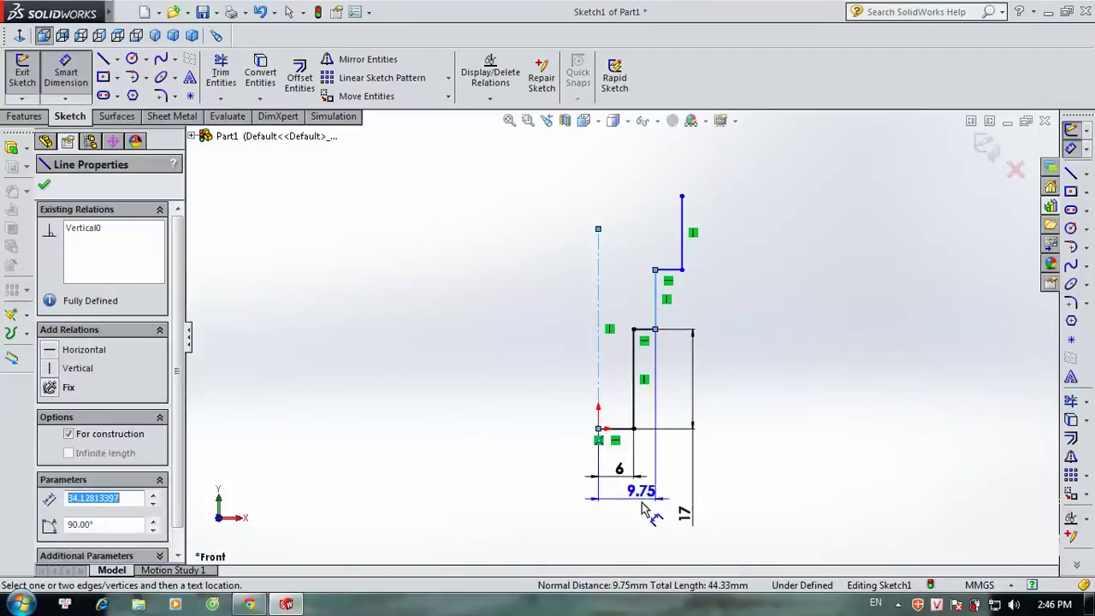
click(637, 524)
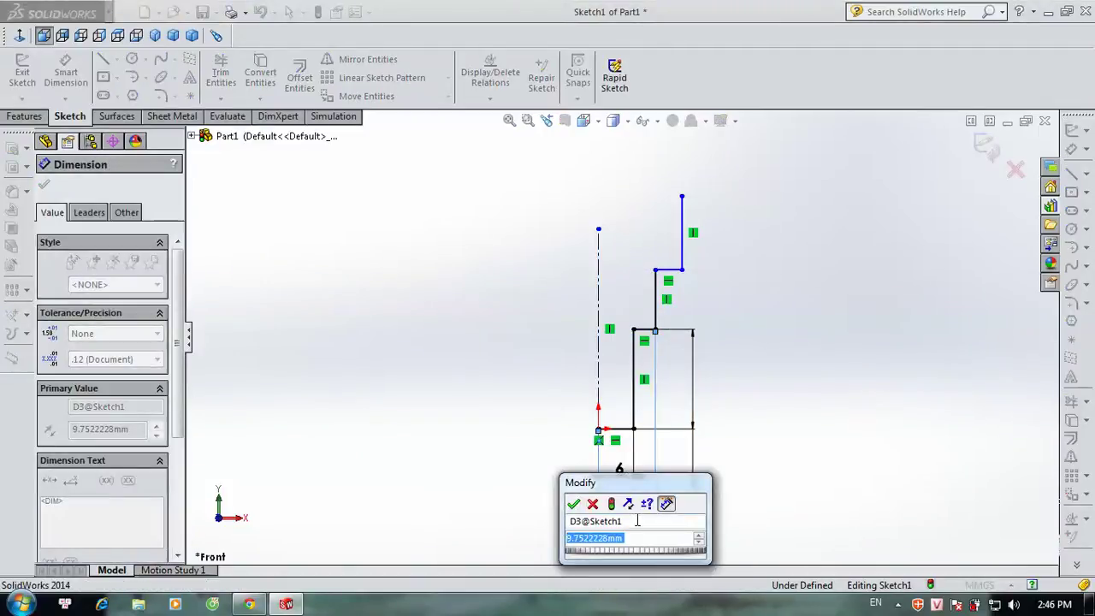
text(7.5)
key(Return)
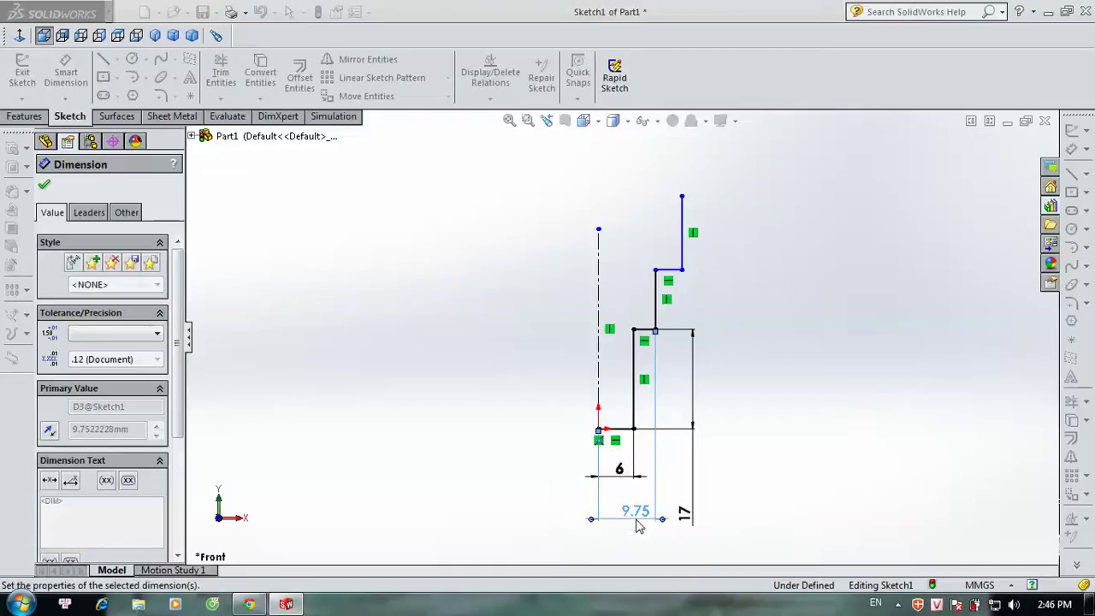
click(645, 283)
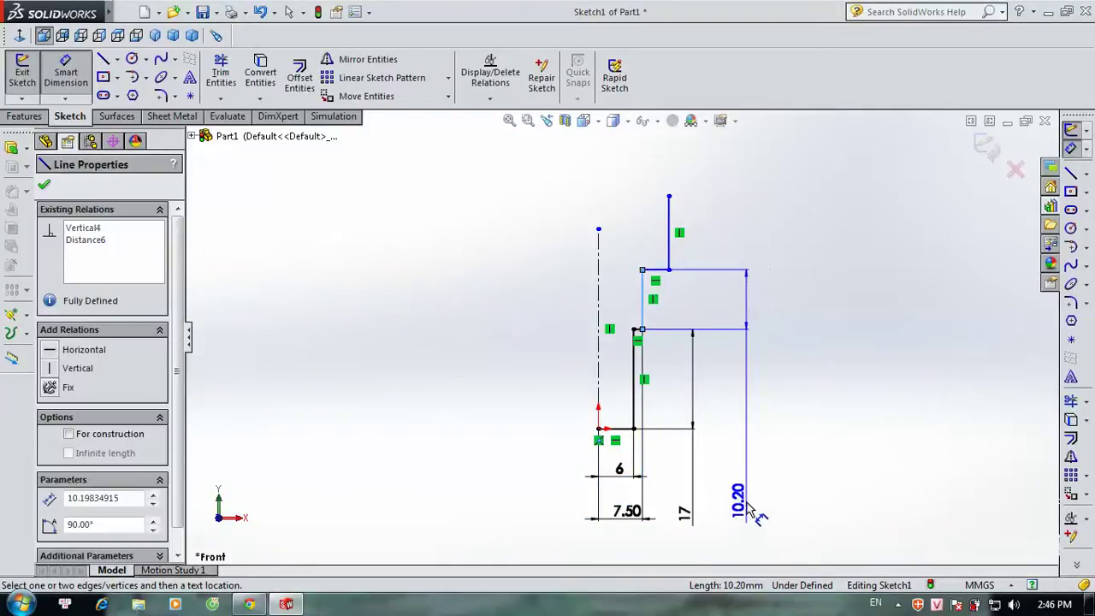
click(747, 511)
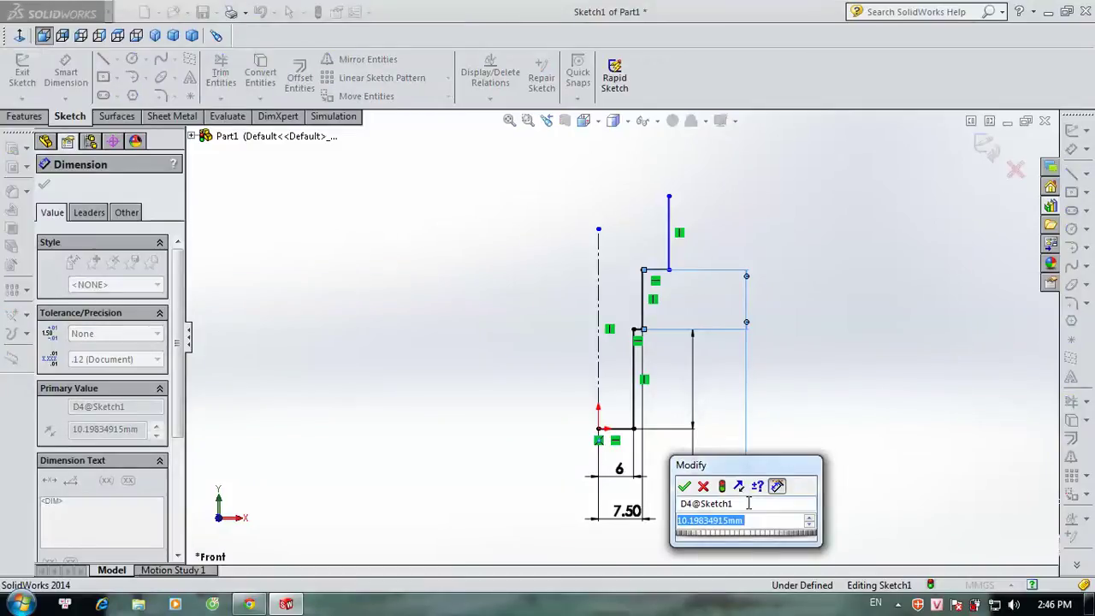
text(17)
key(Return)
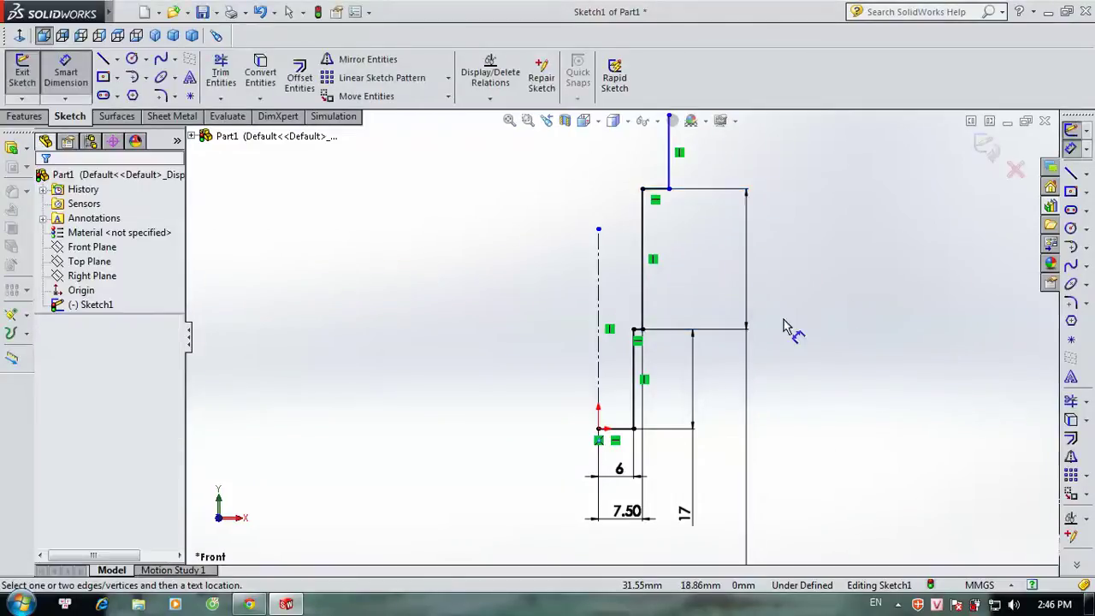
Step: Set the top vertical line 9 mm from the centreline
key(ctrl+Left)
key(ctrl+Down)
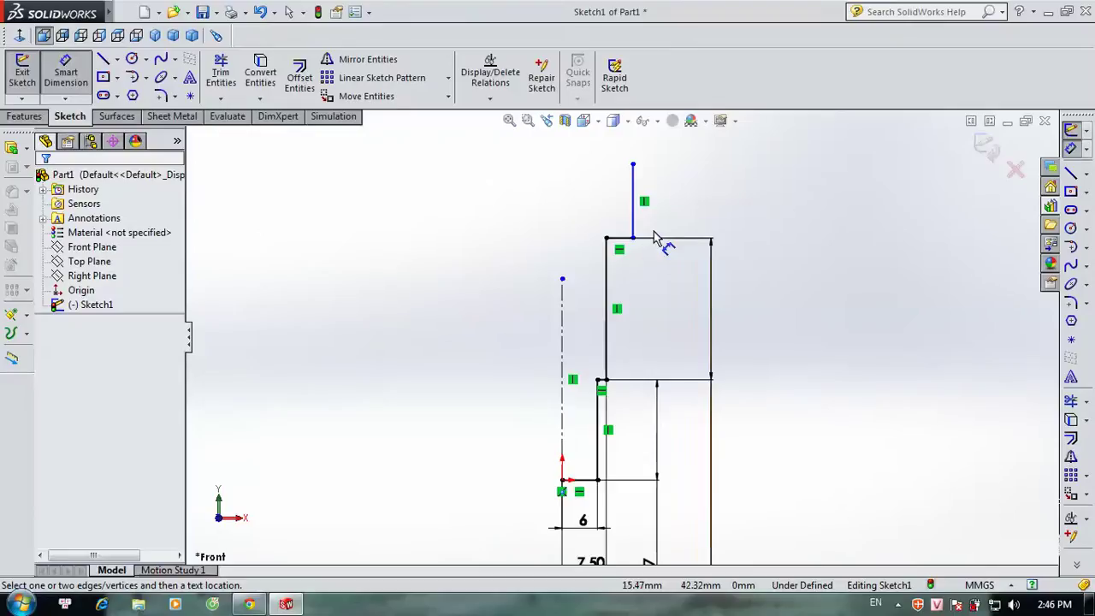
click(633, 224)
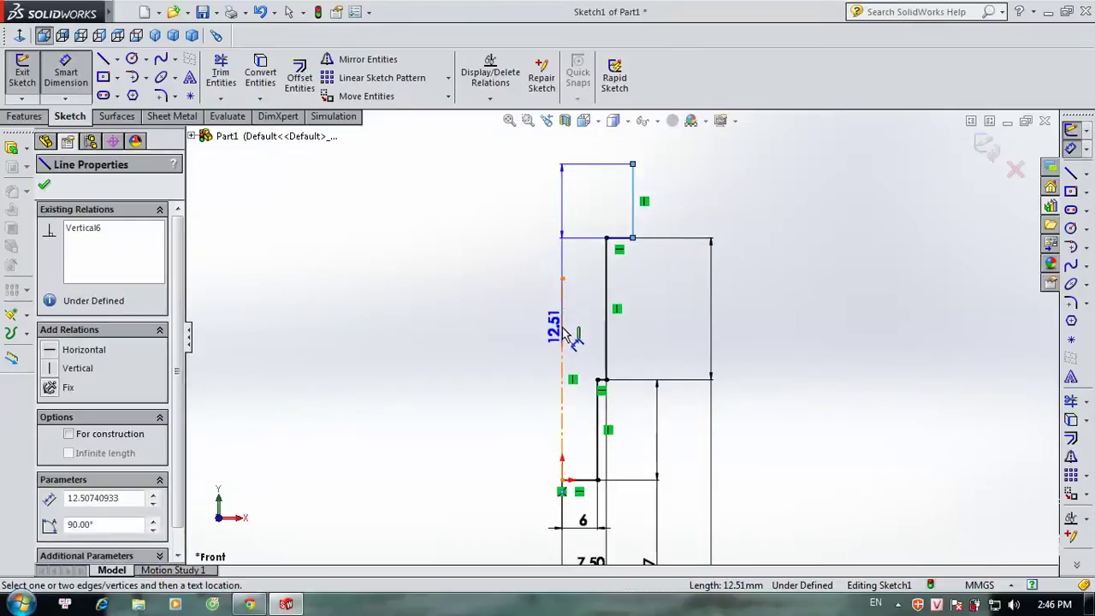
click(608, 338)
click(856, 362)
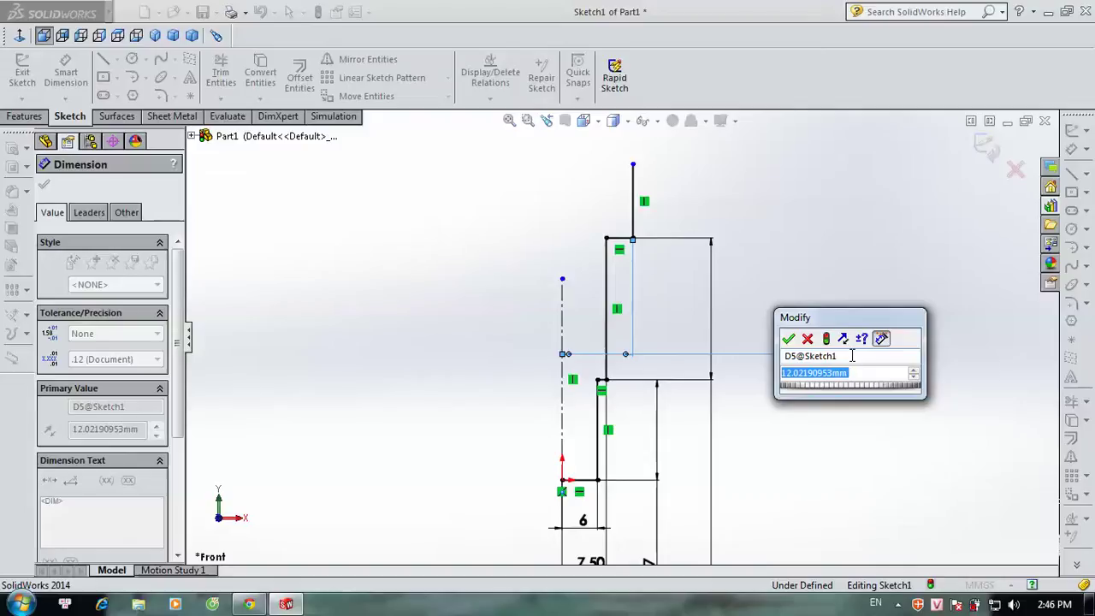
text(9)
key(Return)
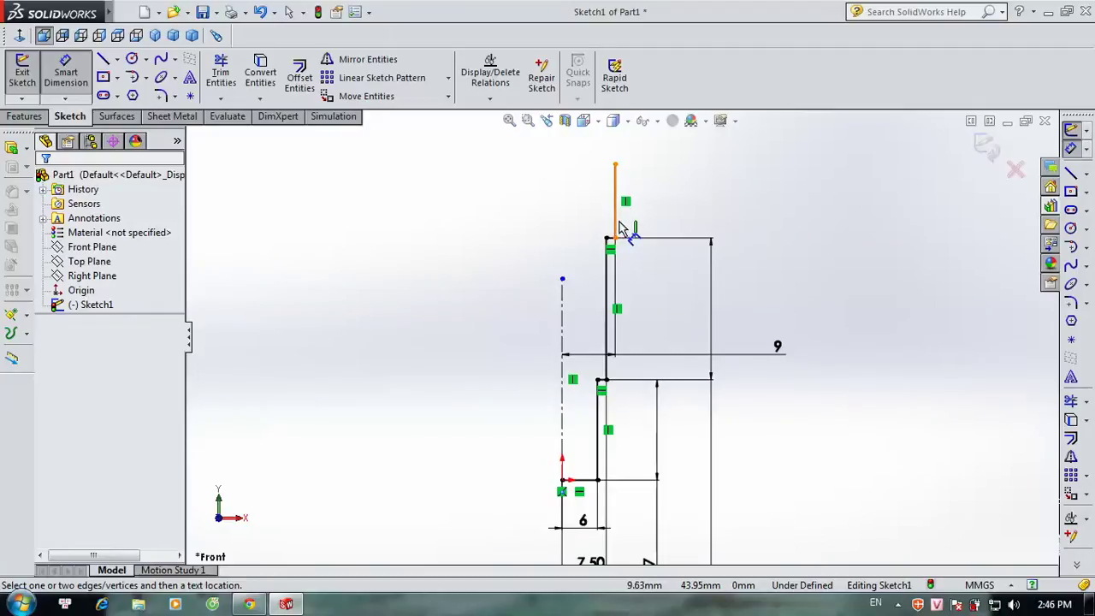
key(Escape)
scroll(623, 335, up, 3)
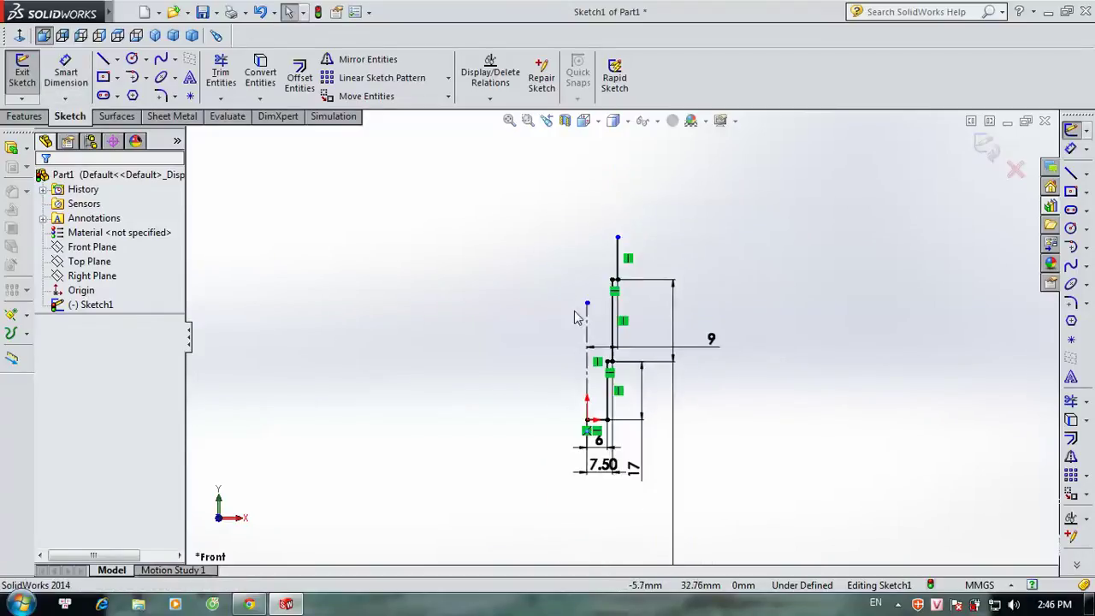
scroll(575, 318, down, 2)
Step: Stretch the centreline's top endpoint further upward
click(600, 303)
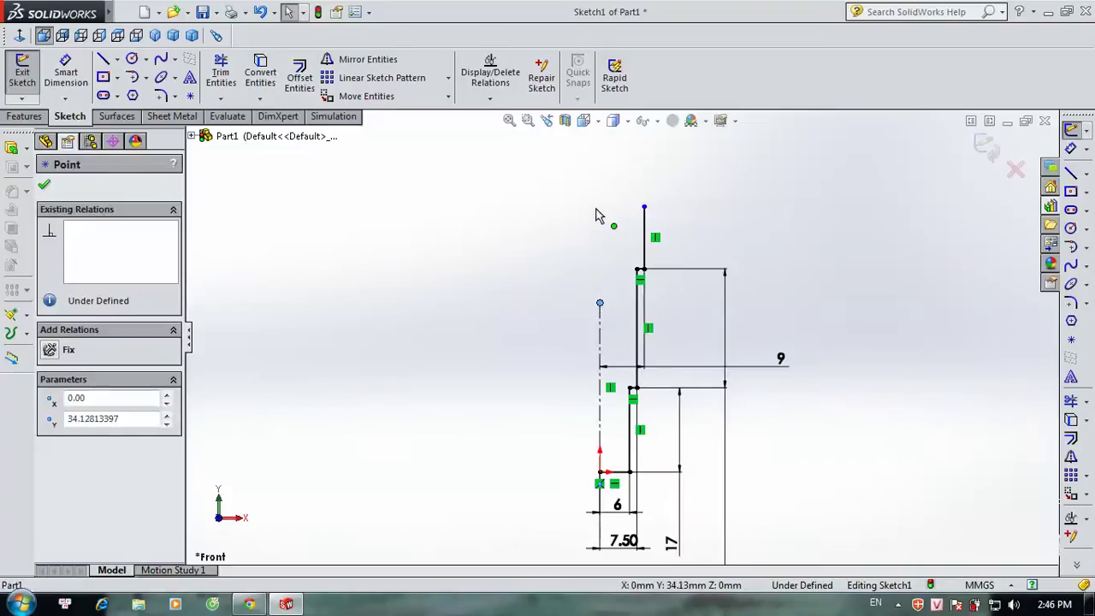
click(591, 291)
click(600, 303)
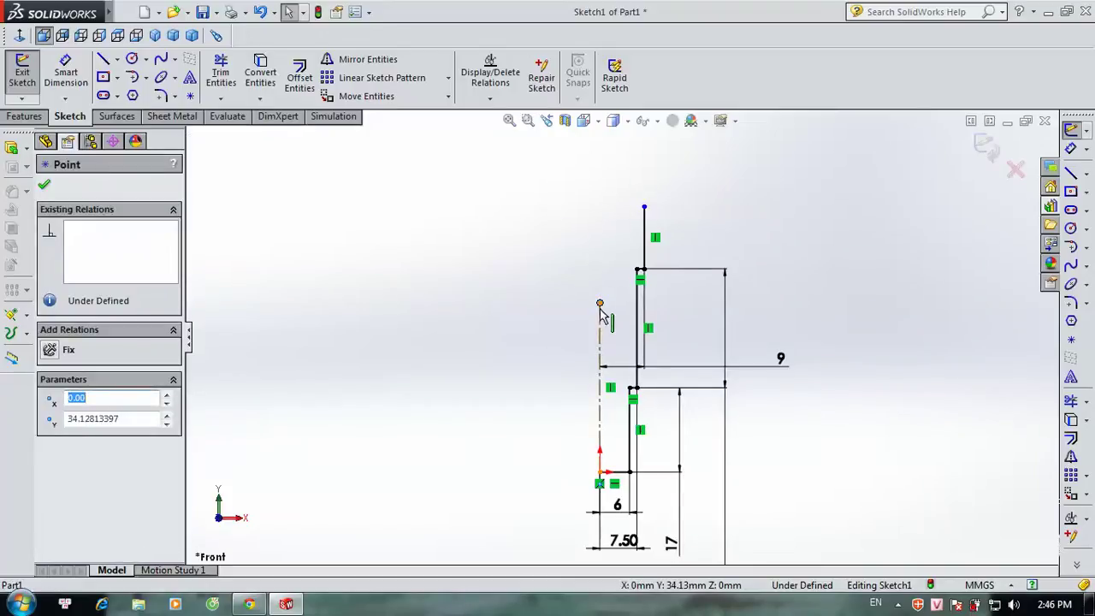
drag(600, 305, 599, 257)
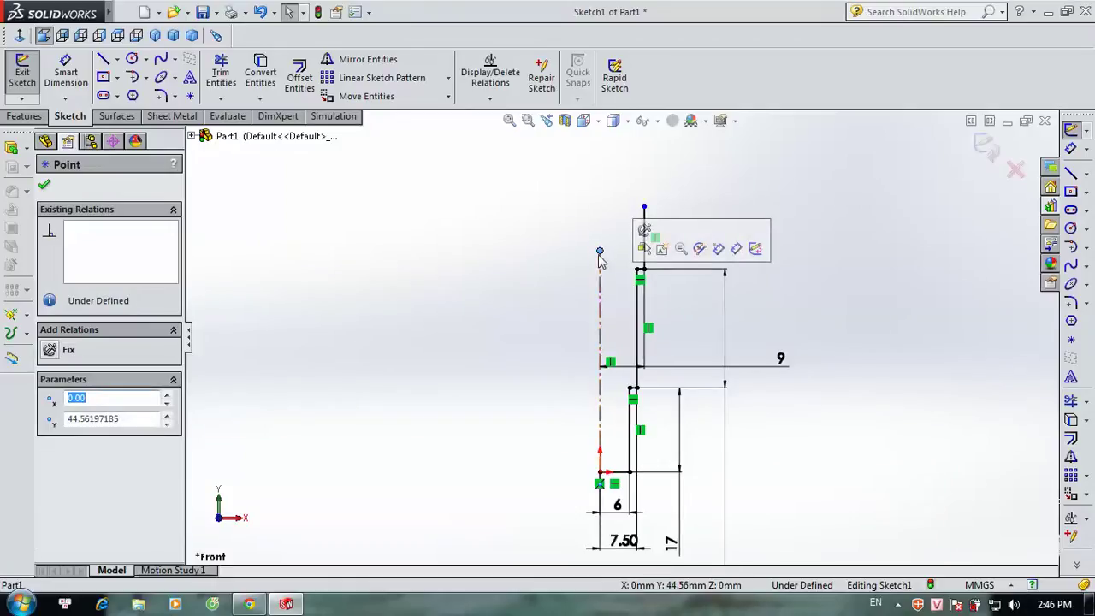
drag(600, 257, 599, 147)
scroll(717, 320, down, 1)
scroll(717, 319, up, 2)
Step: Dimension the centreline's length to 100 mm
click(782, 286)
click(52, 90)
click(562, 360)
click(388, 332)
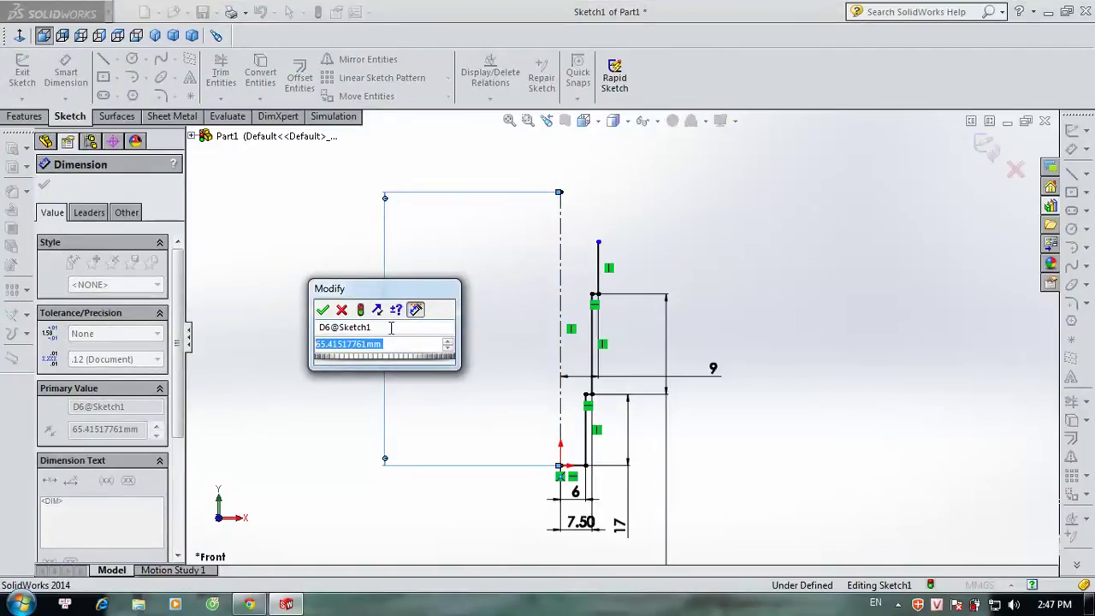
text(100)
key(Return)
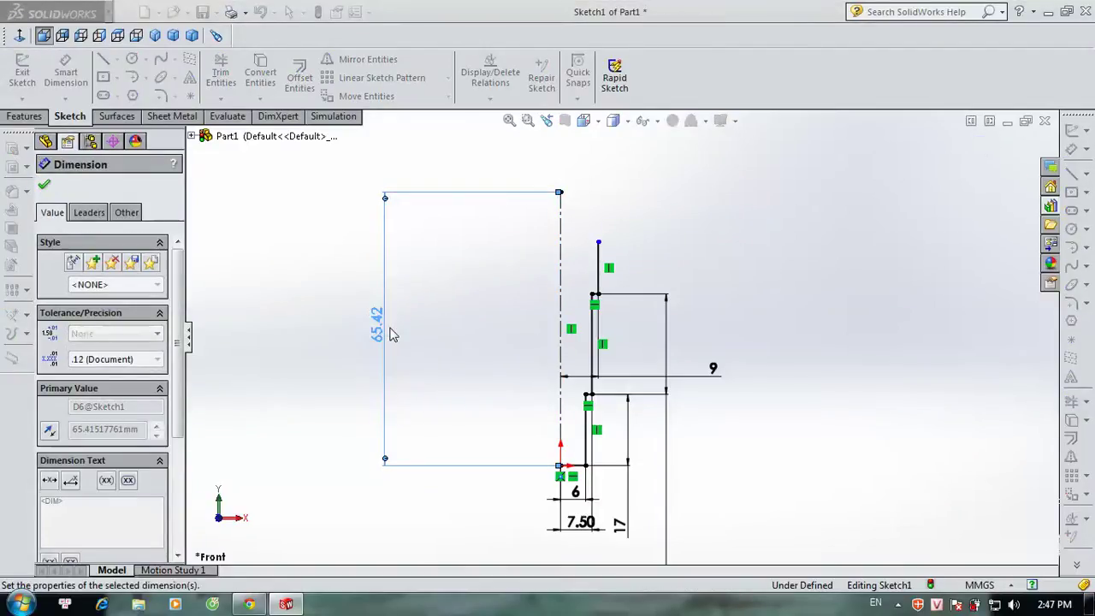
click(869, 361)
scroll(847, 355, up, 3)
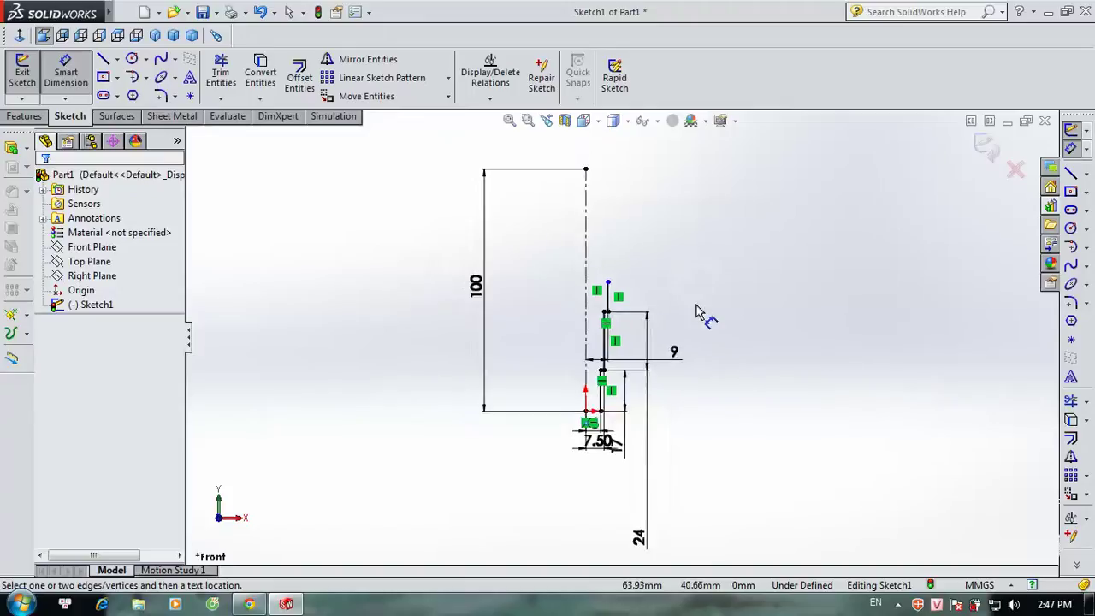
scroll(599, 192, down, 5)
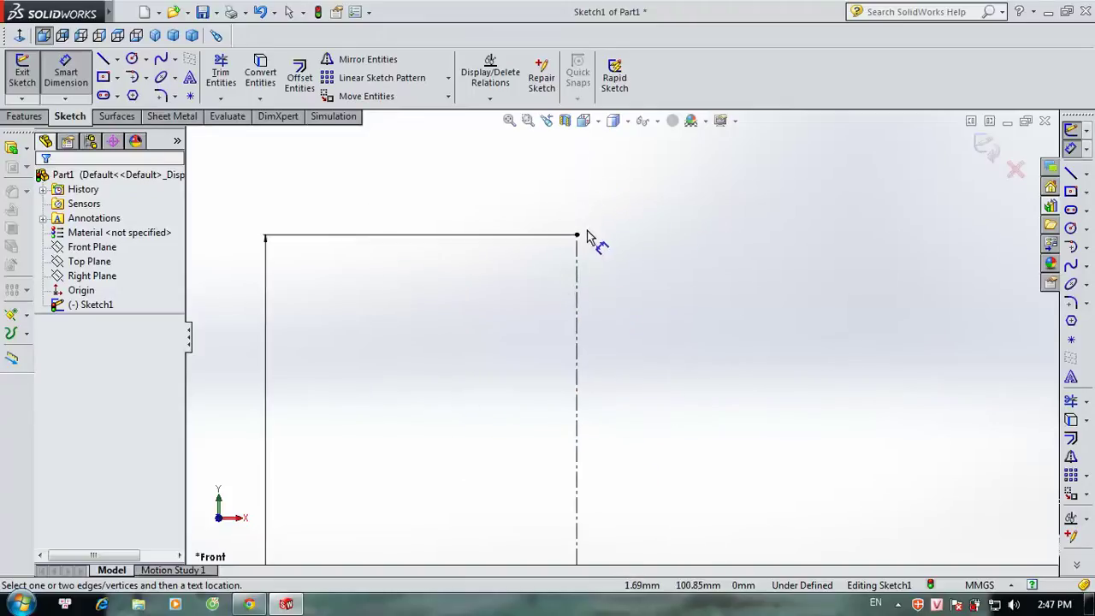
Step: Draw a horizontal, downward vertical, then short horizontal line chain from the centreline's top end
scroll(587, 237, up, 2)
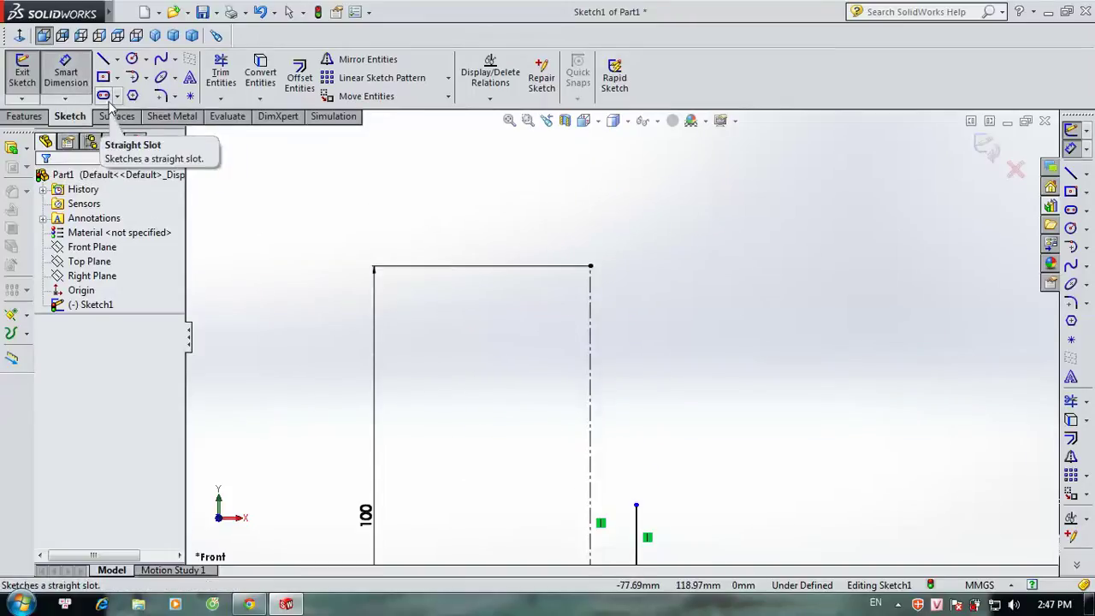
click(103, 59)
click(590, 266)
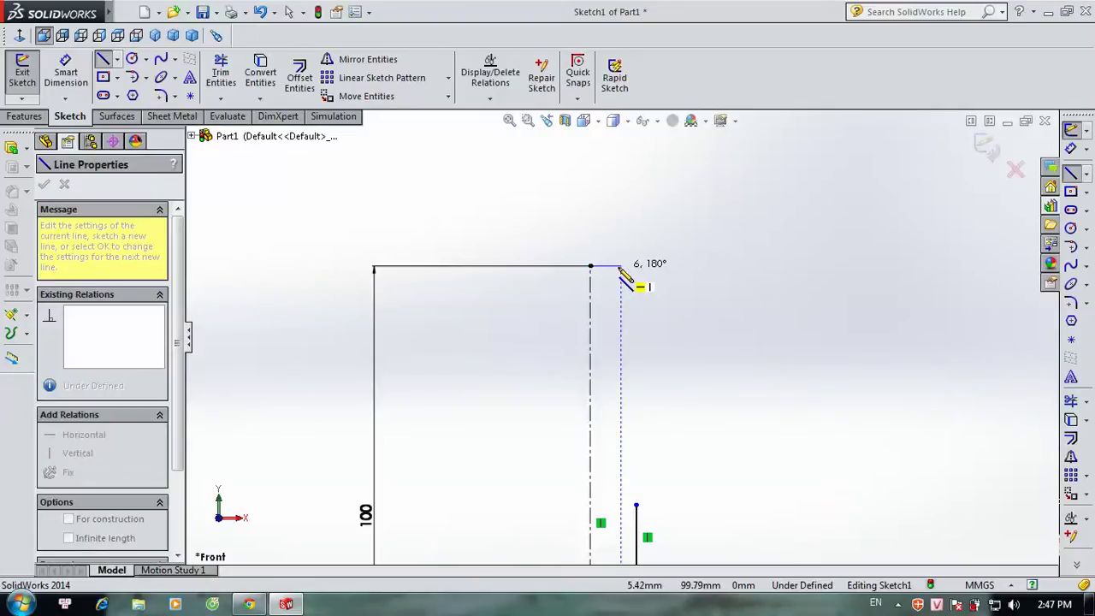
click(620, 267)
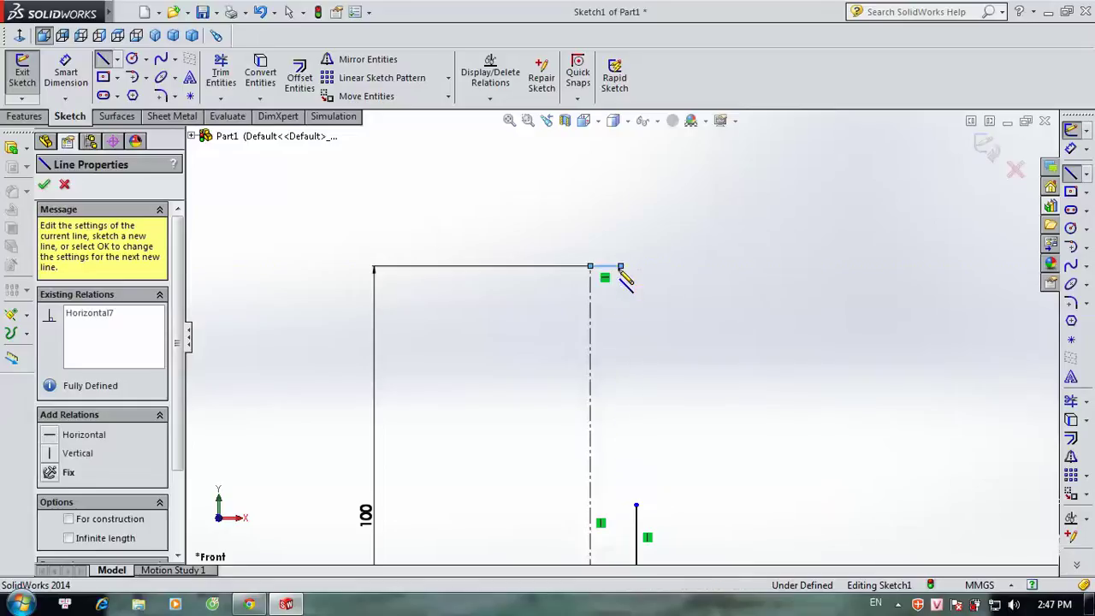
click(620, 317)
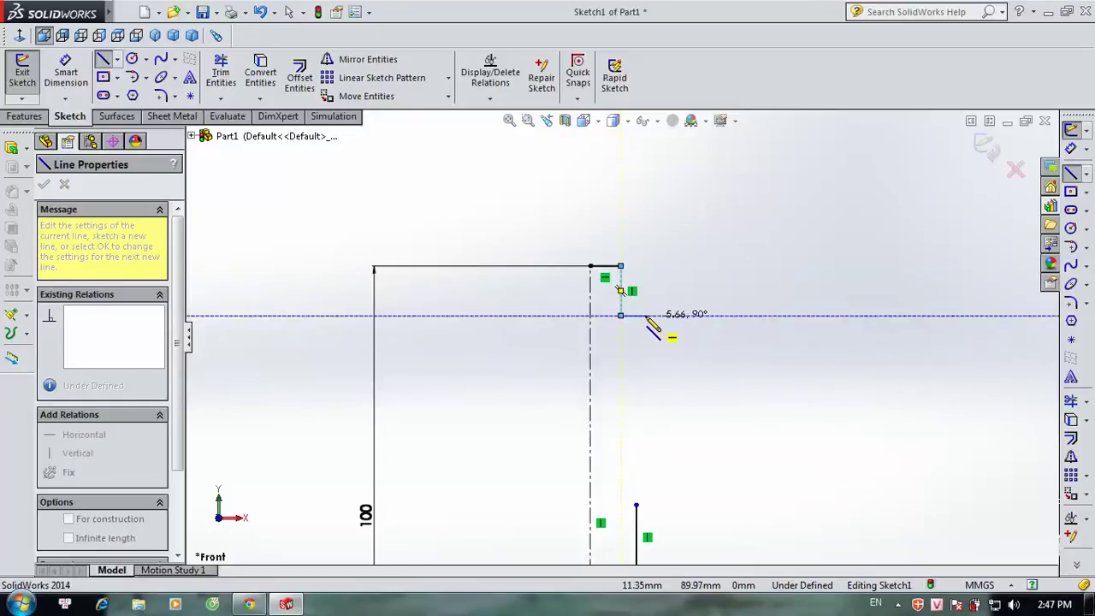
double_click(642, 316)
key(Escape)
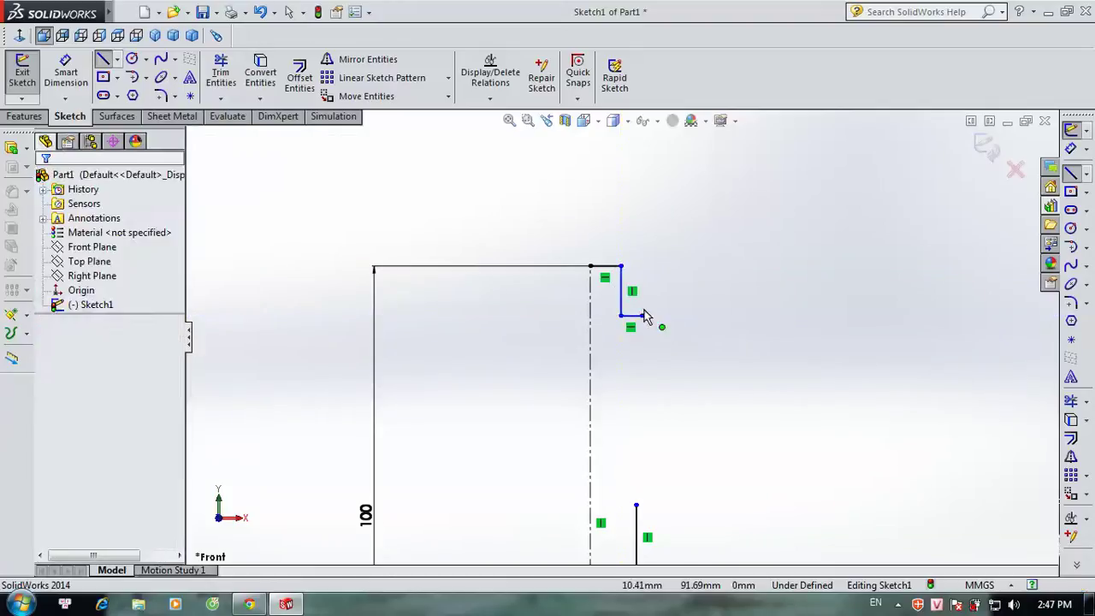
Step: Dimension the short top segment's width at 7.50 mm
click(67, 68)
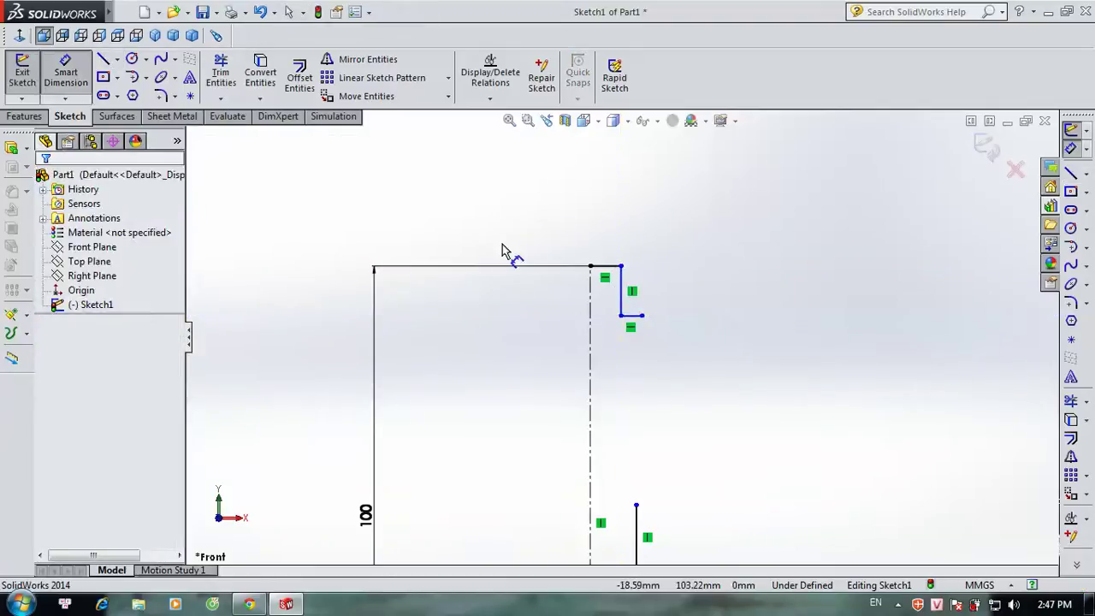
click(604, 267)
click(604, 238)
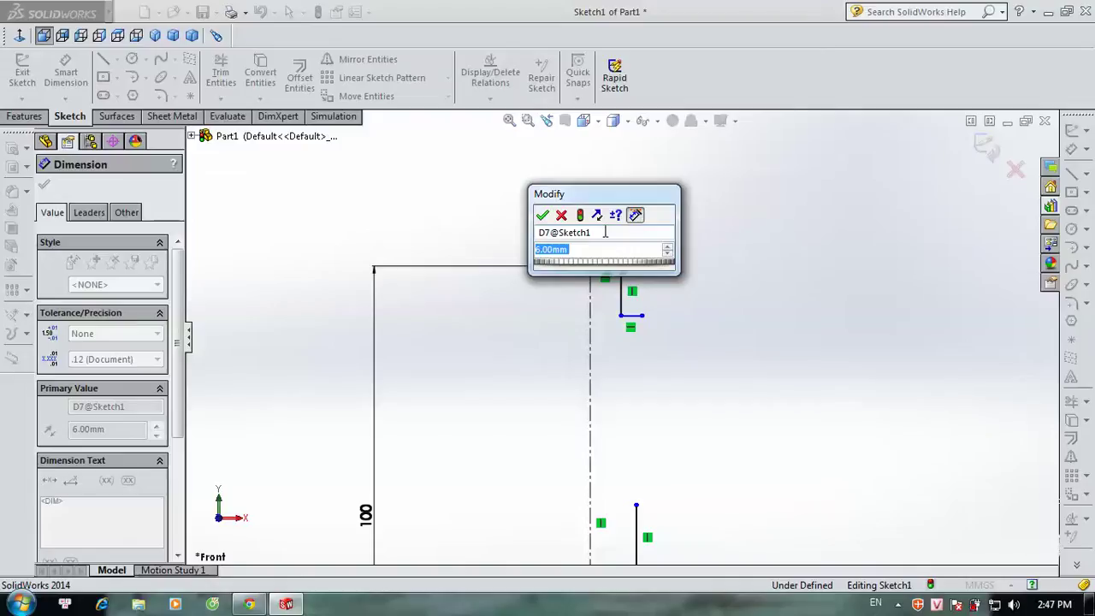
text(6)
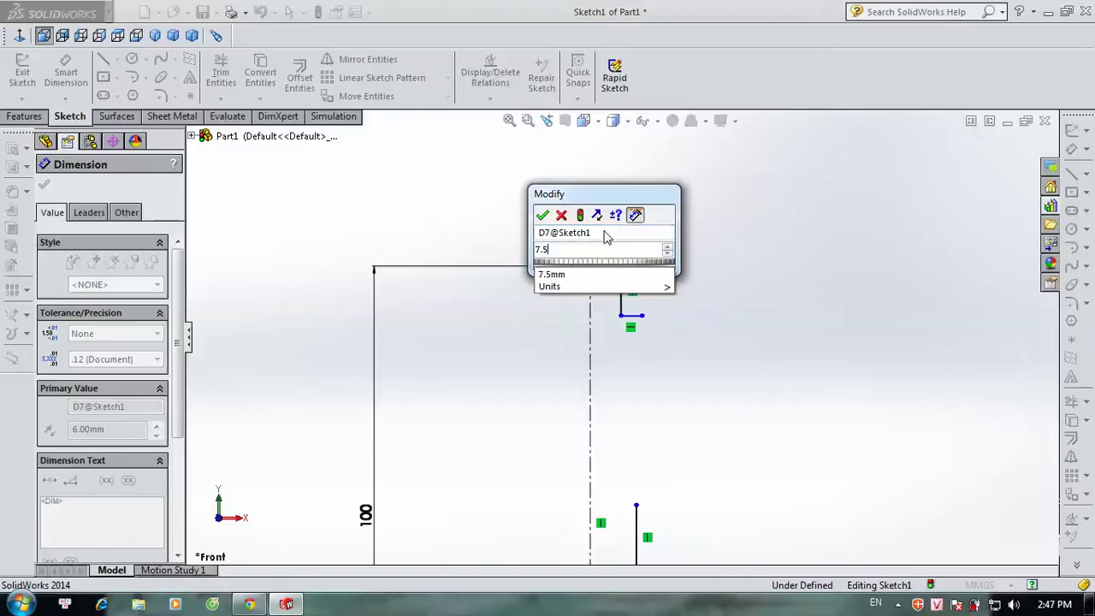
key(Return)
key(ctrl+z)
Step: Dimension the vertical segment's depth to 11 mm
click(704, 237)
click(630, 295)
click(841, 326)
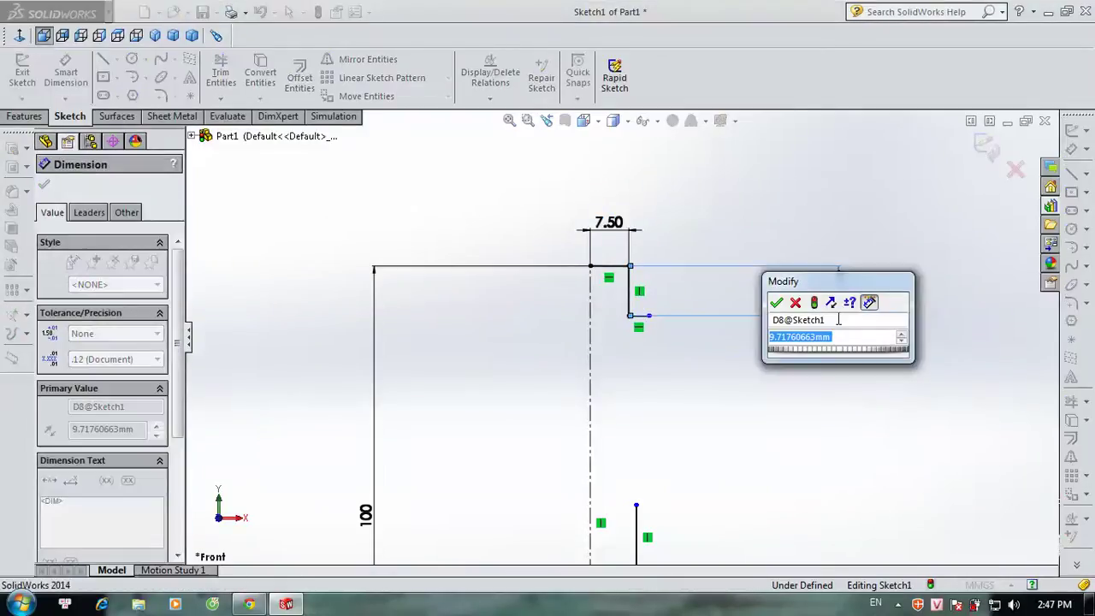
text(11)
key(Return)
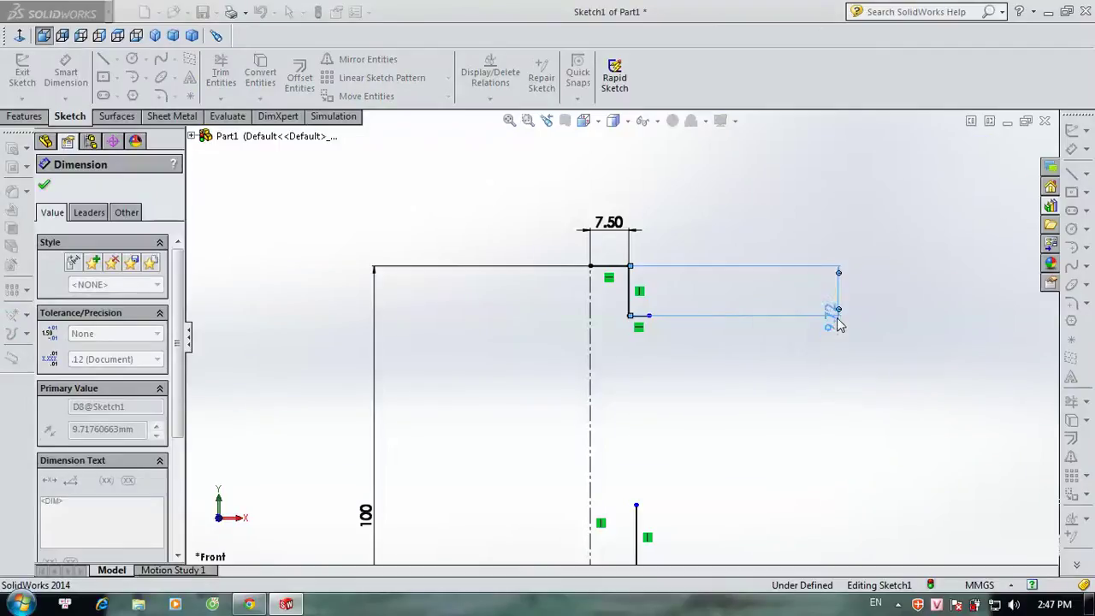
key(Escape)
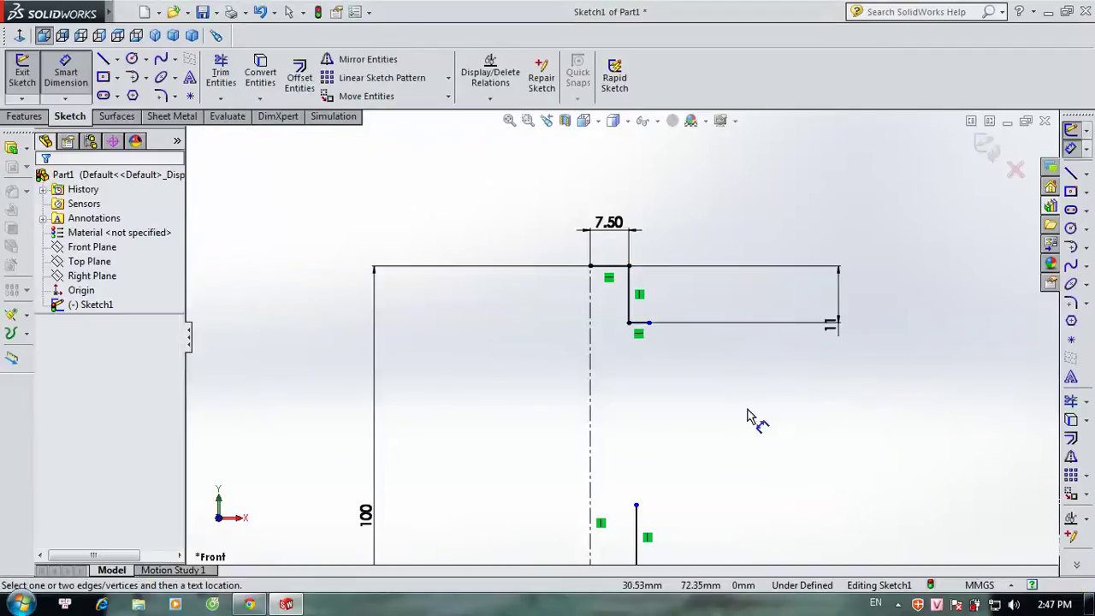
scroll(747, 420, up, 2)
scroll(672, 422, down, 1)
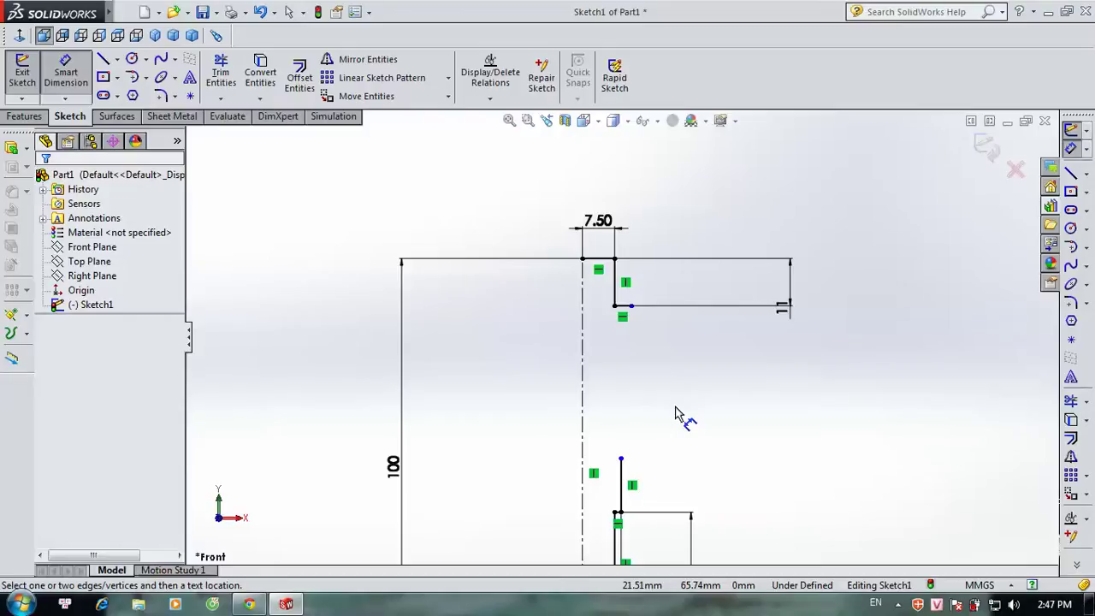
Step: Set the short segment's end 9 mm from the centreline
click(631, 305)
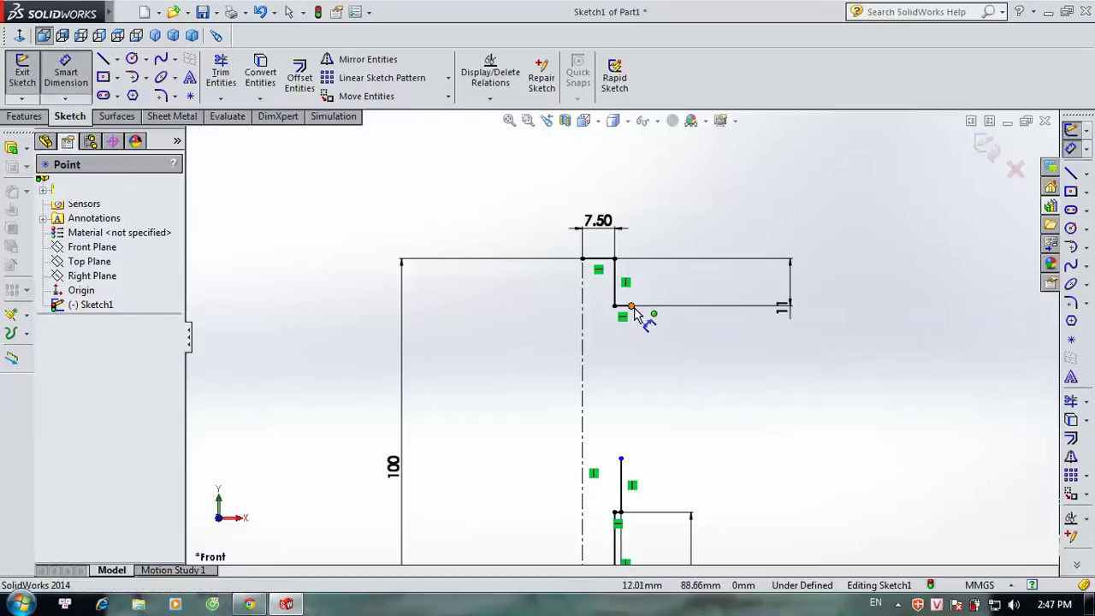
click(584, 321)
click(621, 180)
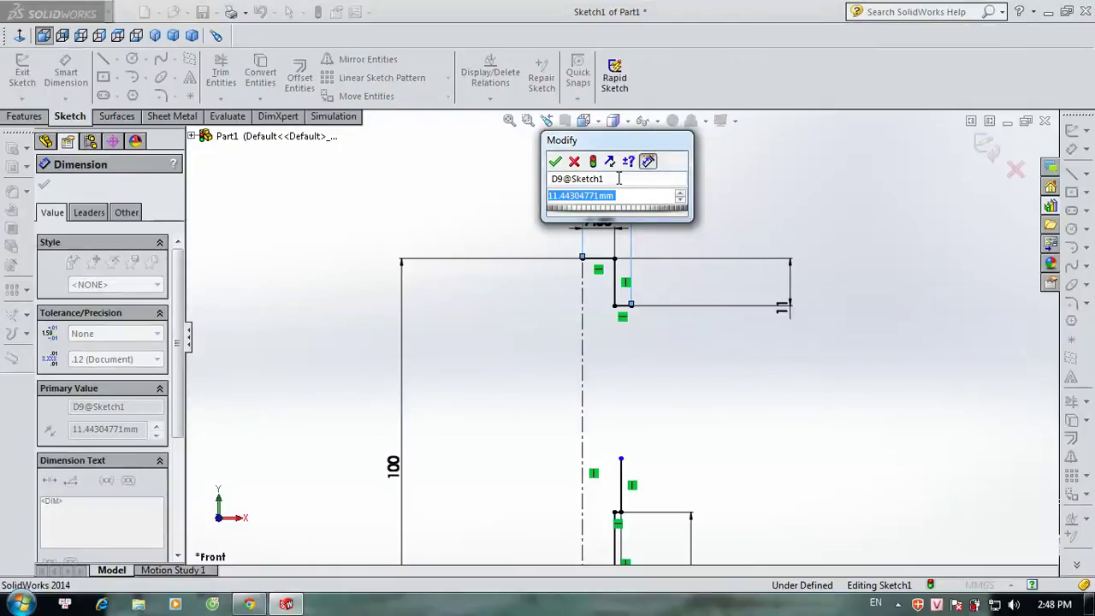
text(9)
key(Return)
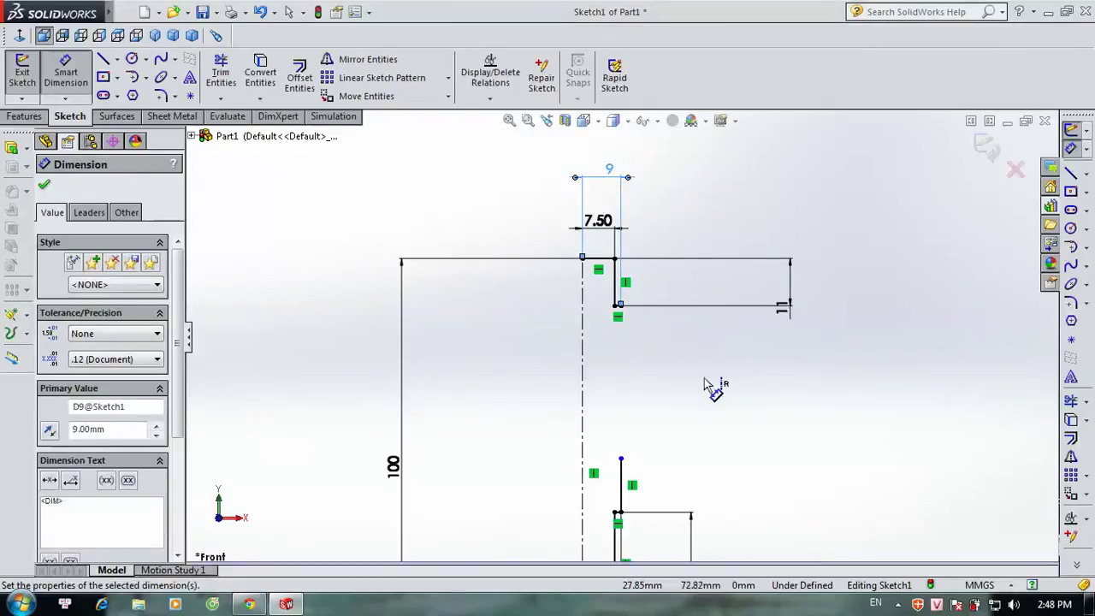
click(691, 368)
scroll(711, 385, up, 3)
scroll(667, 359, down, 2)
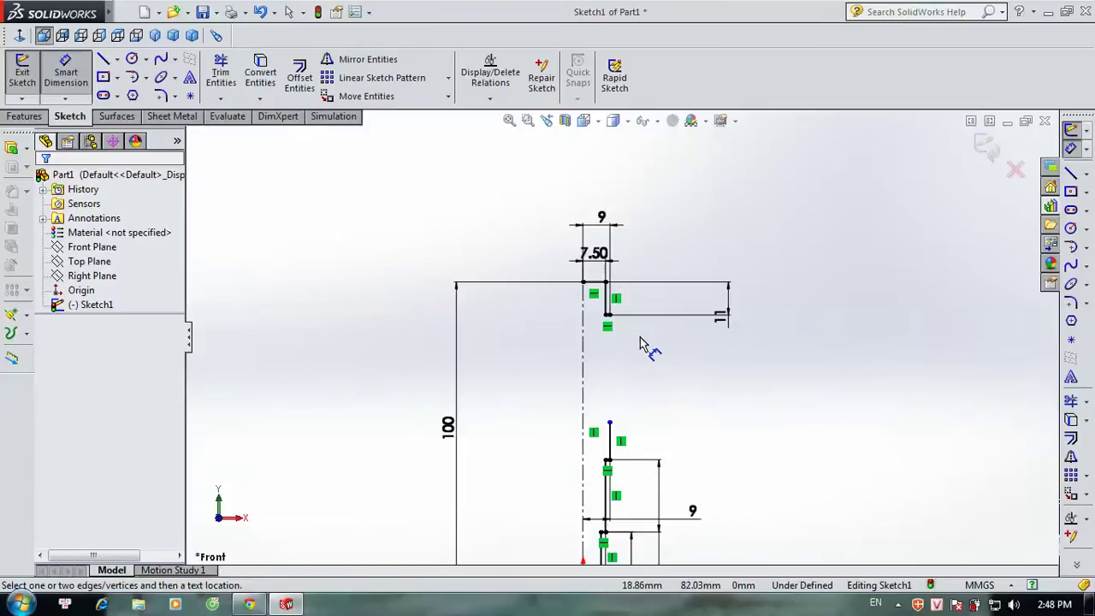
key(Escape)
scroll(646, 346, down, 2)
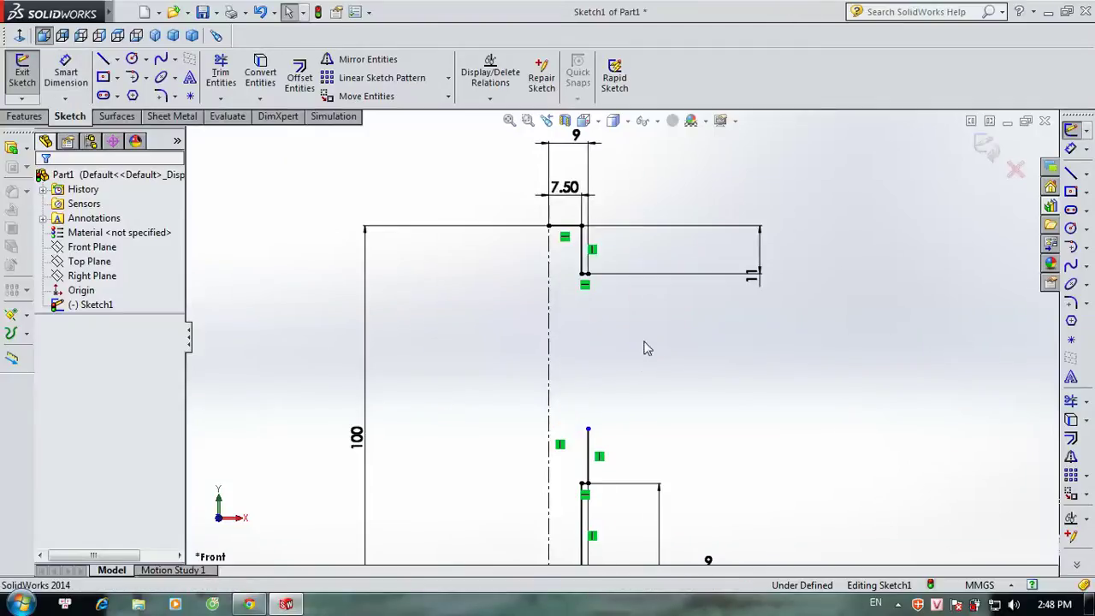
Step: Drag the lower profile's loose endpoint up to join the top step
click(588, 429)
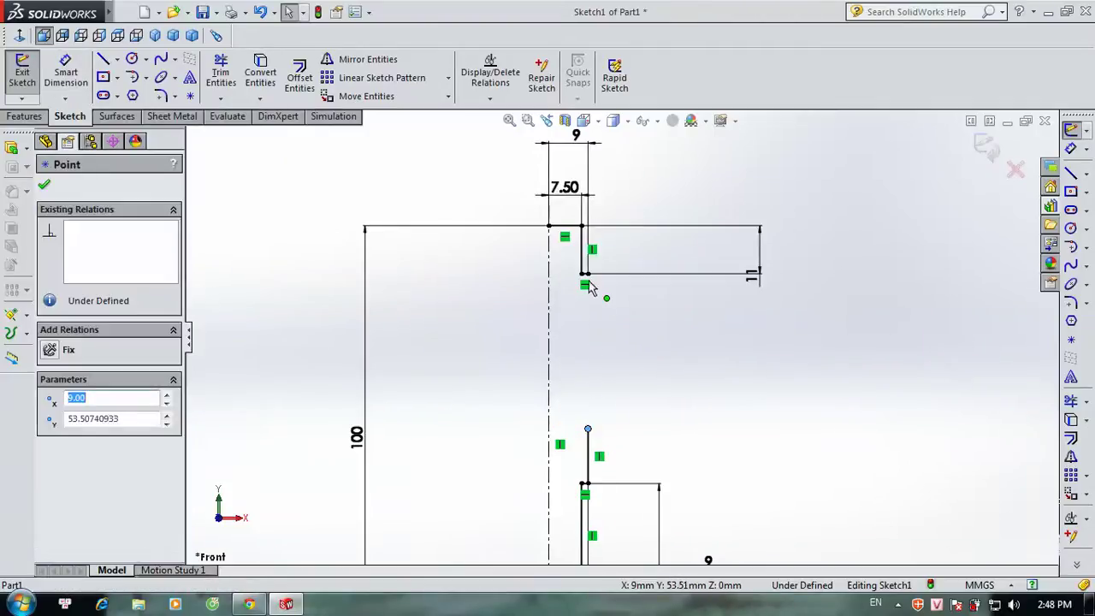
drag(588, 429, 587, 275)
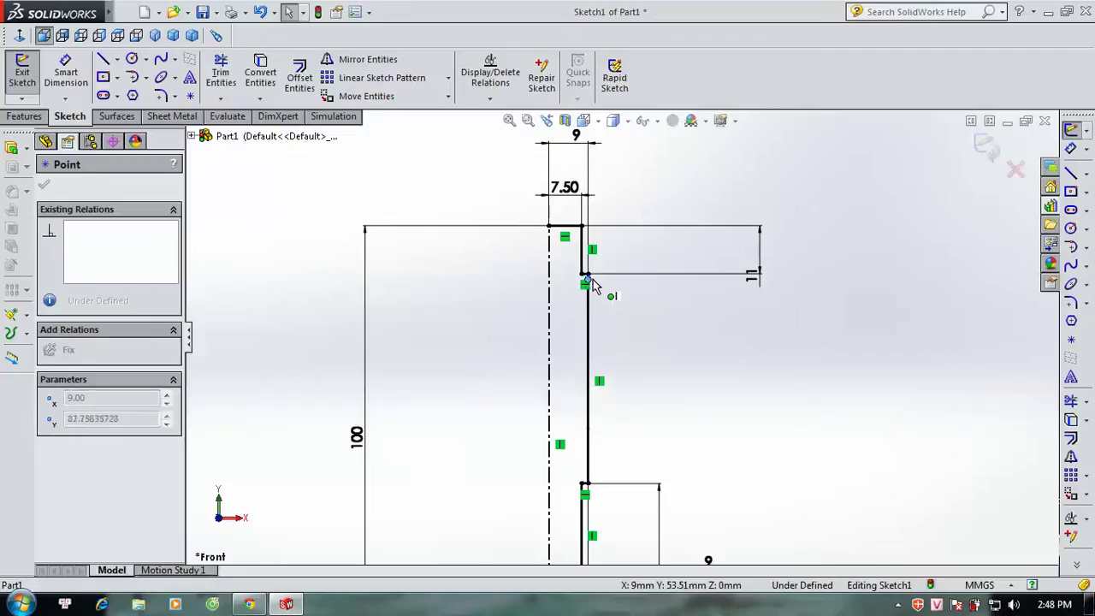
scroll(761, 361, up, 1)
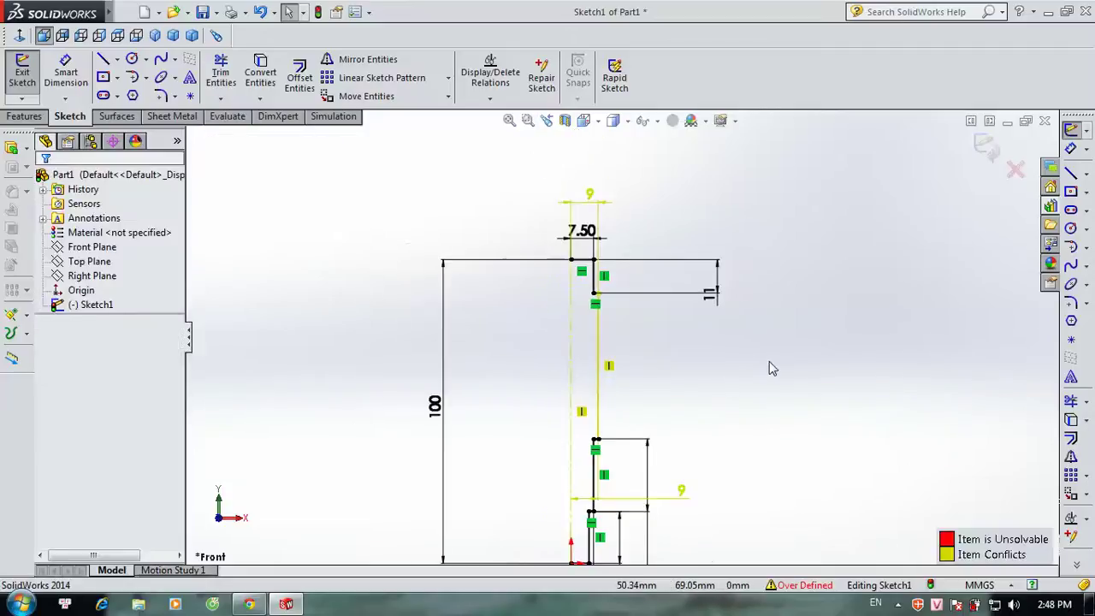
Step: Delete the Vertical6 and Distance11 relations from the long profile line
click(609, 367)
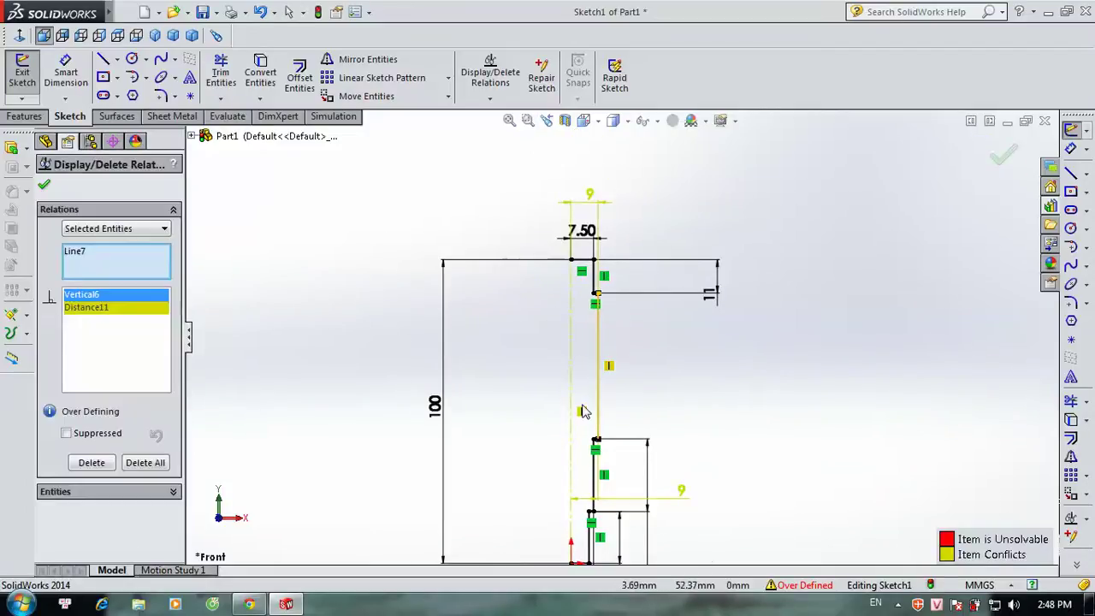
click(92, 466)
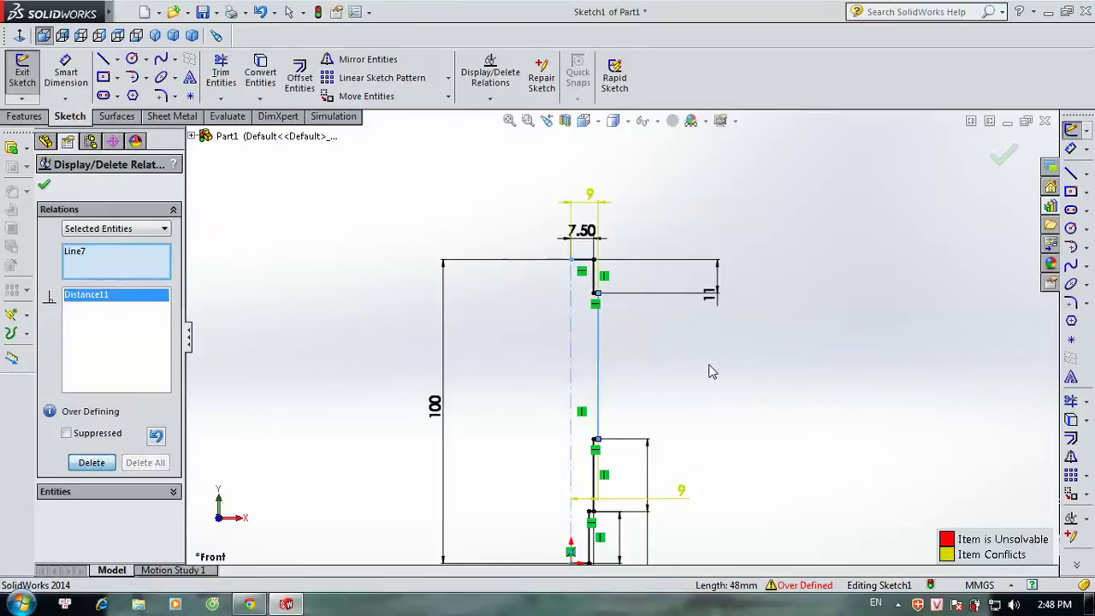
click(92, 463)
scroll(669, 338, up, 3)
scroll(635, 381, down, 3)
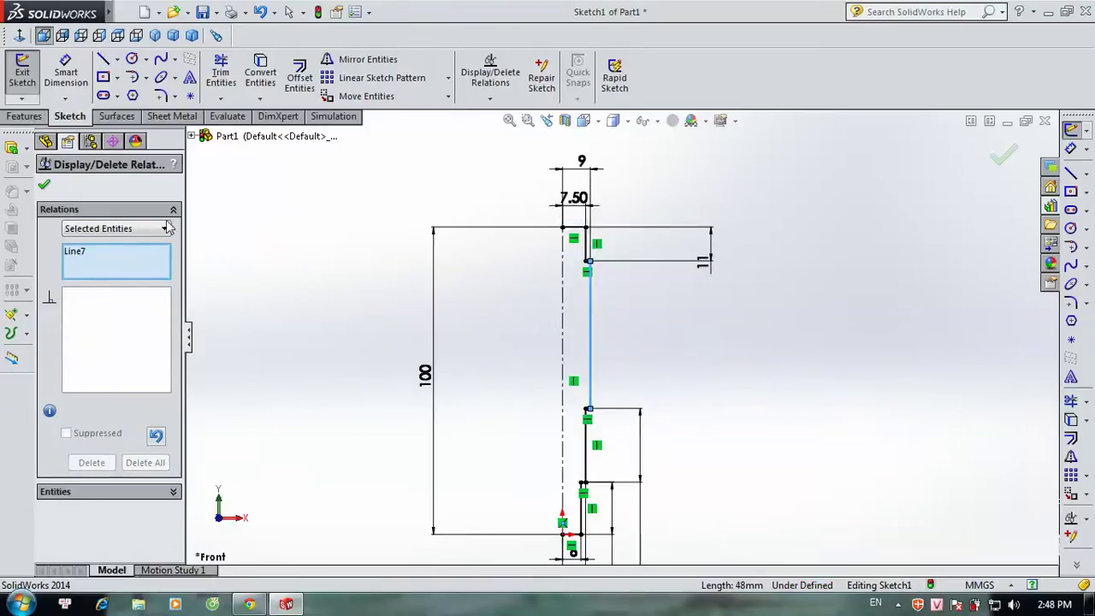
click(43, 185)
scroll(623, 368, up, 2)
scroll(623, 368, up, 1)
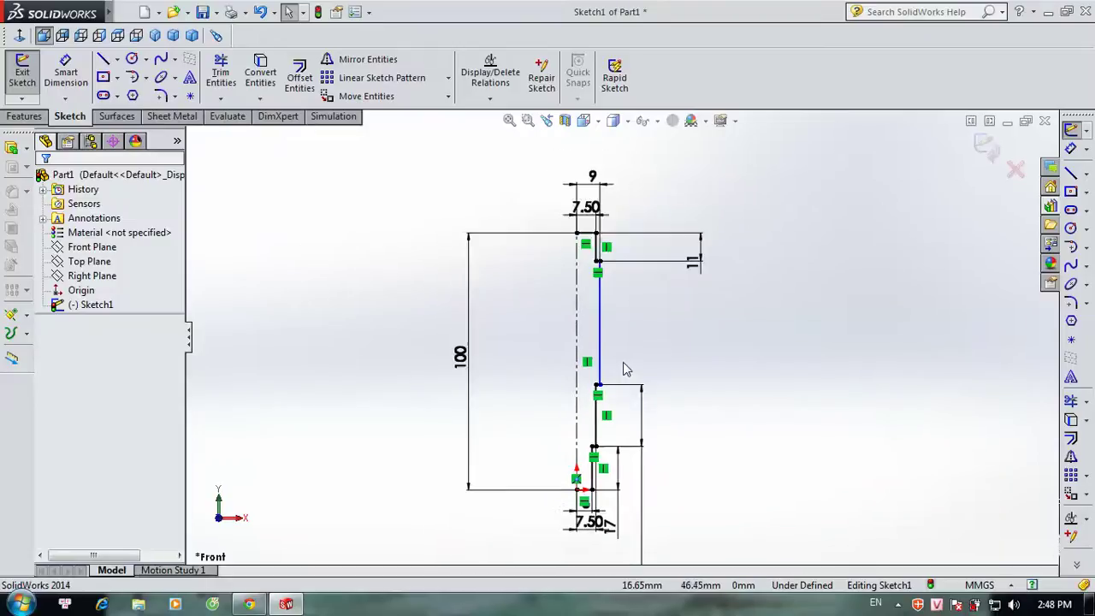
scroll(624, 369, up, 1)
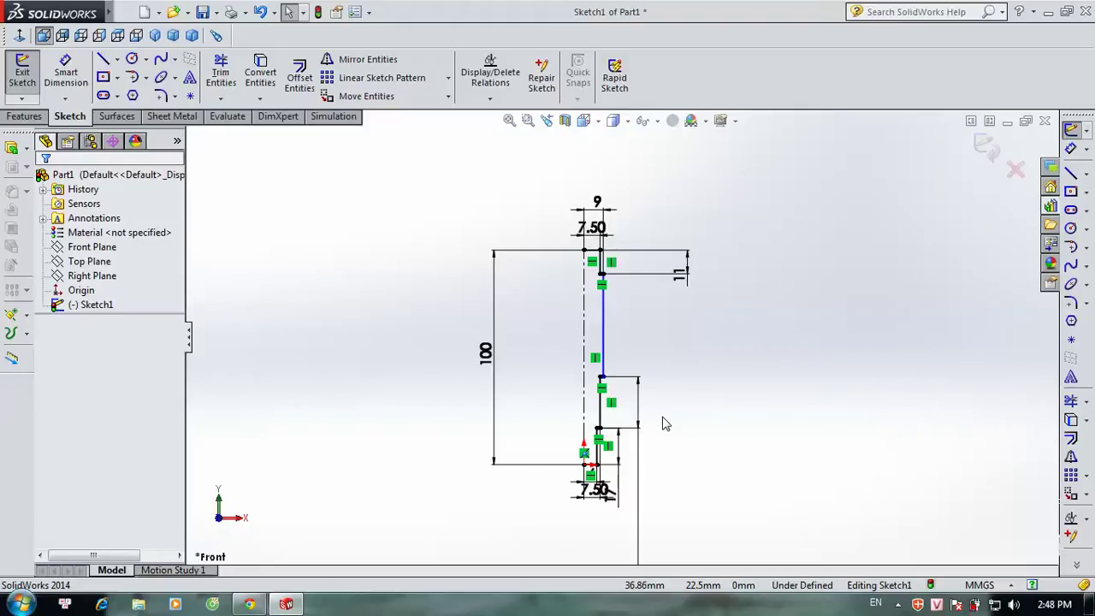
scroll(604, 337, down, 2)
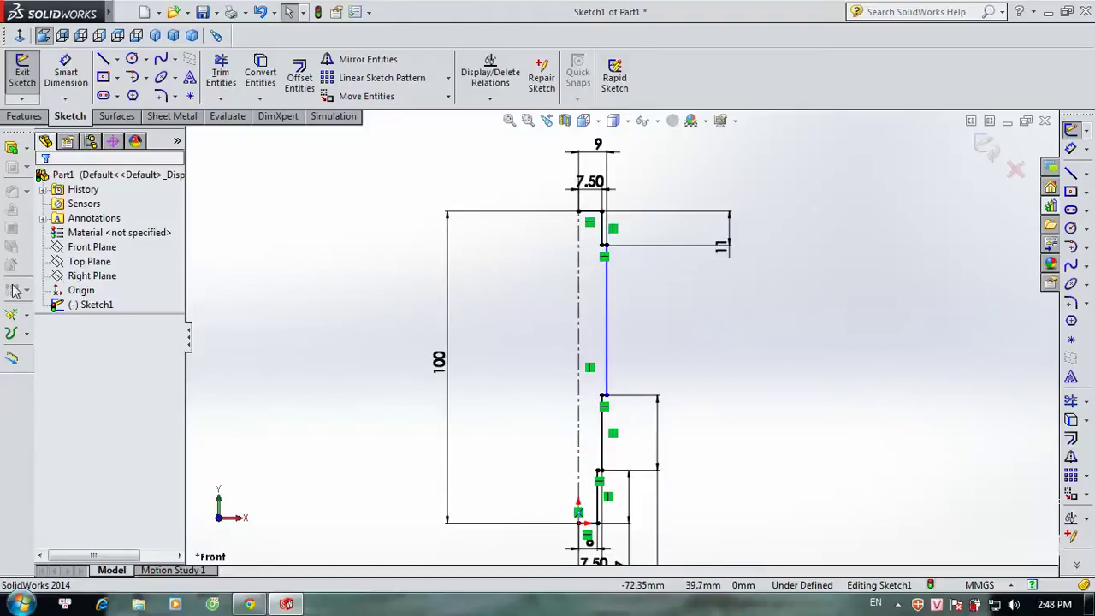
click(26, 116)
Step: Revolve the profile 360° about the centreline and orbit to inspect the shaft
click(79, 77)
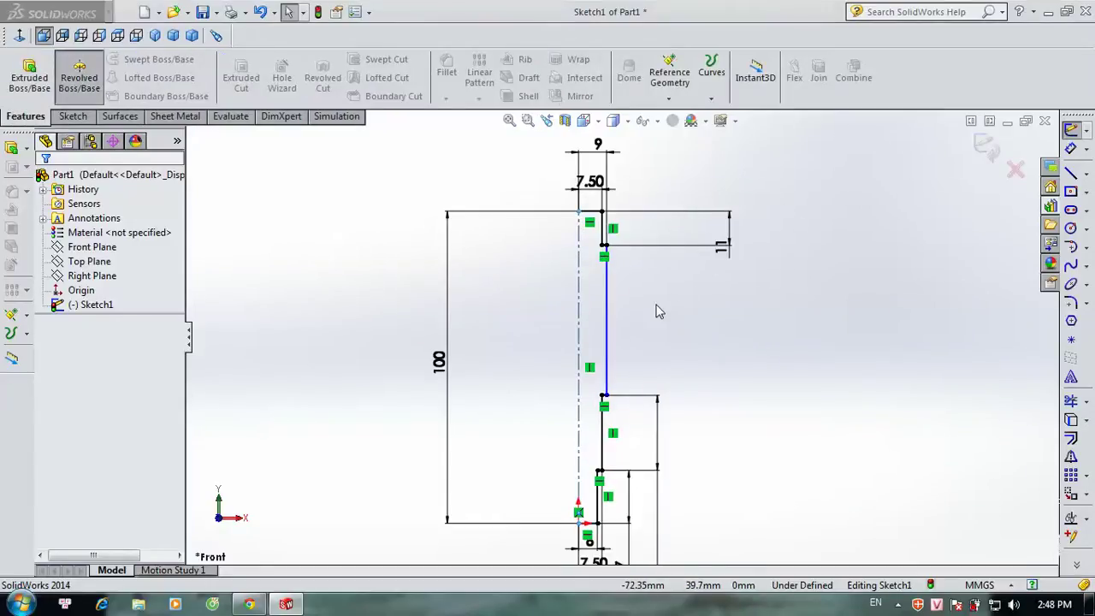
click(597, 315)
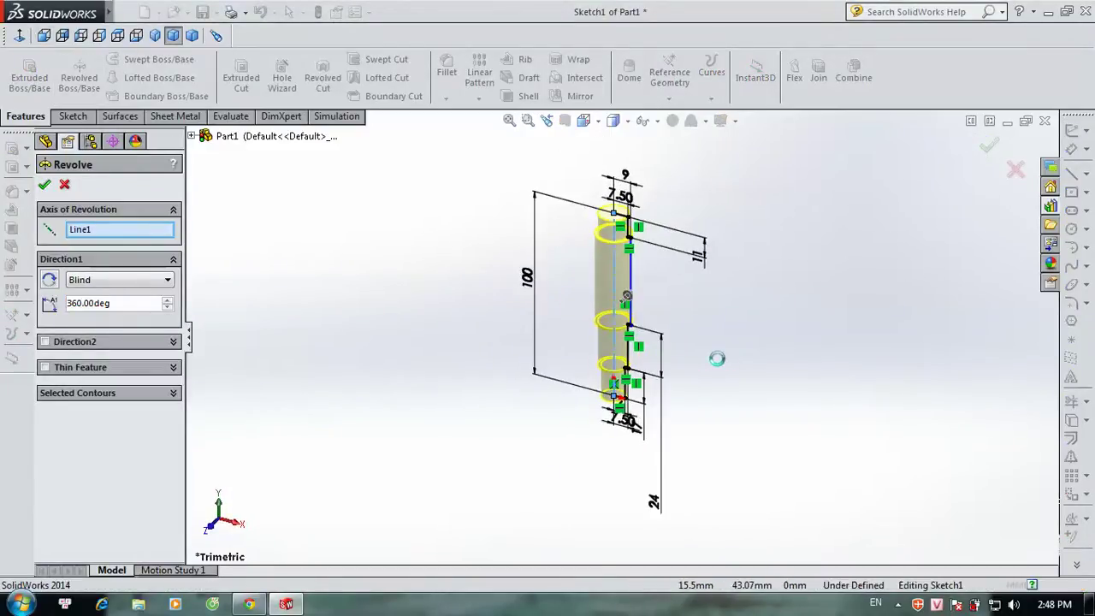
middle_drag(642, 481, 592, 235)
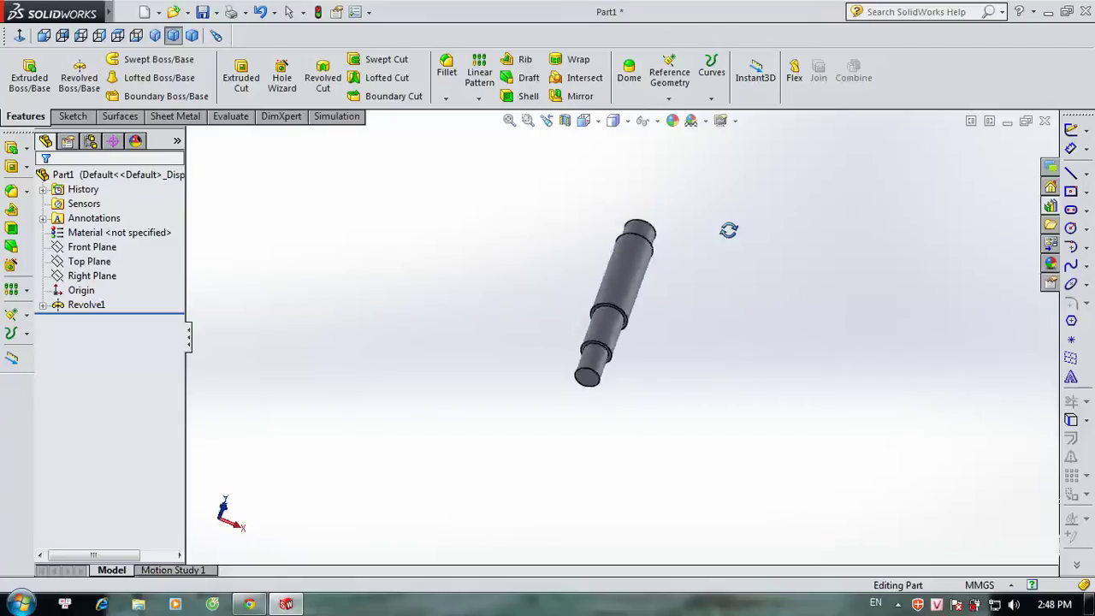
middle_drag(592, 235, 697, 501)
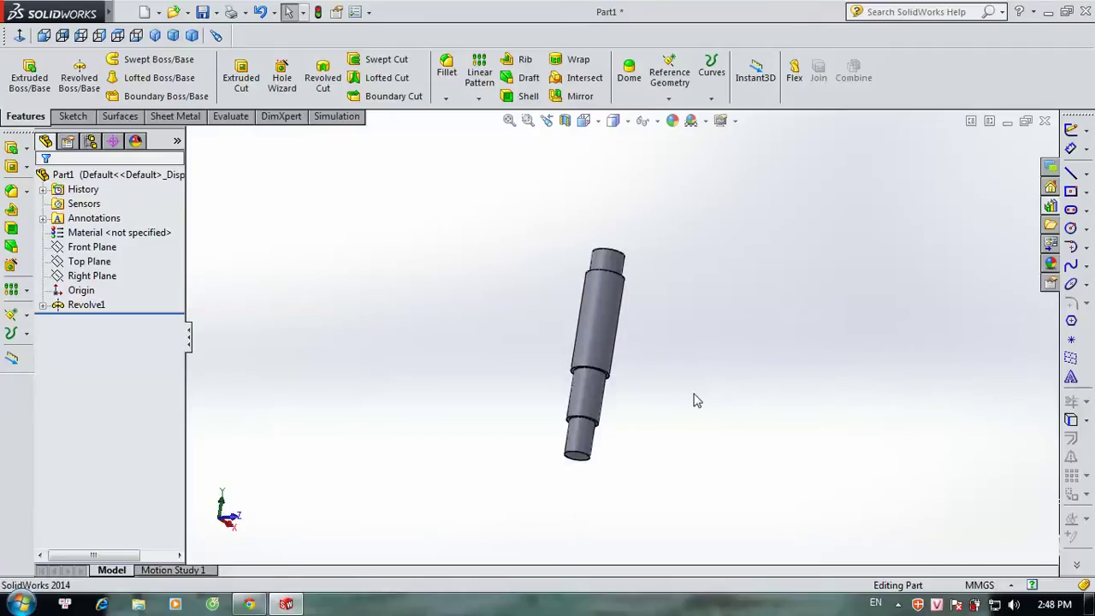
Step: Create Plane1 offset 55 mm (17+24+14) inward from the shaft's small end face
click(664, 101)
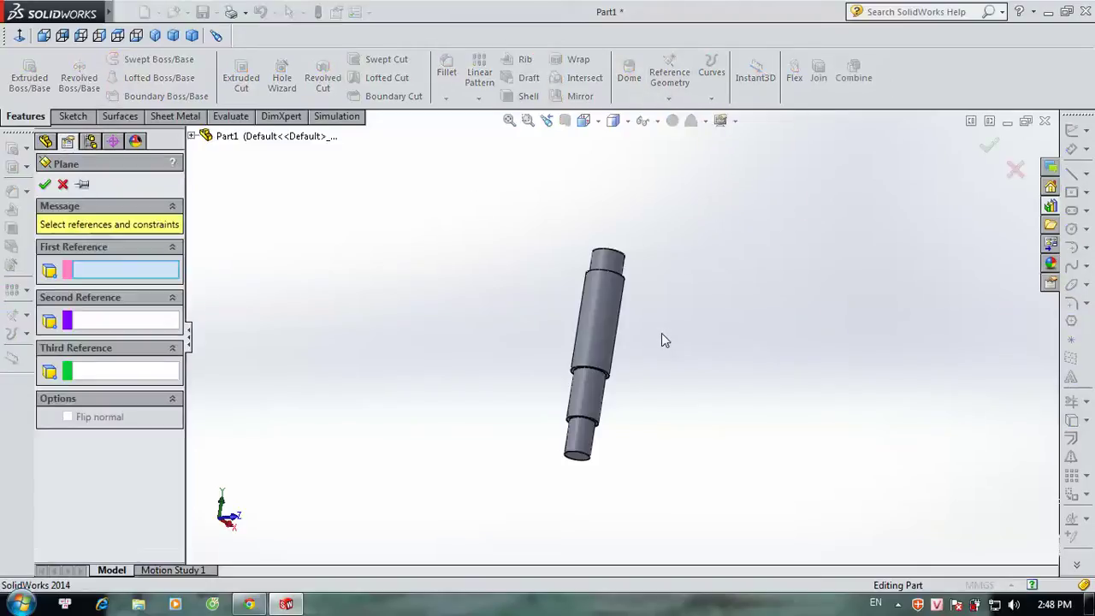
middle_drag(694, 427, 702, 278)
scroll(593, 362, down, 3)
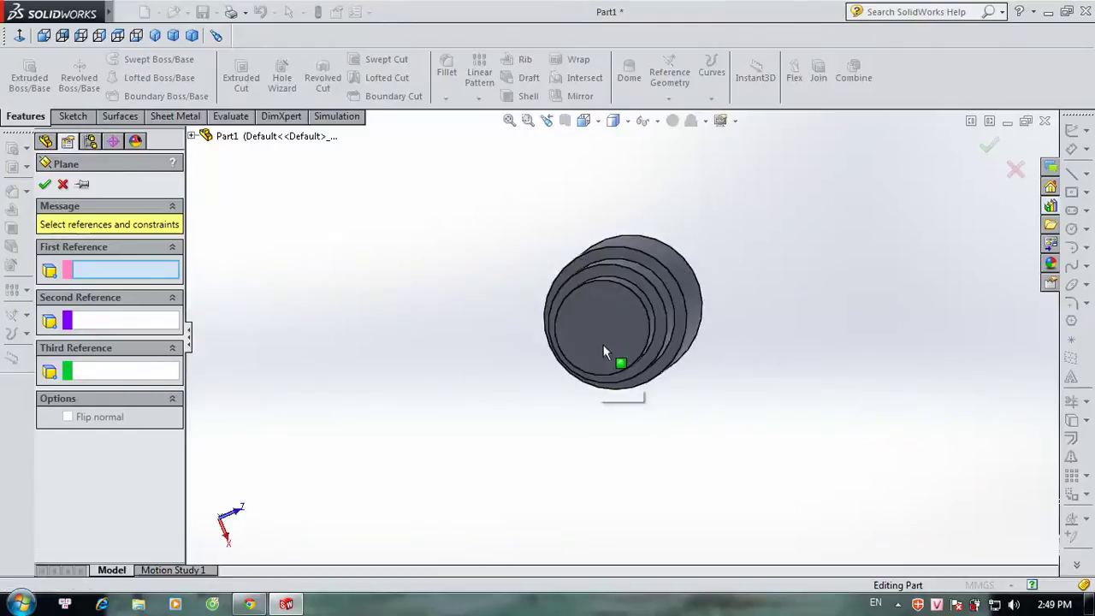
click(608, 325)
middle_drag(783, 370, 832, 340)
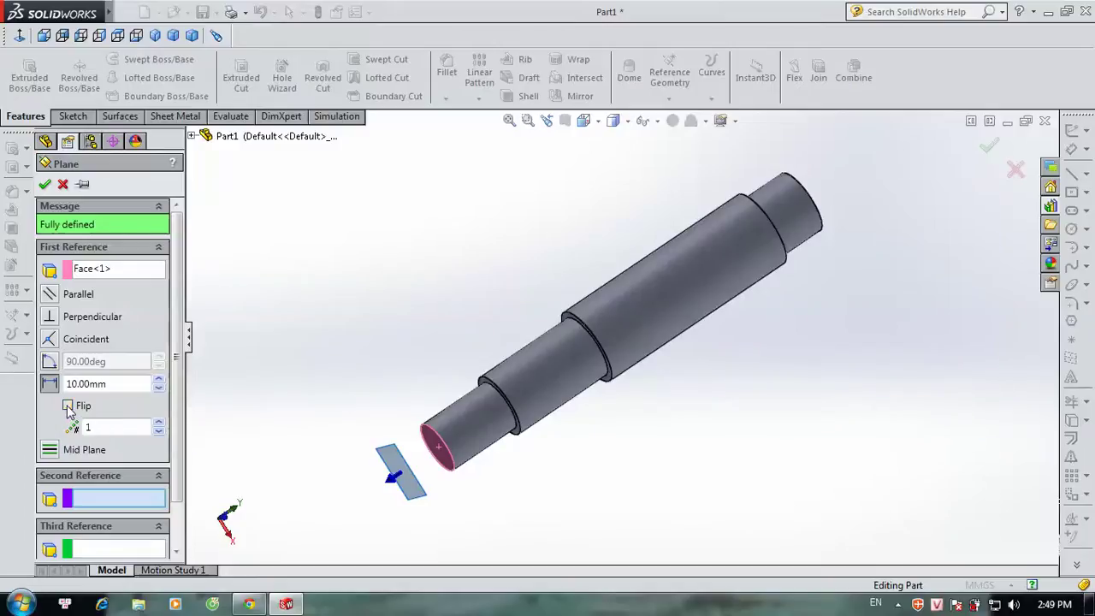
click(67, 407)
drag(116, 386, 75, 383)
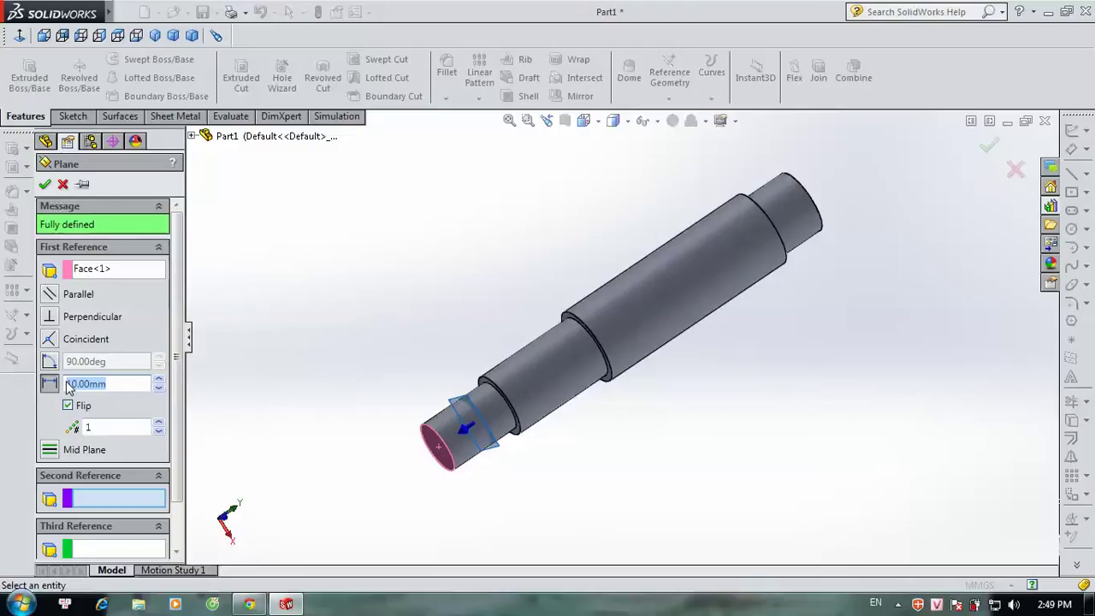
text(17+24+14)
key(Return)
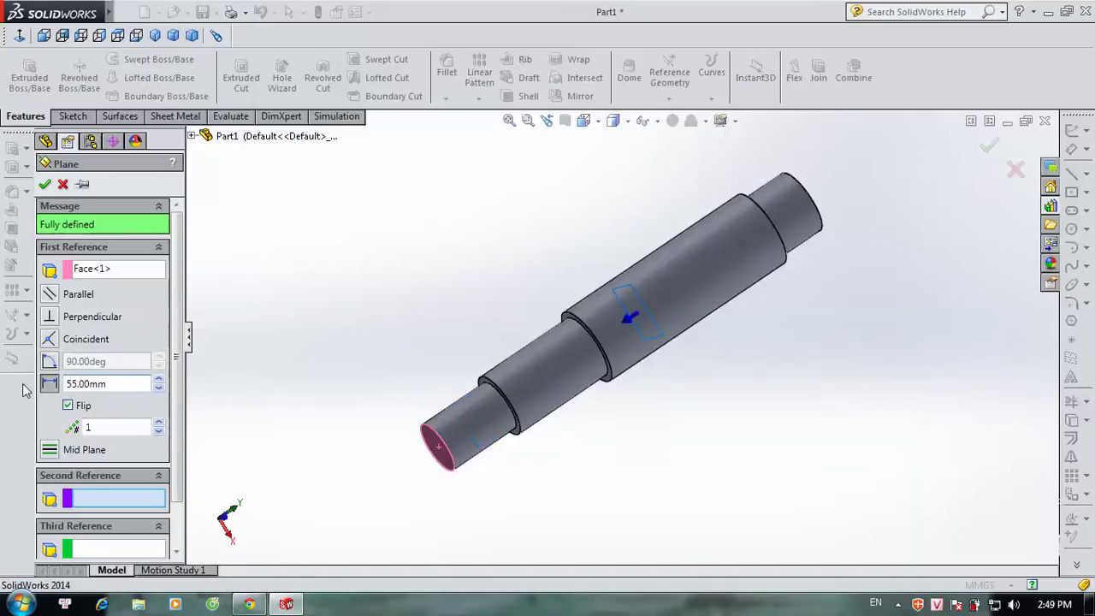
click(45, 184)
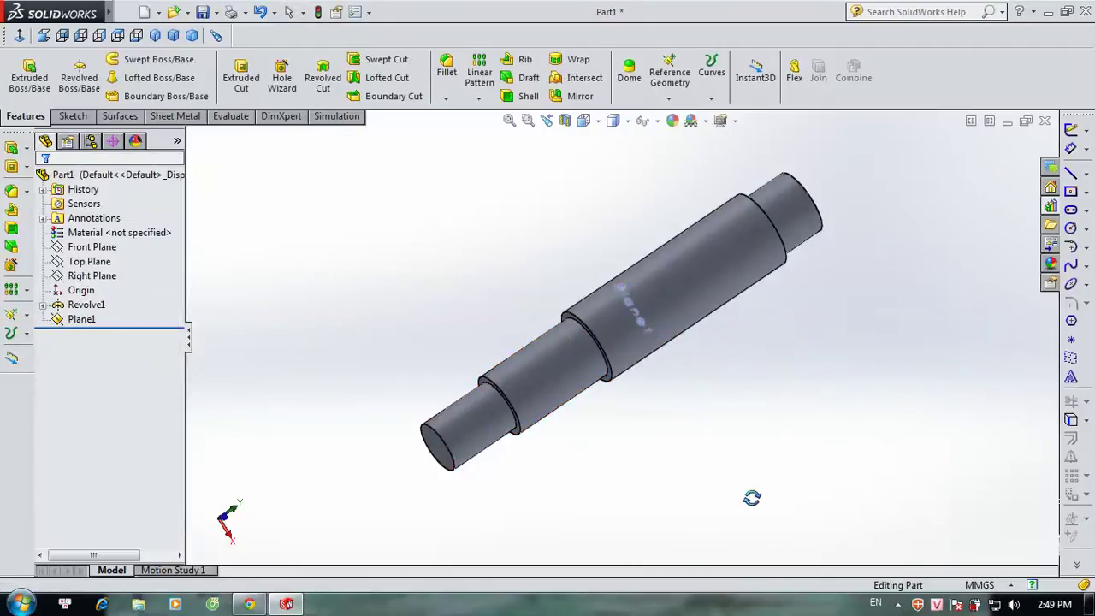
Step: Start a sketch on Plane1, viewed face-on, with the plane outline enlarged
middle_drag(751, 498, 804, 457)
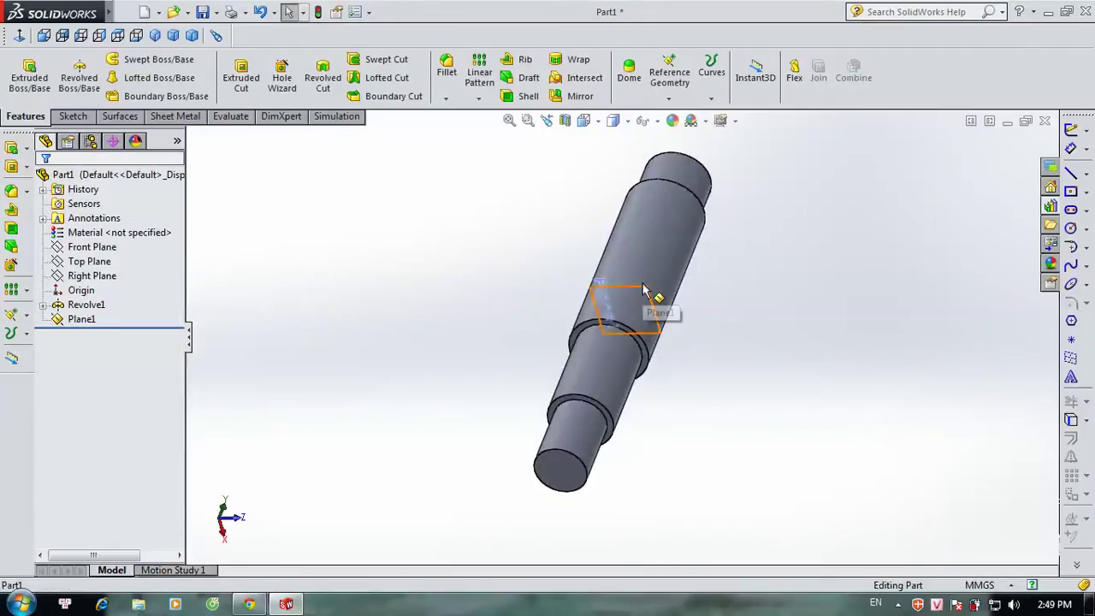
click(646, 289)
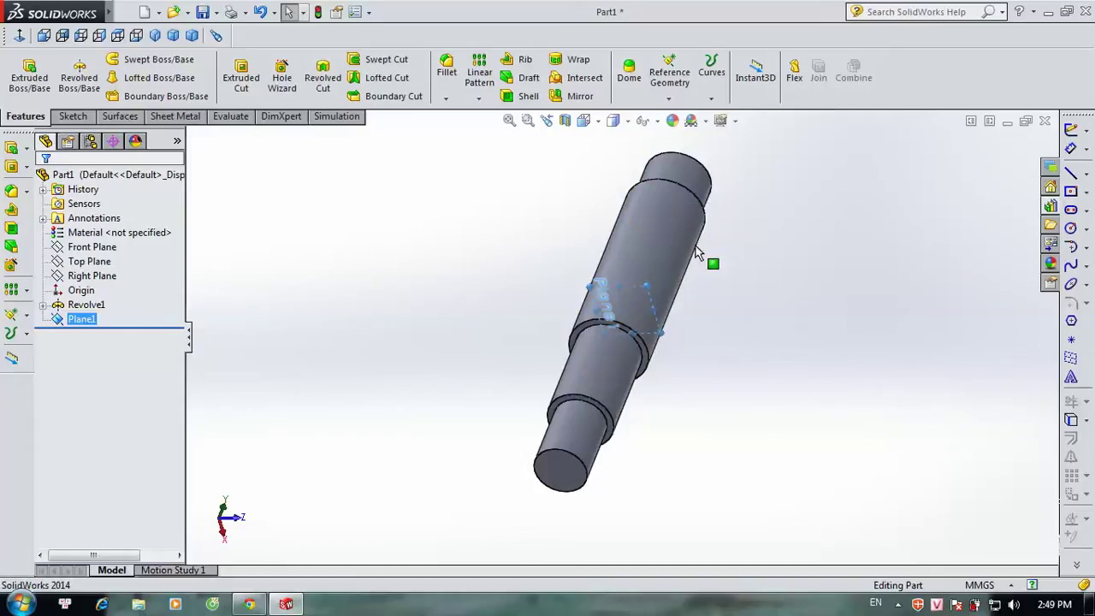
drag(644, 287, 684, 215)
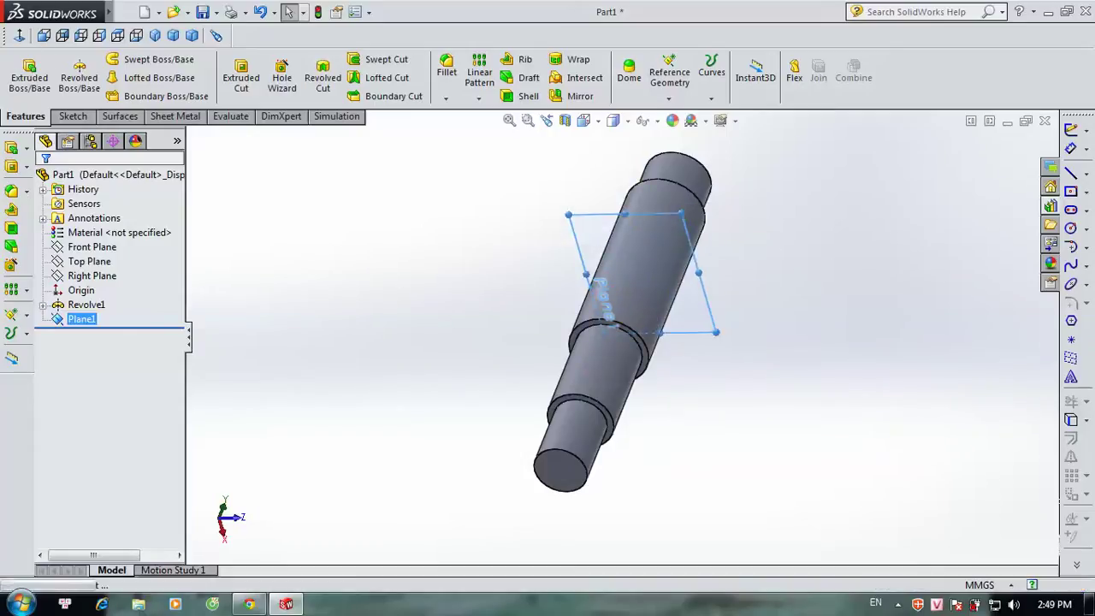
click(820, 291)
click(587, 216)
click(631, 163)
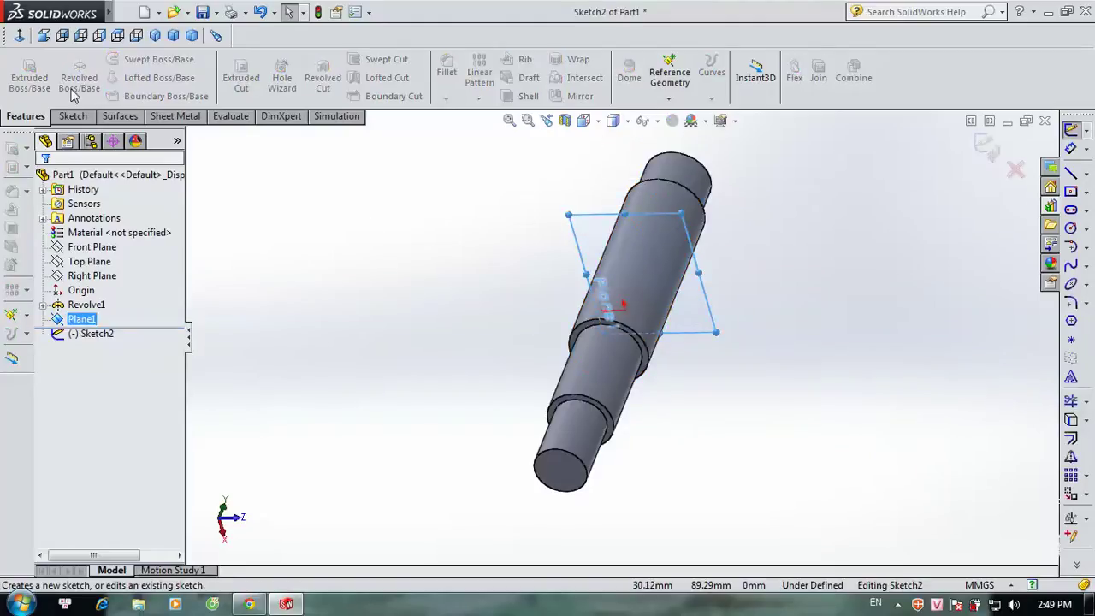
click(19, 36)
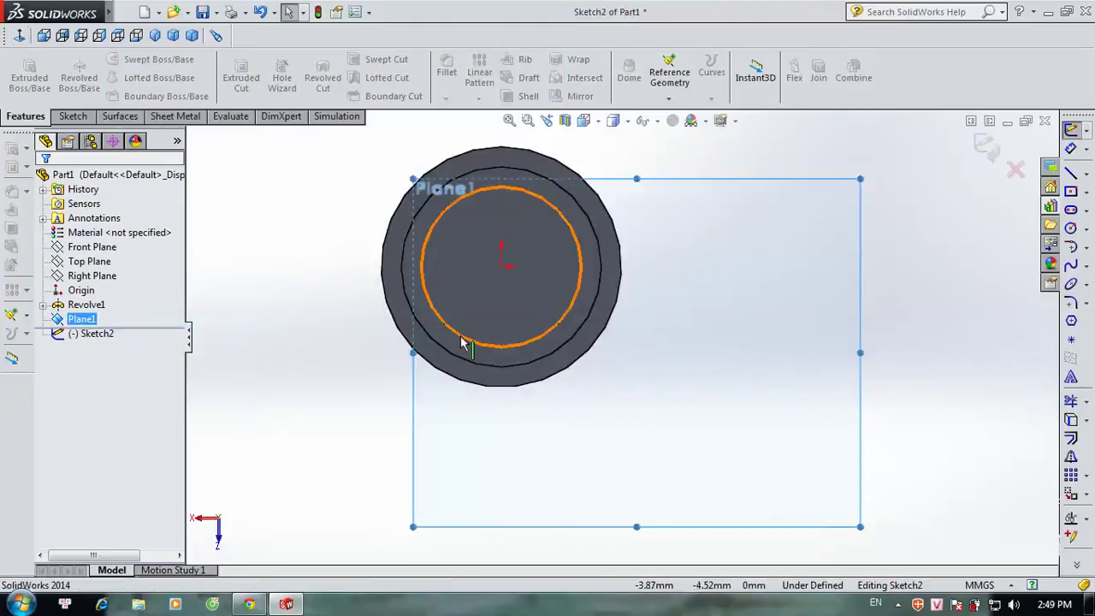
key(f)
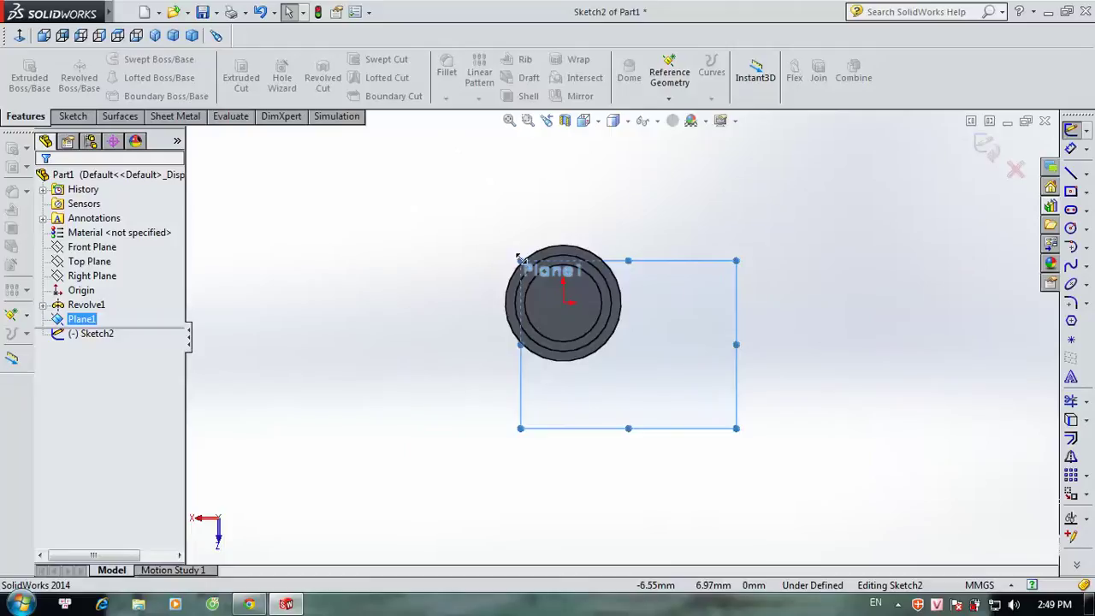
drag(470, 220, 421, 194)
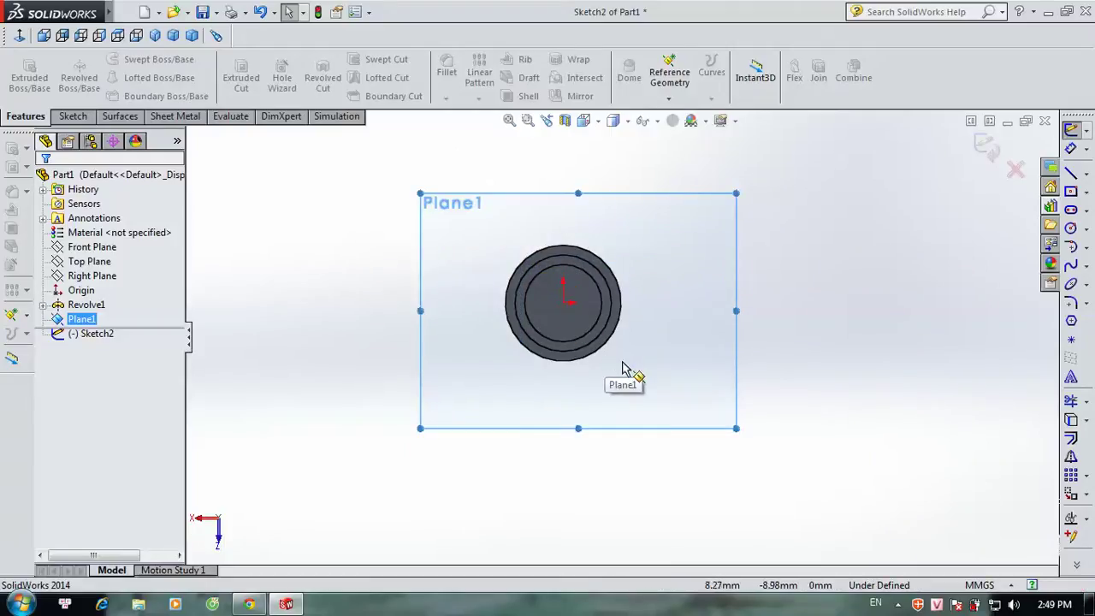
Step: Draw a circle on Plane1 centred left of the origin
click(1071, 229)
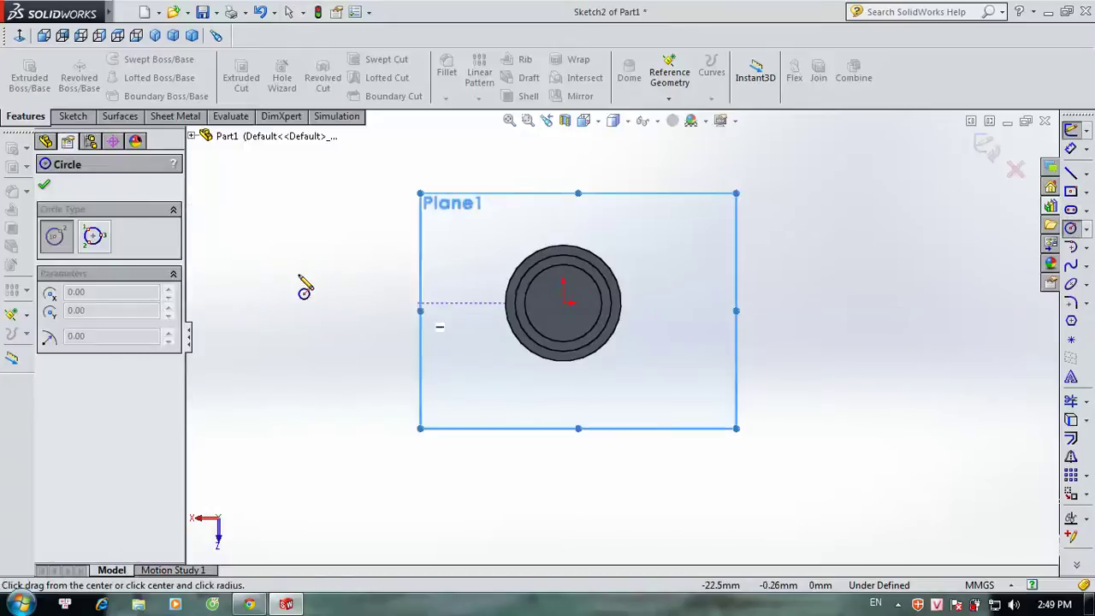
key(Escape)
click(86, 117)
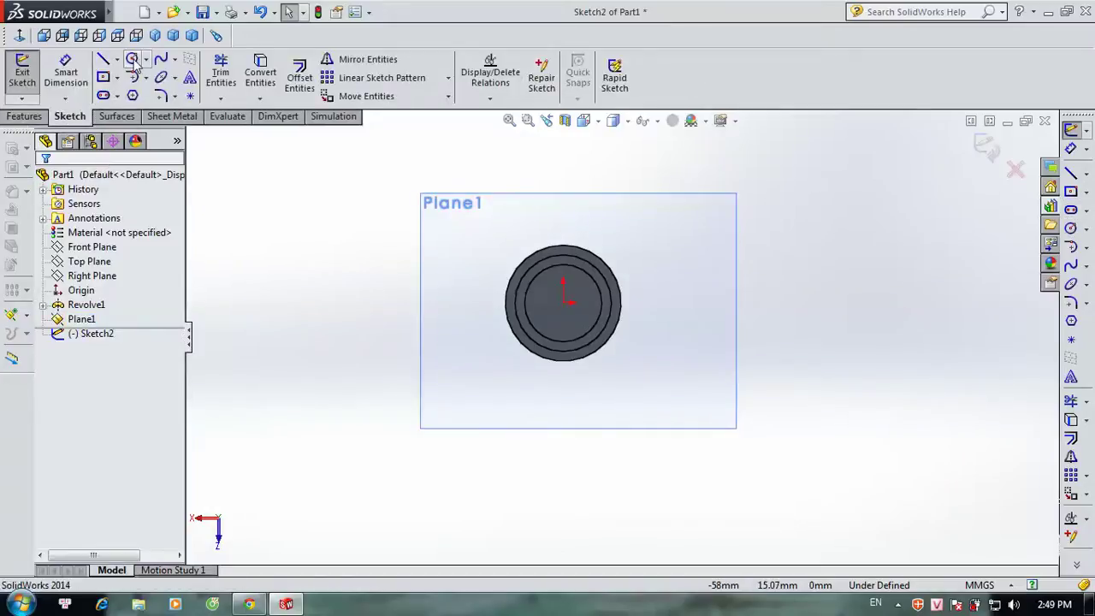
click(131, 58)
scroll(577, 274, down, 2)
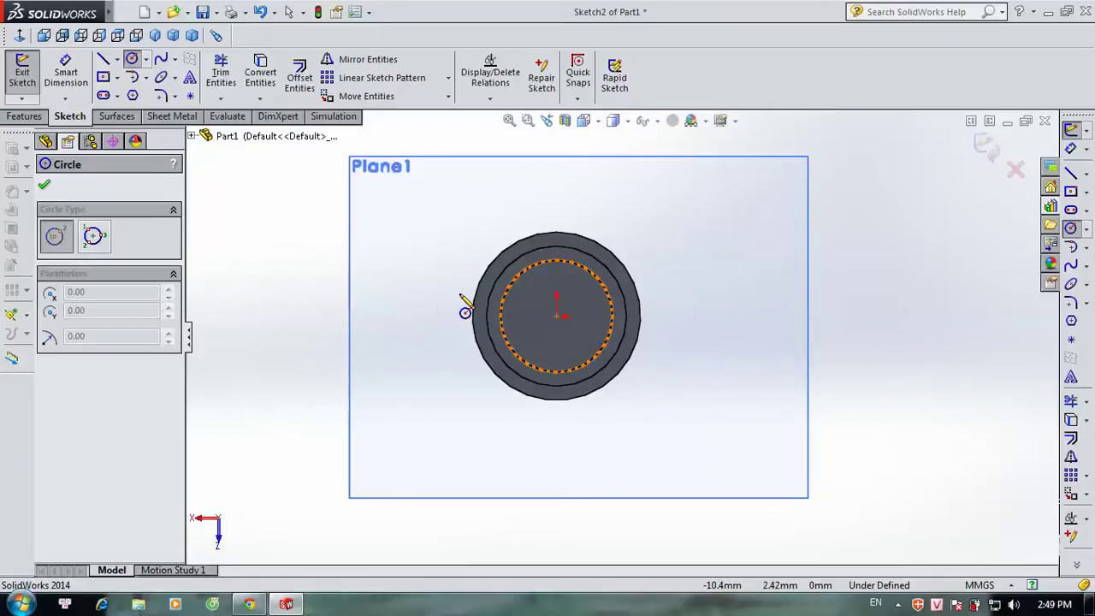
click(523, 316)
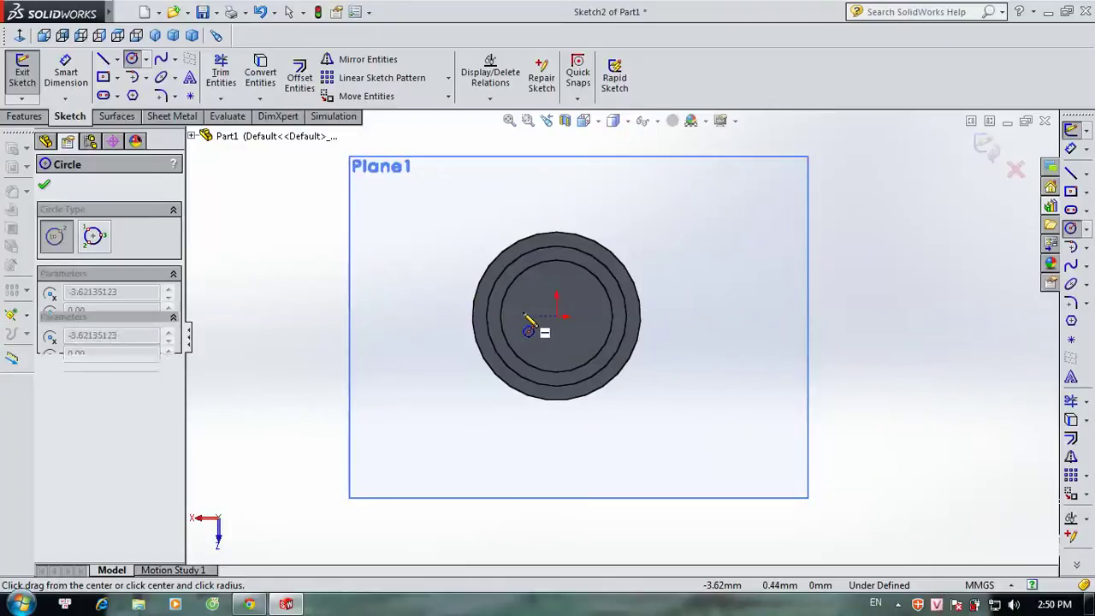
click(643, 329)
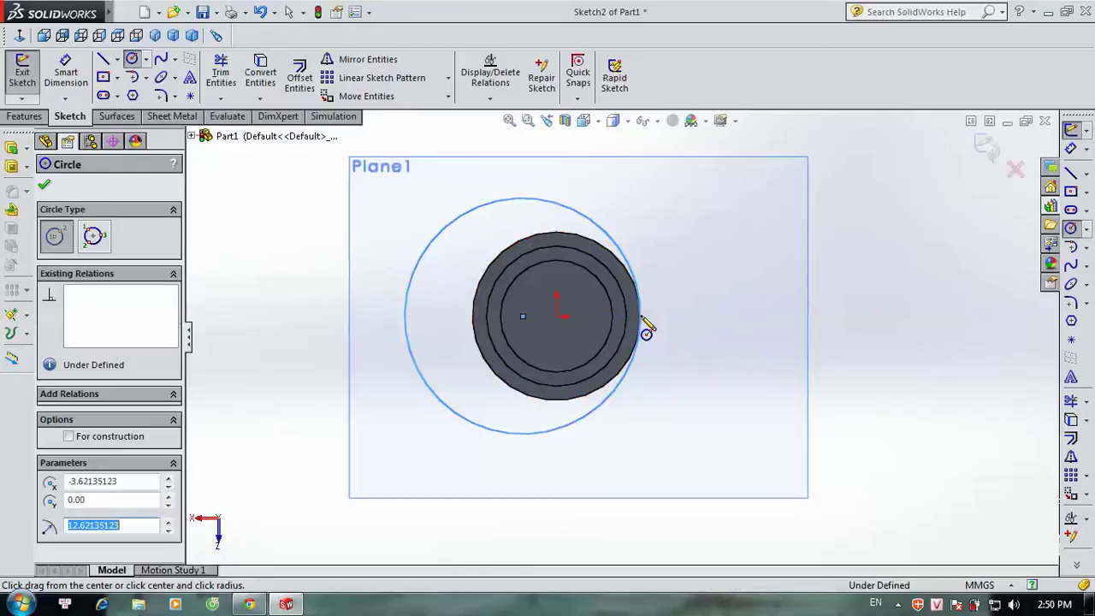
key(Escape)
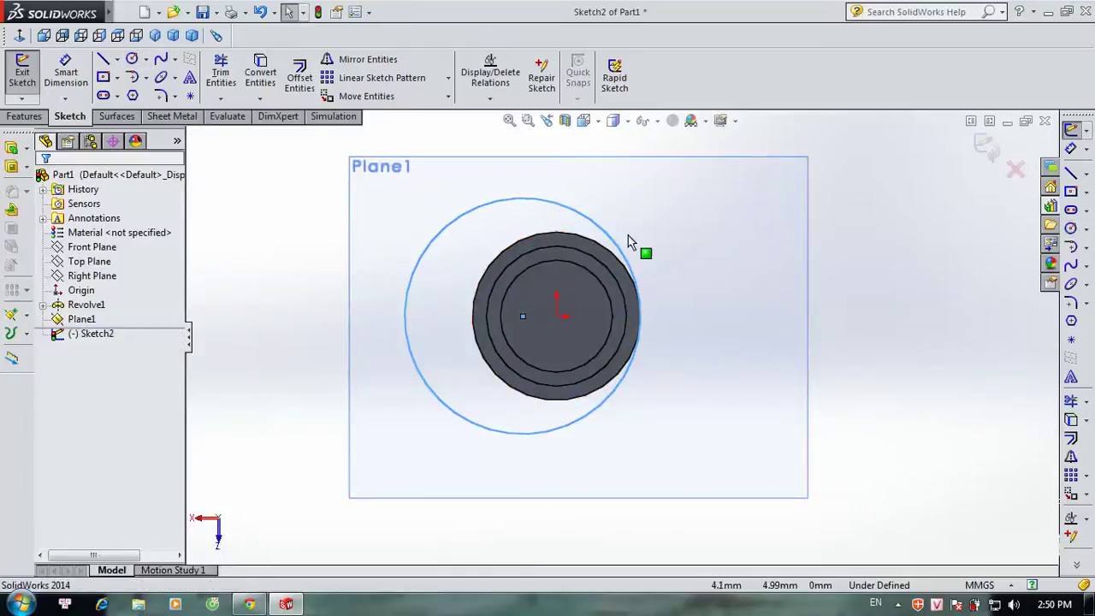
Step: Dimension the circle's diameter to 28 mm
click(69, 72)
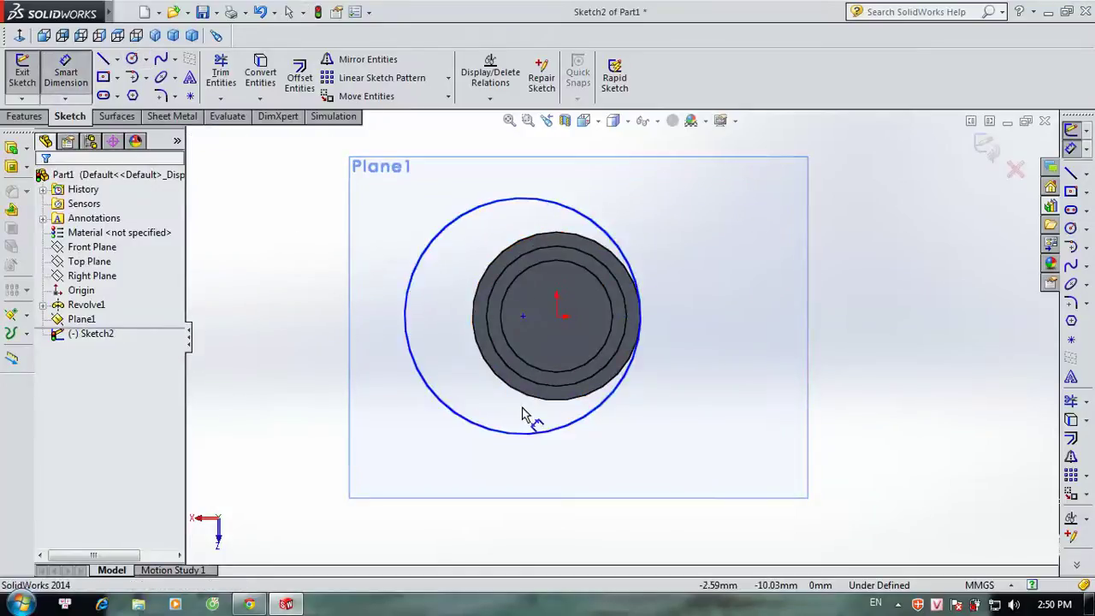
click(465, 421)
click(291, 440)
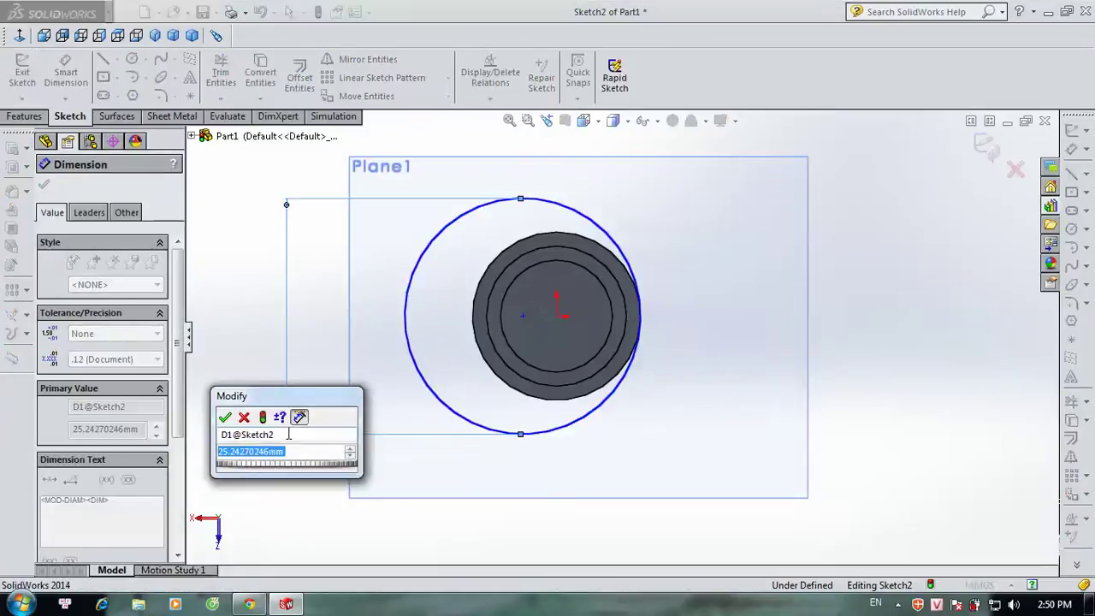
text(28)
key(Return)
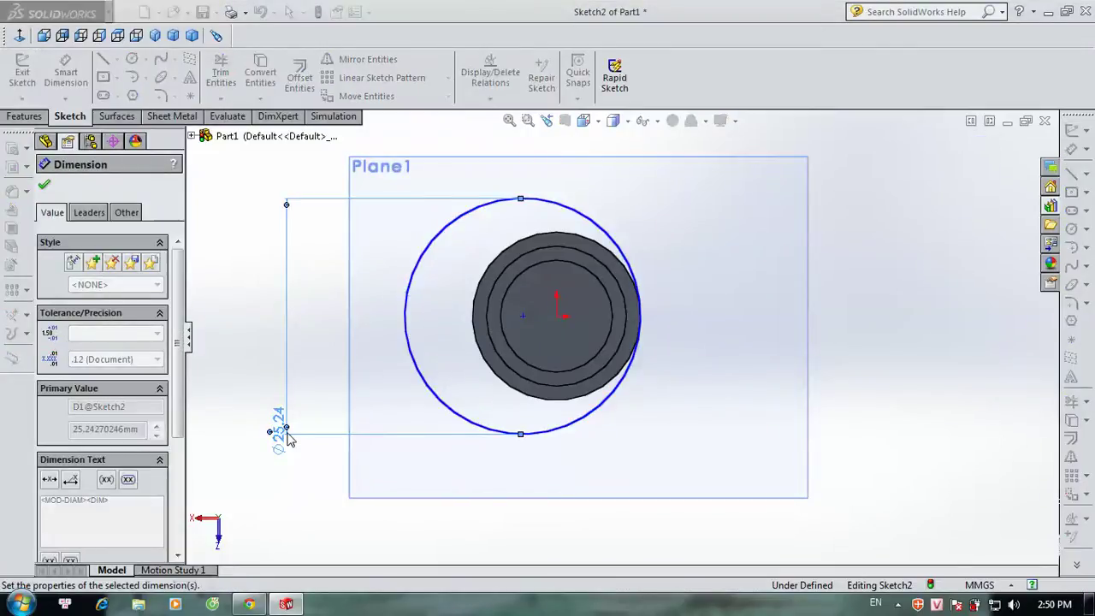
click(910, 333)
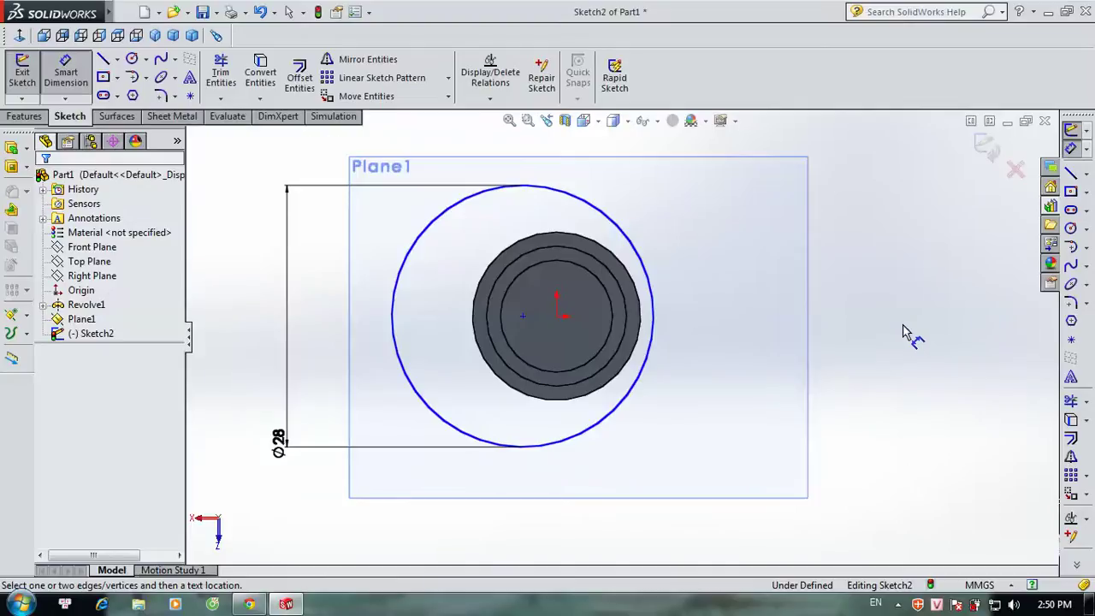
key(Escape)
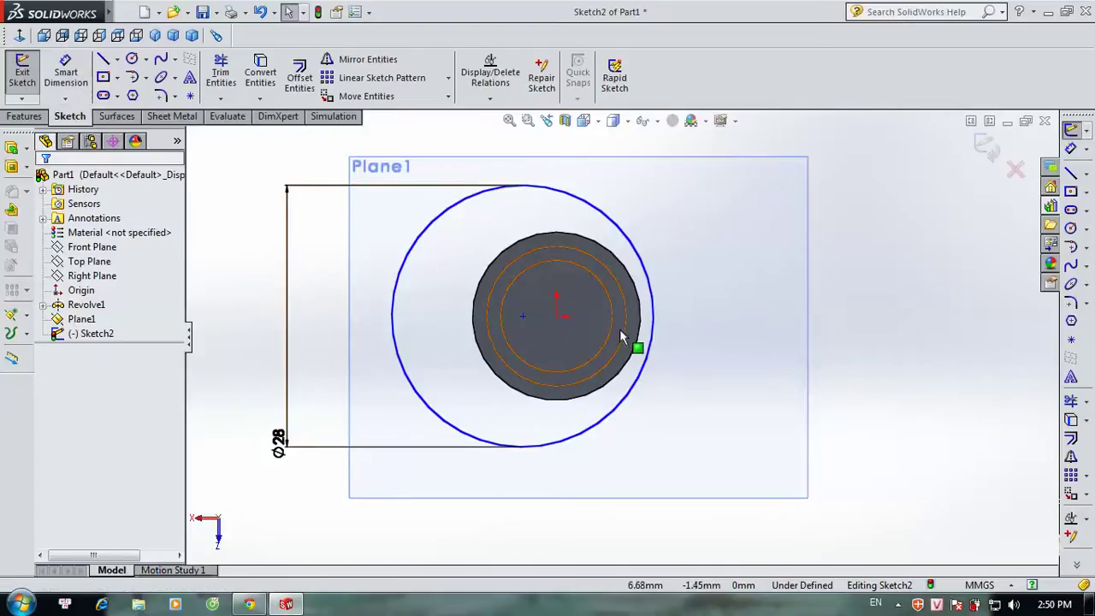
Step: Add a Tangent relation between the circle and the shaft's circular edge
click(651, 321)
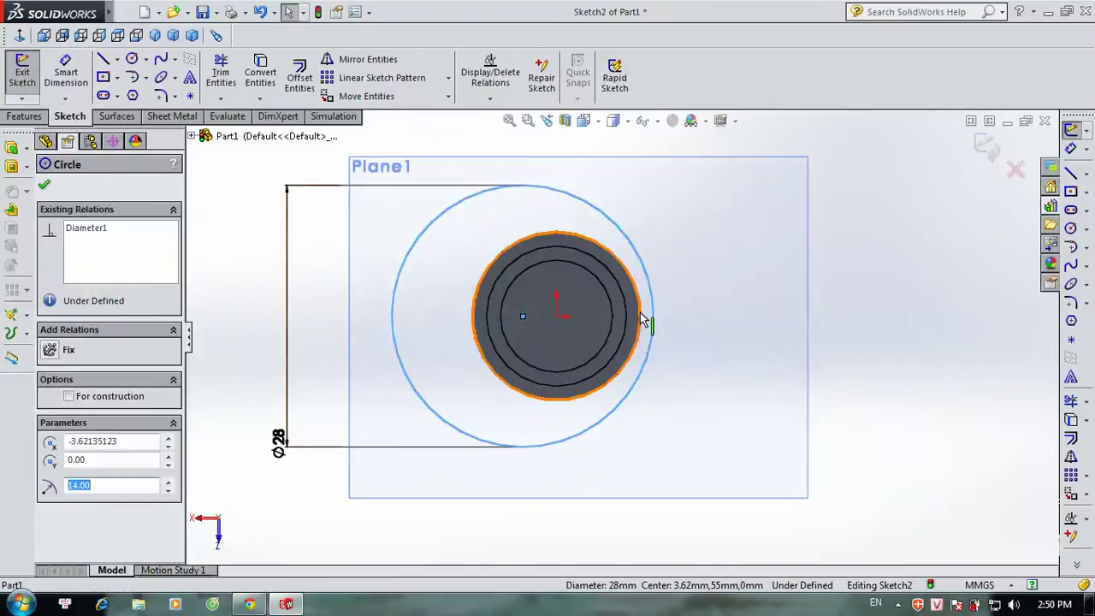
ctrl+click(641, 321)
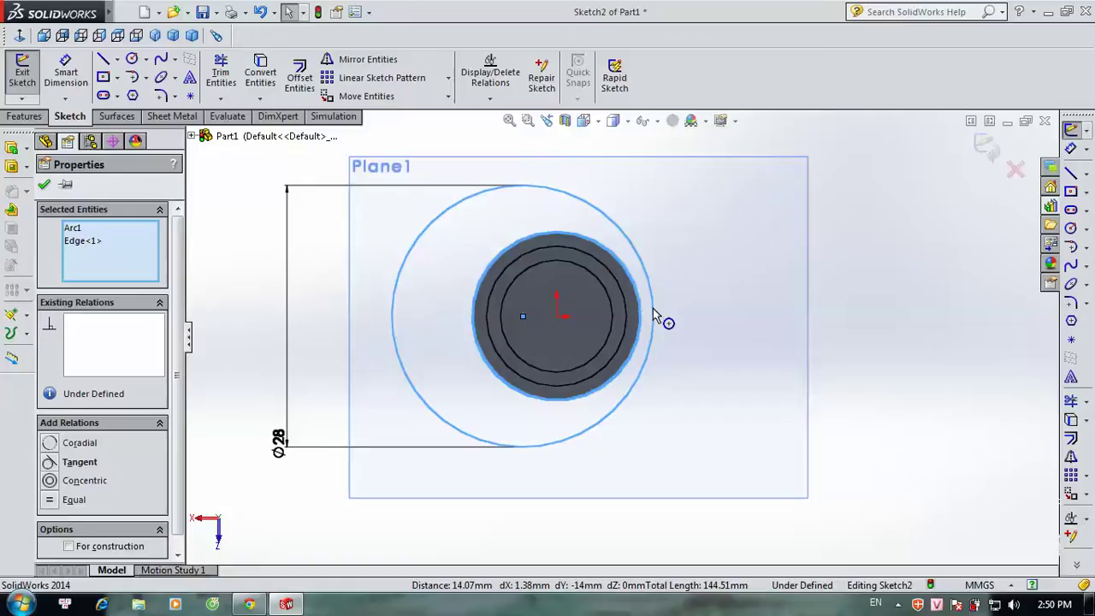
click(50, 462)
click(893, 282)
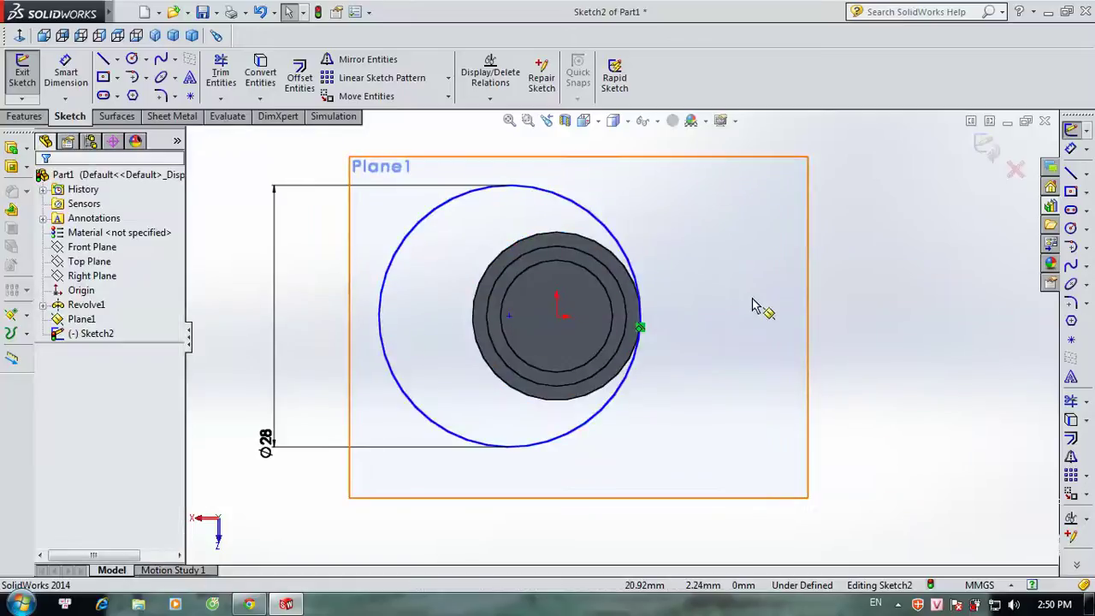
key(f)
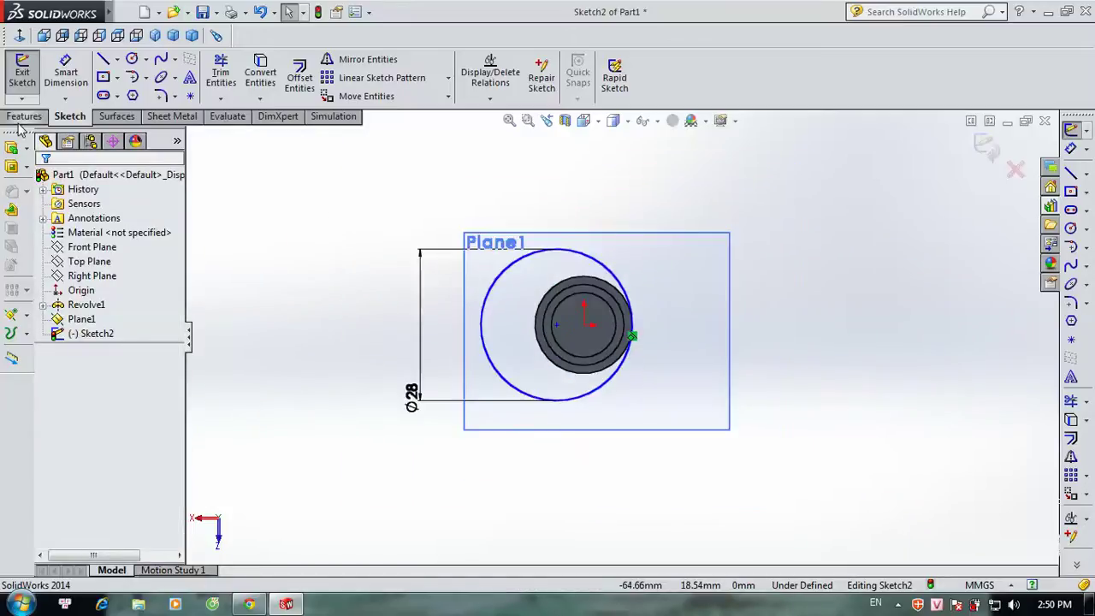
click(31, 116)
click(29, 75)
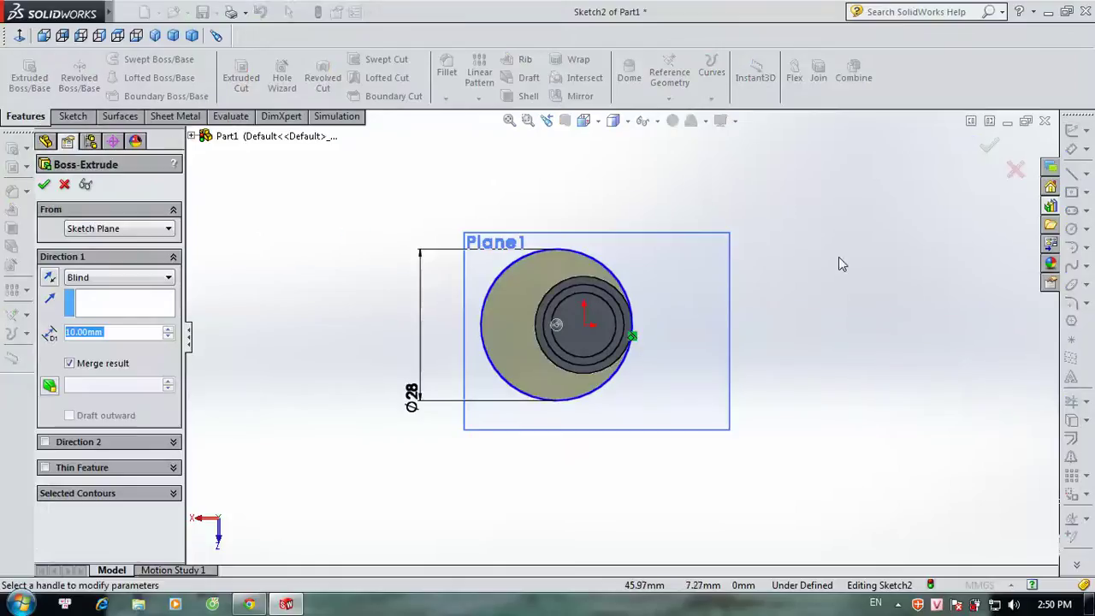
Step: Extrude the Ø28 circle 20 mm in the reversed direction as Boss-Extrude1
mouse_move(857, 271)
middle_down()
mouse_move(782, 391)
mouse_move(790, 396)
middle_up()
mouse_move(924, 281)
middle_down()
mouse_move(910, 357)
mouse_move(948, 271)
mouse_move(932, 271)
middle_up()
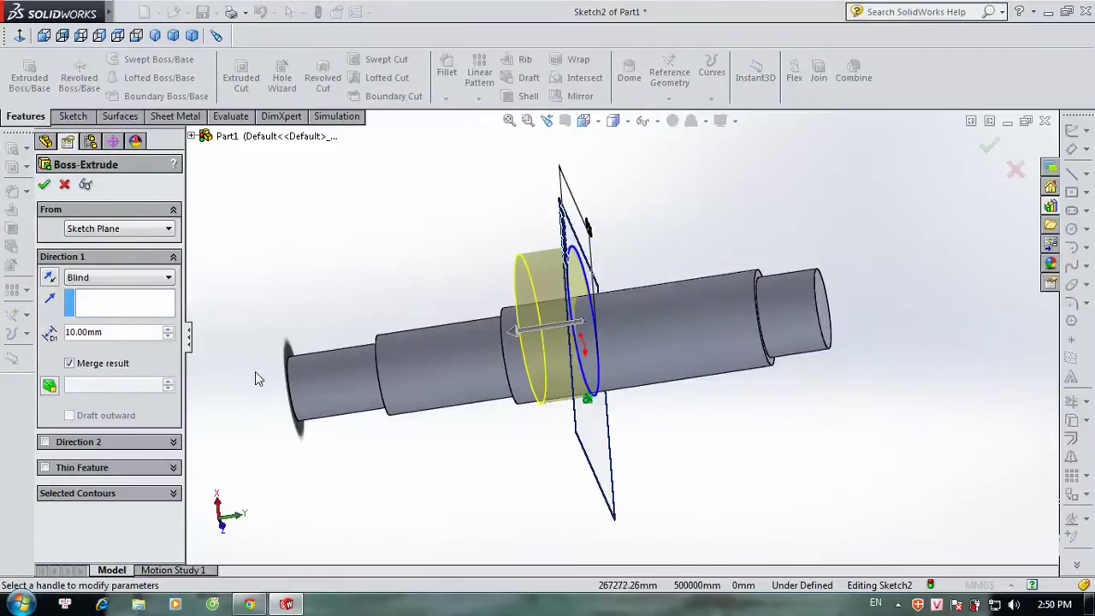
click(50, 297)
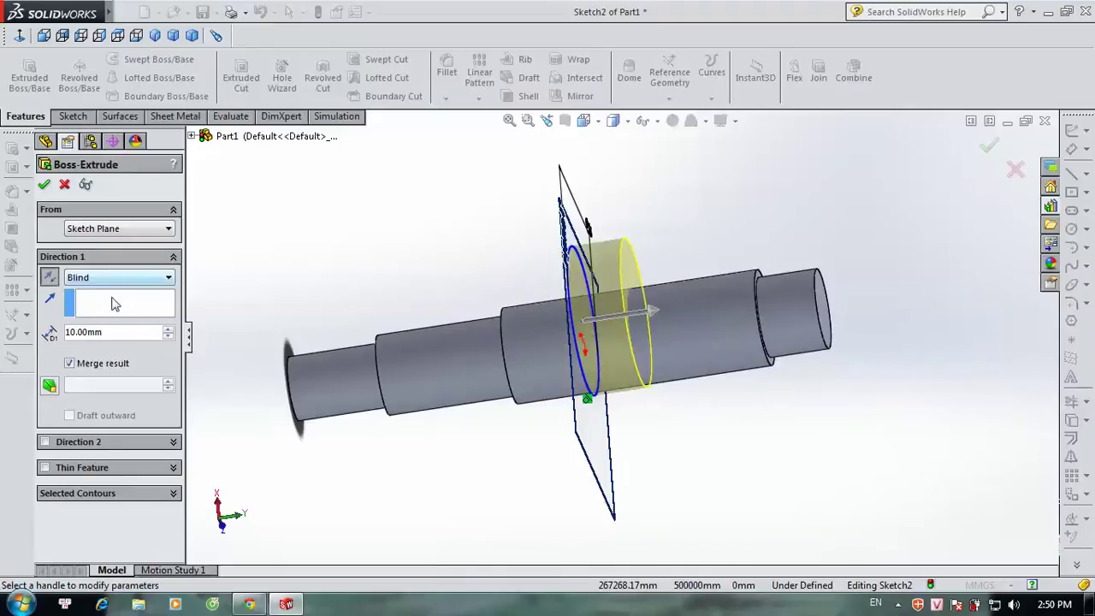
double_click(118, 332)
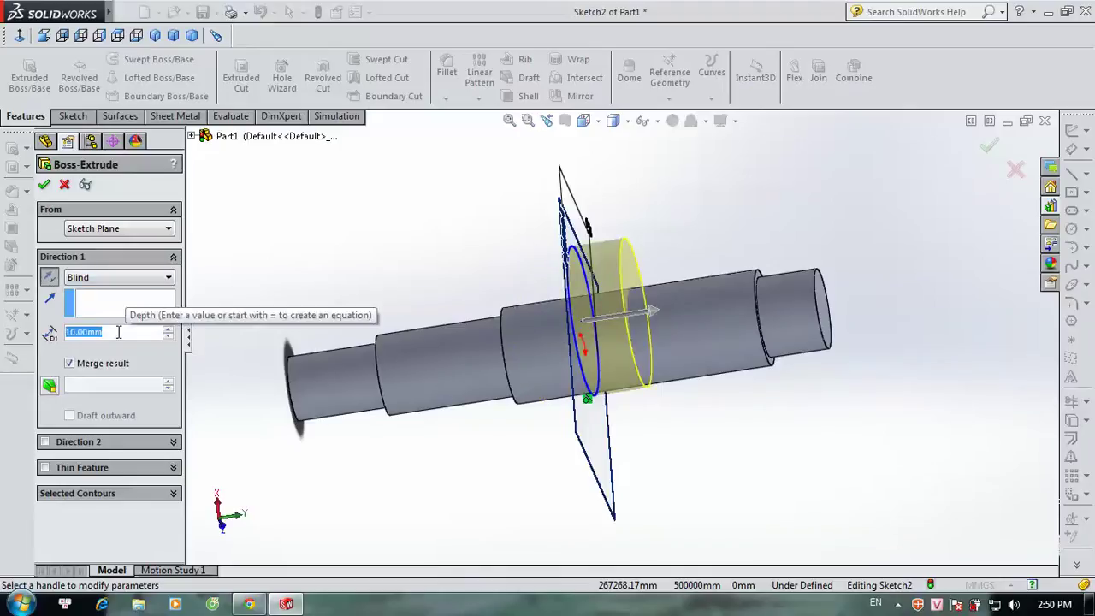
text(20)
key(Return)
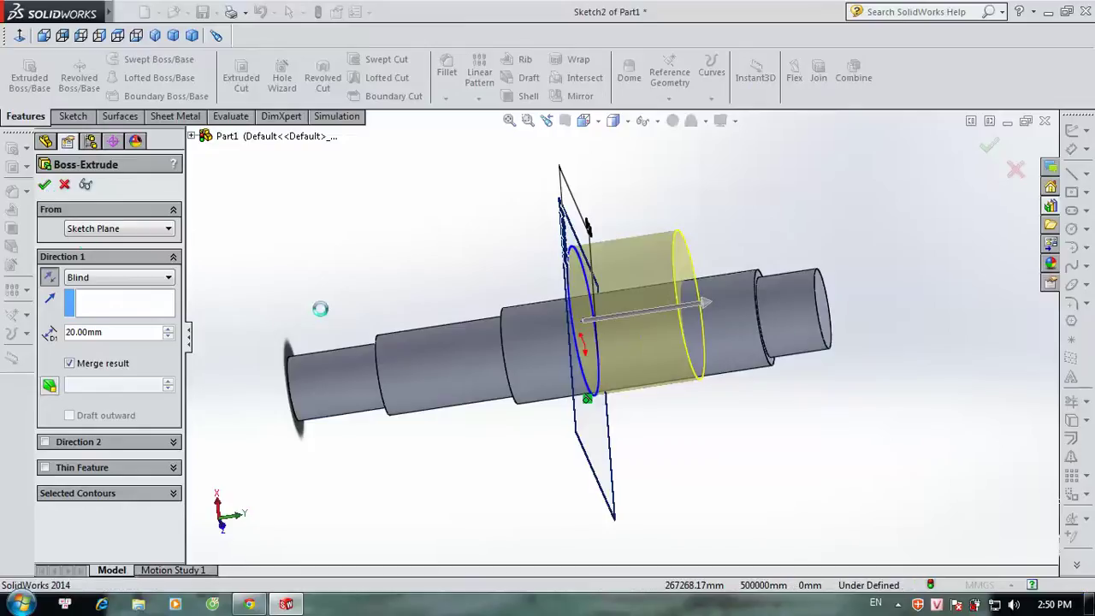
key(Return)
mouse_move(932, 482)
middle_down()
mouse_move(938, 319)
mouse_move(947, 476)
mouse_move(819, 359)
middle_up()
click(646, 442)
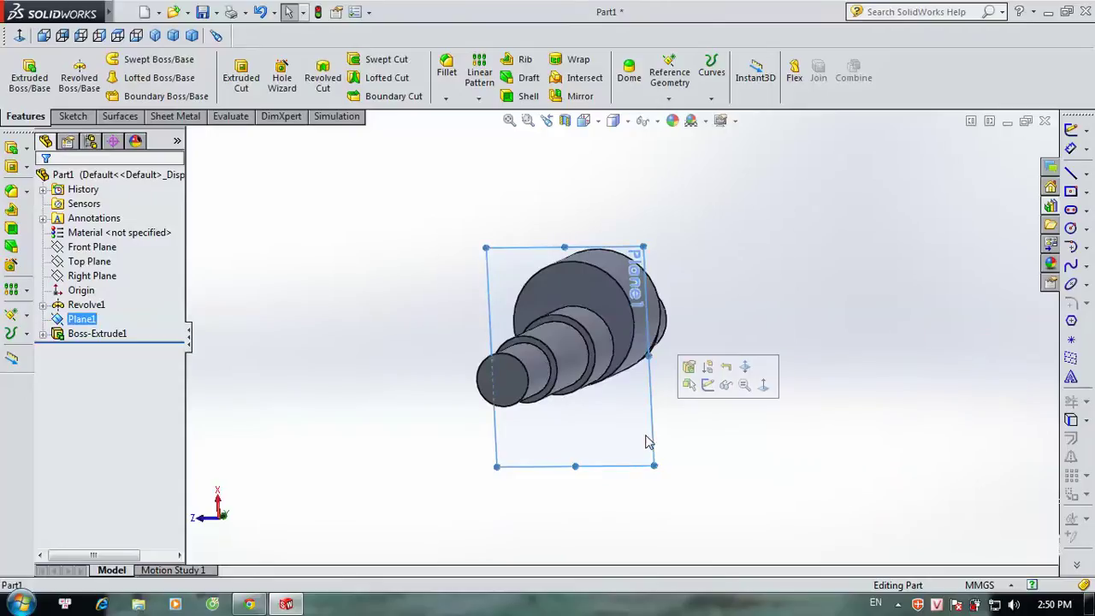
click(730, 405)
mouse_move(777, 357)
middle_down()
mouse_move(894, 407)
mouse_move(802, 413)
middle_up()
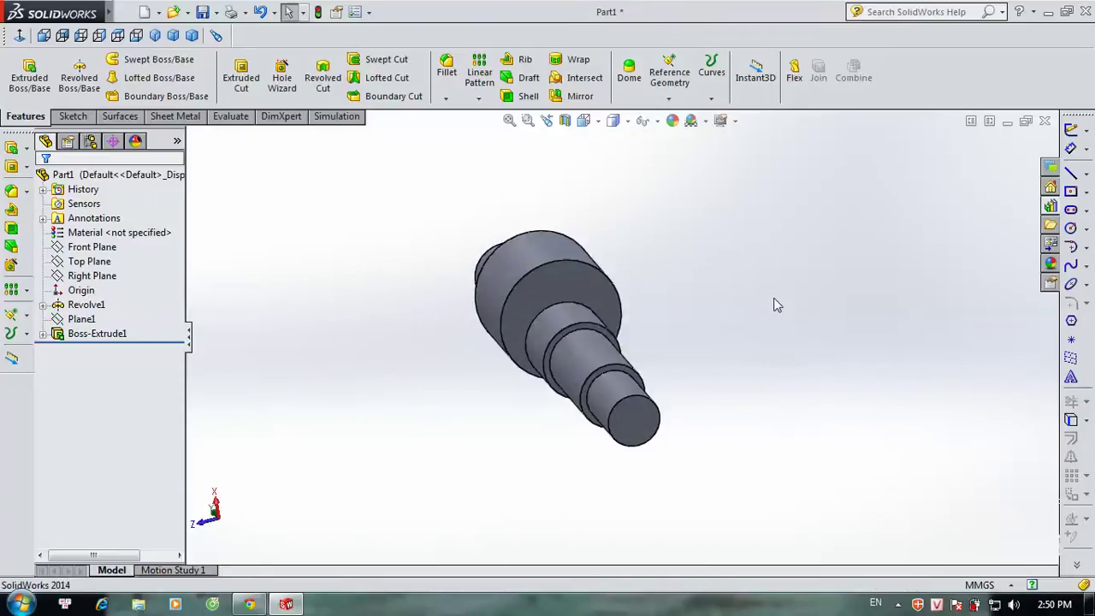
middle_drag(719, 489, 704, 450)
click(593, 391)
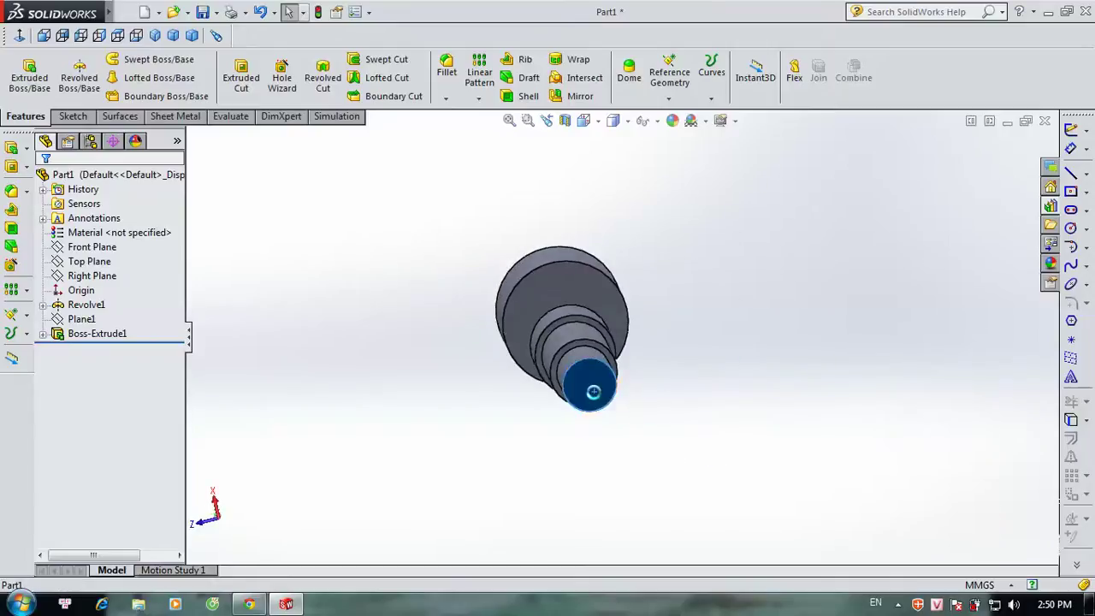
click(767, 339)
mouse_move(728, 384)
middle_down()
mouse_move(687, 288)
mouse_move(804, 416)
mouse_move(772, 443)
mouse_move(812, 291)
middle_up()
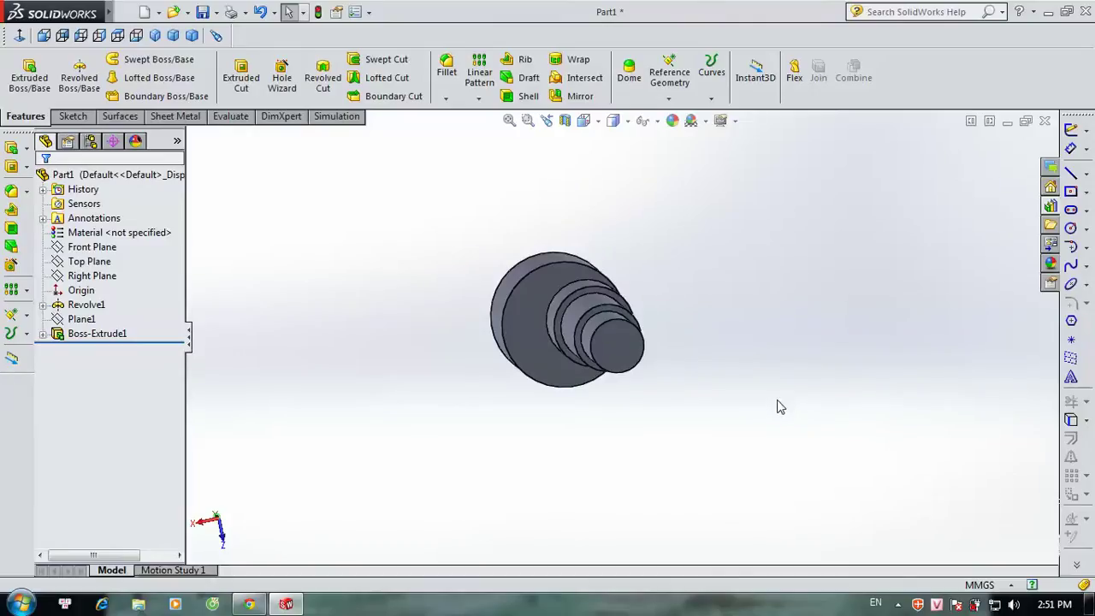
middle_drag(768, 366, 790, 365)
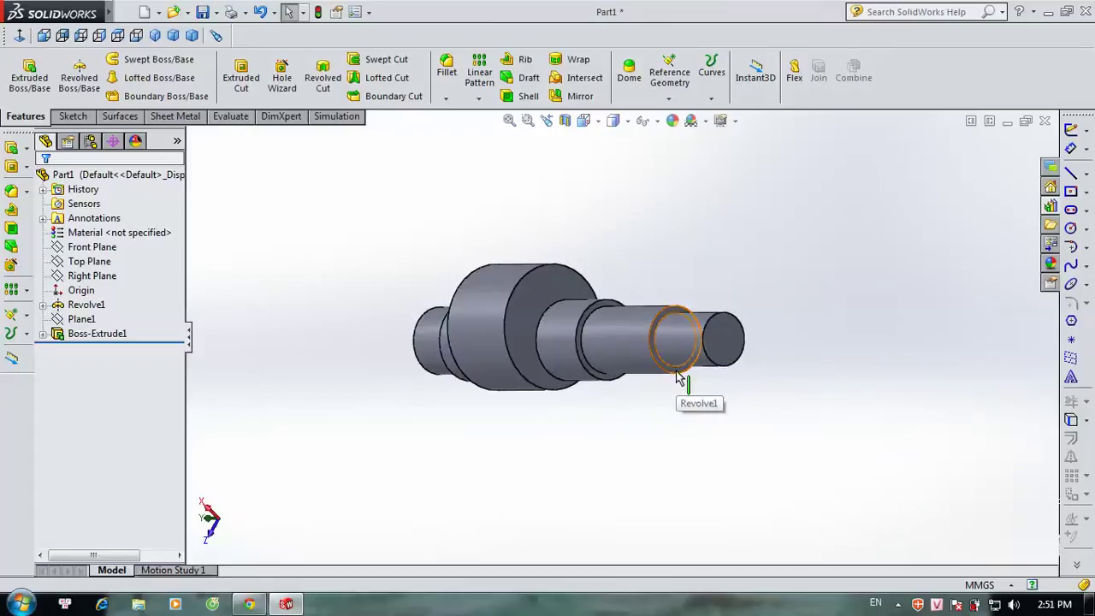
click(678, 378)
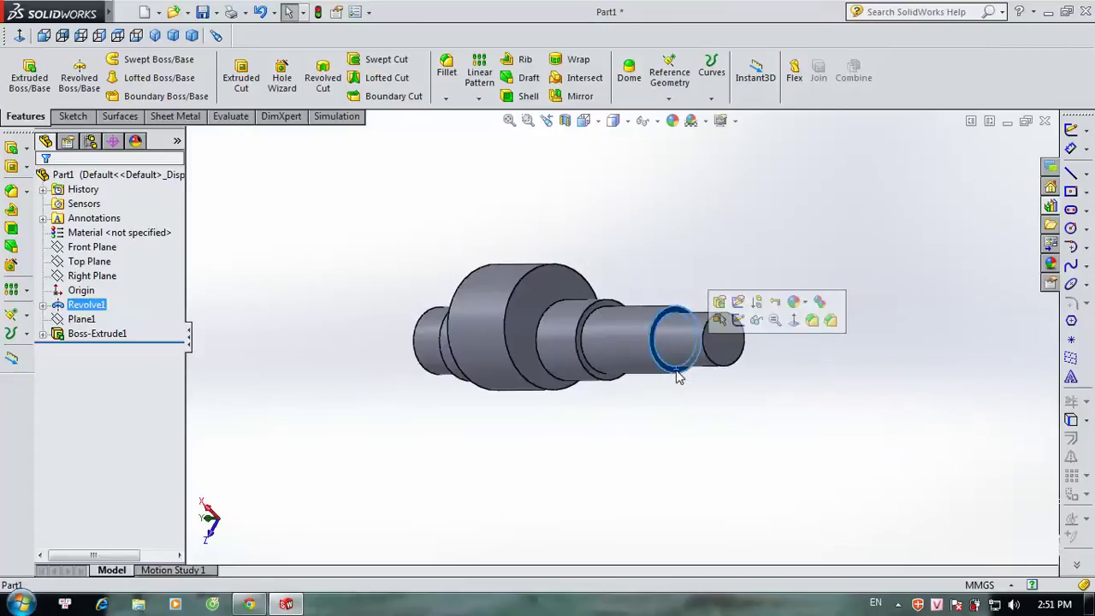
click(663, 190)
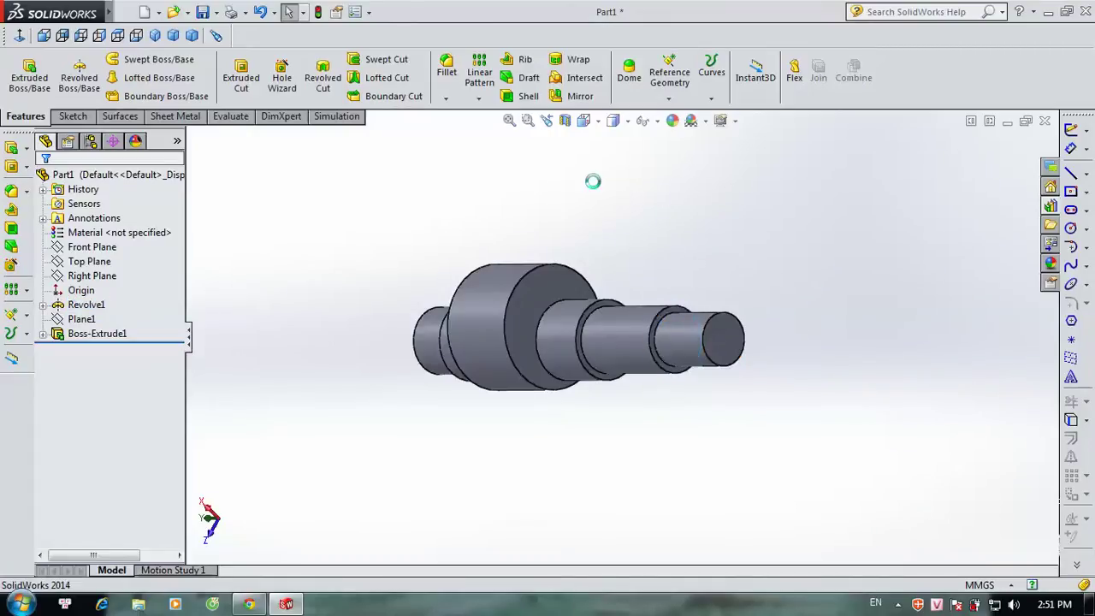
Step: Create Plane2 from the step face at a 3 mm offset
click(669, 98)
click(668, 101)
click(668, 102)
click(685, 114)
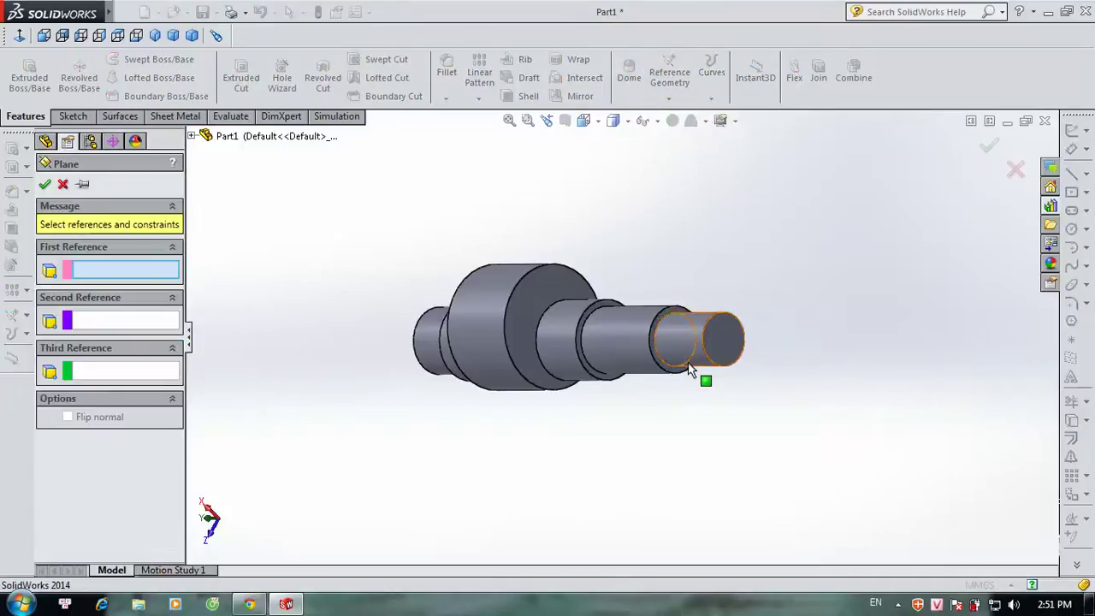
scroll(676, 368, down, 3)
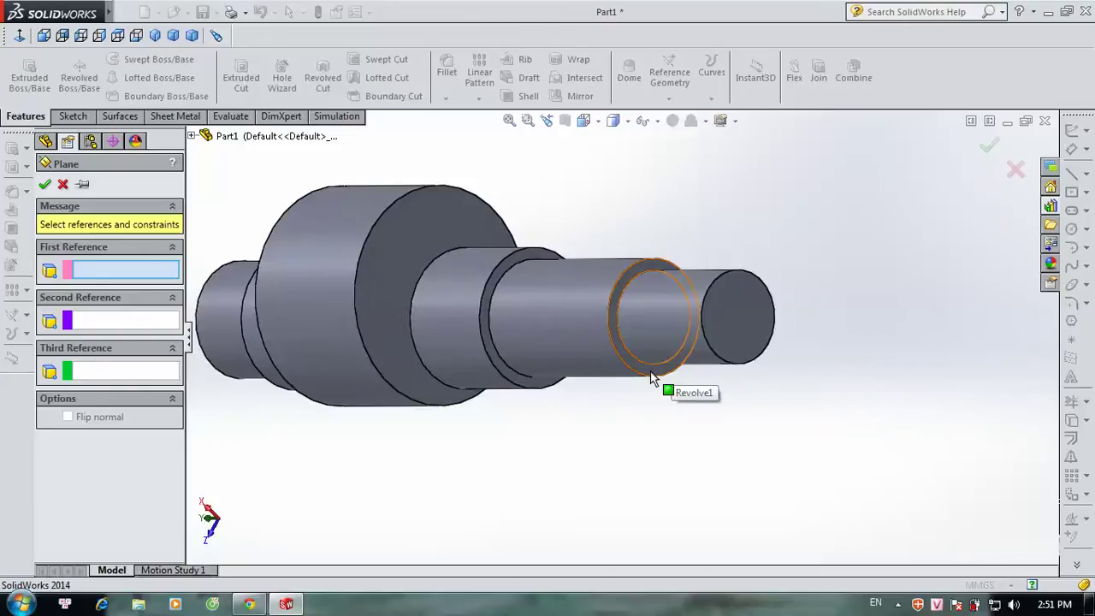
click(653, 380)
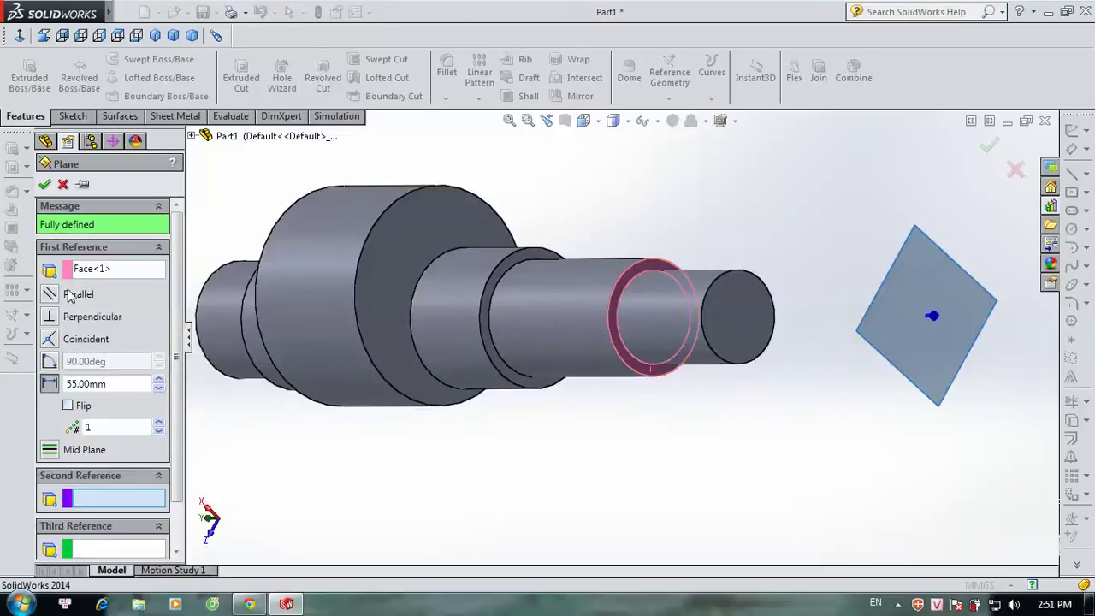
double_click(121, 382)
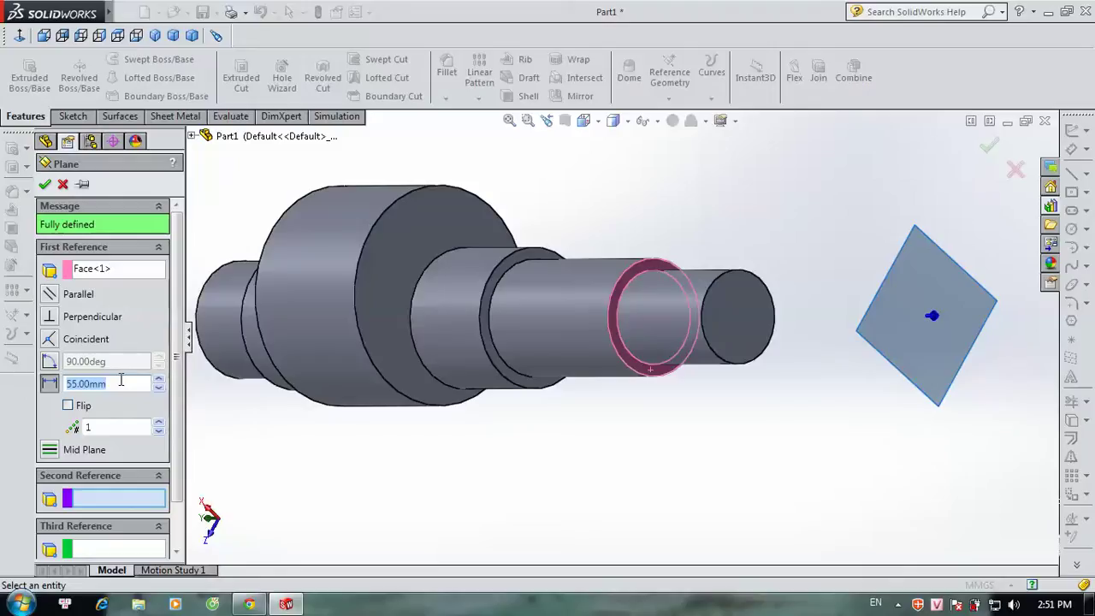
text(3)
key(Return)
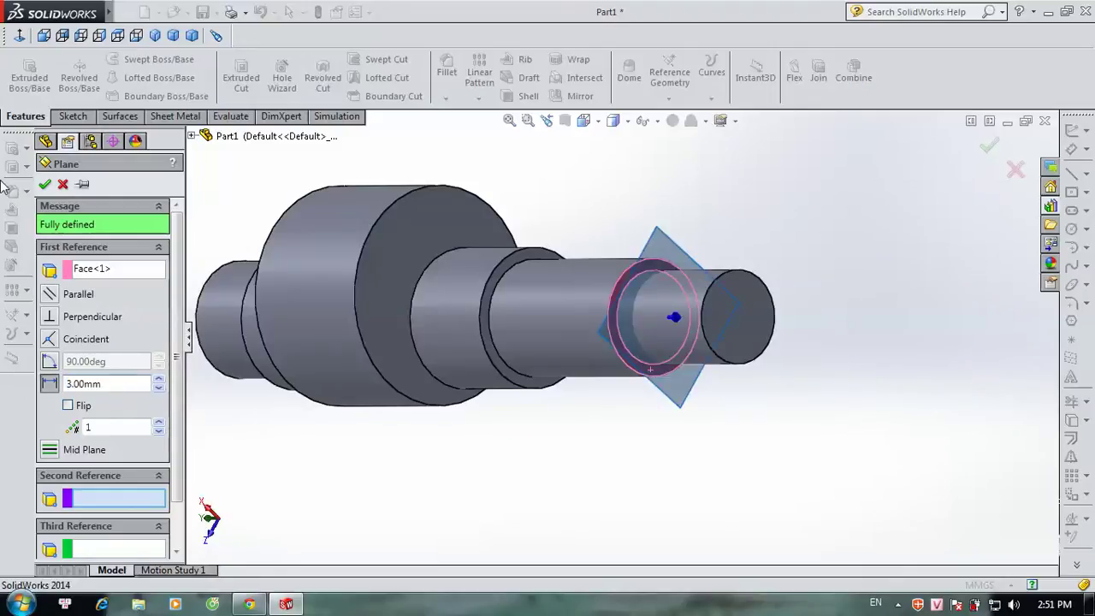
click(45, 186)
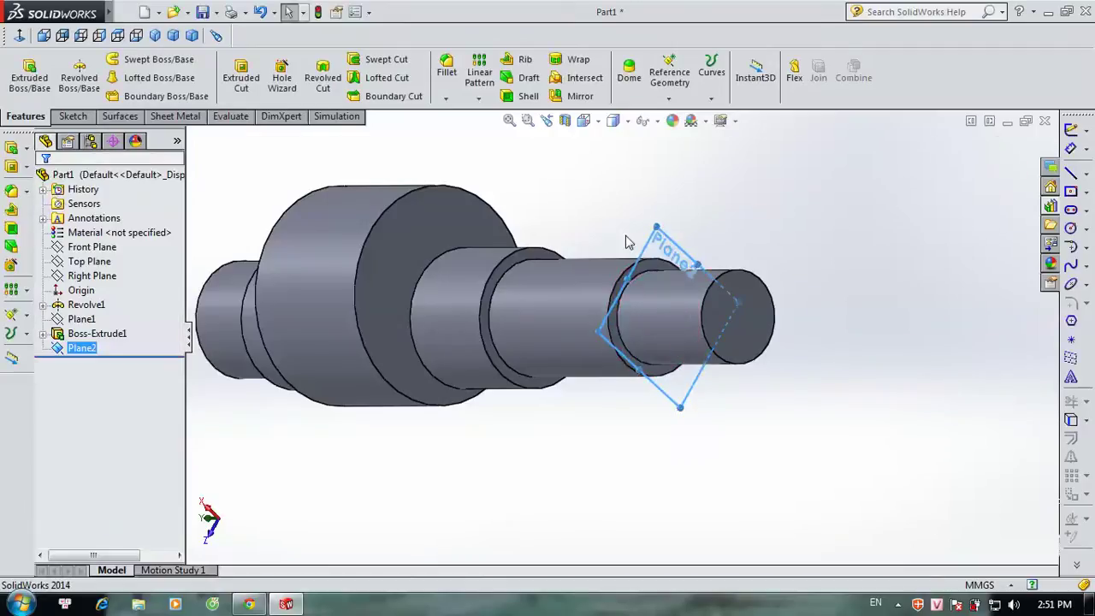
scroll(647, 253, up, 3)
click(19, 35)
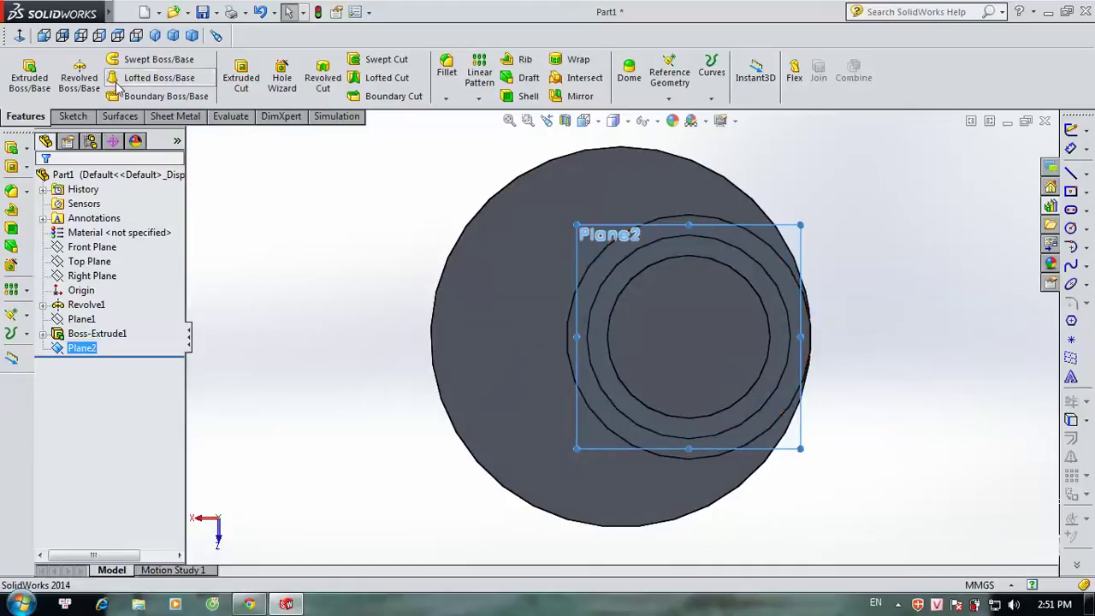
Step: Draw a small centre rectangle at the inner circle's left edge and dimension its vertical side
click(73, 116)
click(104, 77)
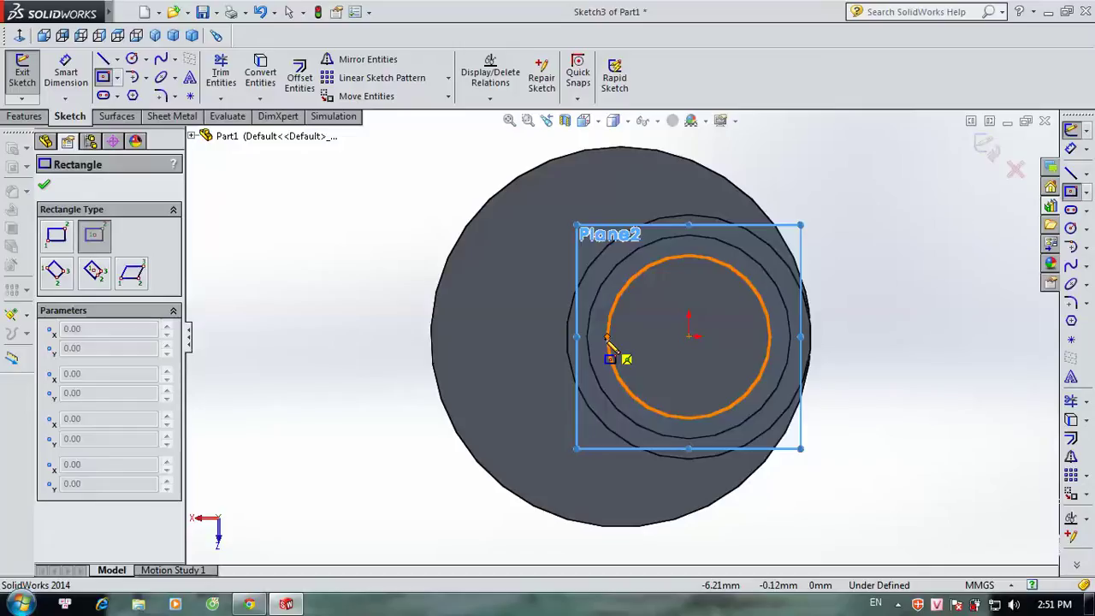
click(607, 336)
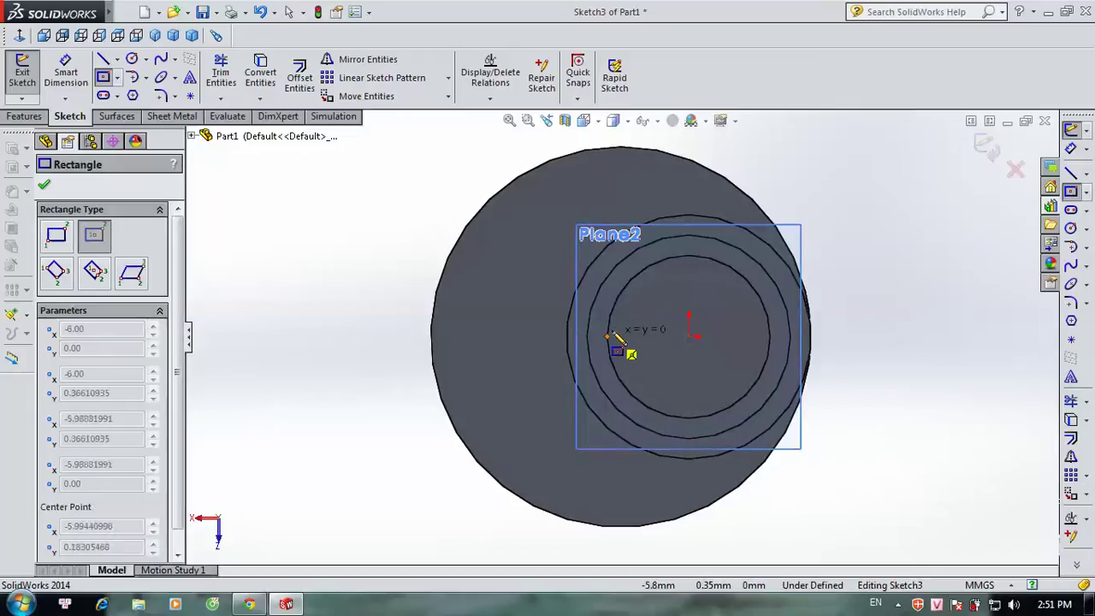
click(624, 317)
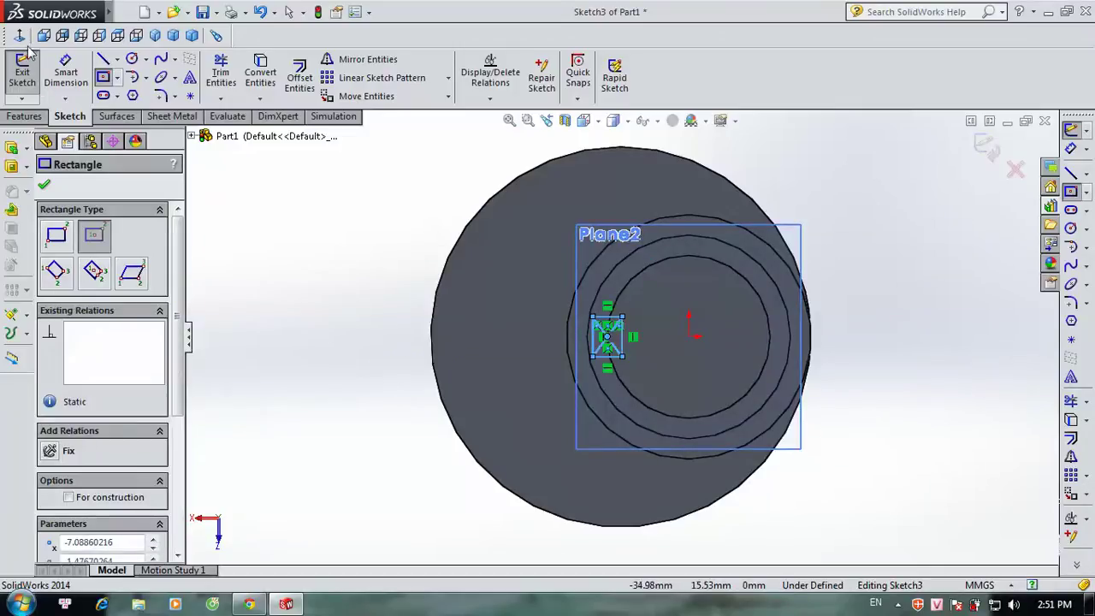
click(65, 73)
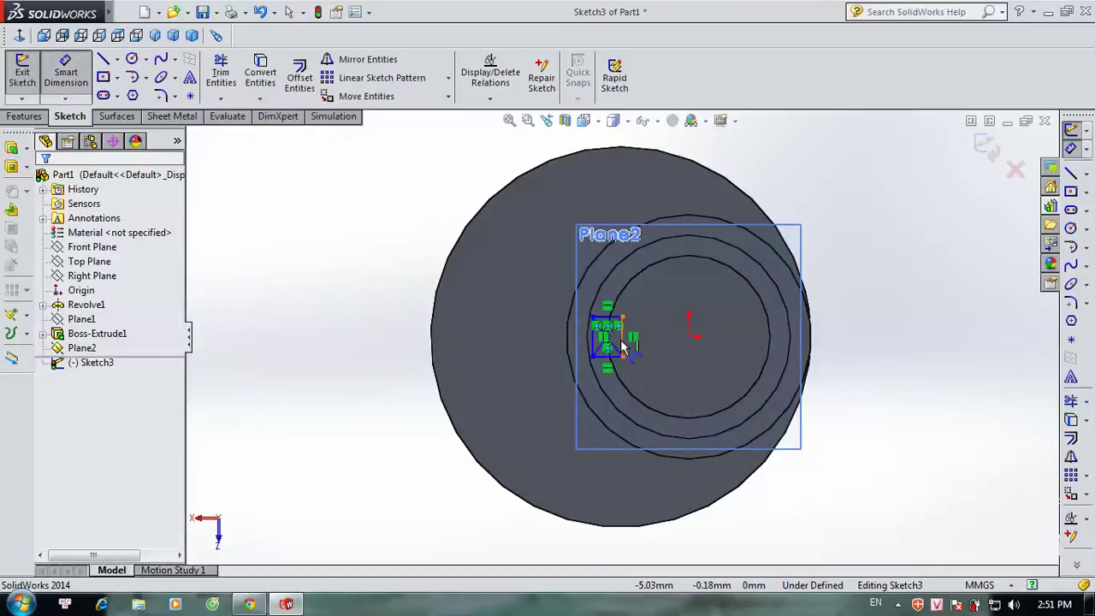
click(624, 342)
click(647, 375)
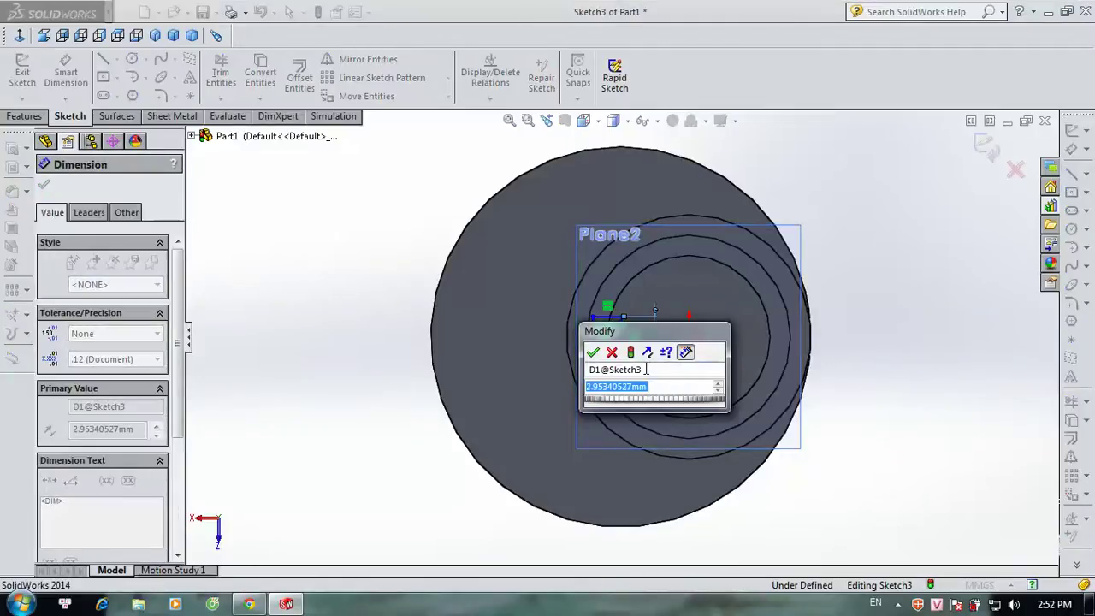
Step: Set the rectangle's height to 4 mm and its distance from the origin to 4 mm
text(4)
key(Return)
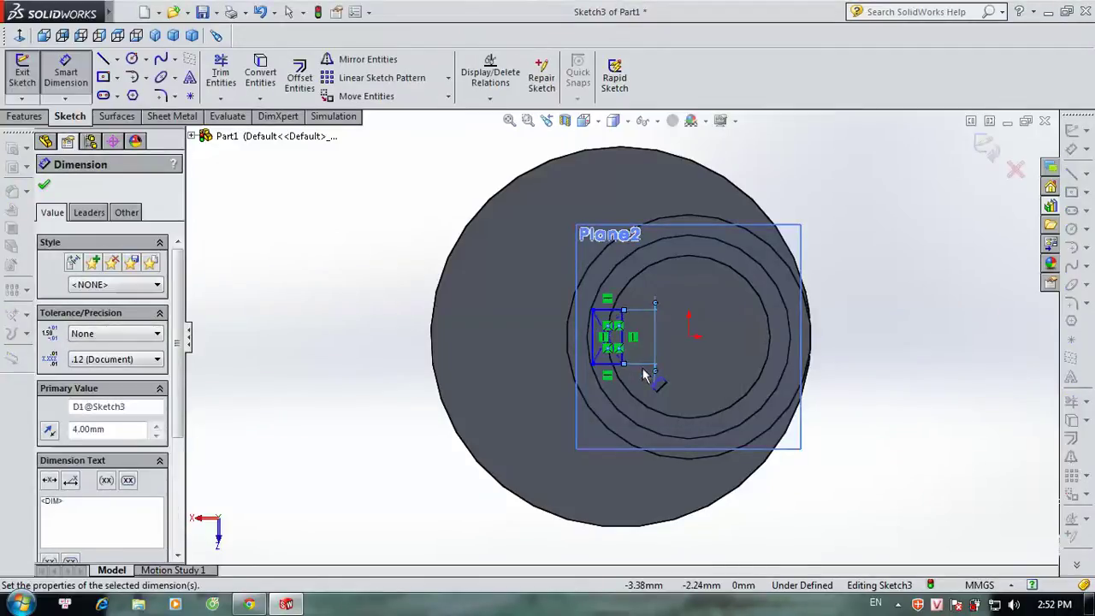
click(323, 325)
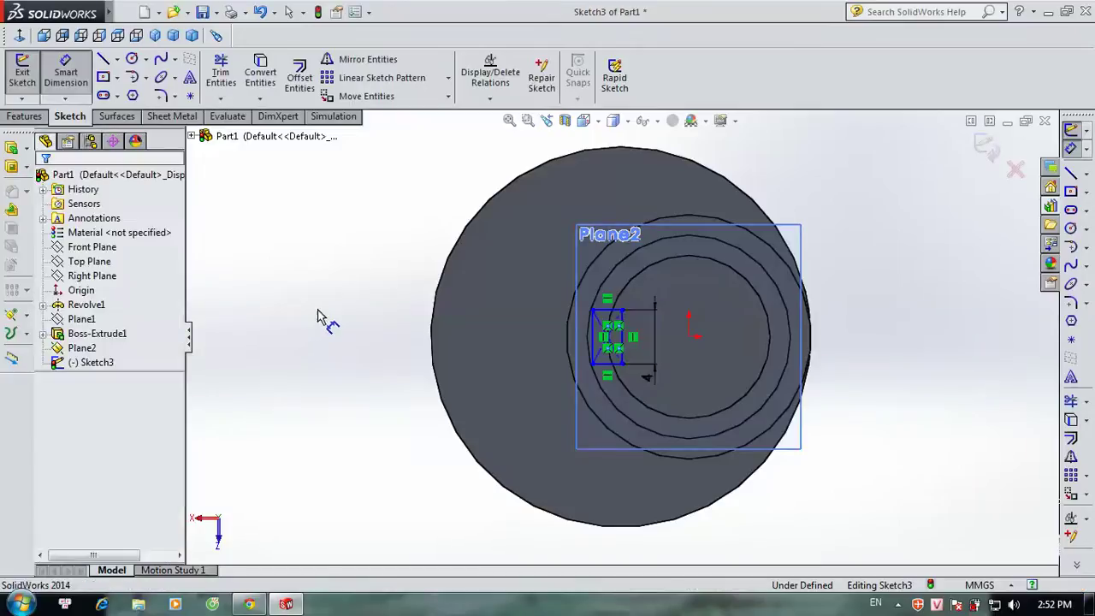
click(596, 354)
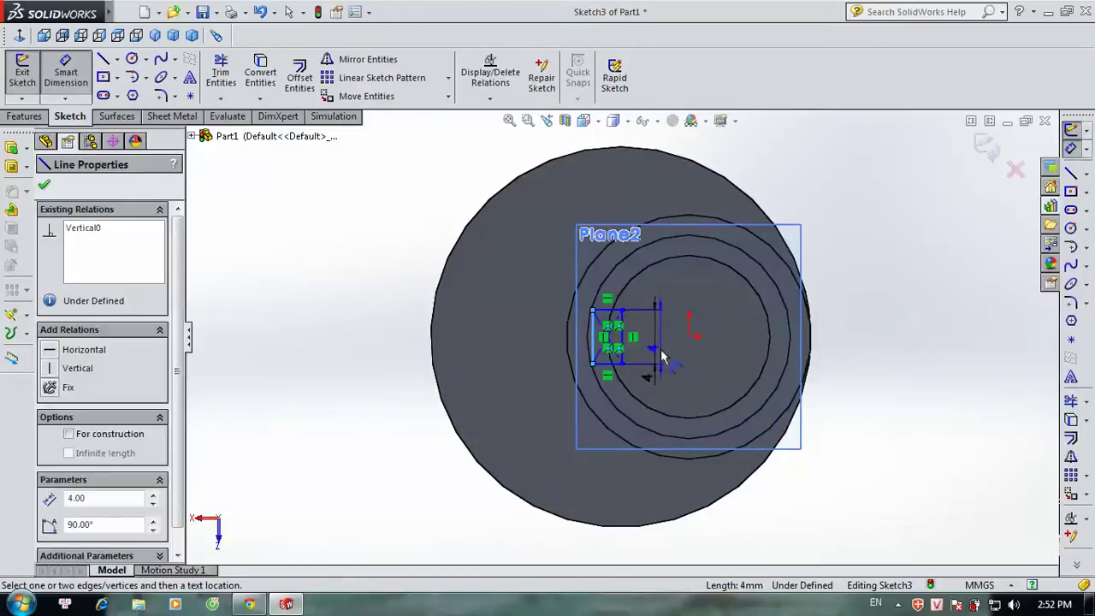
key(Escape)
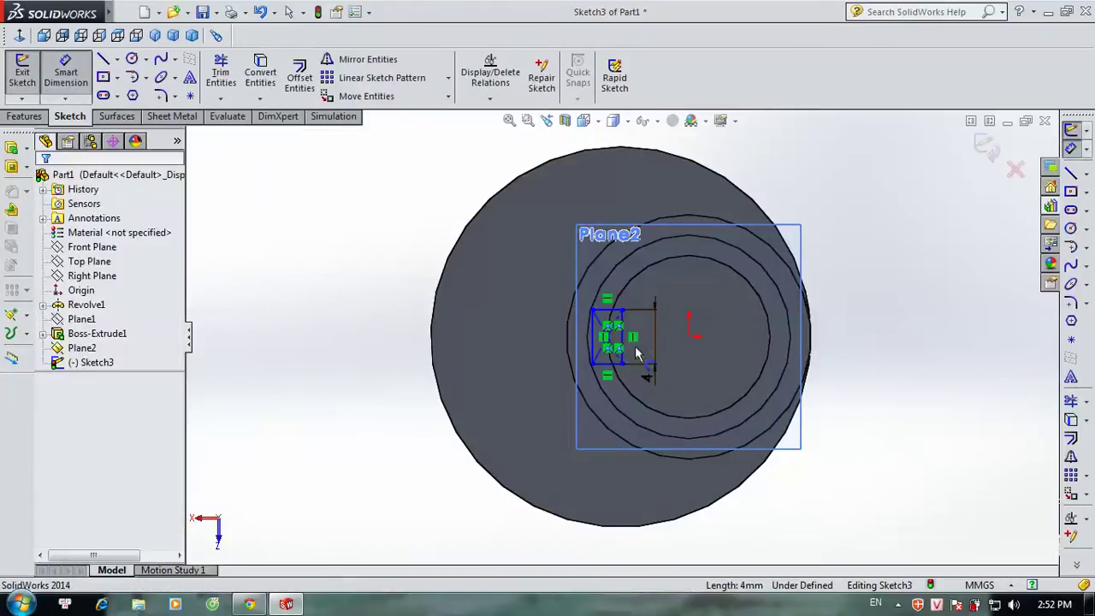
click(625, 349)
click(688, 336)
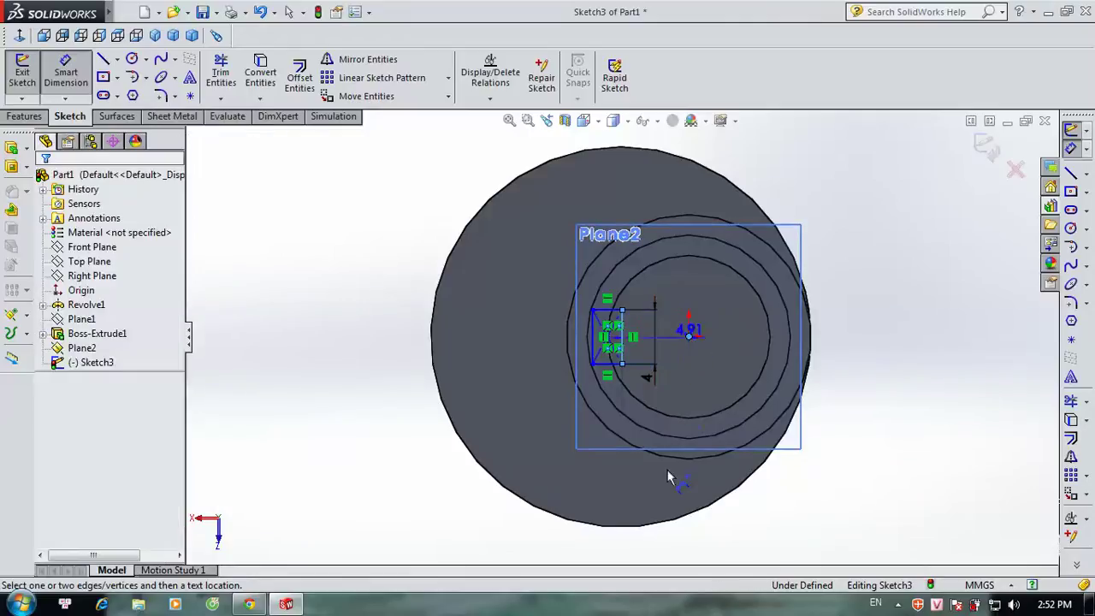
click(670, 505)
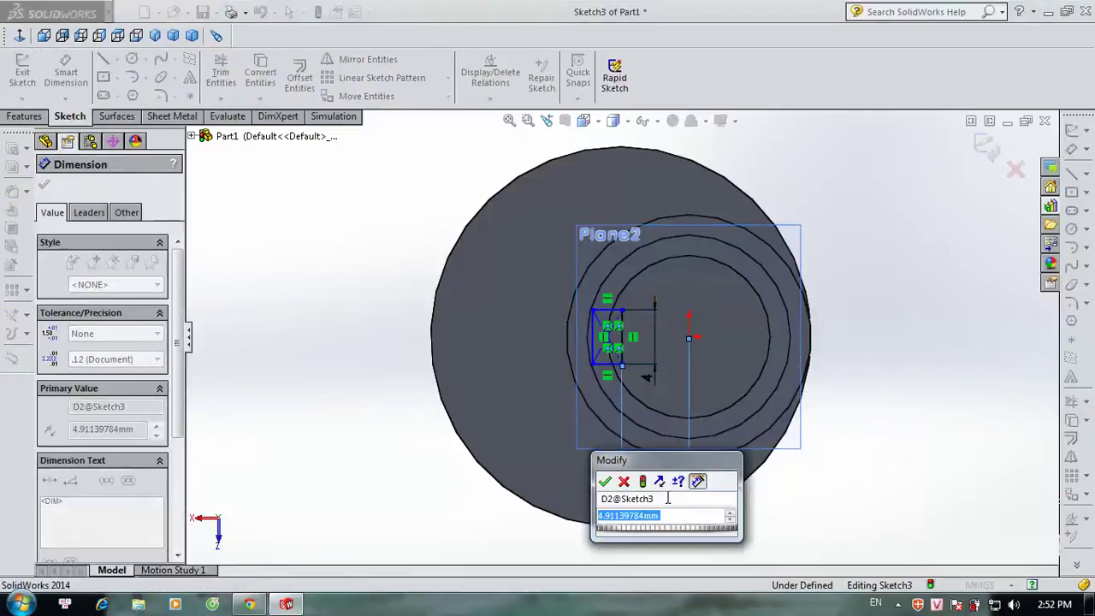
text(4)
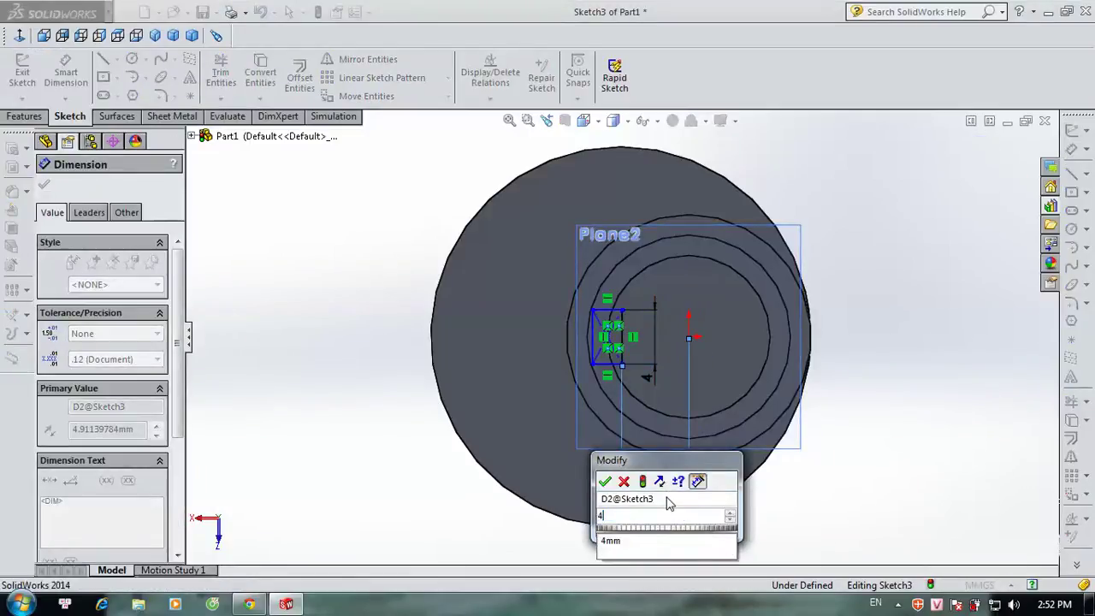
key(Return)
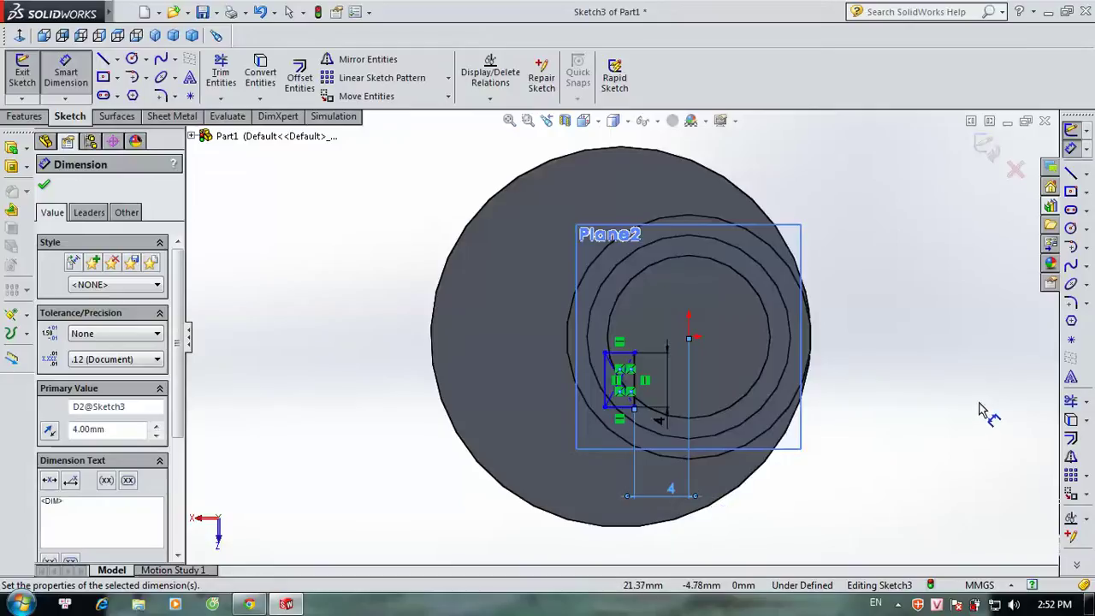
click(983, 416)
key(Escape)
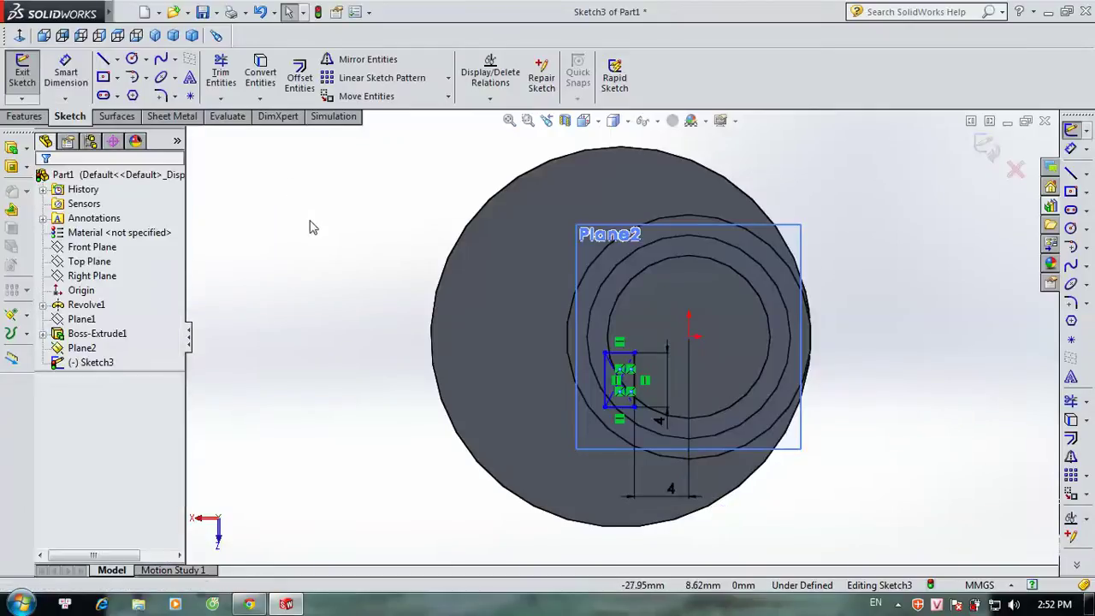
Step: Add a Horizontal relation between the rectangle's centre point and the origin
scroll(637, 392, down, 3)
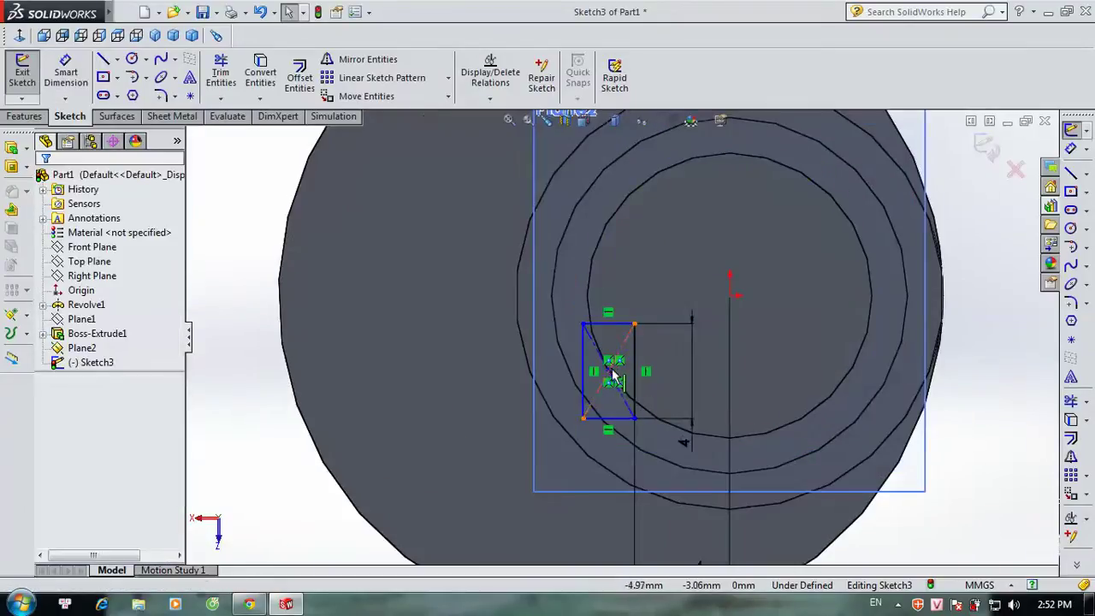
click(609, 373)
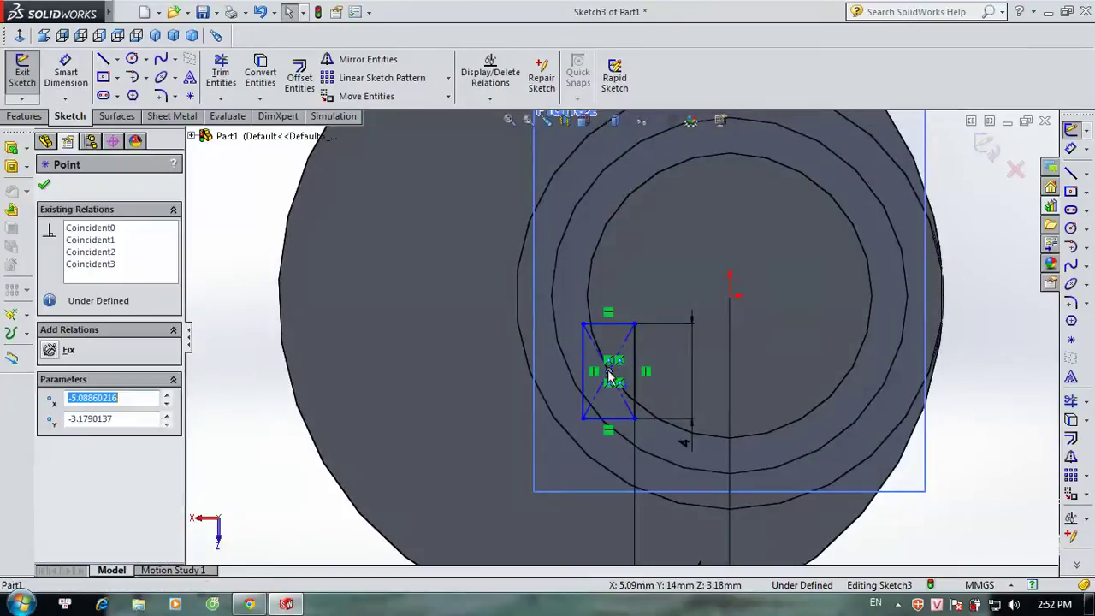
ctrl+click(730, 295)
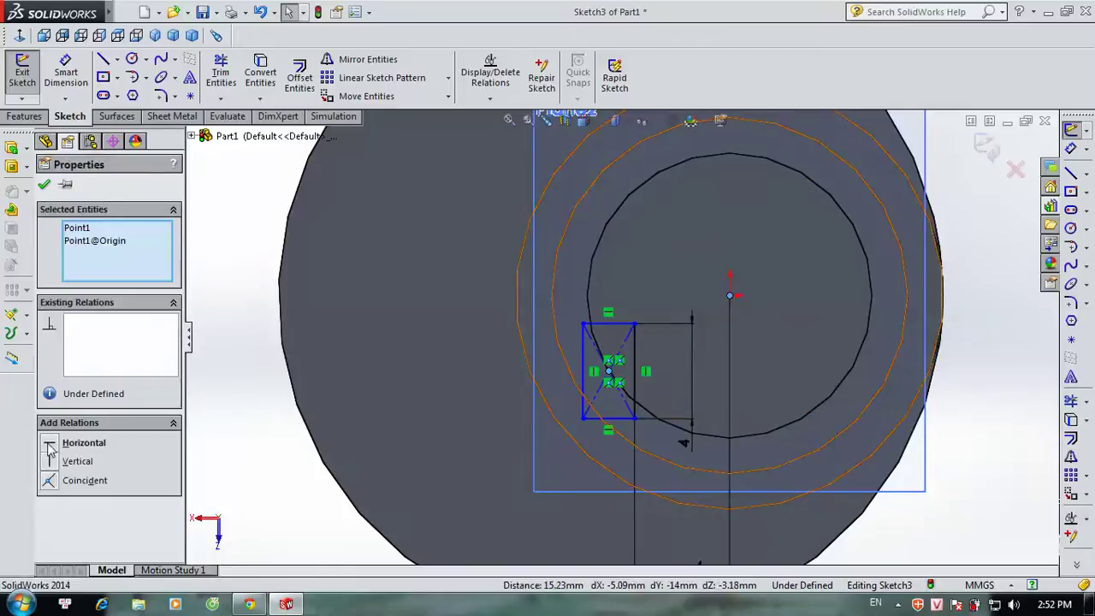
click(49, 443)
scroll(516, 369, up, 1)
scroll(548, 333, up, 2)
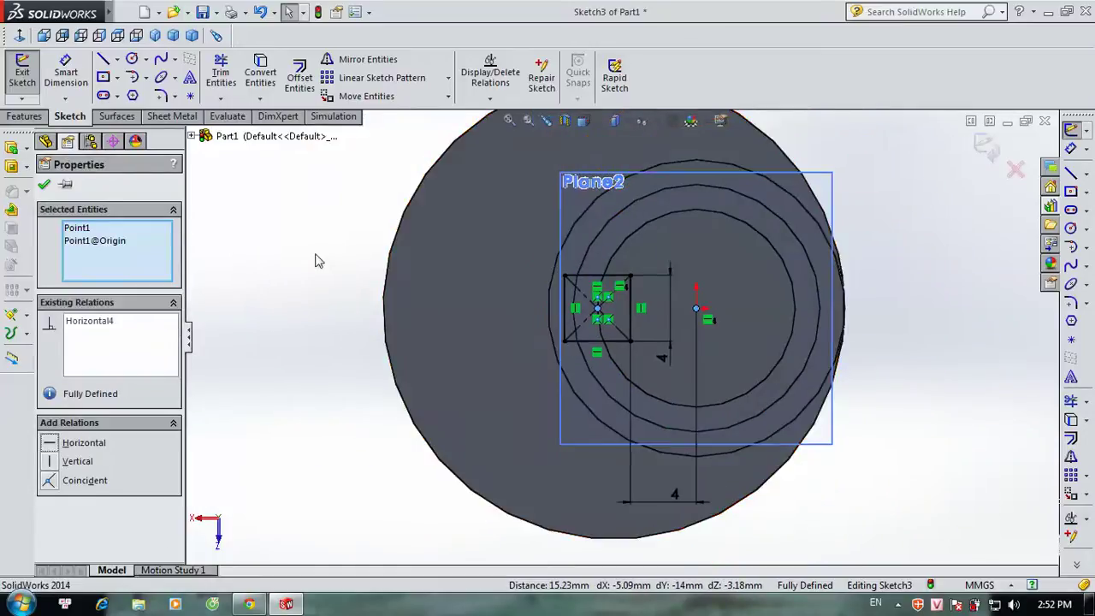
Step: Cut-extrude the rectangle 12 mm deep in the reversed direction
click(44, 186)
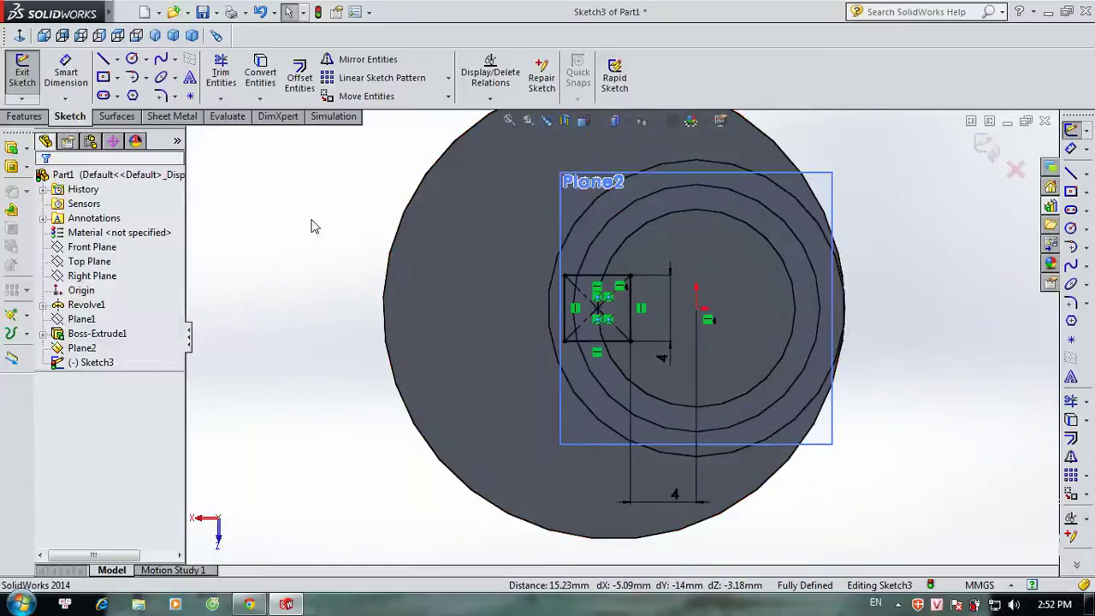
click(25, 116)
click(242, 77)
scroll(759, 347, up, 2)
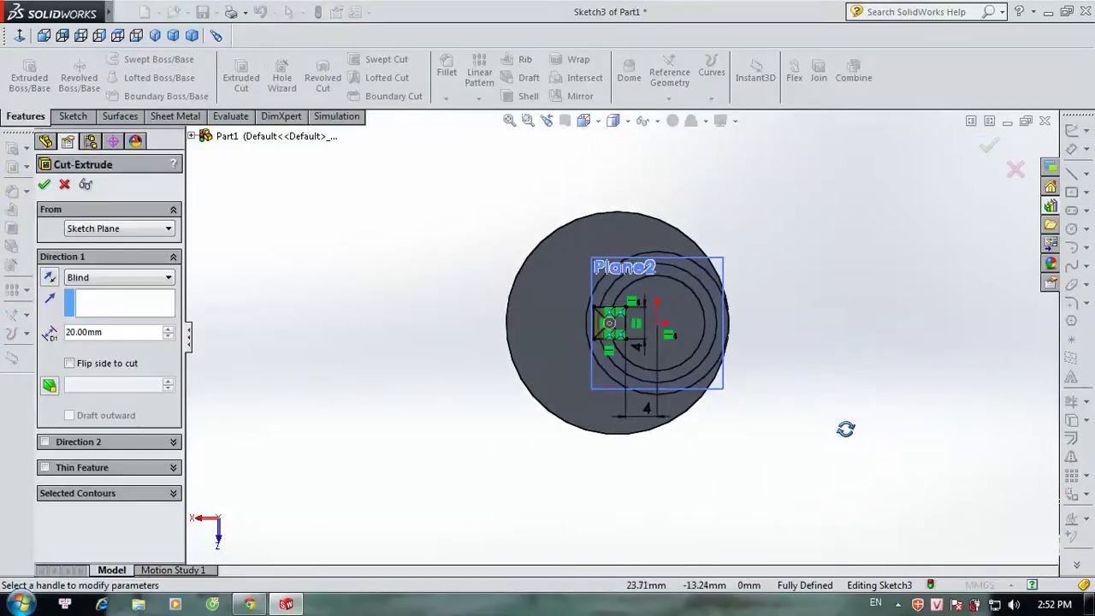
middle_drag(844, 428, 958, 344)
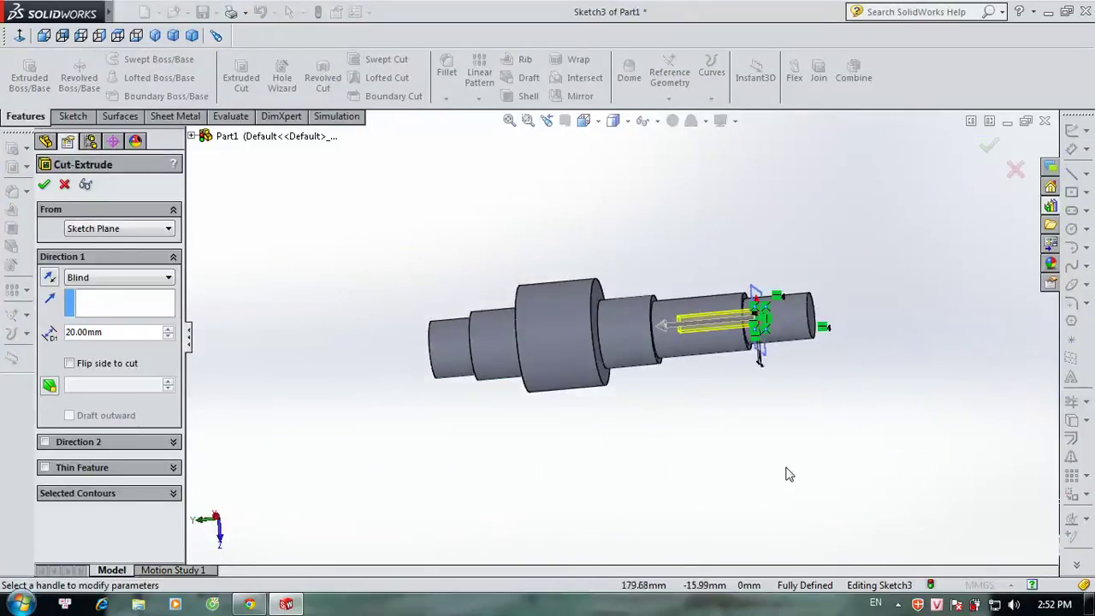
click(50, 277)
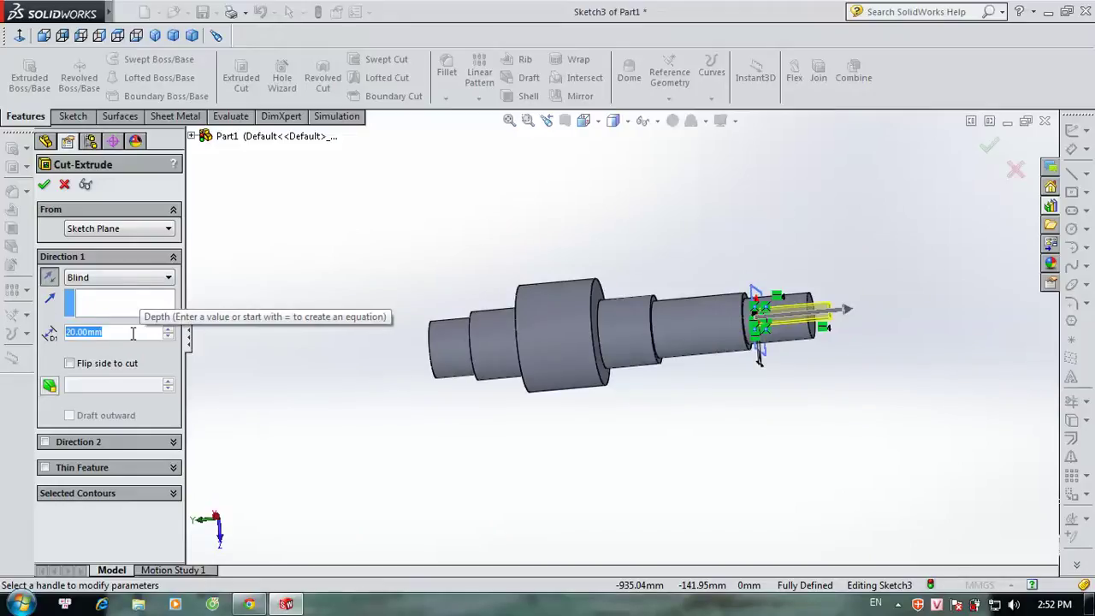
text(12)
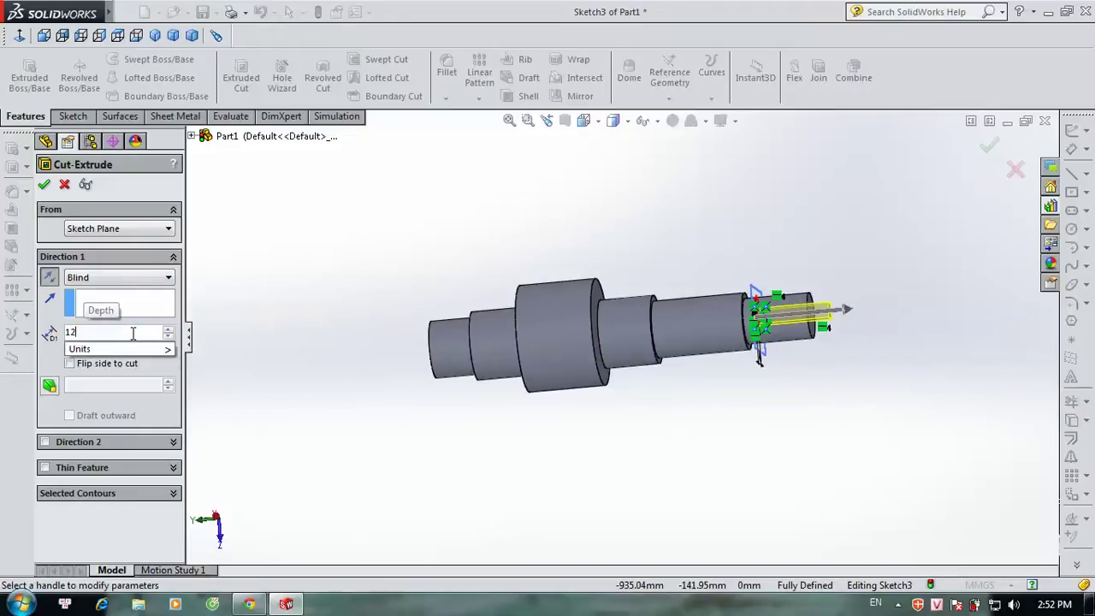
key(Return)
click(47, 184)
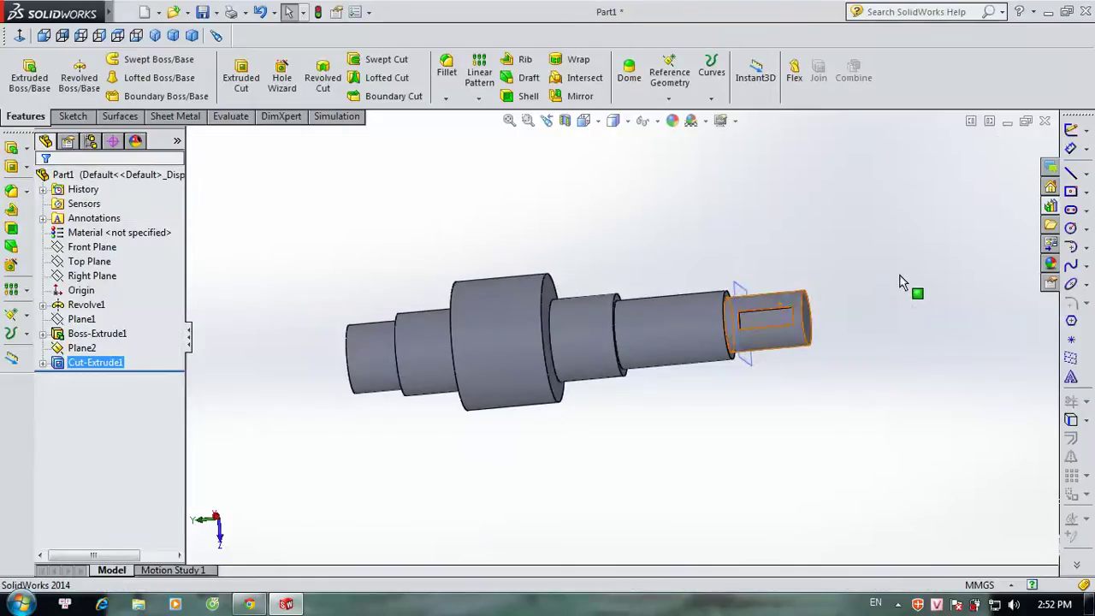
Step: Hide Plane2 and orbit to inspect the keyway at the shaft's end
mouse_move(860, 362)
middle_down()
mouse_move(860, 190)
mouse_move(800, 308)
middle_up()
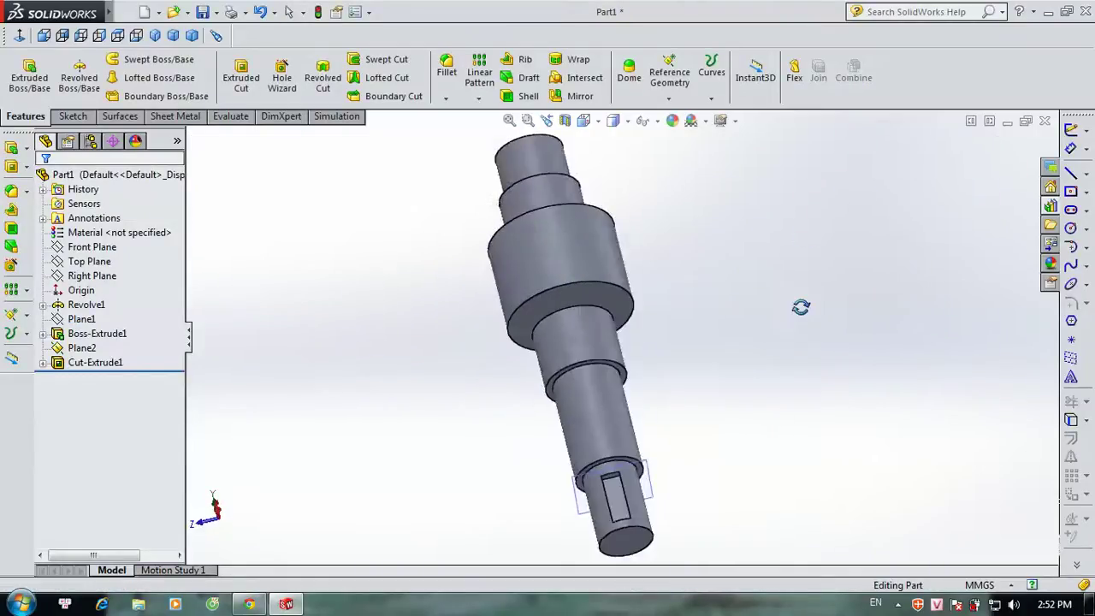
scroll(684, 532, down, 3)
click(613, 410)
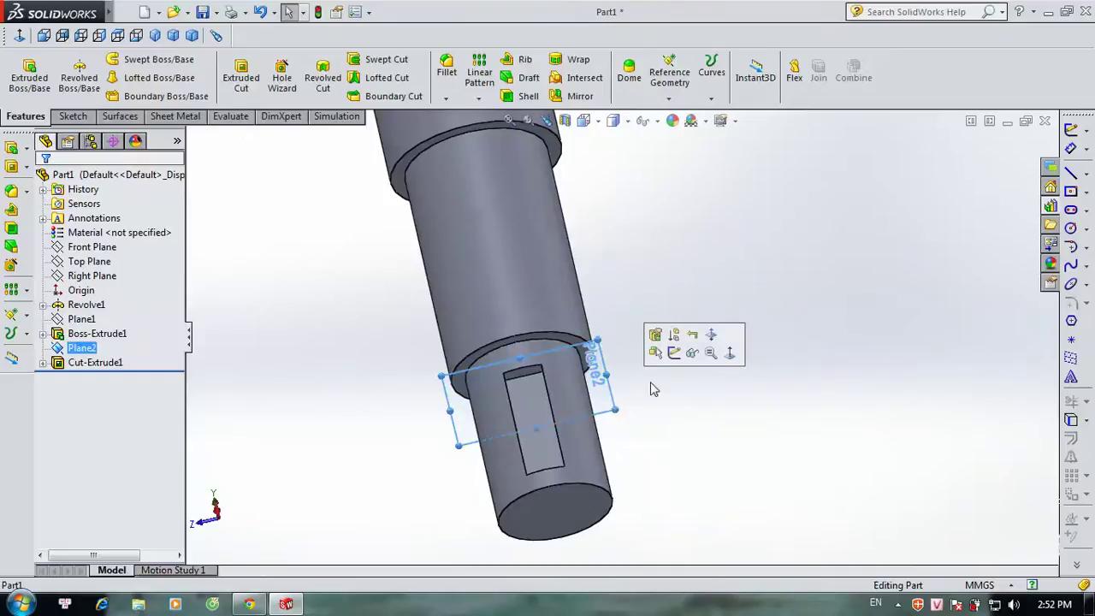
click(691, 366)
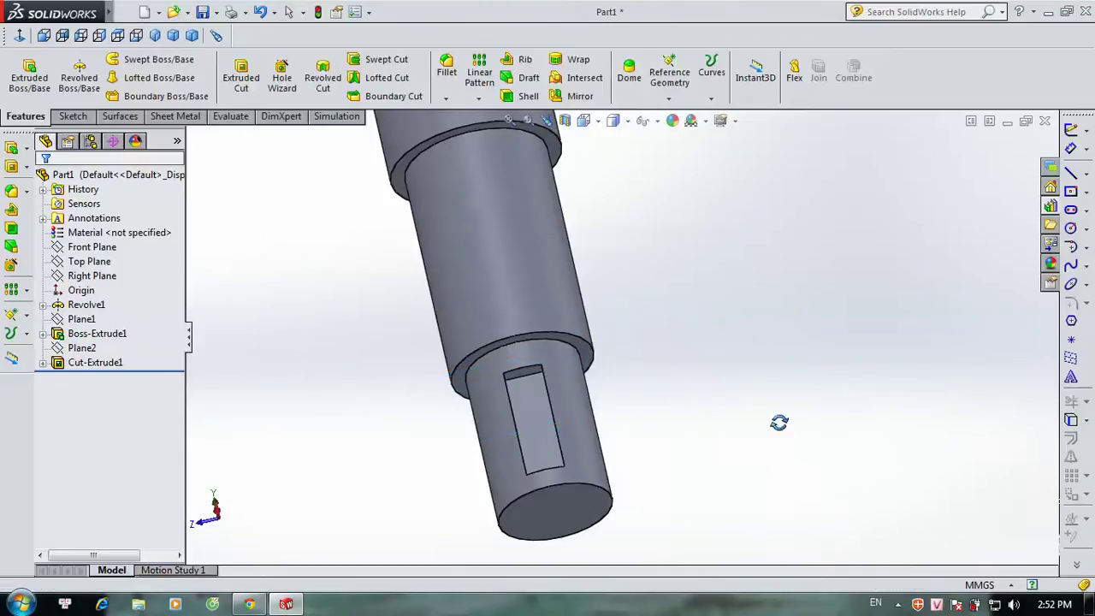
mouse_move(778, 421)
middle_down()
mouse_move(916, 321)
mouse_move(736, 444)
mouse_move(724, 311)
mouse_move(829, 453)
mouse_move(800, 467)
middle_up()
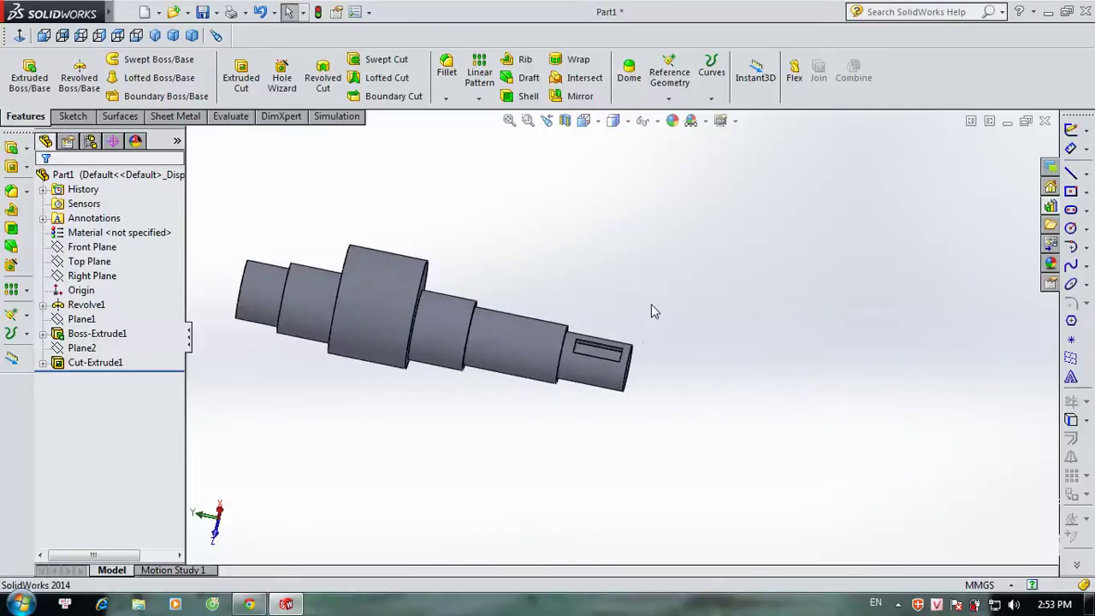
middle_drag(721, 374, 660, 360)
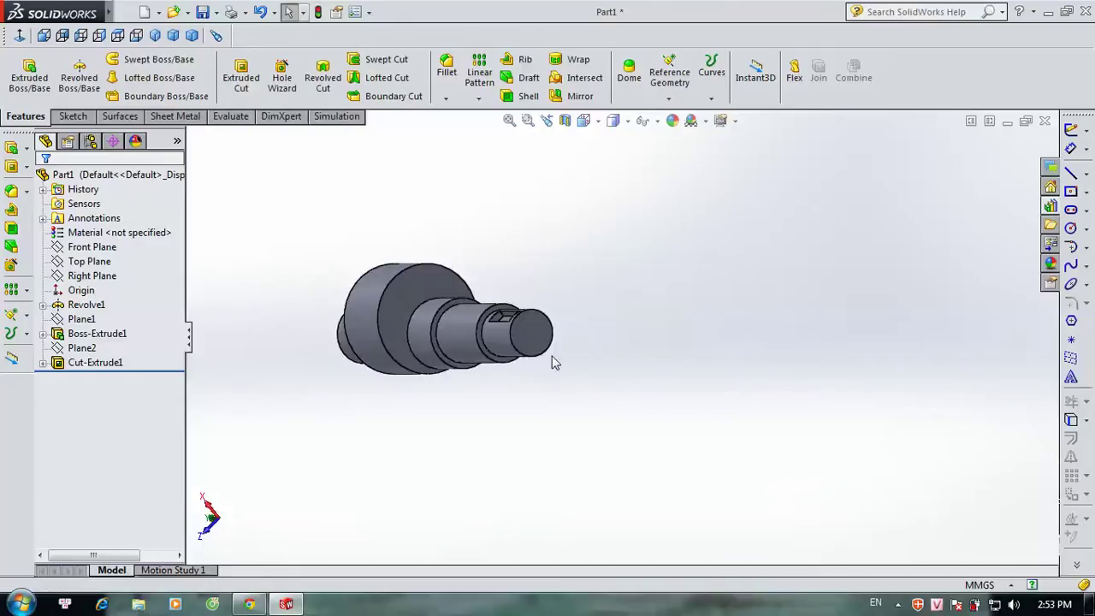
Step: Sketch a single point at the centre of the shaft's small end face and close Sketch4
click(527, 341)
click(586, 283)
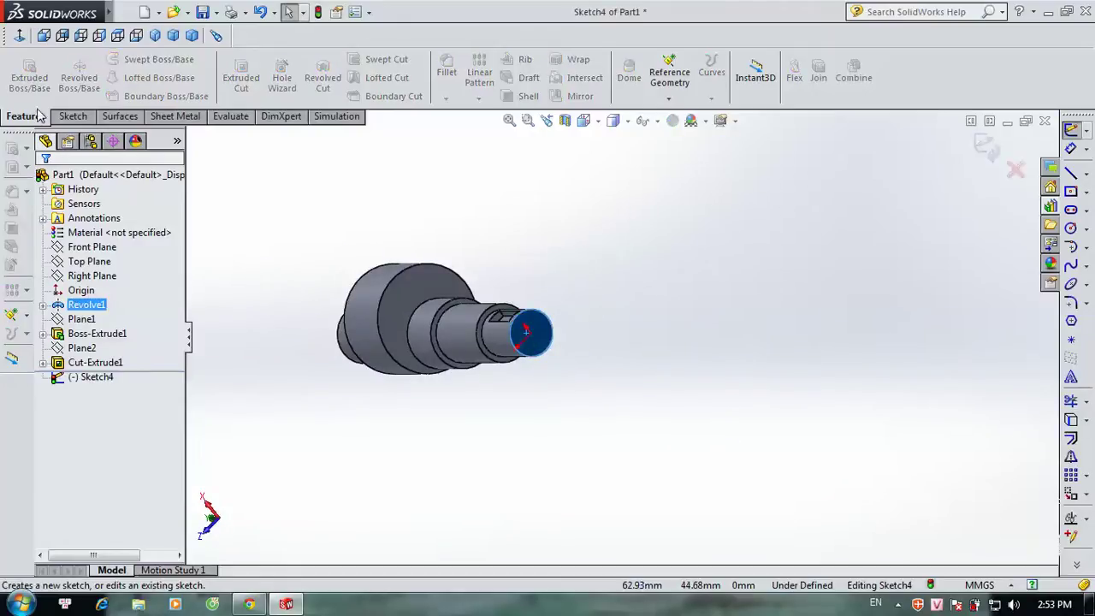
click(20, 35)
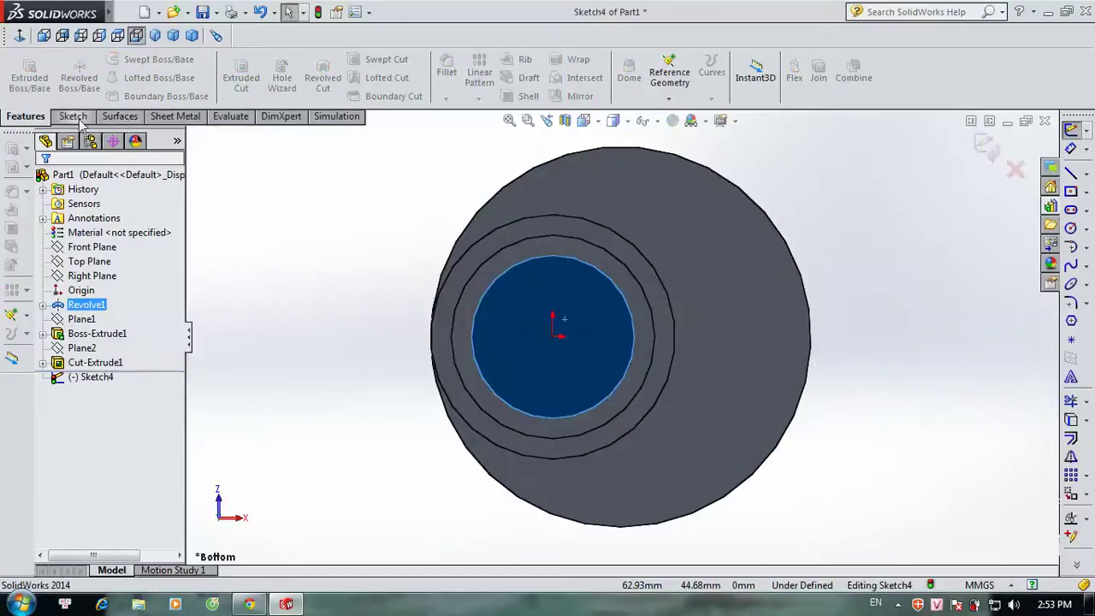
click(71, 116)
click(190, 95)
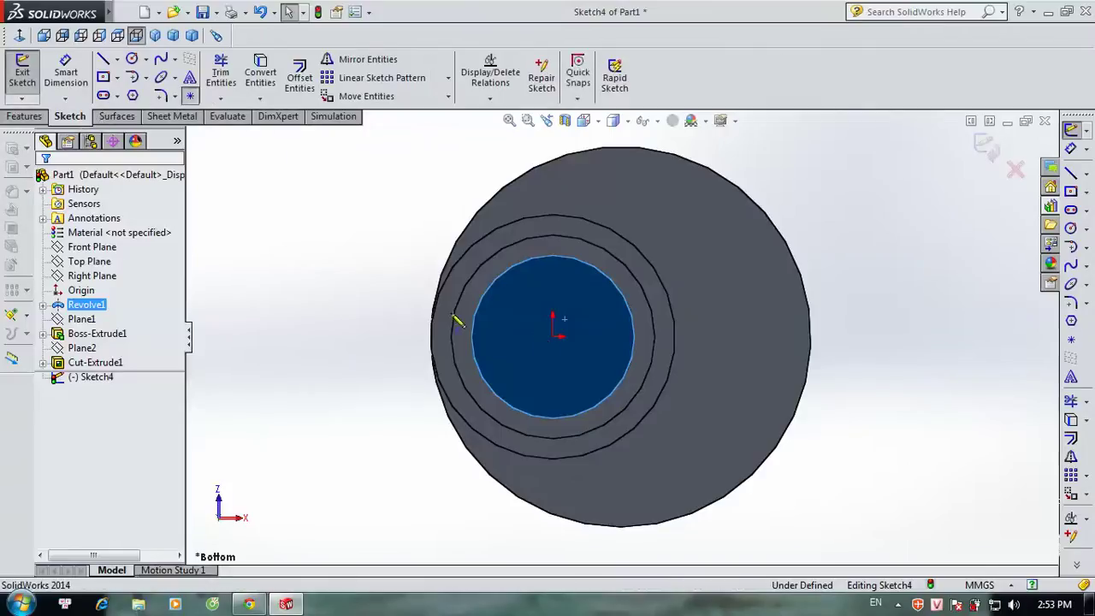
click(552, 336)
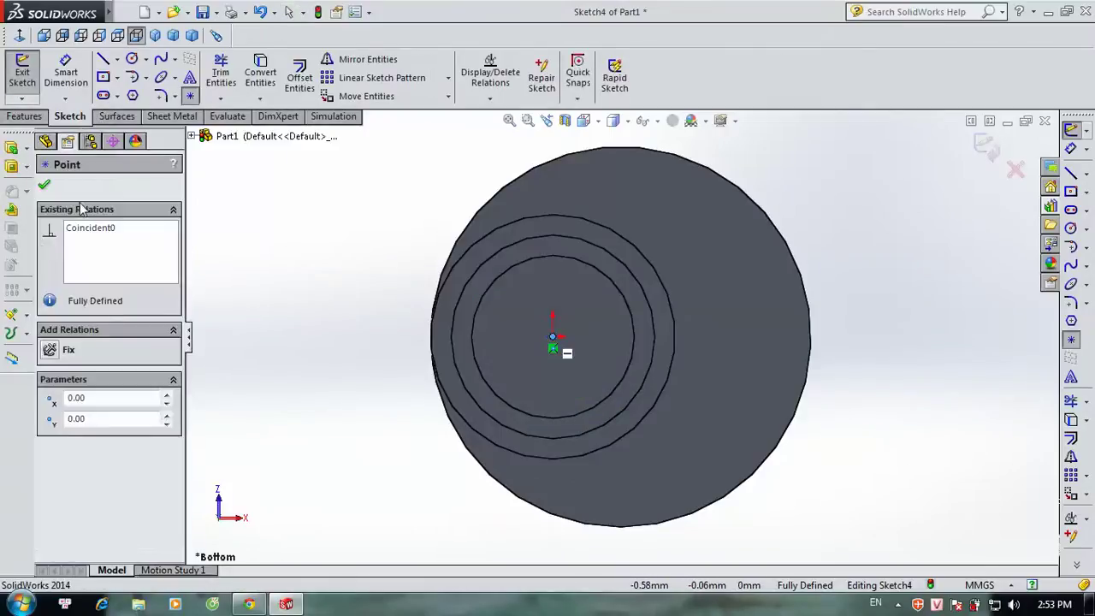
click(47, 185)
click(986, 148)
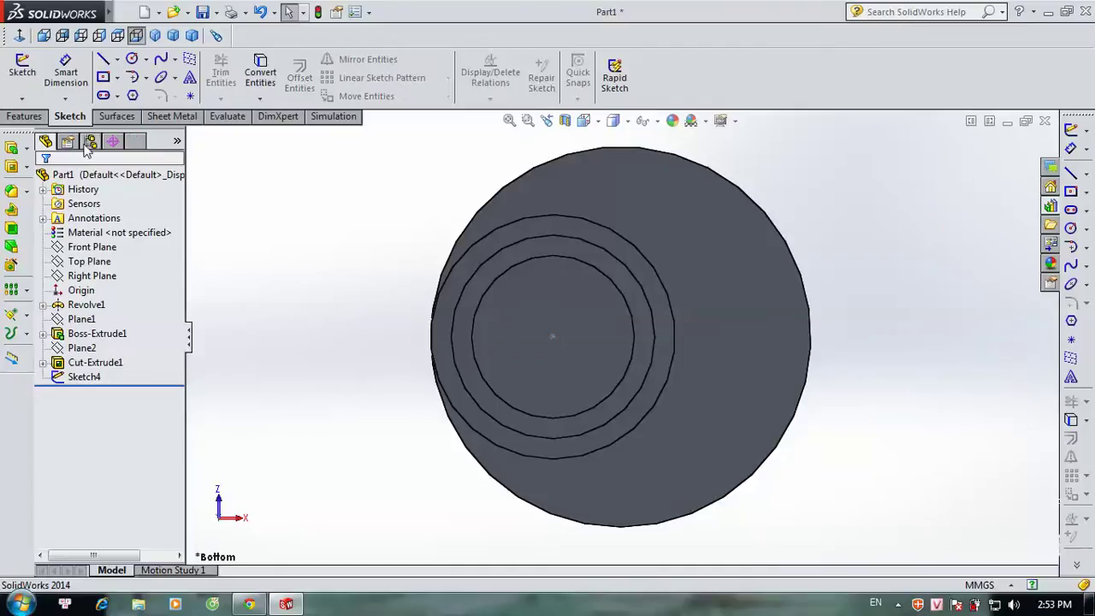
click(26, 117)
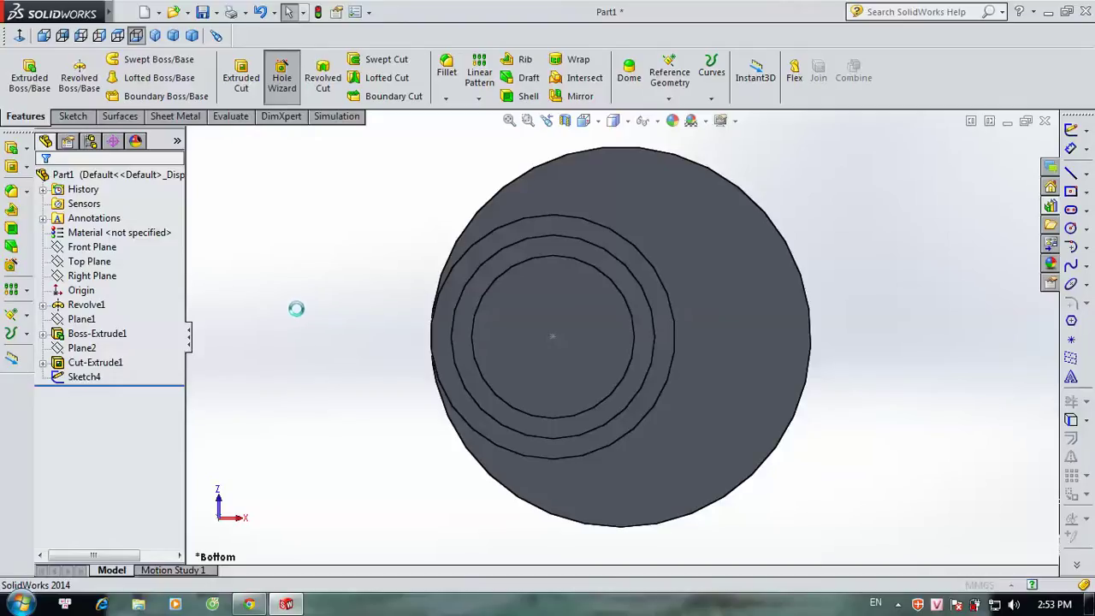
Step: Set the Hole Wizard to an ISO M5 bottoming tapped hole, 12 mm blind depth
click(60, 390)
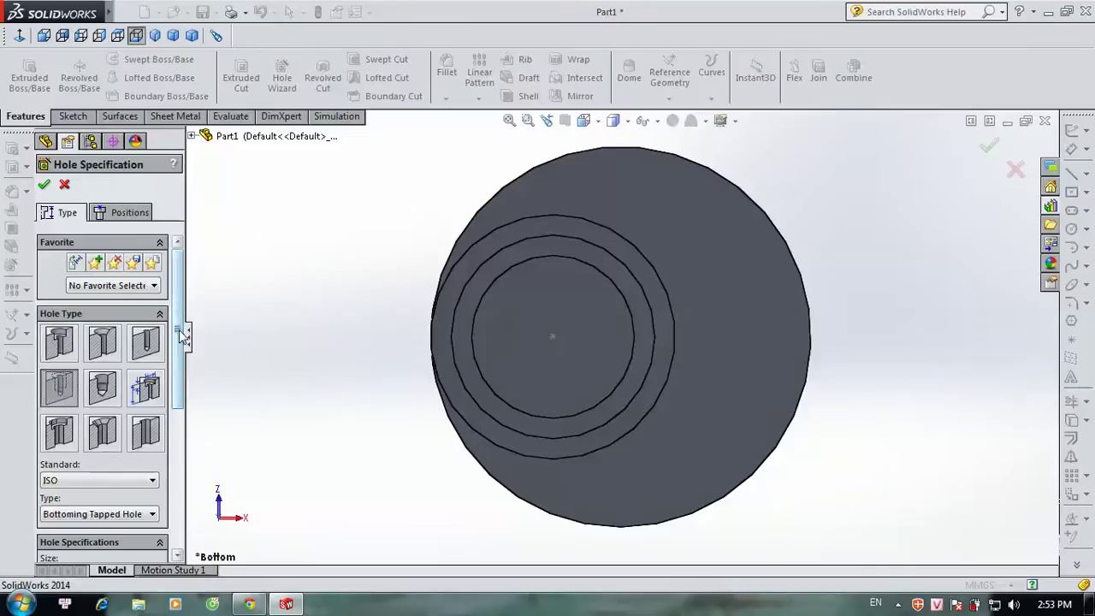
drag(179, 329, 190, 379)
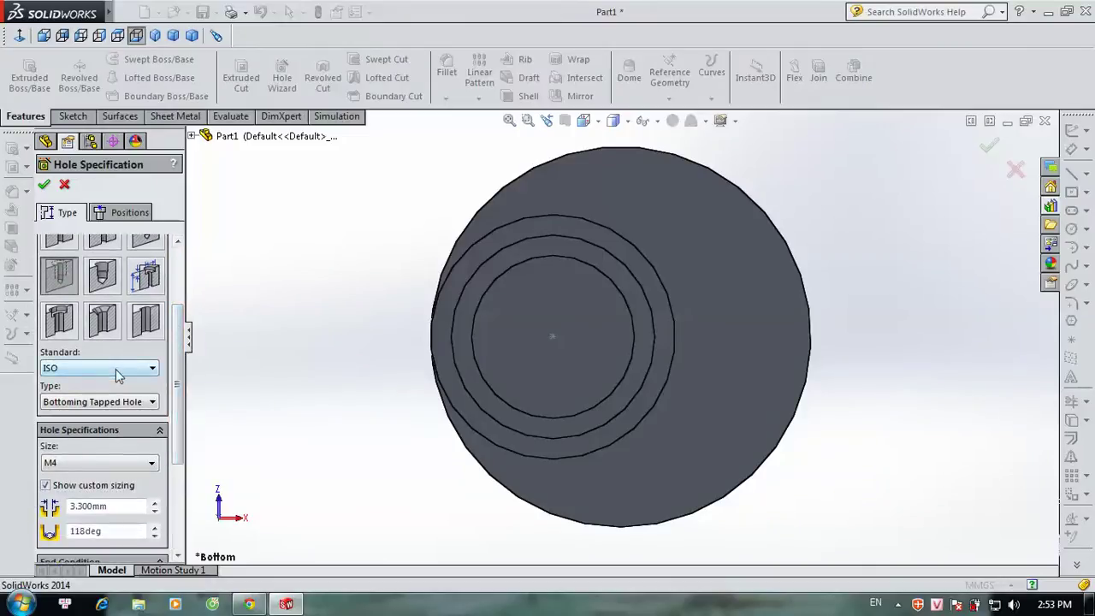
drag(178, 396, 179, 428)
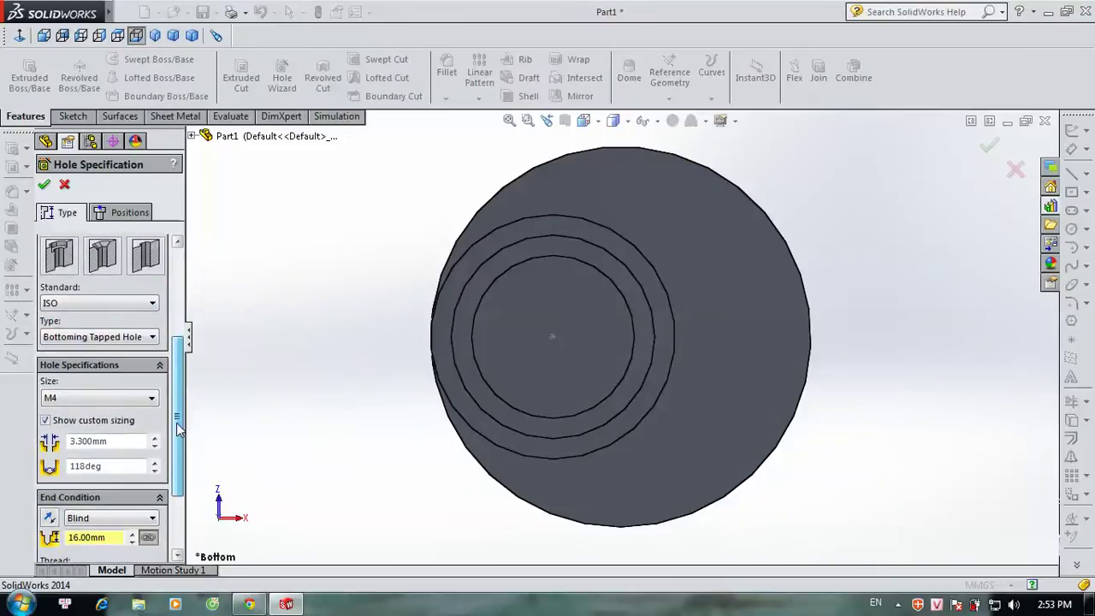
click(111, 397)
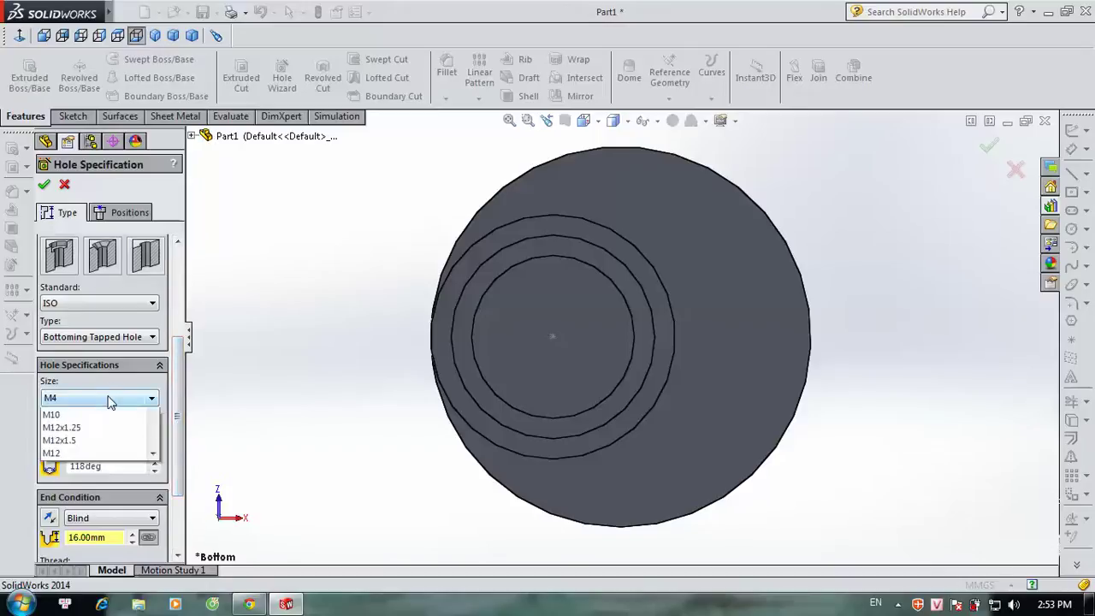
click(101, 428)
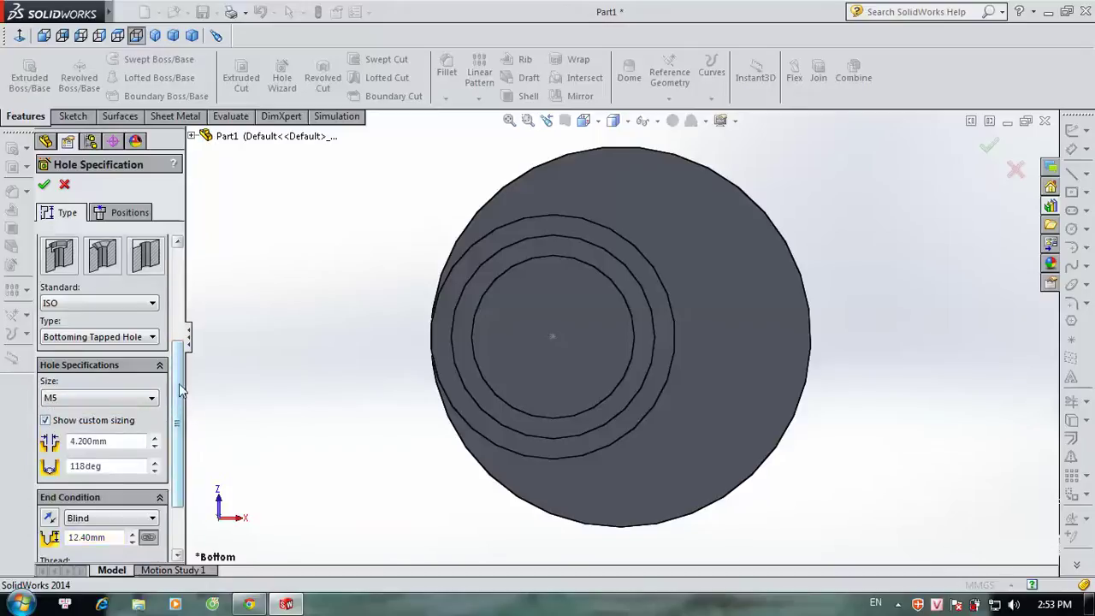
scroll(171, 411, down, 3)
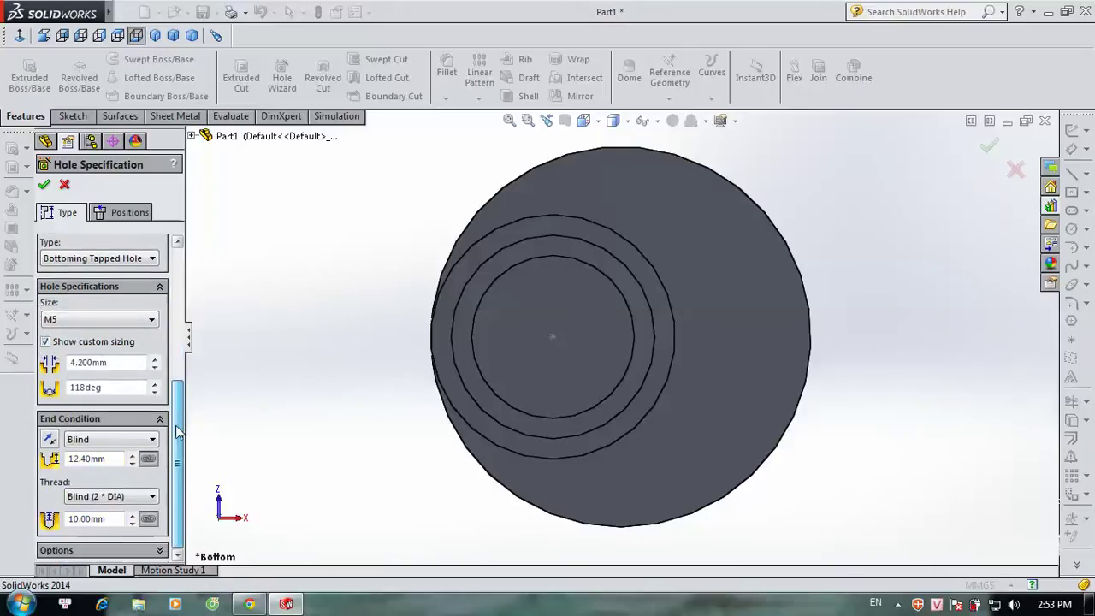
click(121, 459)
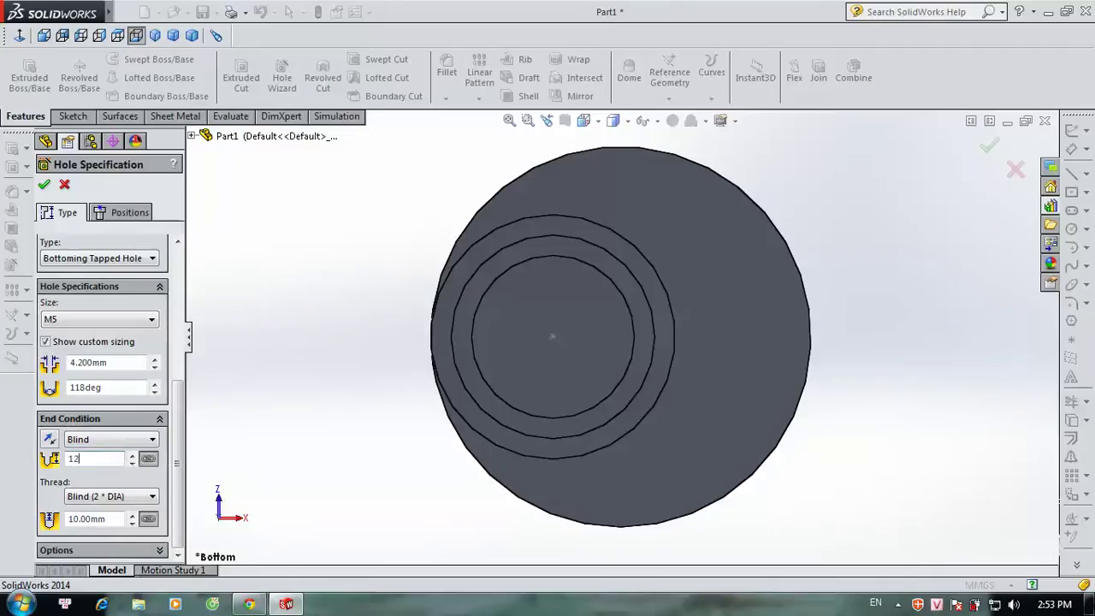
text(12)
key(Return)
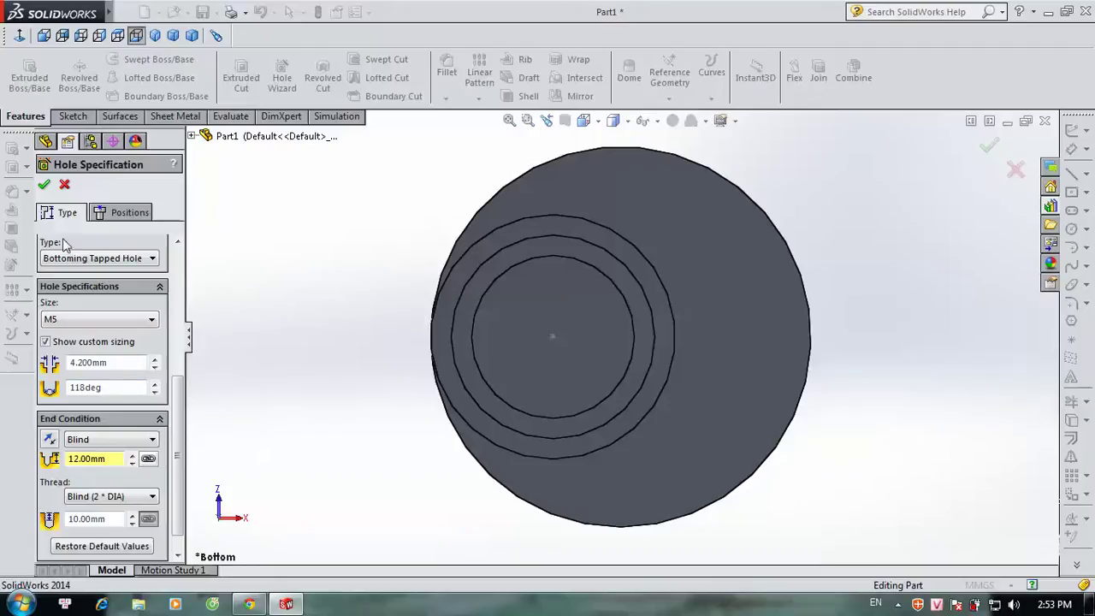
click(47, 187)
click(650, 306)
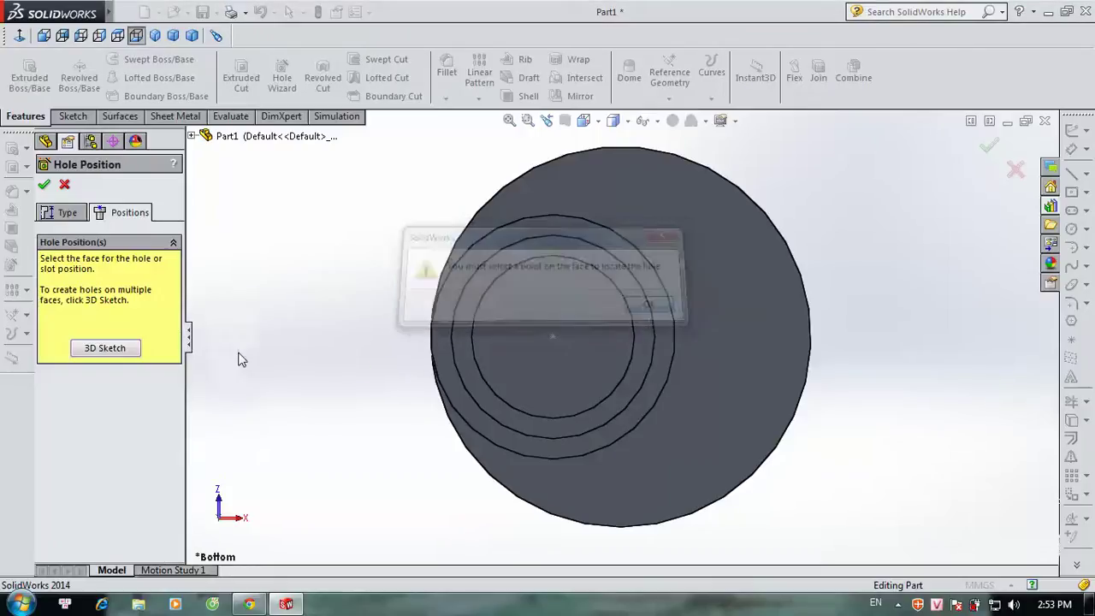
Step: Try placing the hole point at the inner end face's centre, dismissing the invalid-point warning
click(566, 353)
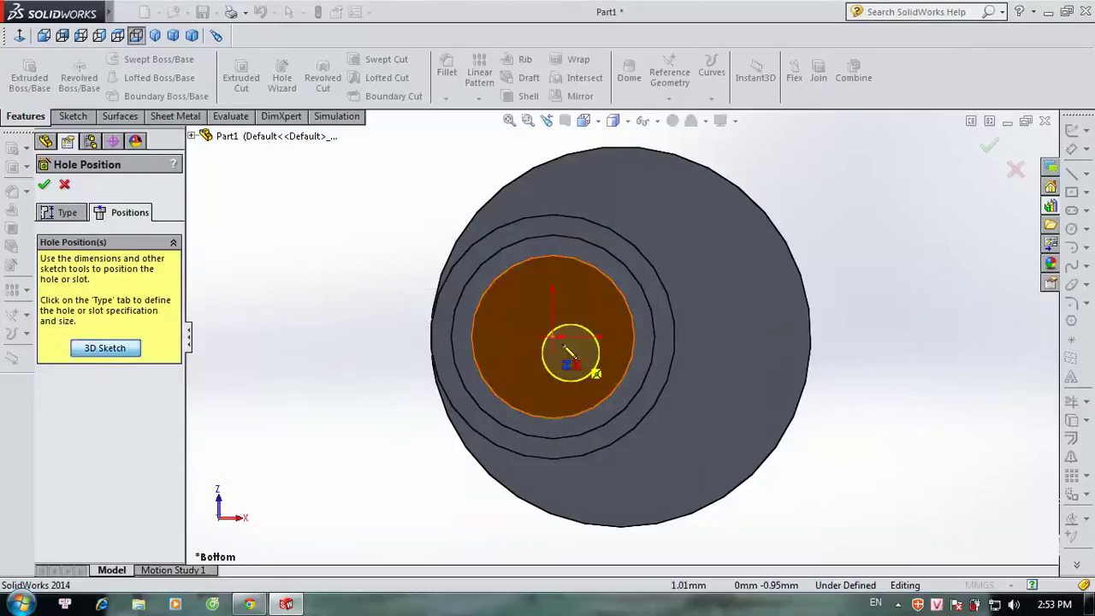
click(552, 337)
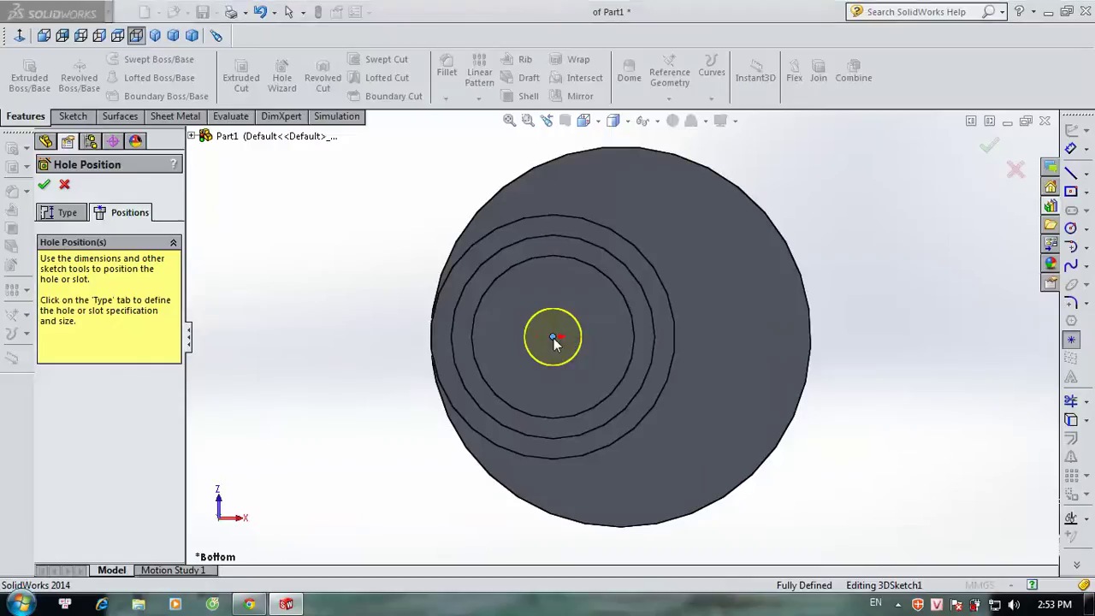
click(654, 315)
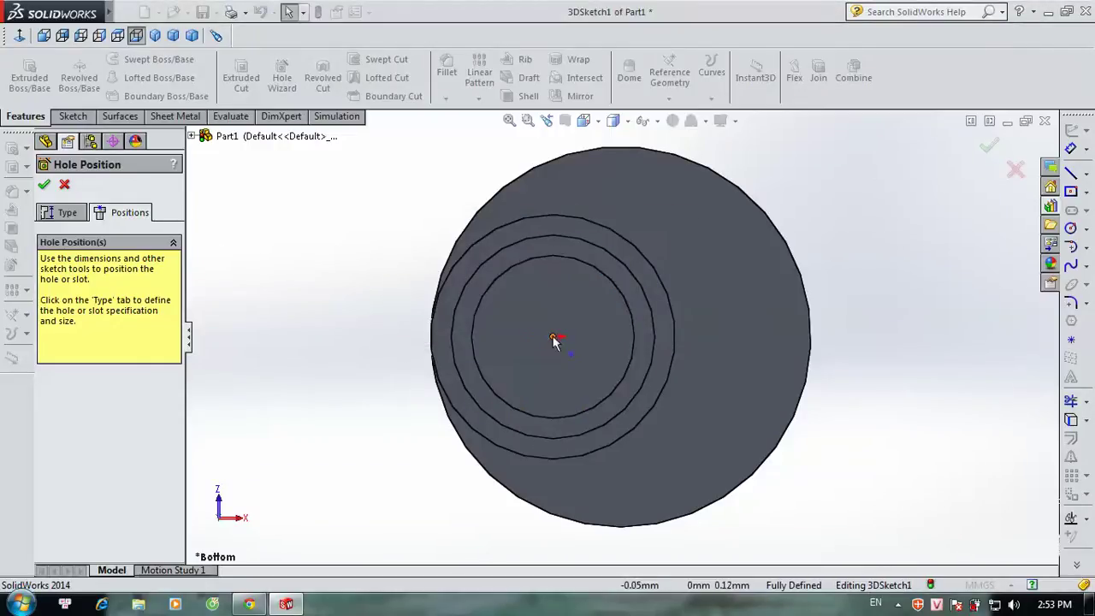
click(553, 339)
scroll(651, 364, down, 2)
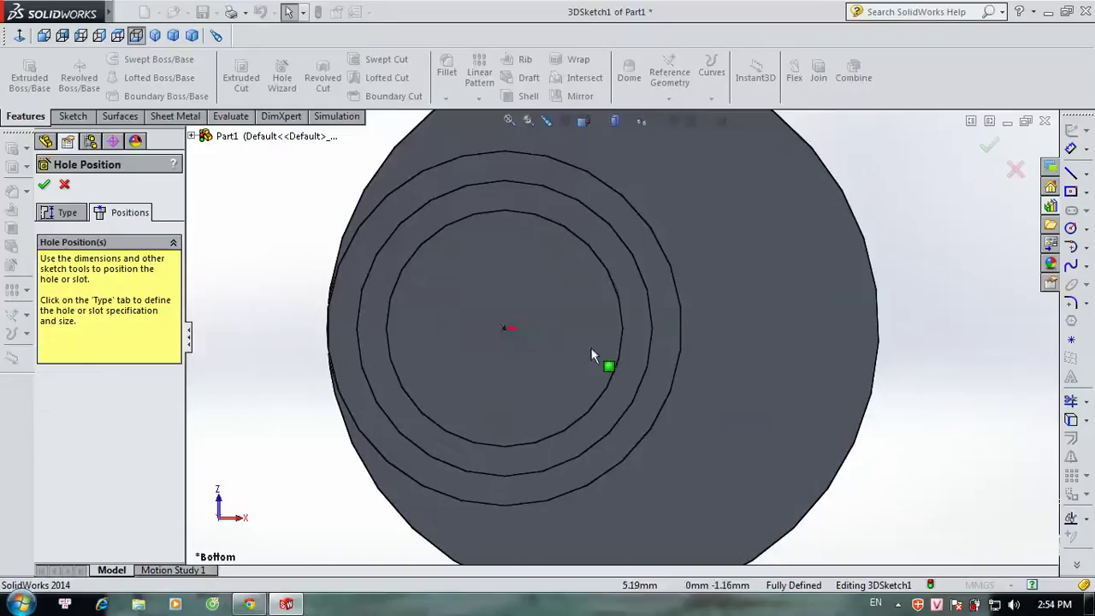
click(504, 331)
key(Escape)
scroll(599, 321, up, 1)
key(f)
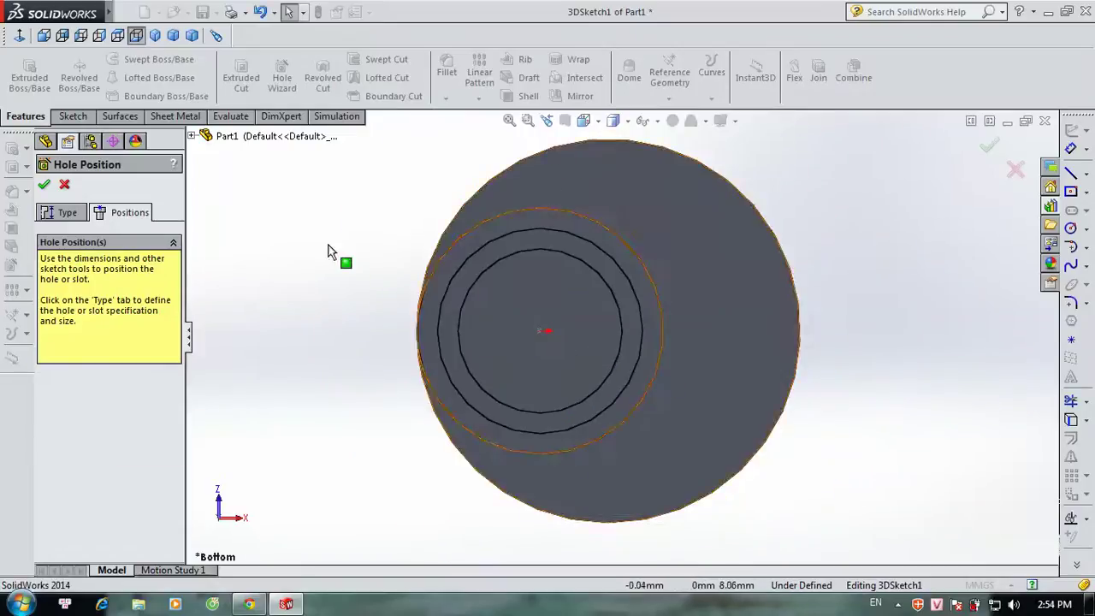
Step: Retry placement with a 3D sketch point, then undo it and cancel the Hole Wizard
click(67, 212)
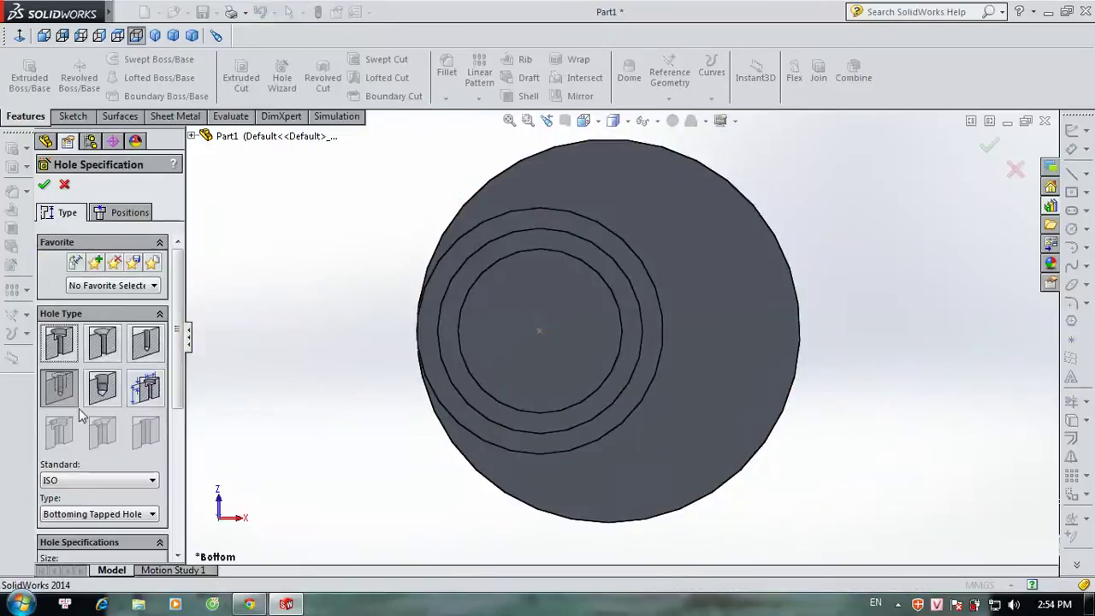
click(45, 186)
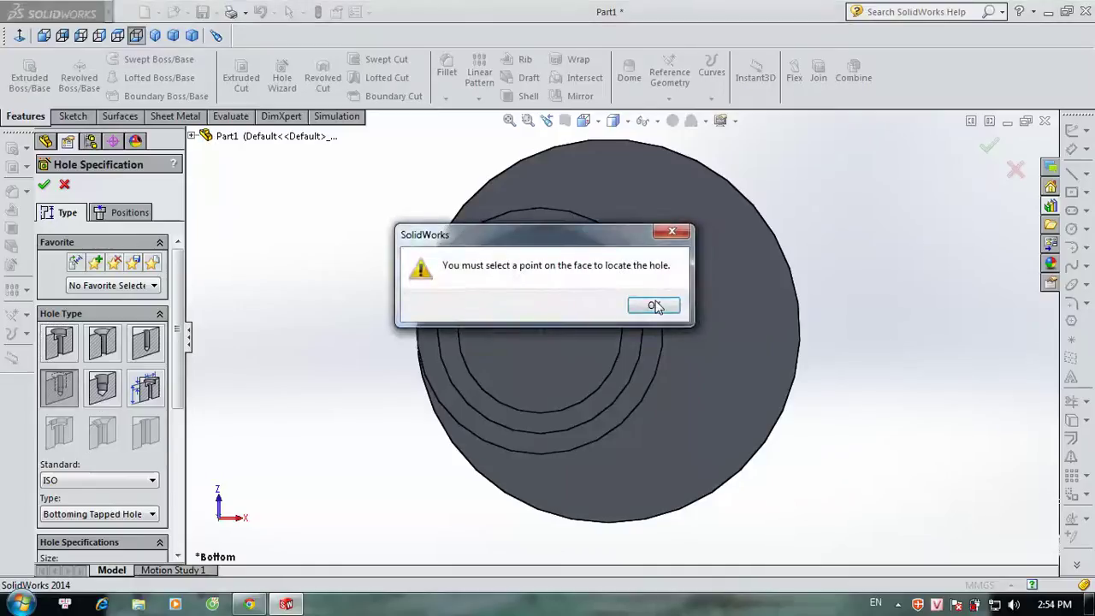
click(655, 303)
click(104, 349)
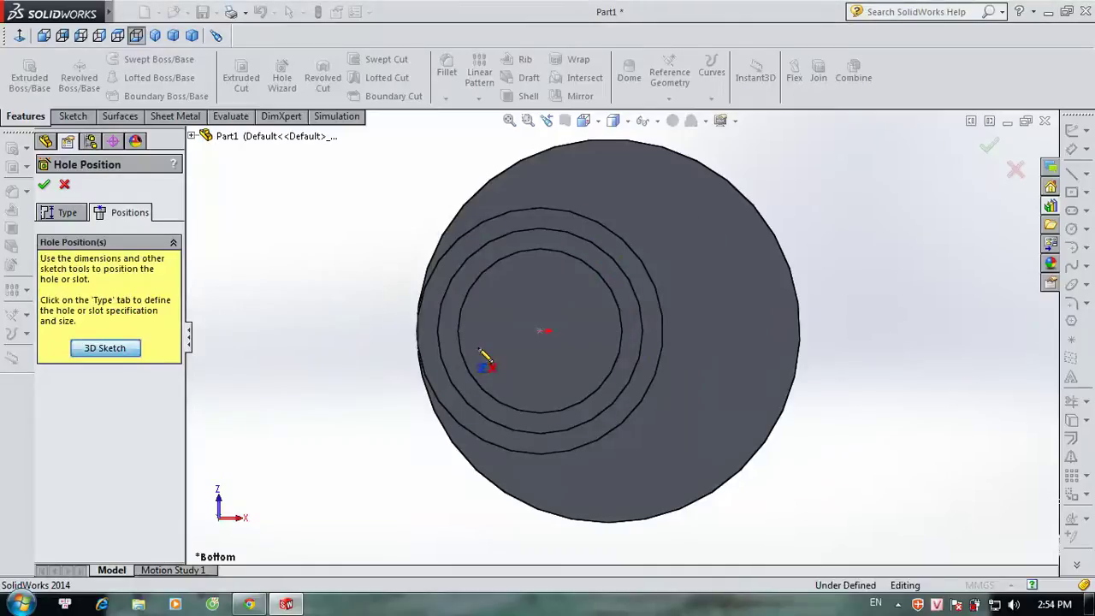
click(540, 334)
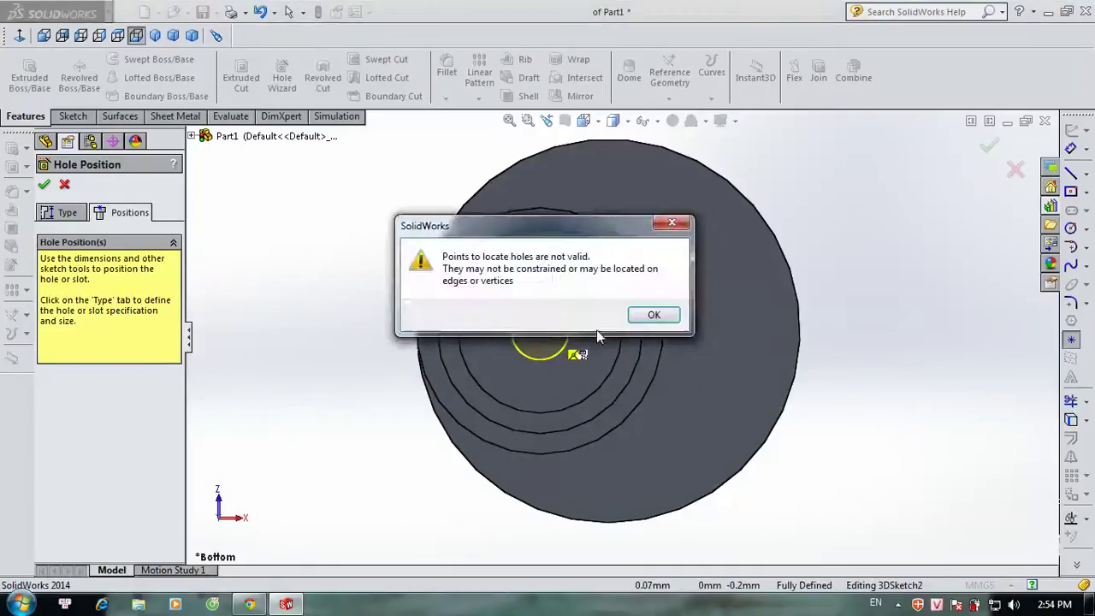
click(650, 314)
key(ctrl+z)
click(64, 184)
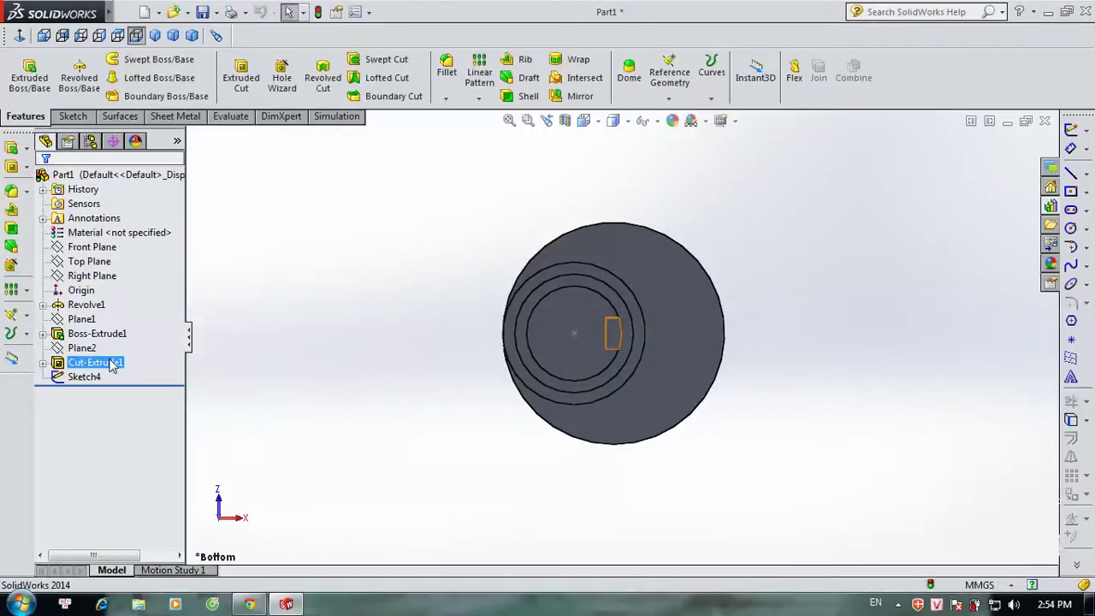
Step: Start an M5 tapped hole with custom sizing and a 12 mm hole depth
click(281, 77)
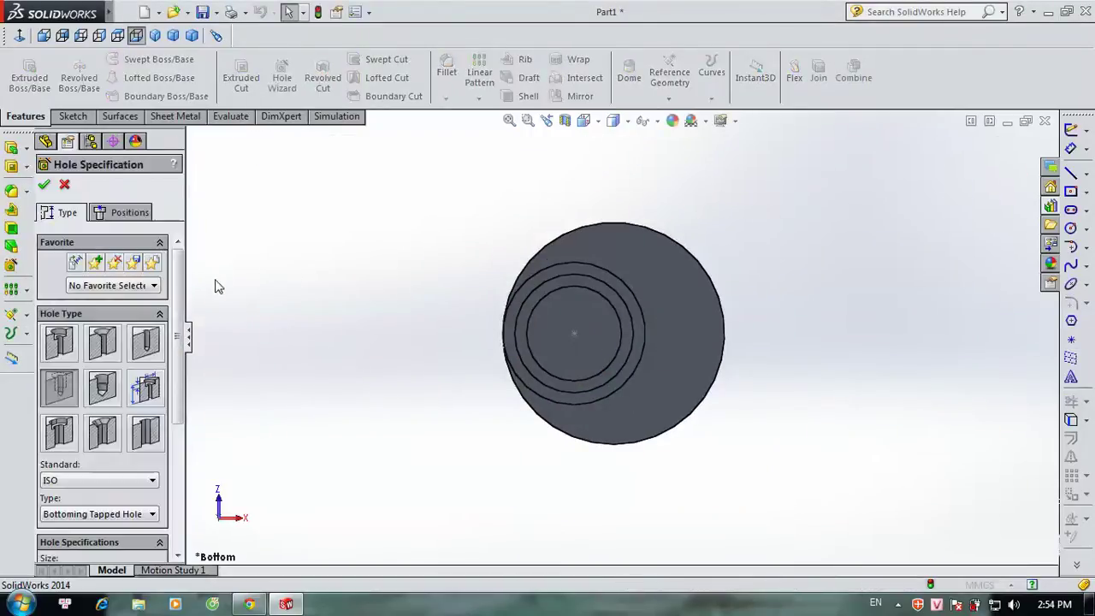
drag(176, 357, 171, 483)
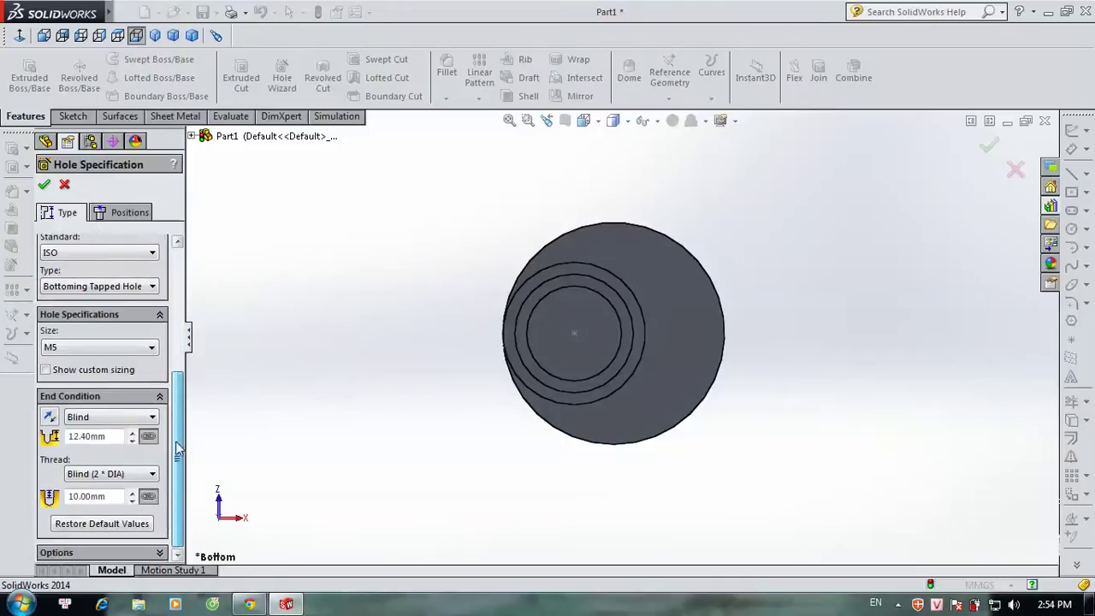
double_click(111, 439)
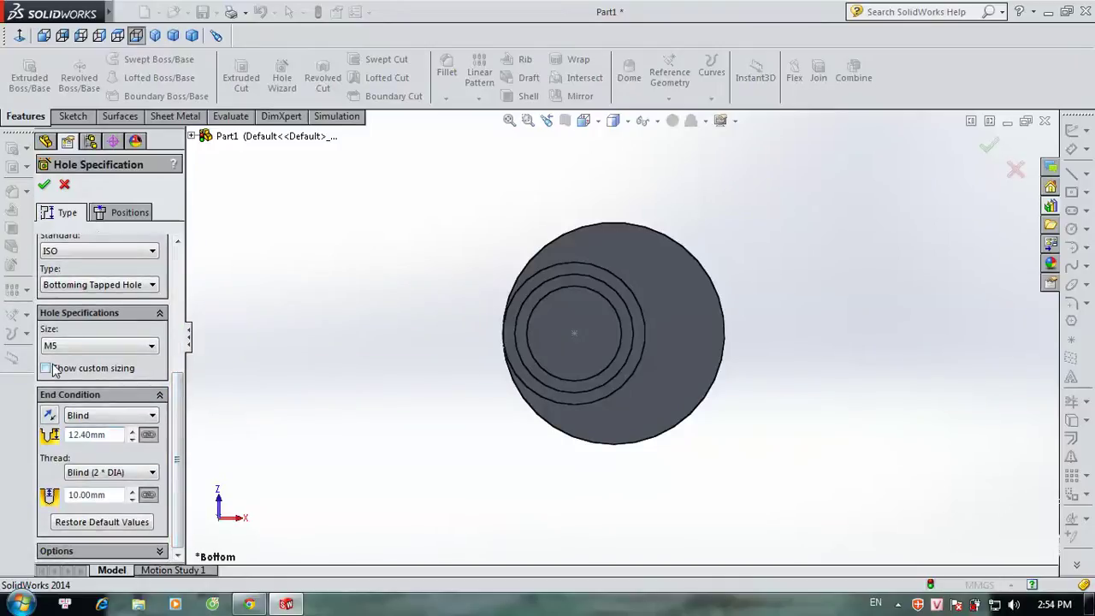
click(46, 368)
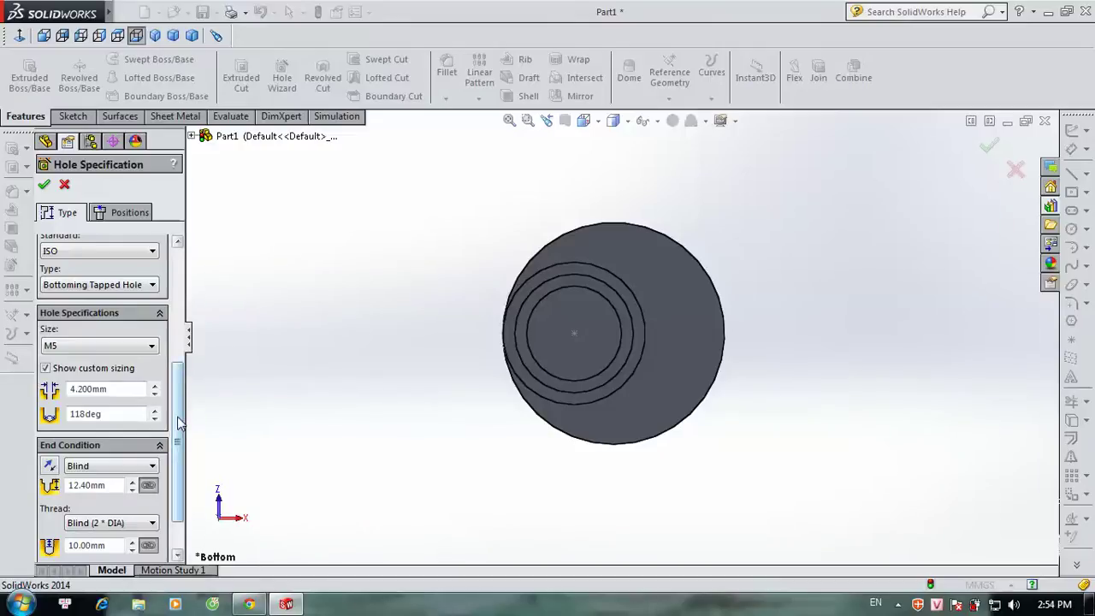
scroll(181, 415, down, 2)
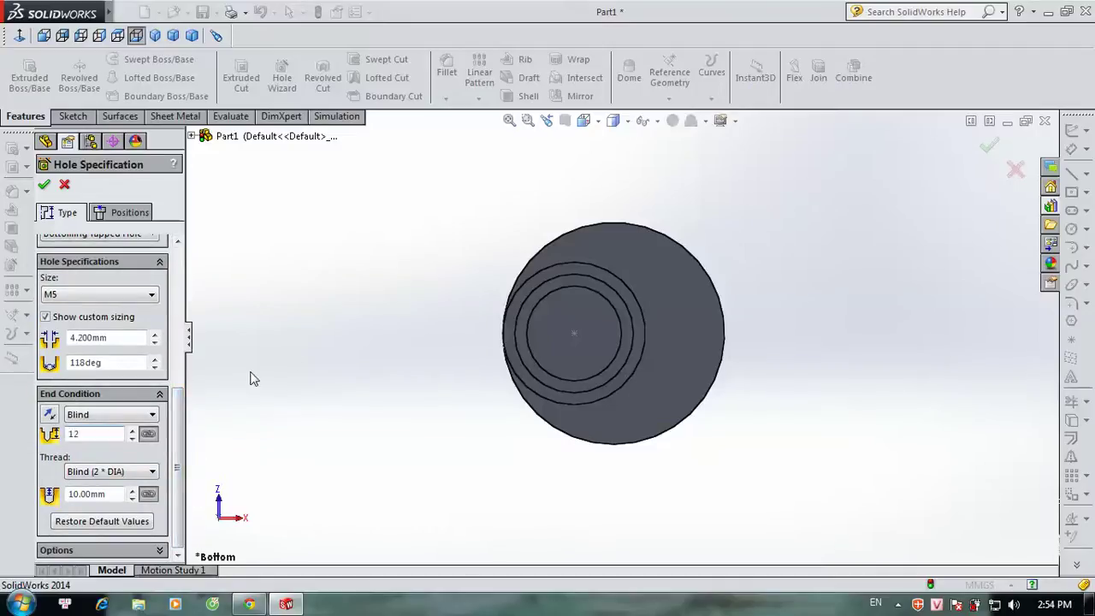
key(Return)
Step: Try placing the hole point on the end face, dismissing the invalid hole point warnings
click(116, 219)
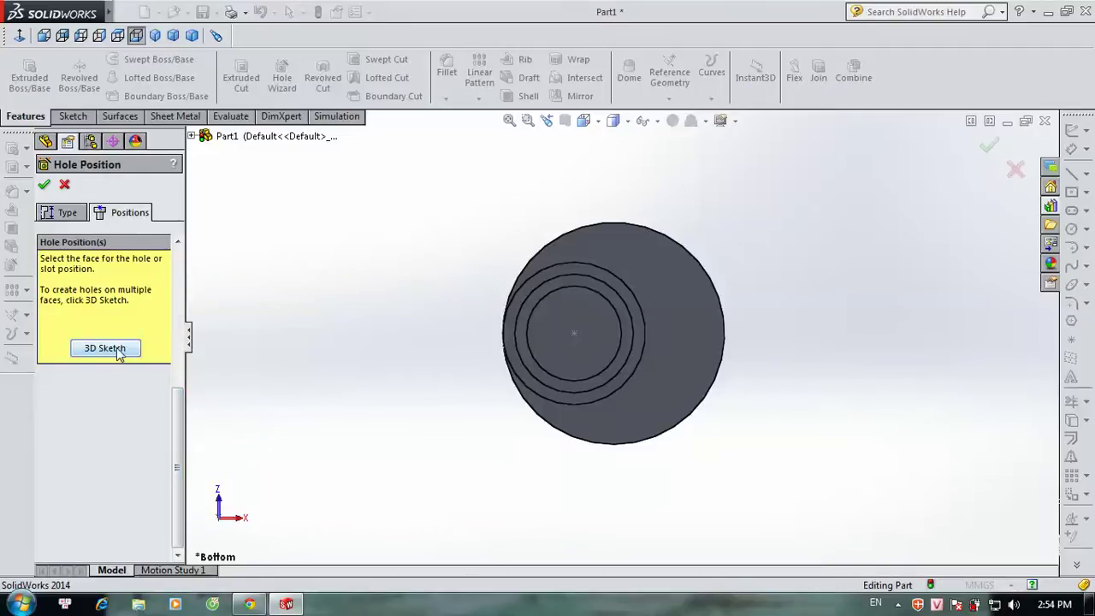
click(105, 348)
click(574, 335)
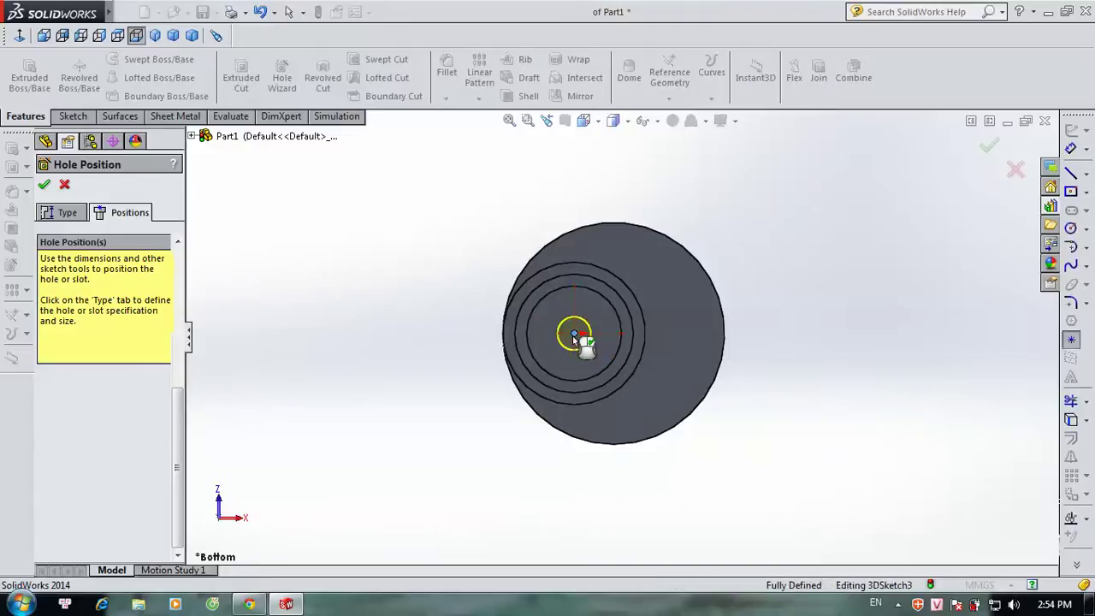
click(574, 337)
click(653, 315)
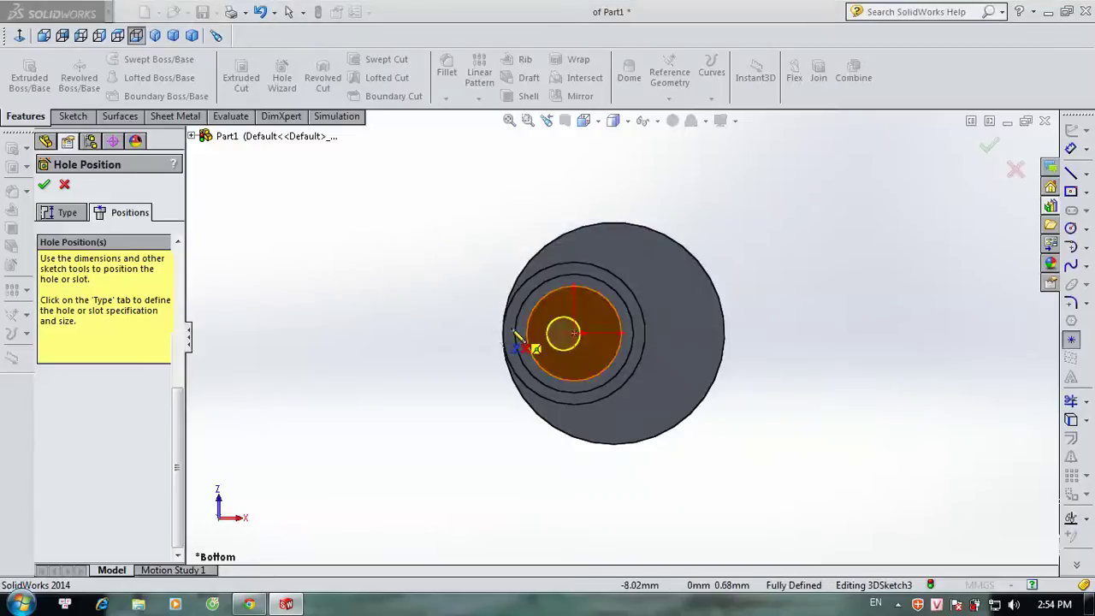
scroll(599, 346, down, 2)
scroll(587, 342, down, 3)
click(563, 332)
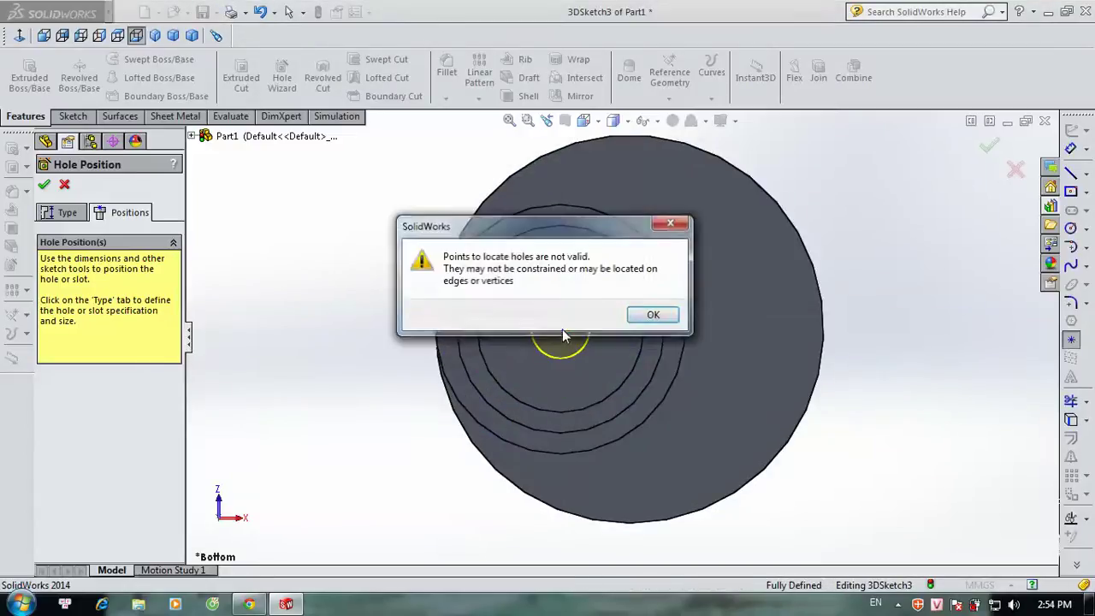
click(653, 315)
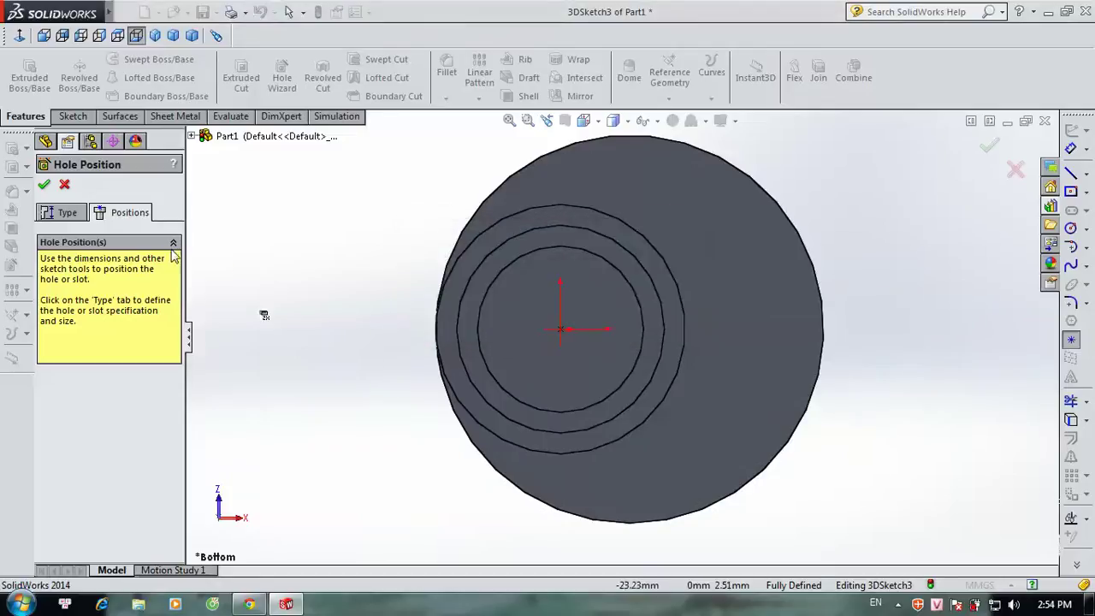
Step: Minimise SolidWorks to check the notification area, then return to the shaft model
click(1048, 12)
click(905, 606)
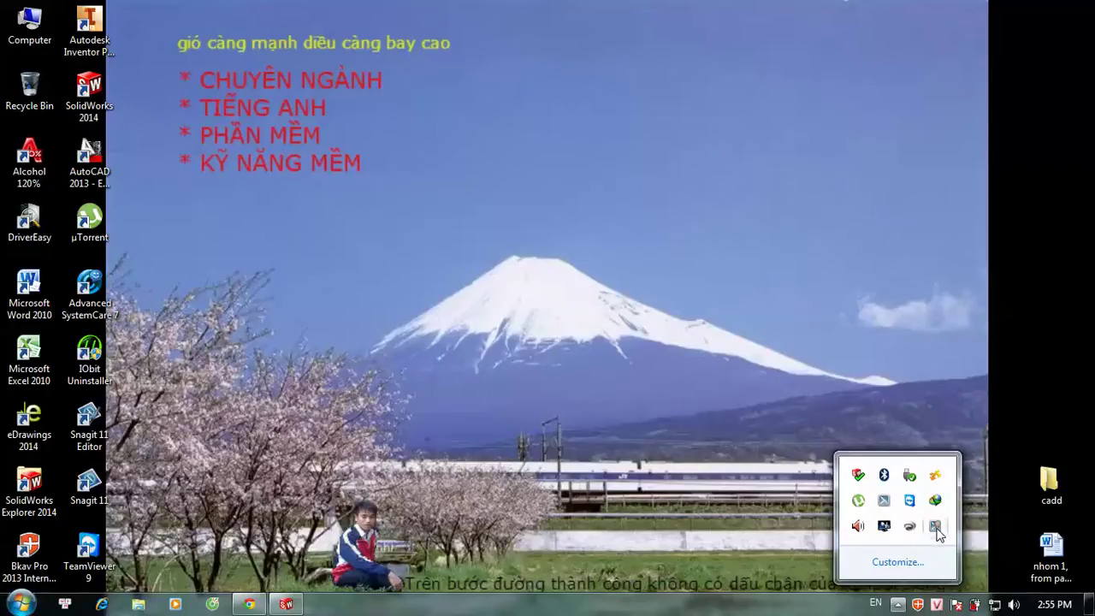
click(904, 606)
click(904, 606)
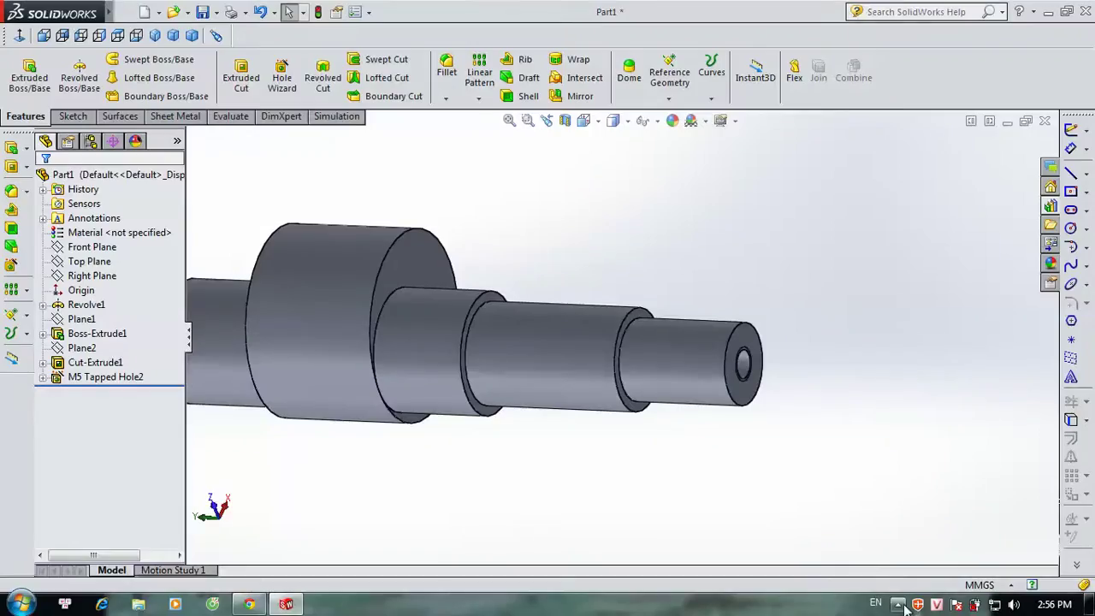
click(906, 606)
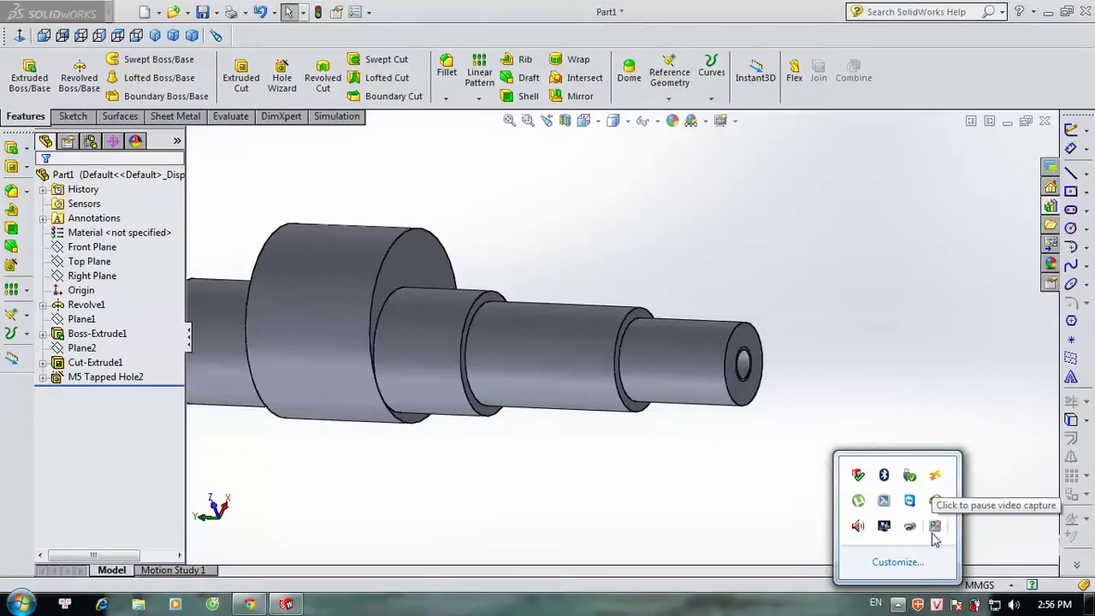
click(739, 469)
Step: Fit and orbit the shaft to a side view, then select its small end face
key(f)
mouse_move(802, 320)
middle_down()
mouse_move(636, 398)
mouse_move(599, 287)
middle_up()
scroll(550, 334, down, 5)
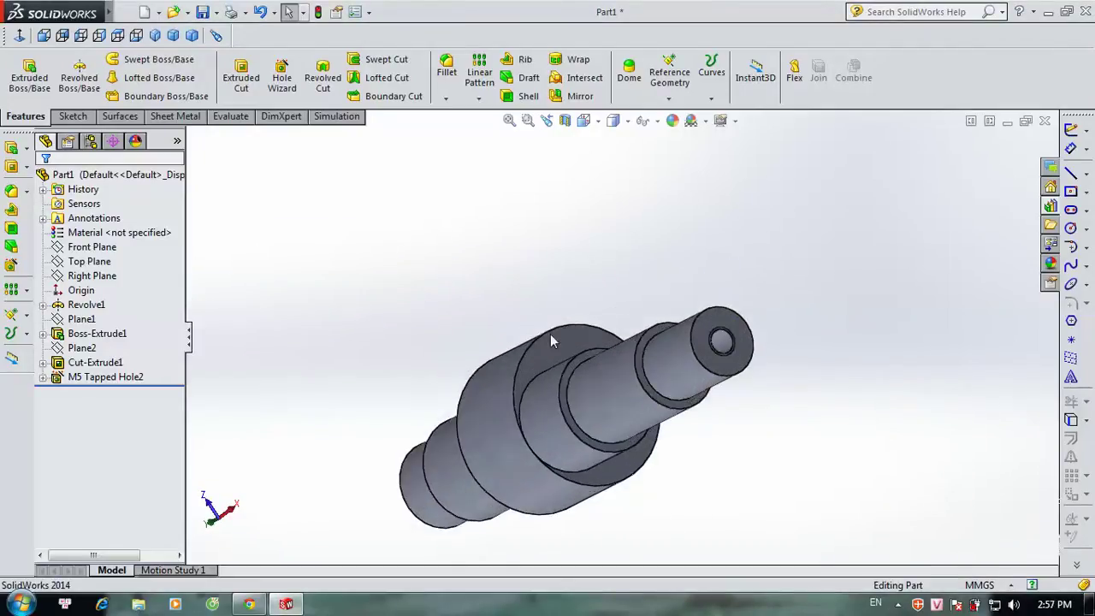
mouse_move(709, 312)
middle_down()
mouse_move(826, 318)
mouse_move(787, 454)
mouse_move(851, 497)
mouse_move(968, 516)
mouse_move(846, 477)
mouse_move(792, 481)
mouse_move(869, 419)
middle_up()
click(726, 406)
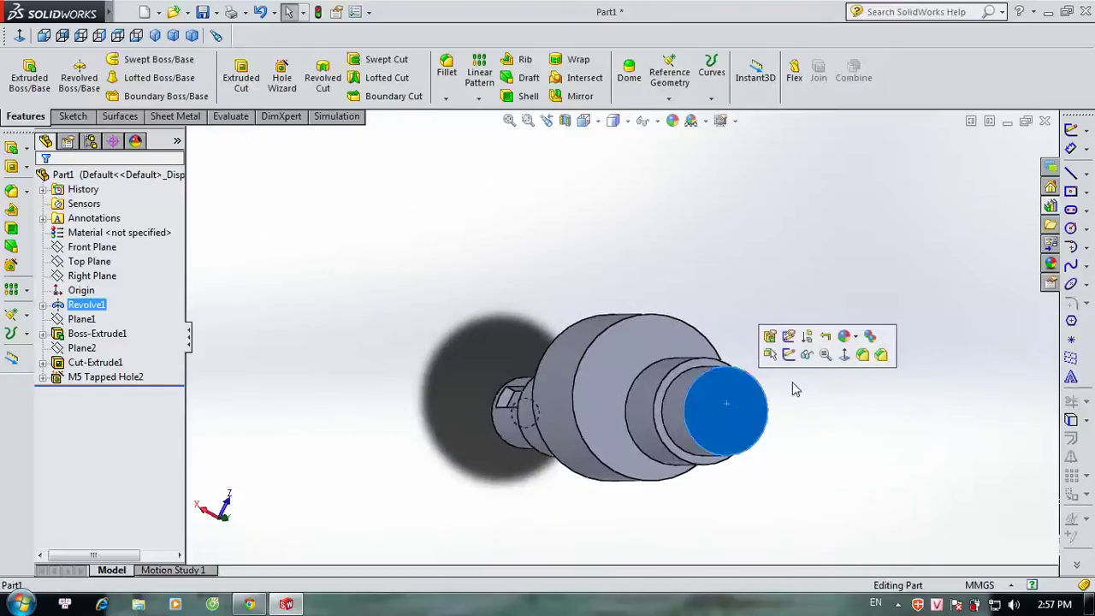
Step: Start a Tapered Pipe Tap hole with custom sizing and a 4 mm tap drill diameter
click(283, 81)
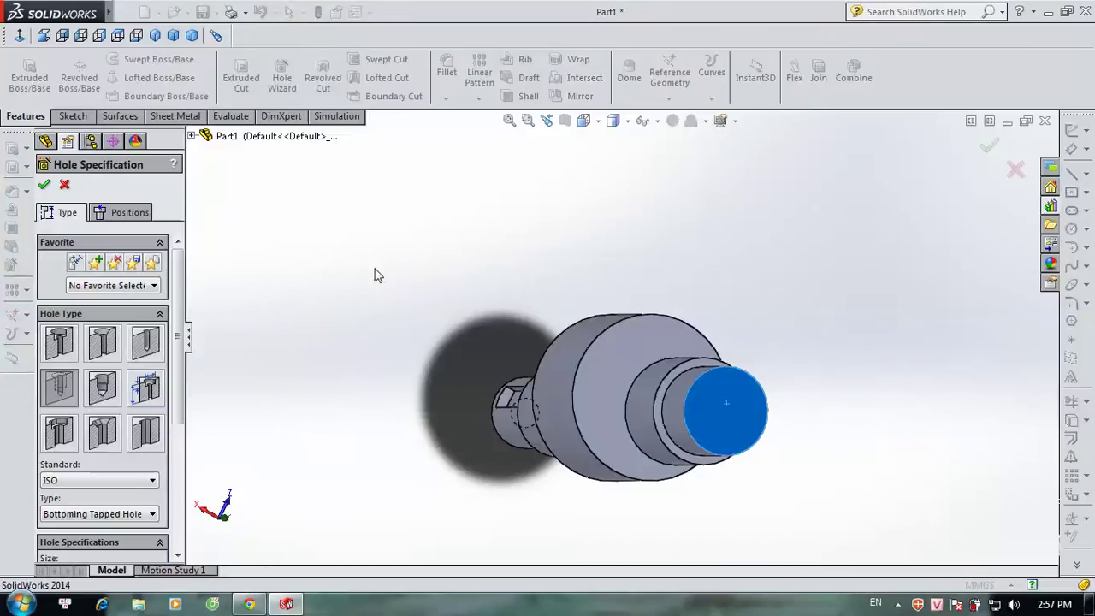
click(104, 389)
drag(181, 385, 175, 505)
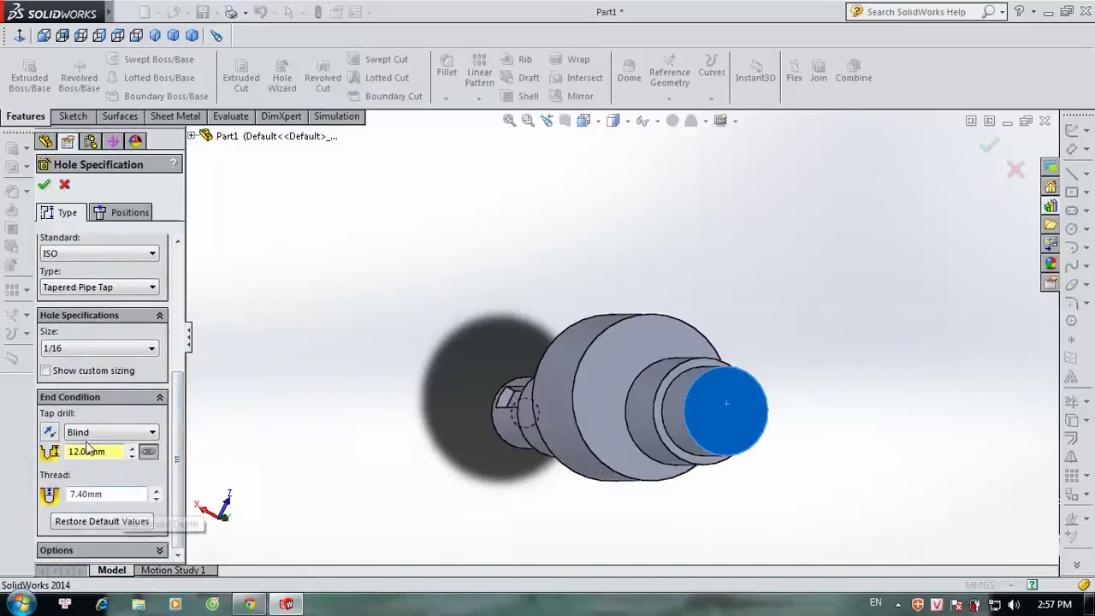
click(46, 371)
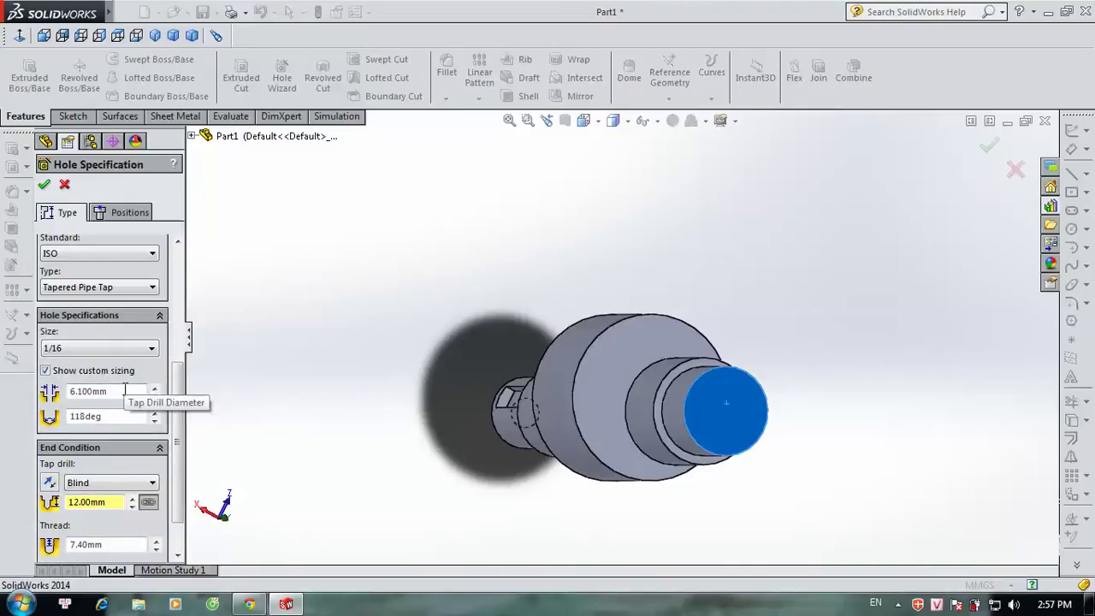
double_click(125, 391)
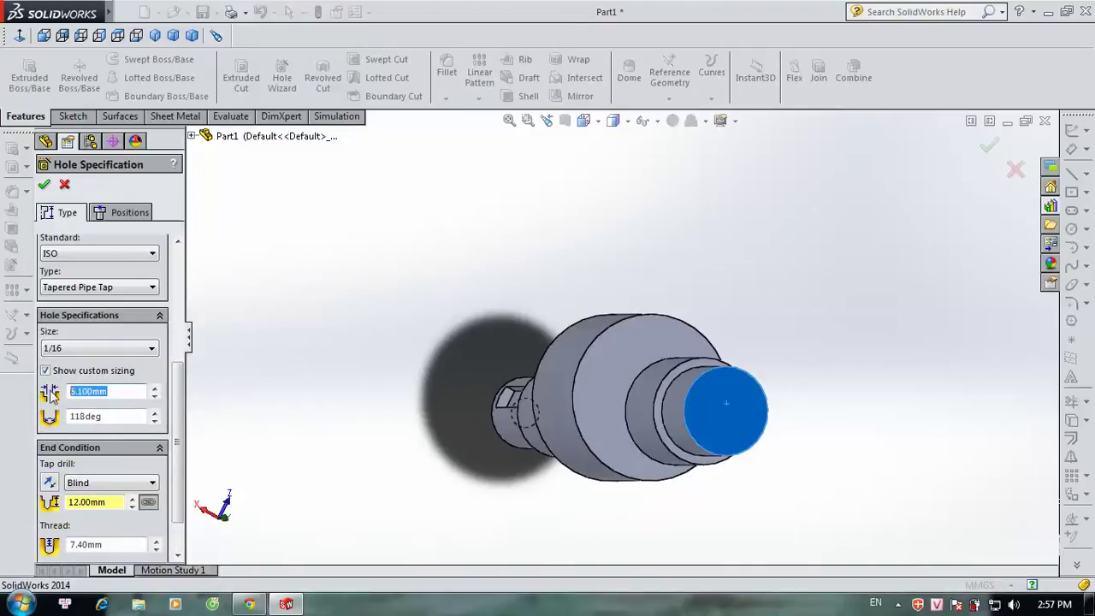
text(4)
key(Return)
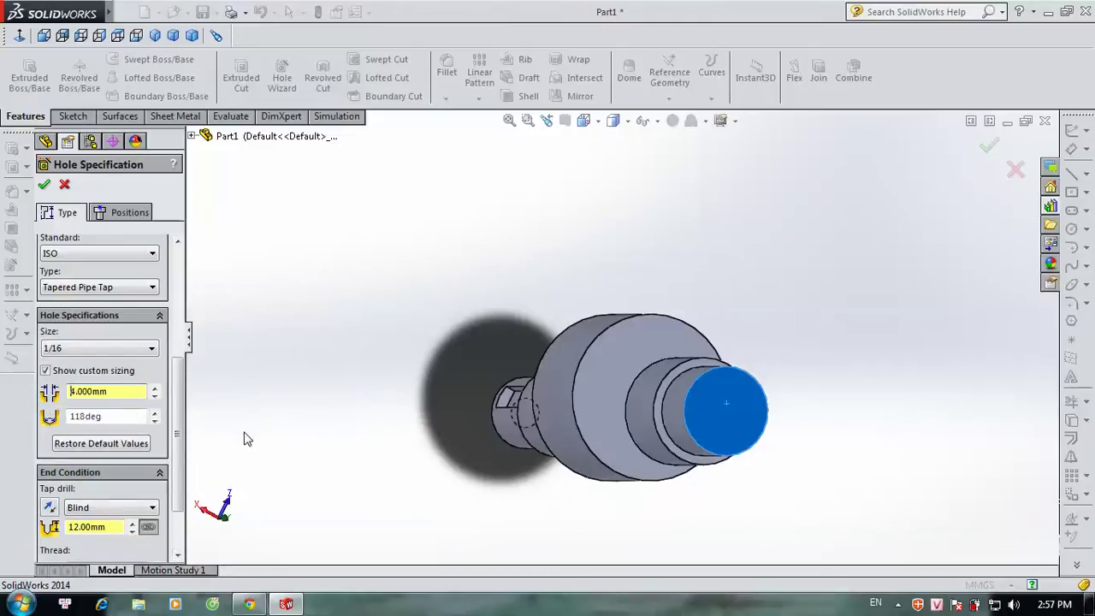
Step: Enter a 6 mm tap drill depth and select the thread depth value
drag(181, 428, 180, 471)
click(112, 452)
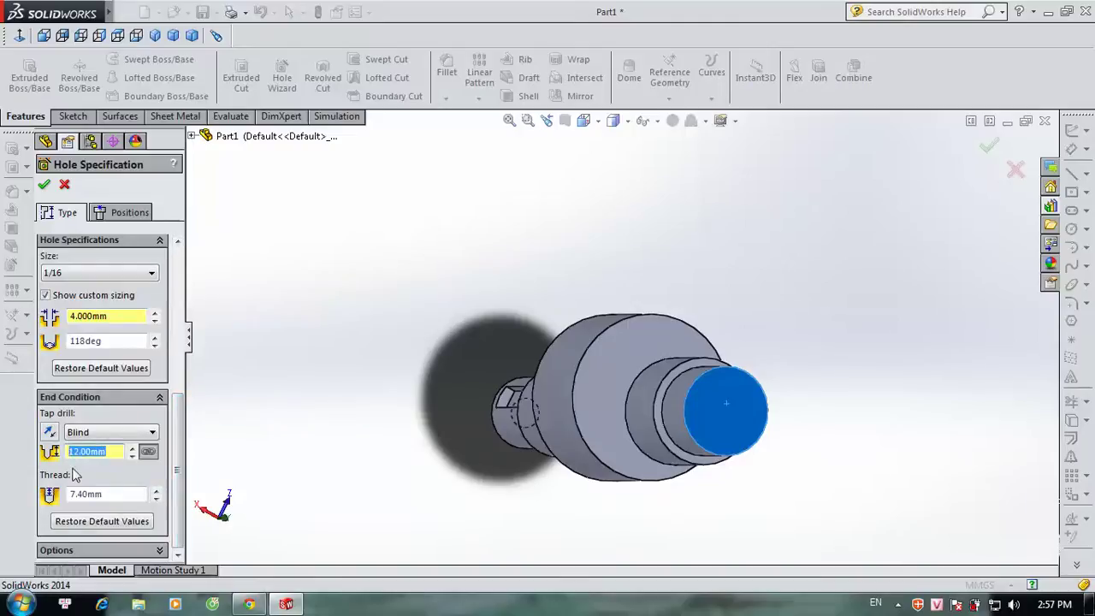
text(6)
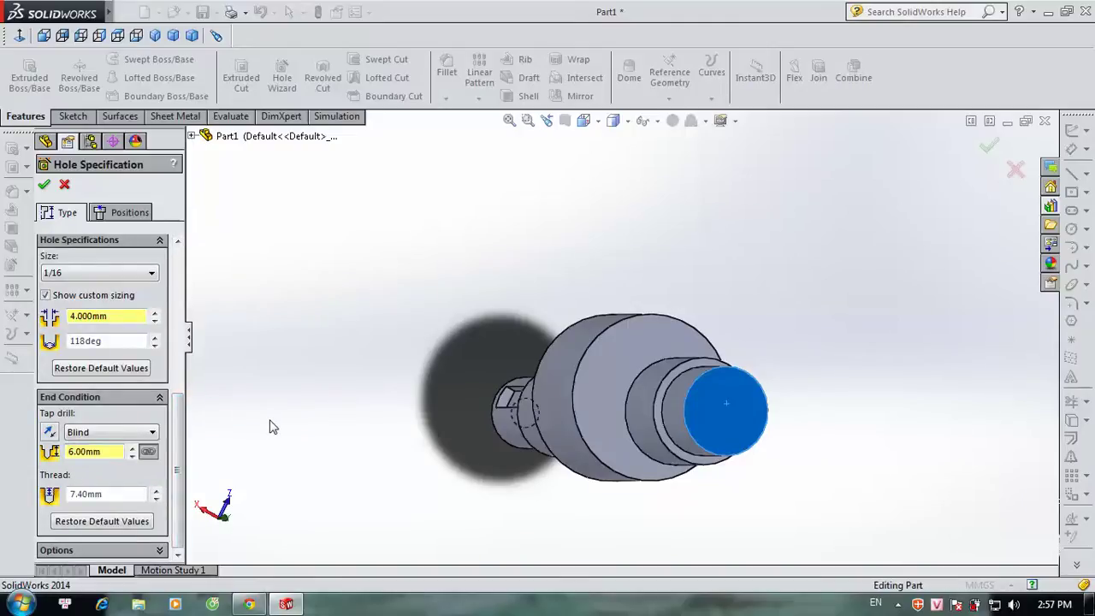
double_click(119, 496)
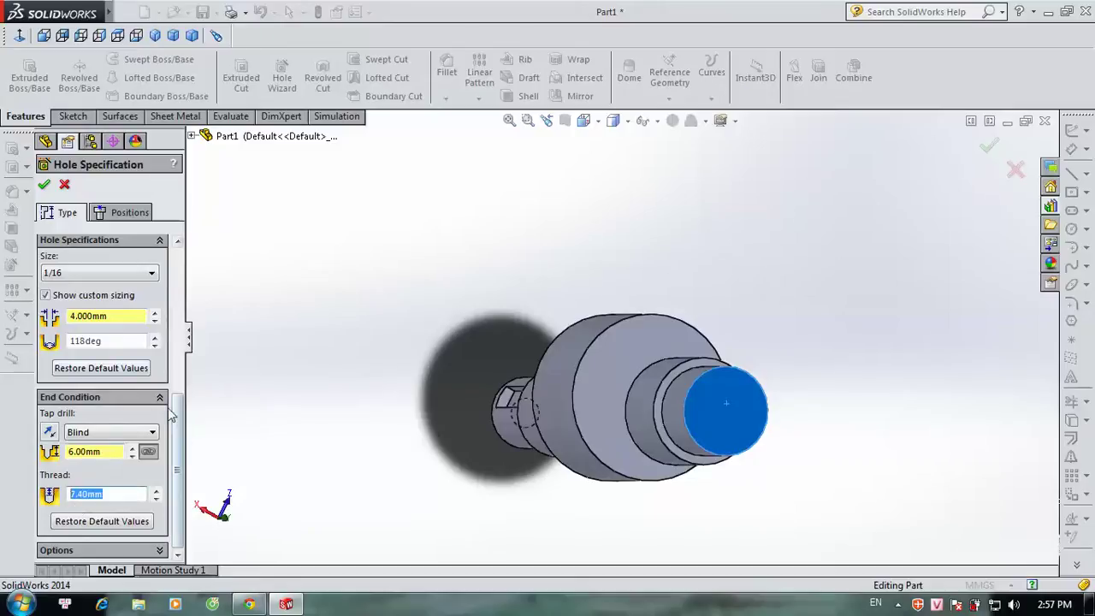
scroll(181, 368, up, 2)
scroll(187, 325, up, 3)
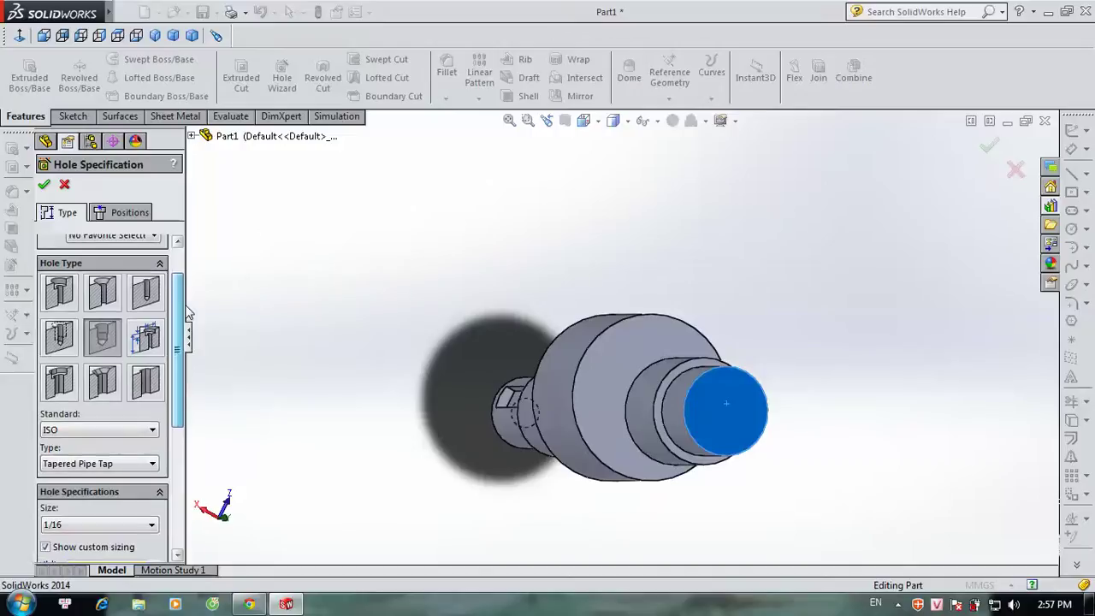
scroll(188, 314, up, 1)
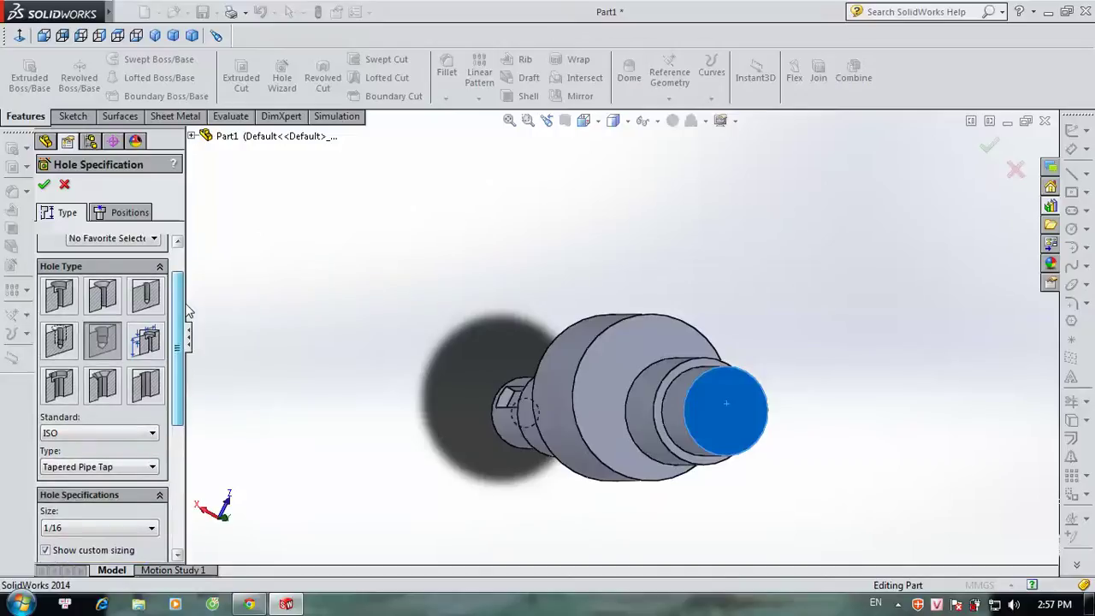
scroll(188, 313, down, 1)
scroll(188, 313, down, 3)
scroll(188, 313, down, 2)
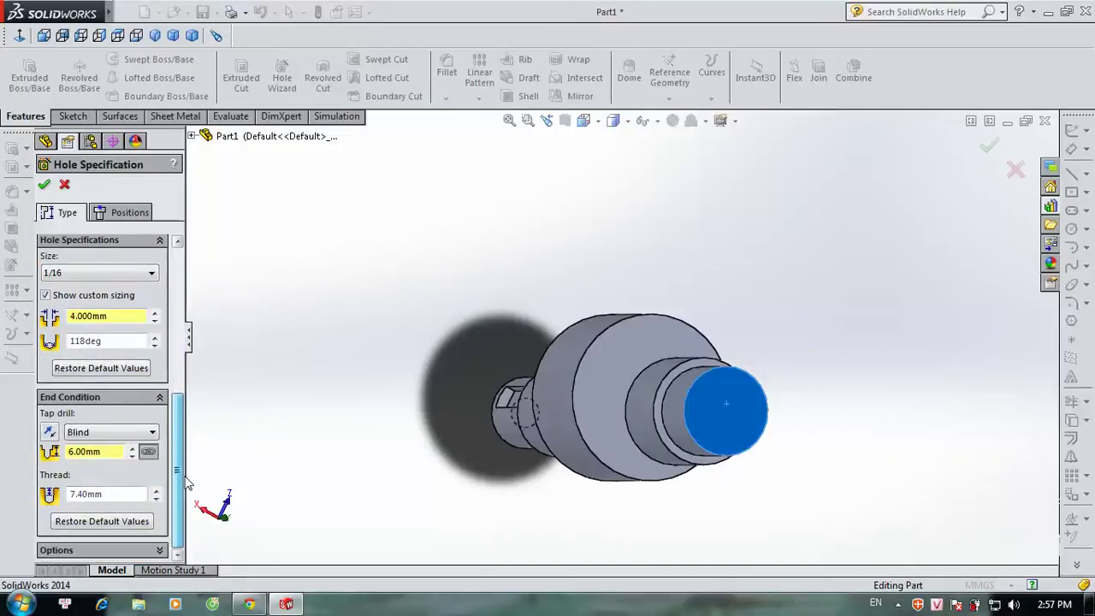
Step: Set the thread depth to 4 mm and restore the 6 mm tap drill depth
click(131, 494)
drag(131, 494, 43, 498)
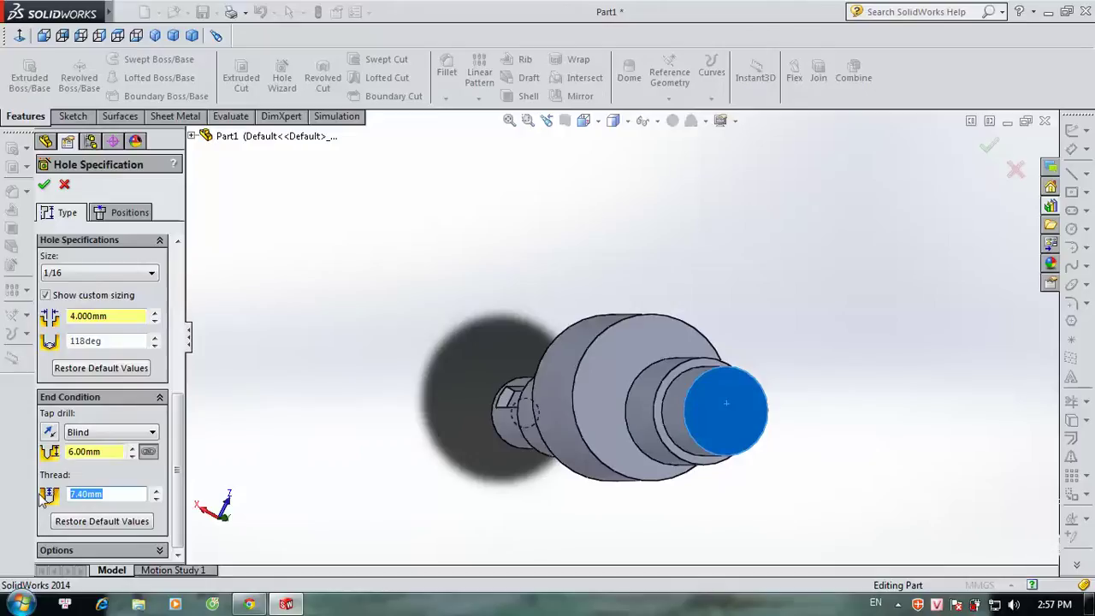
text(4)
key(Return)
drag(120, 454, 71, 454)
text(6)
key(Return)
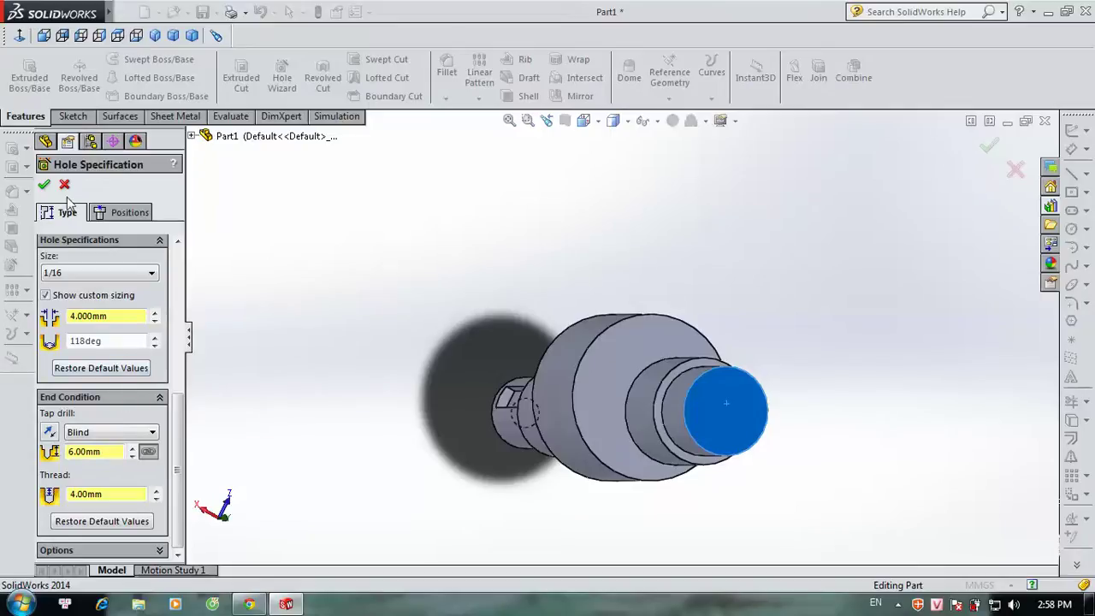
Step: Centre the 1/16 Rc hole on the end face, finish it, and orbit to check it
click(127, 215)
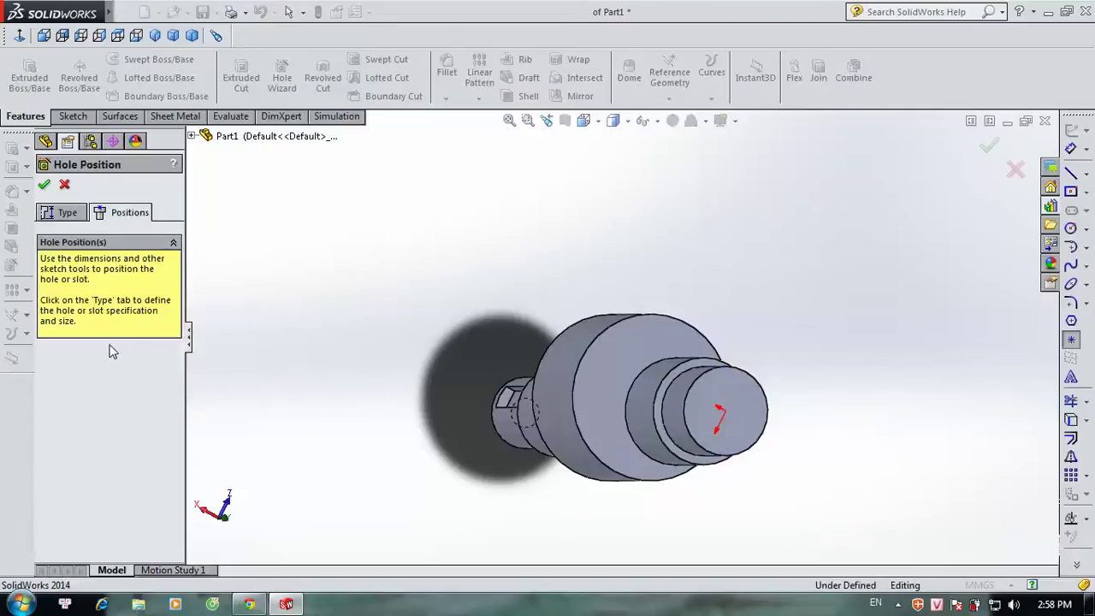
click(725, 414)
right_click(726, 414)
mouse_move(844, 479)
middle_down()
mouse_move(829, 435)
mouse_move(885, 386)
middle_up()
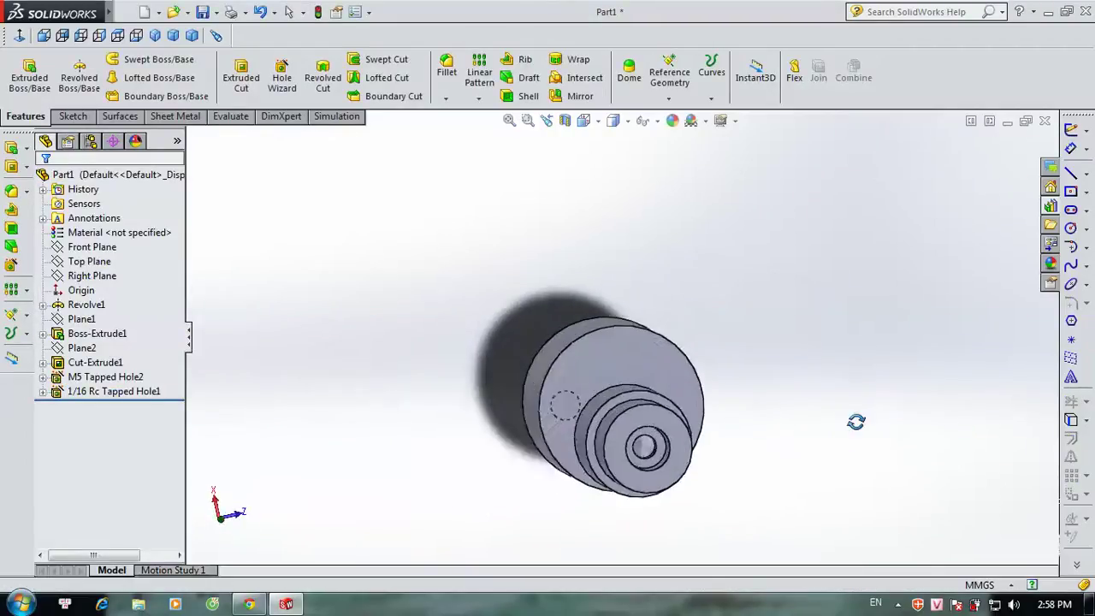
key(Escape)
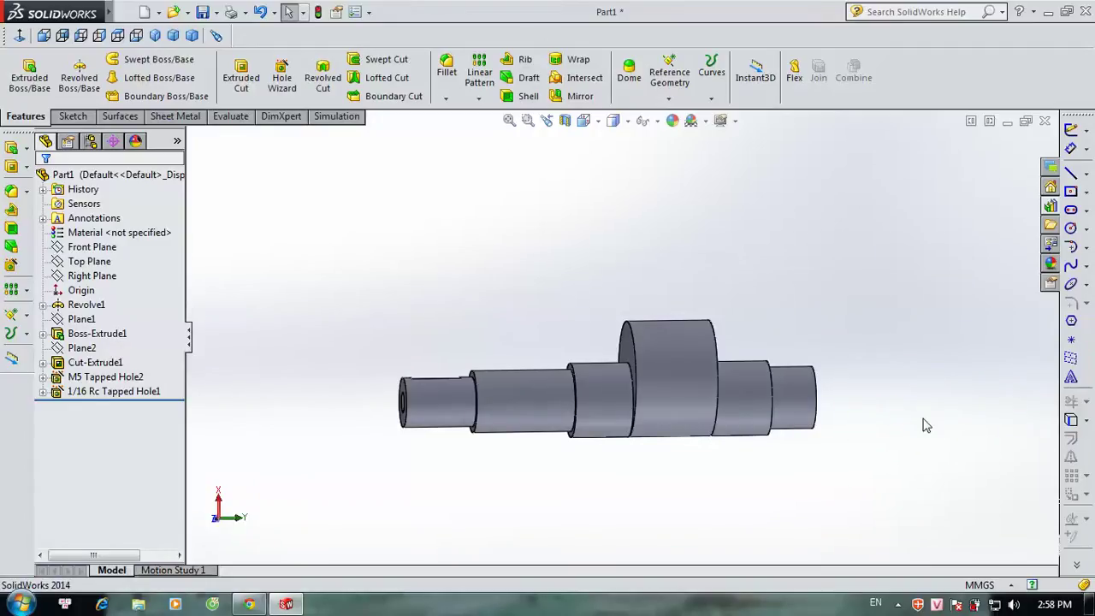
click(447, 68)
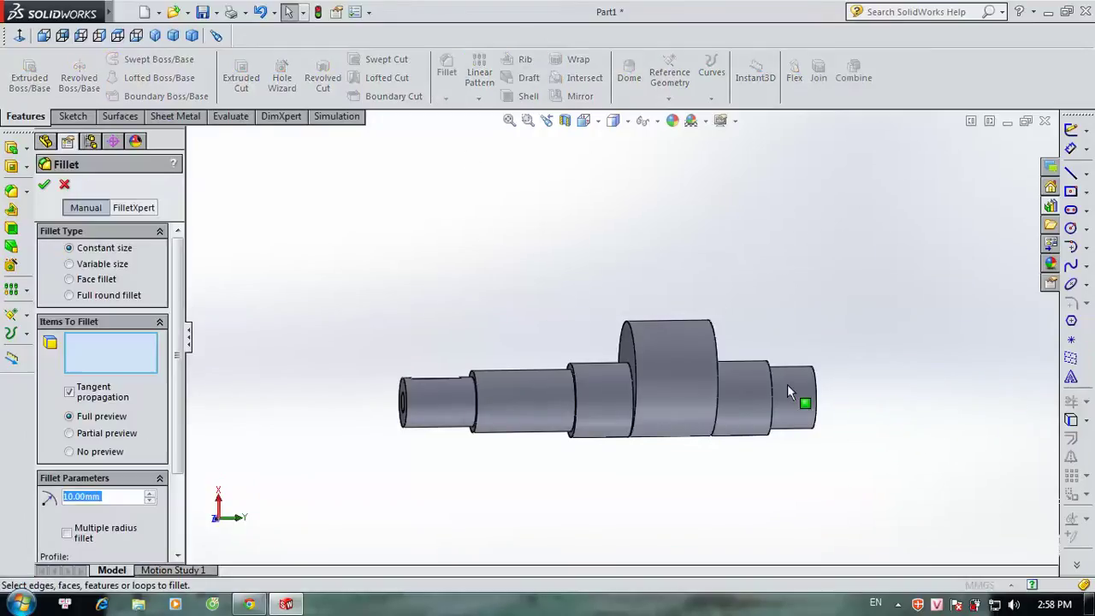
Step: Apply a 1 mm fillet to the shaft's front end edge
click(904, 604)
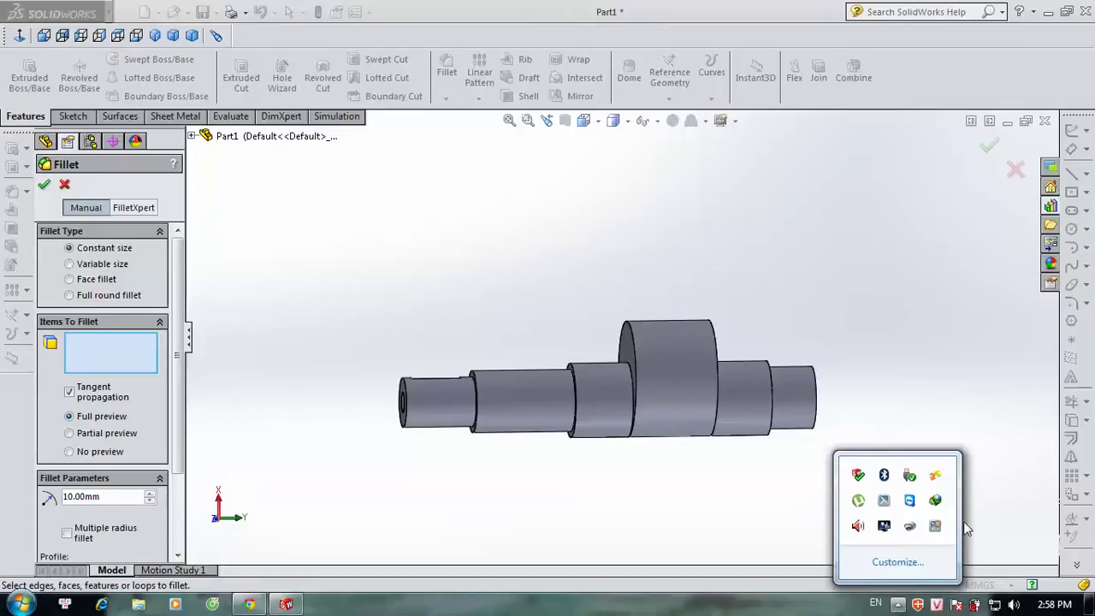
click(920, 529)
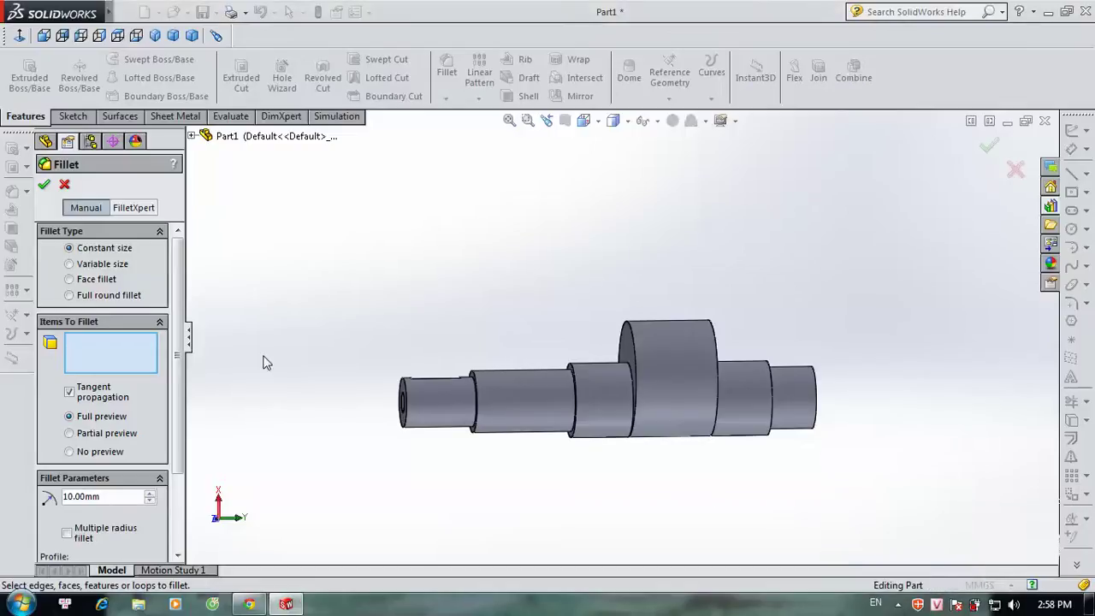
middle_drag(306, 414, 603, 248)
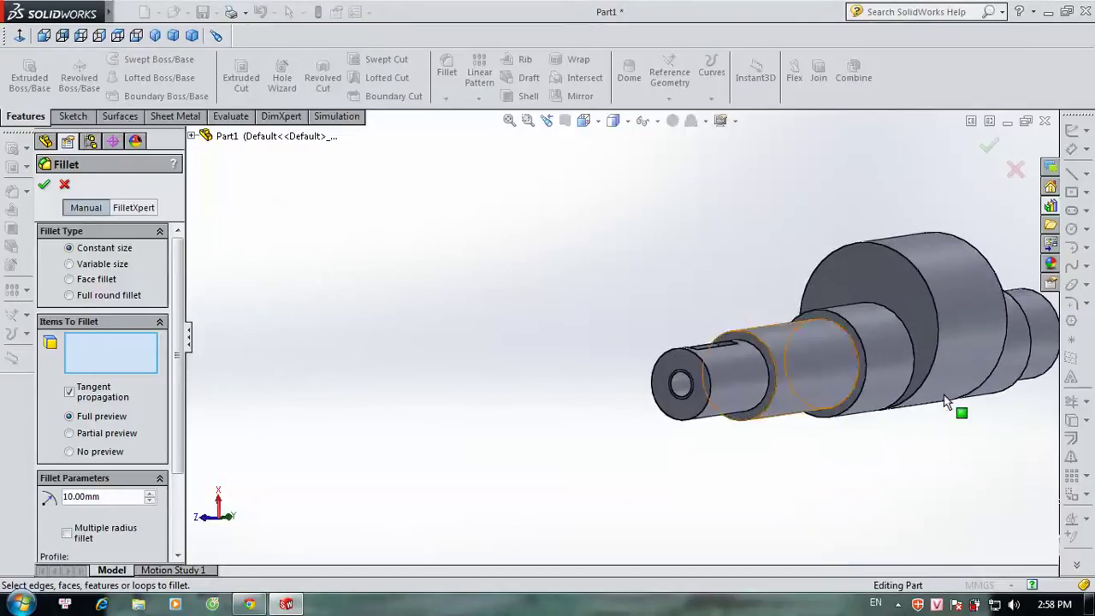
click(117, 496)
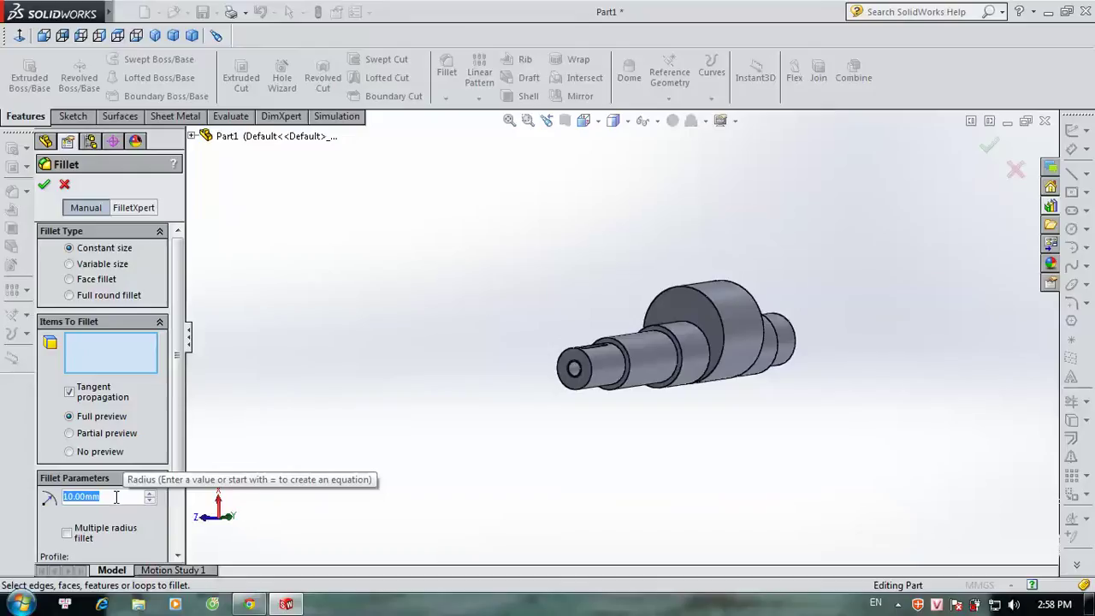
text(1)
scroll(610, 357, down, 3)
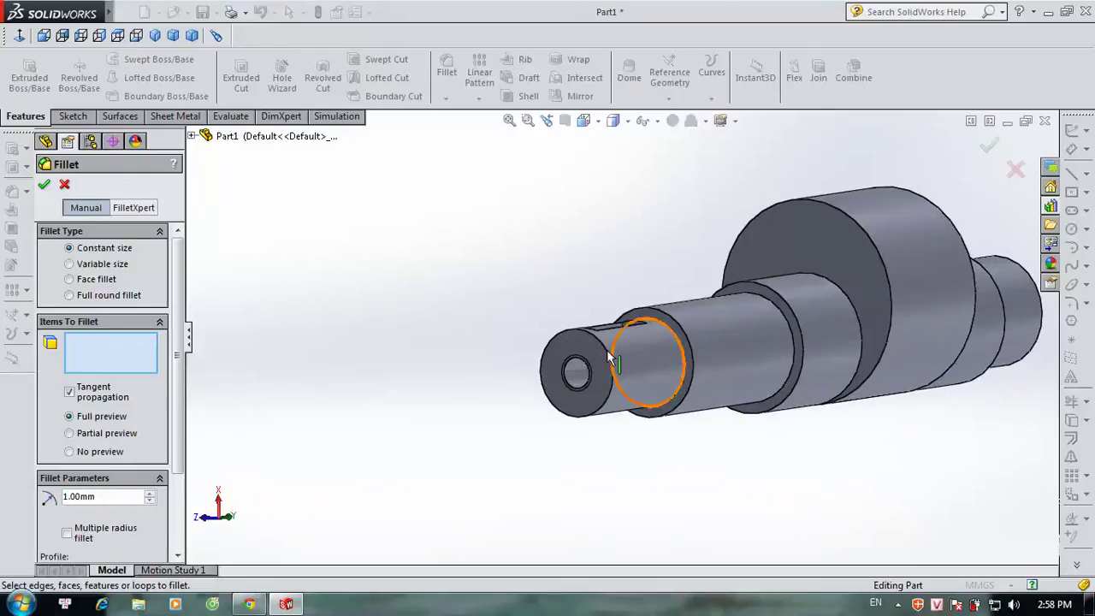
click(607, 356)
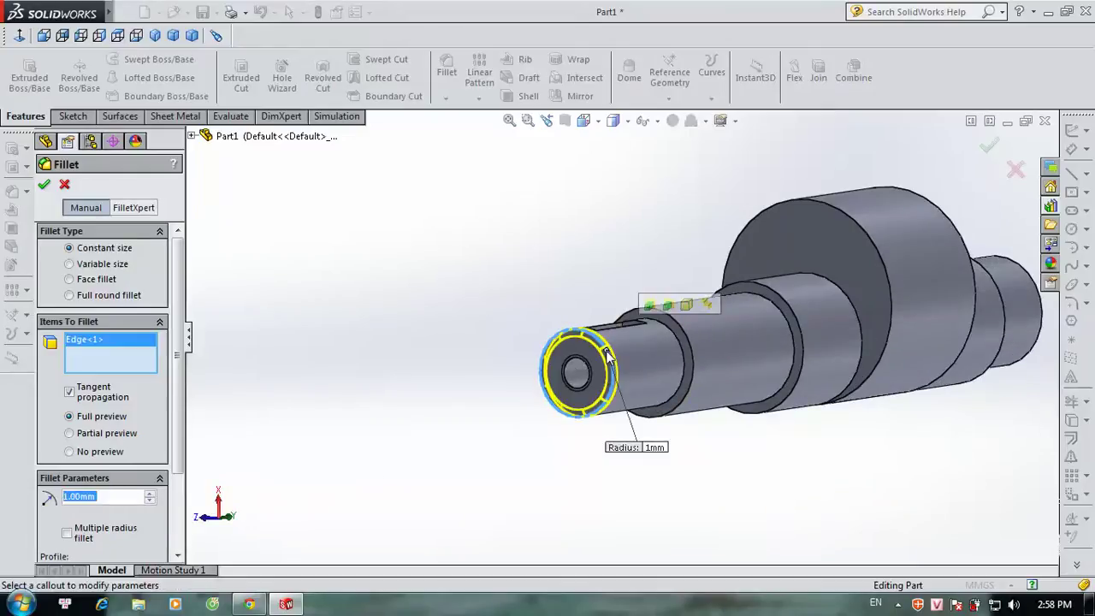
click(47, 184)
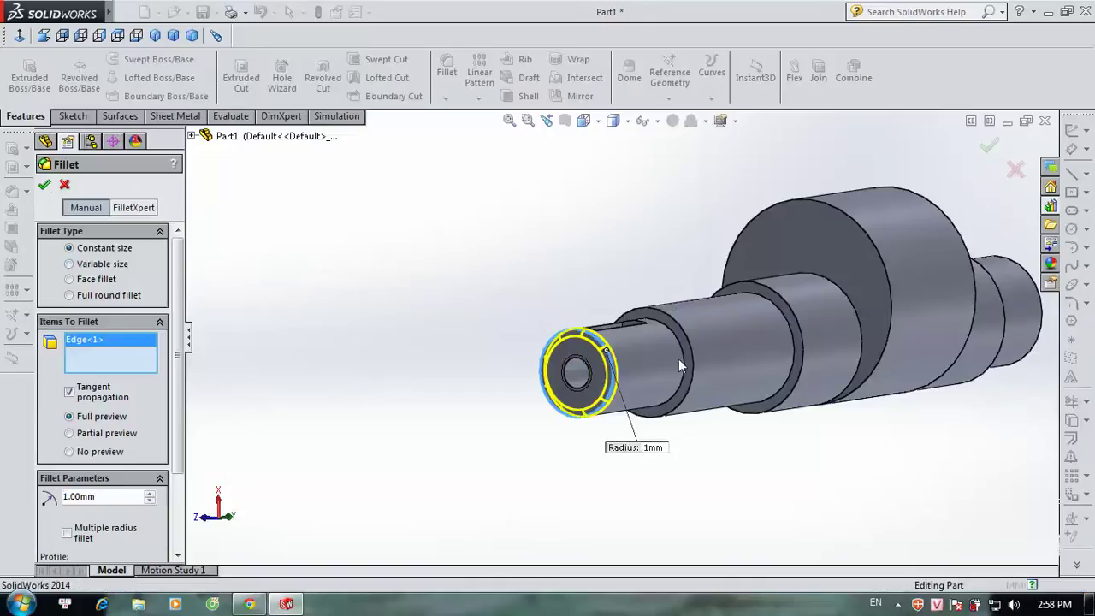
mouse_move(942, 168)
middle_down()
mouse_move(900, 328)
mouse_move(953, 505)
mouse_move(885, 447)
mouse_move(919, 359)
mouse_move(822, 234)
mouse_move(767, 277)
mouse_move(804, 457)
middle_up()
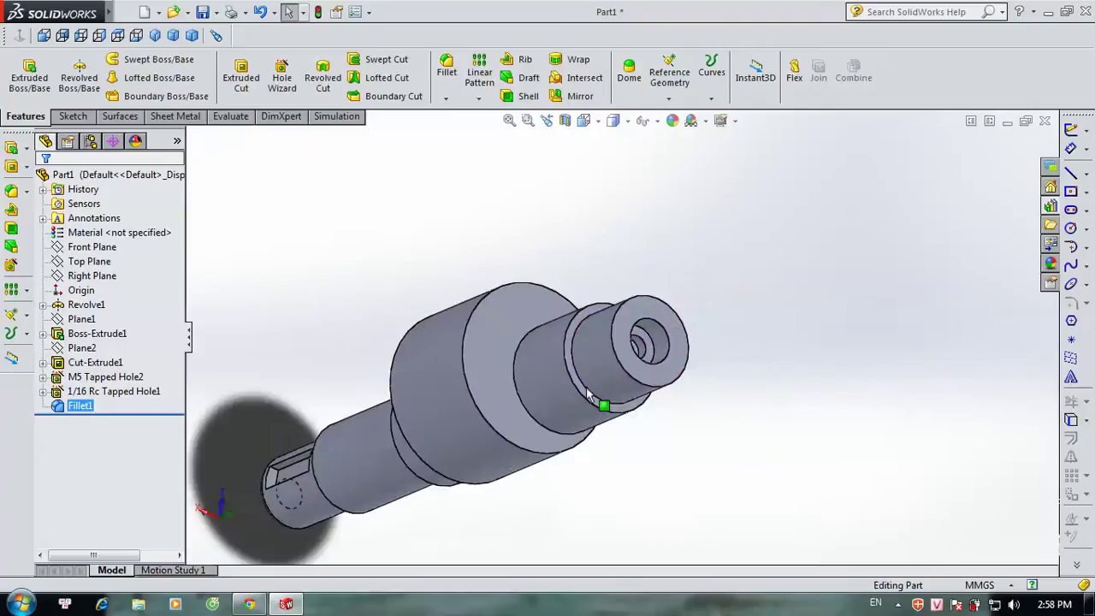
Step: Add a second 1 mm fillet on the outer edge of the bored end
click(447, 69)
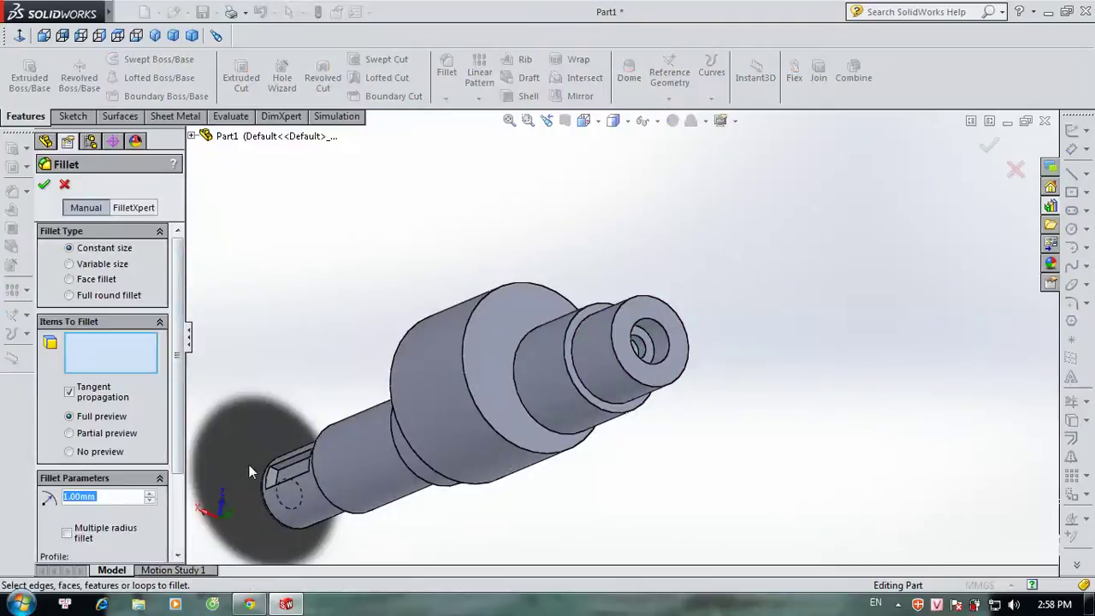
click(667, 390)
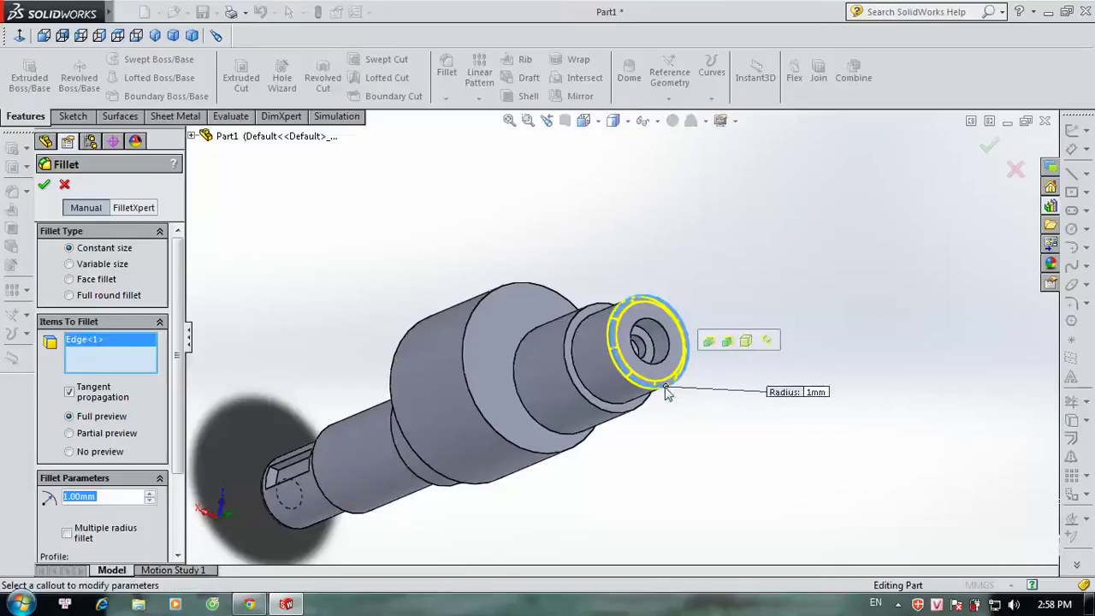
key(Return)
middle_drag(767, 335, 788, 377)
drag(769, 378, 721, 249)
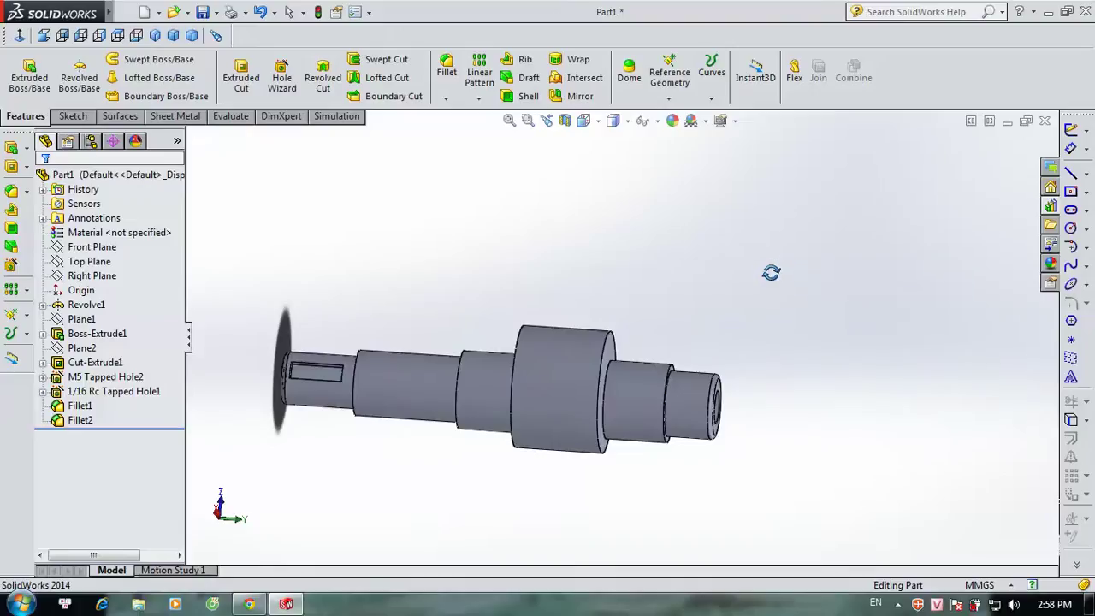
Step: Add a third fillet on the shoulder edge near the bored end
mouse_move(396, 313)
middle_down()
mouse_move(478, 288)
mouse_move(555, 340)
middle_up()
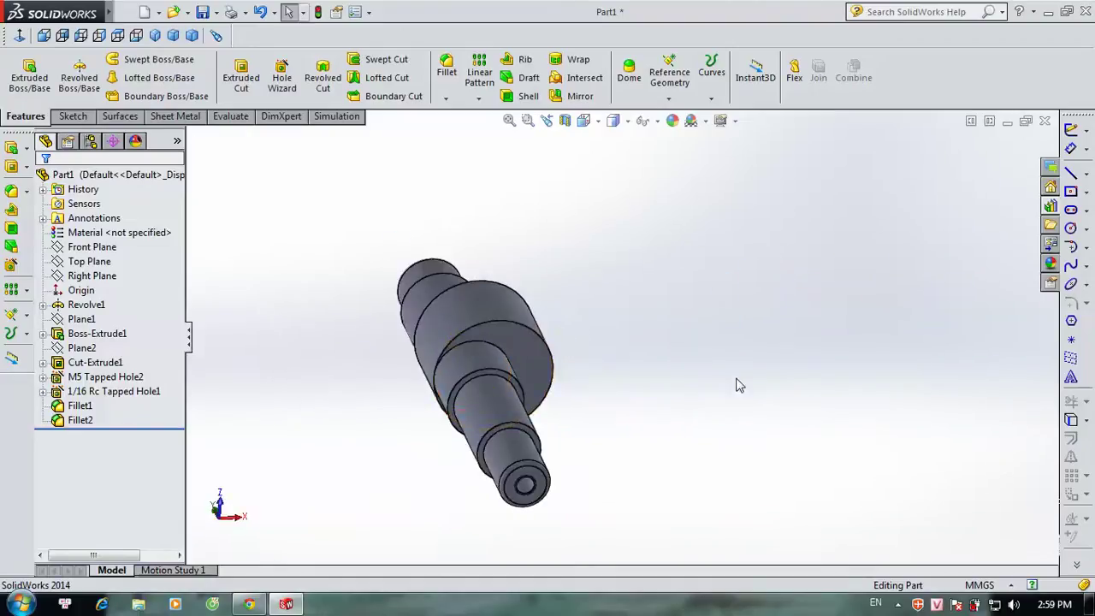
mouse_move(684, 391)
middle_down()
mouse_move(572, 560)
mouse_move(642, 347)
mouse_move(818, 491)
mouse_move(755, 494)
middle_up()
click(447, 73)
click(463, 458)
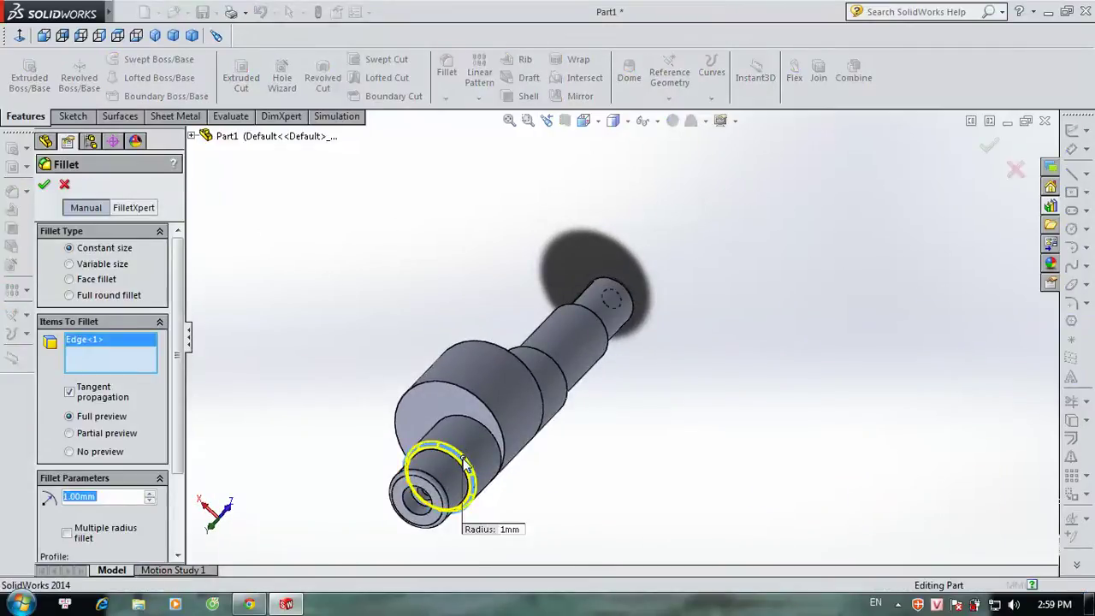
key(Return)
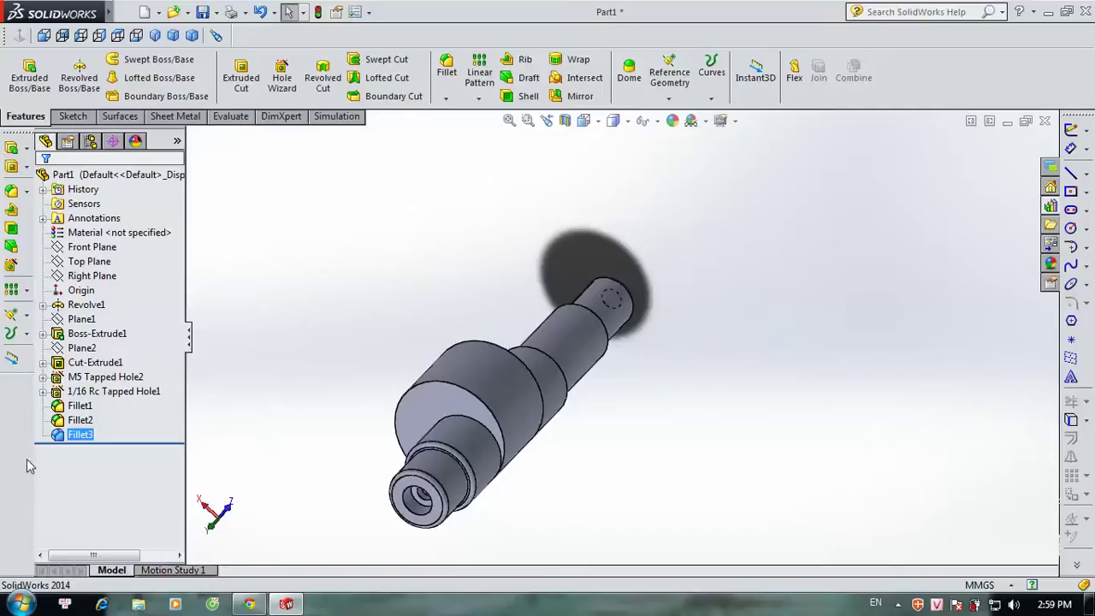
Step: Select Fillet1 to Fillet3 in the feature tree and delete all three
click(57, 436)
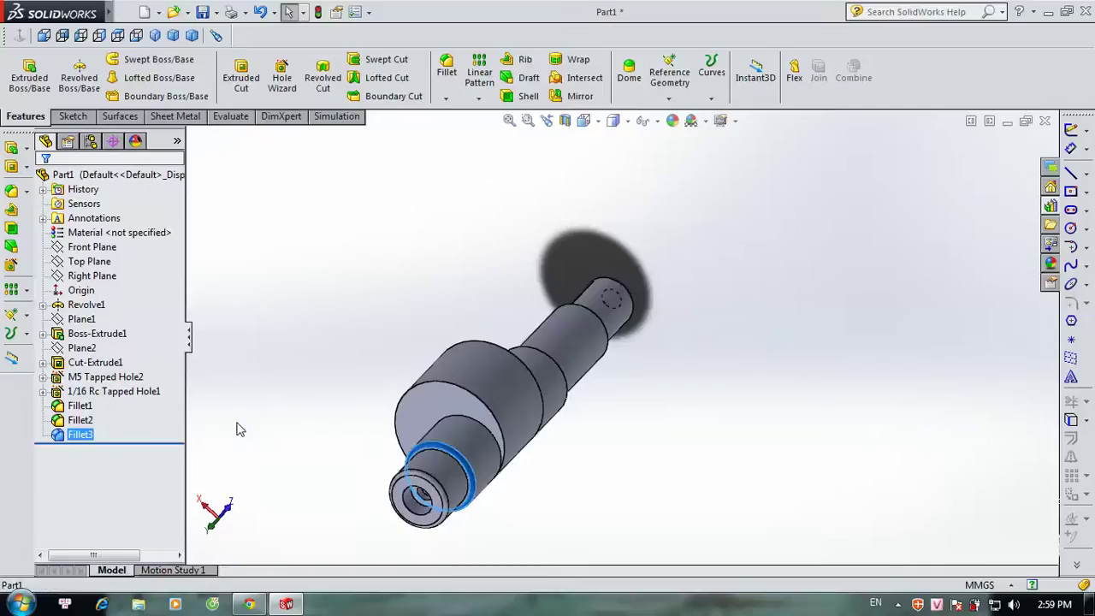
ctrl+click(74, 420)
ctrl+click(73, 406)
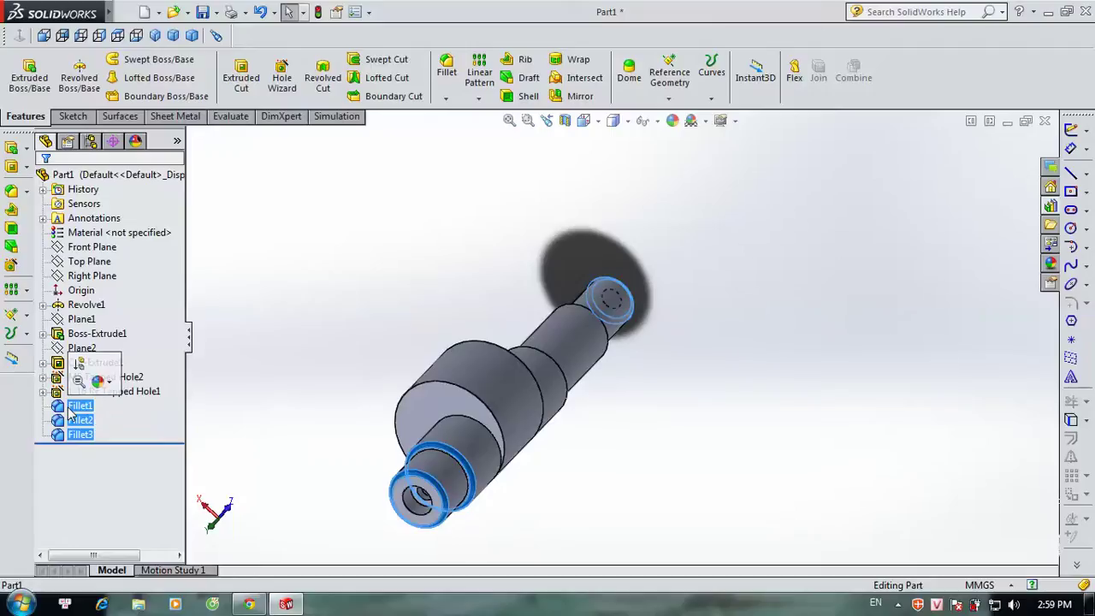
key(Delete)
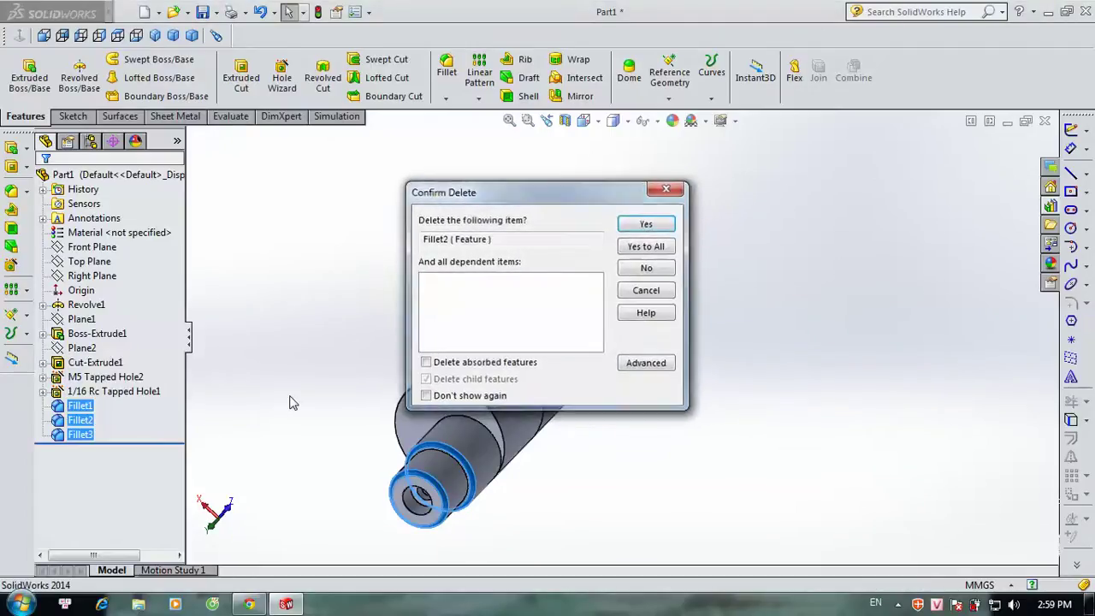
key(Return)
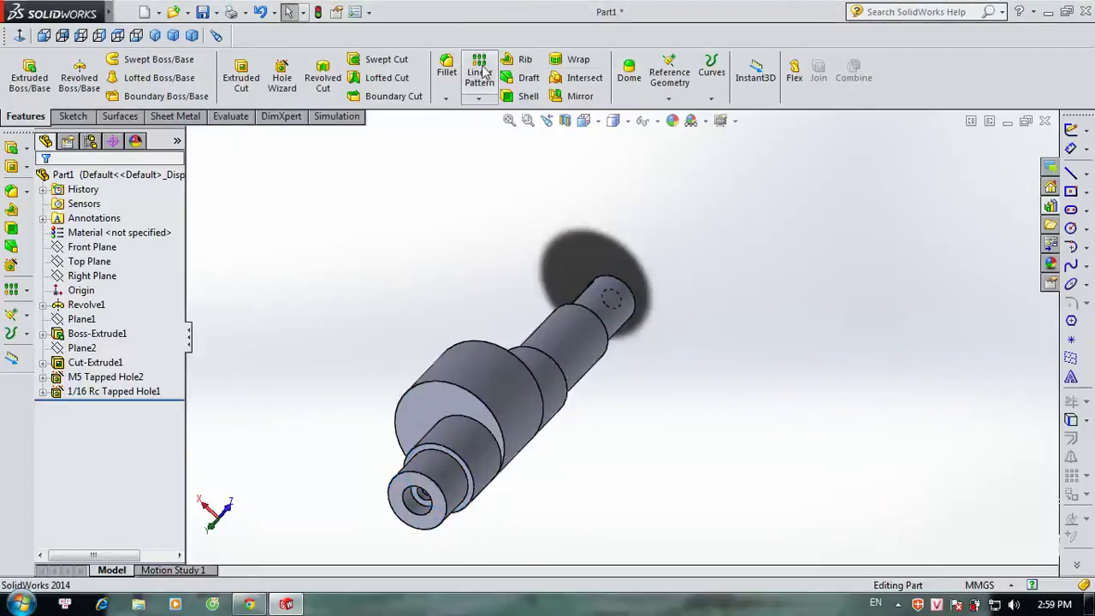
click(445, 98)
click(465, 130)
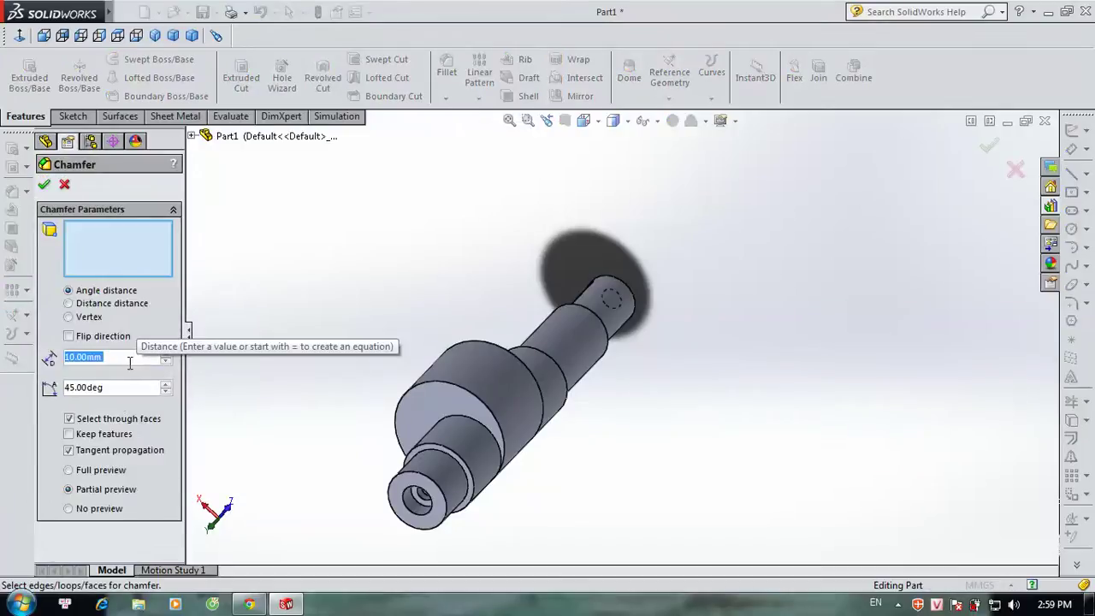
text(2)
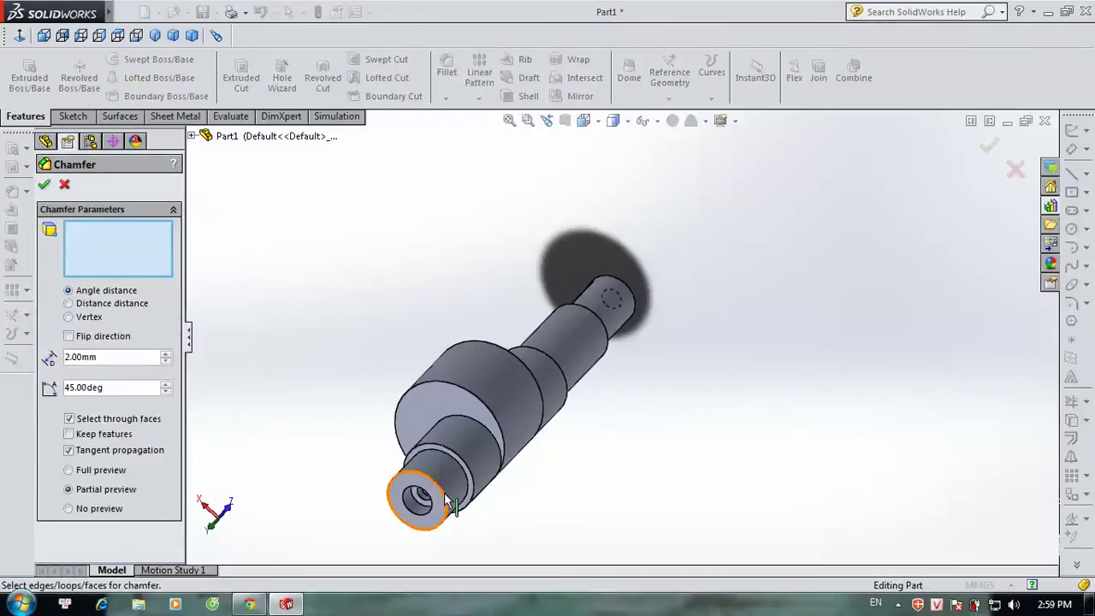
click(445, 497)
right_click(671, 480)
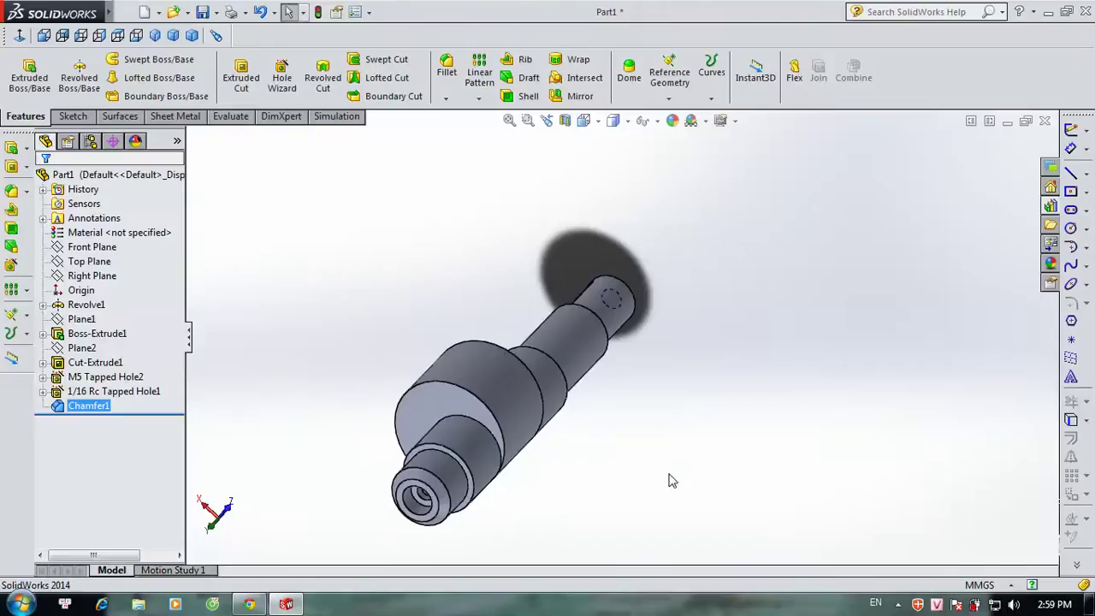
click(446, 98)
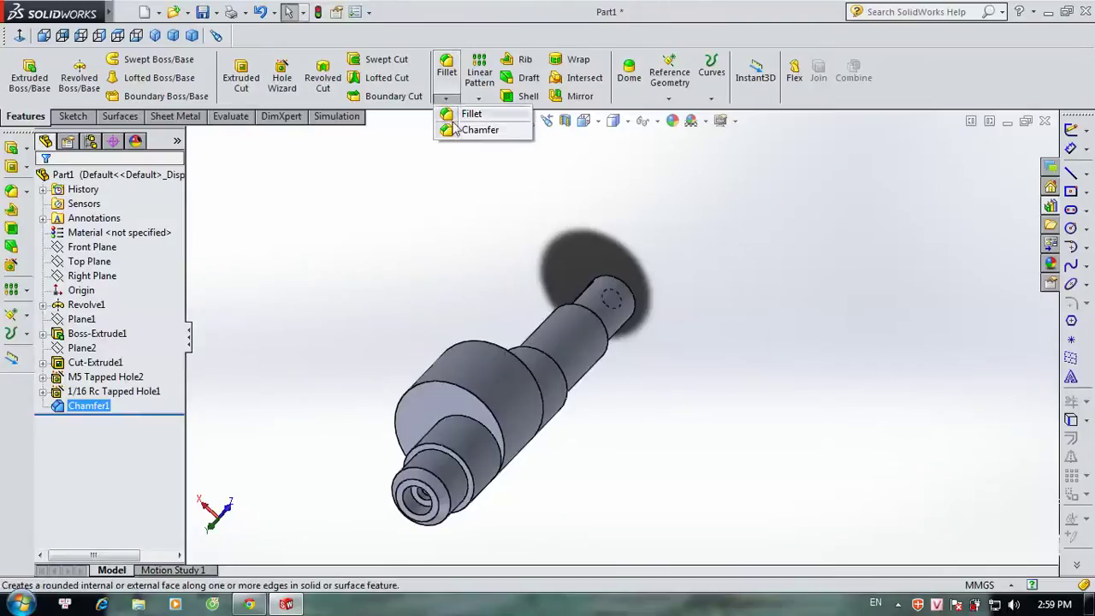
click(458, 133)
text(1)
key(Return)
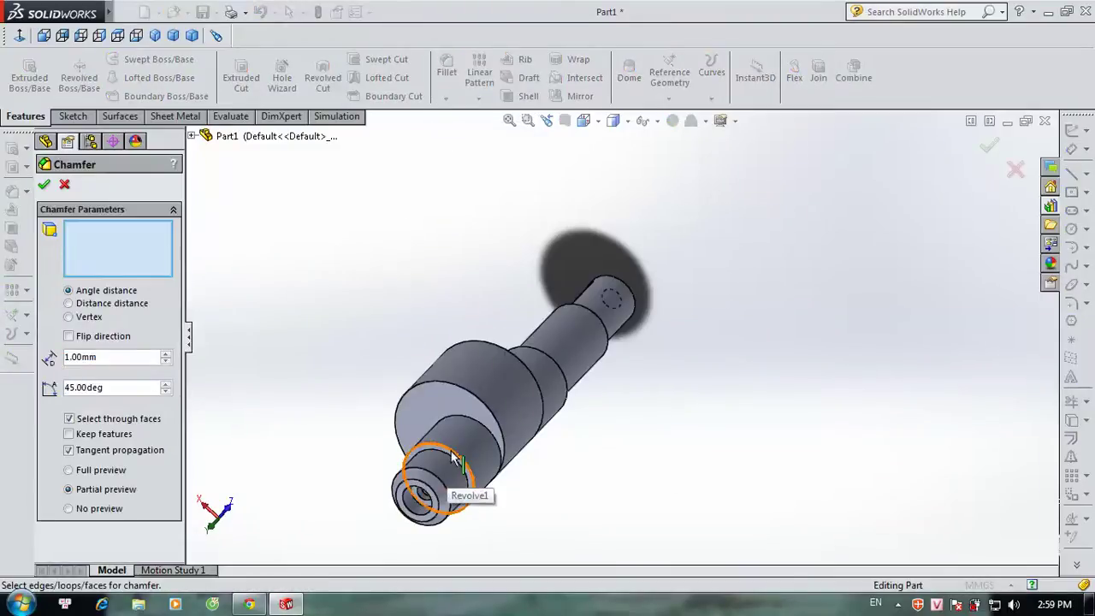
click(453, 458)
mouse_move(687, 428)
middle_down()
mouse_move(798, 241)
mouse_move(798, 262)
middle_up()
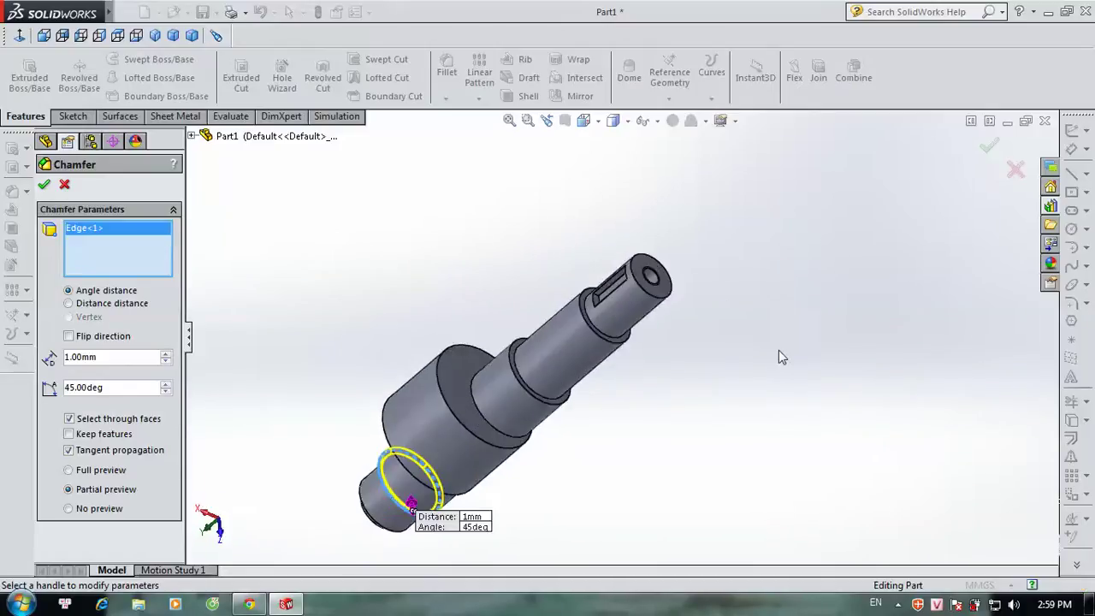
click(605, 340)
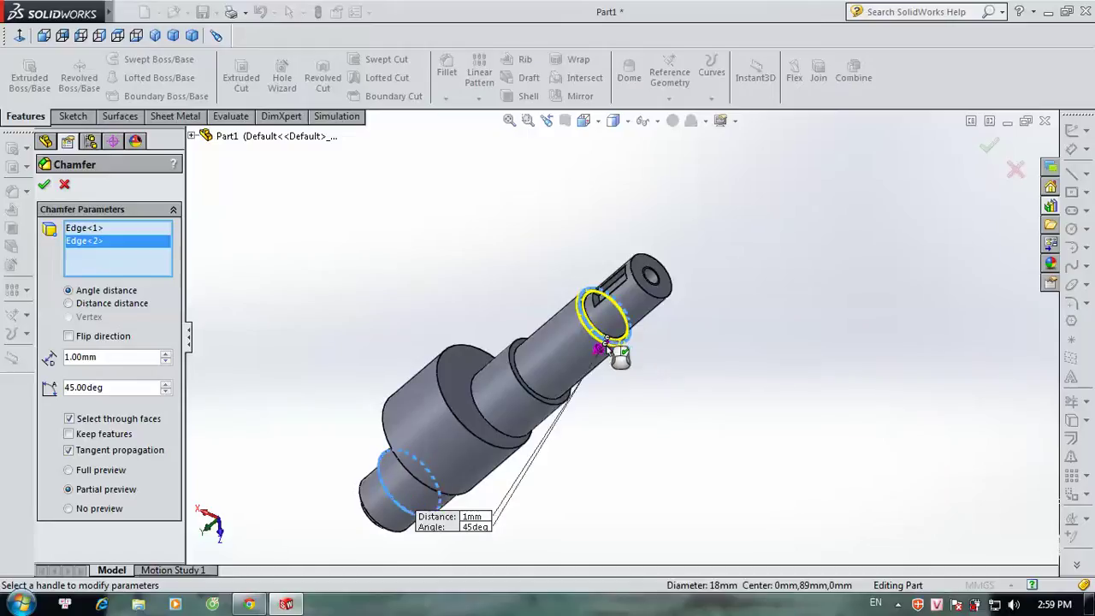
scroll(670, 390, up, 2)
scroll(674, 381, up, 2)
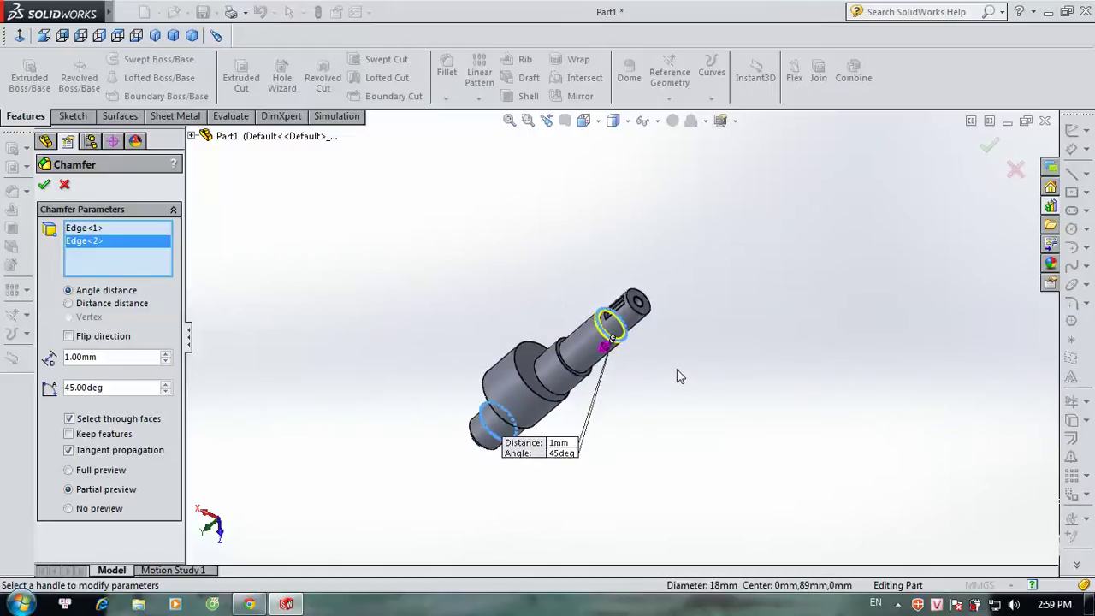
middle_drag(710, 427, 813, 285)
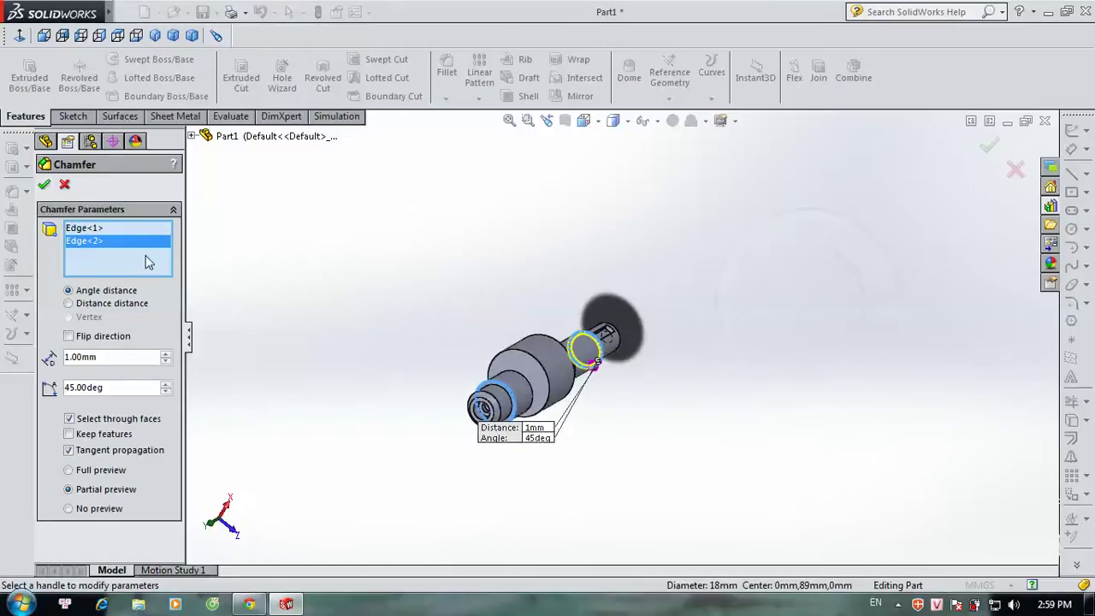
key(Return)
middle_drag(463, 239, 756, 323)
key(ctrl+z)
drag(733, 402, 694, 494)
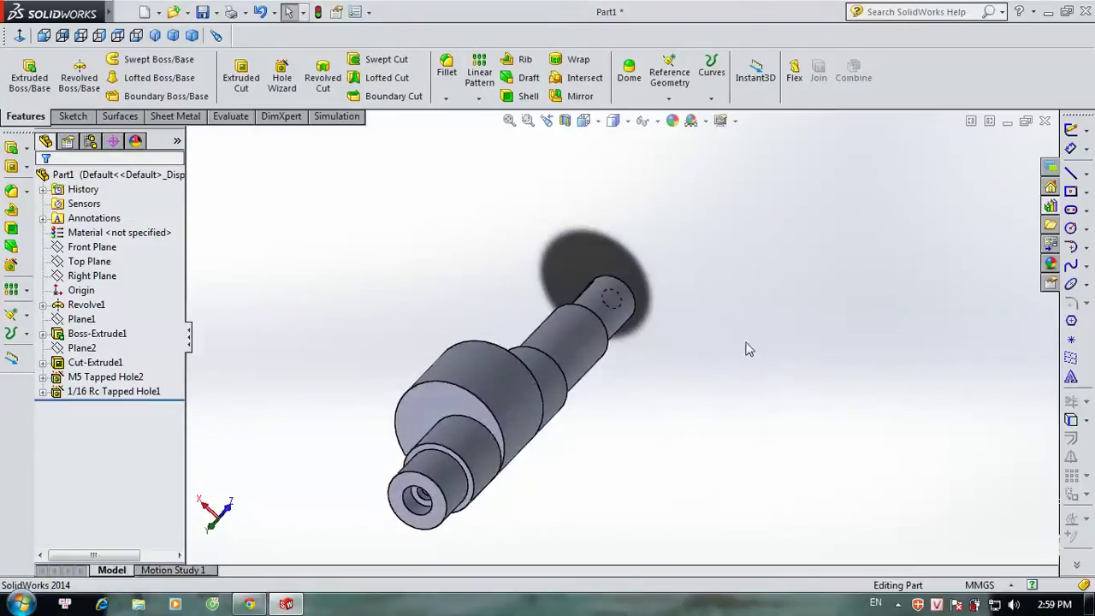
middle_drag(739, 477, 659, 477)
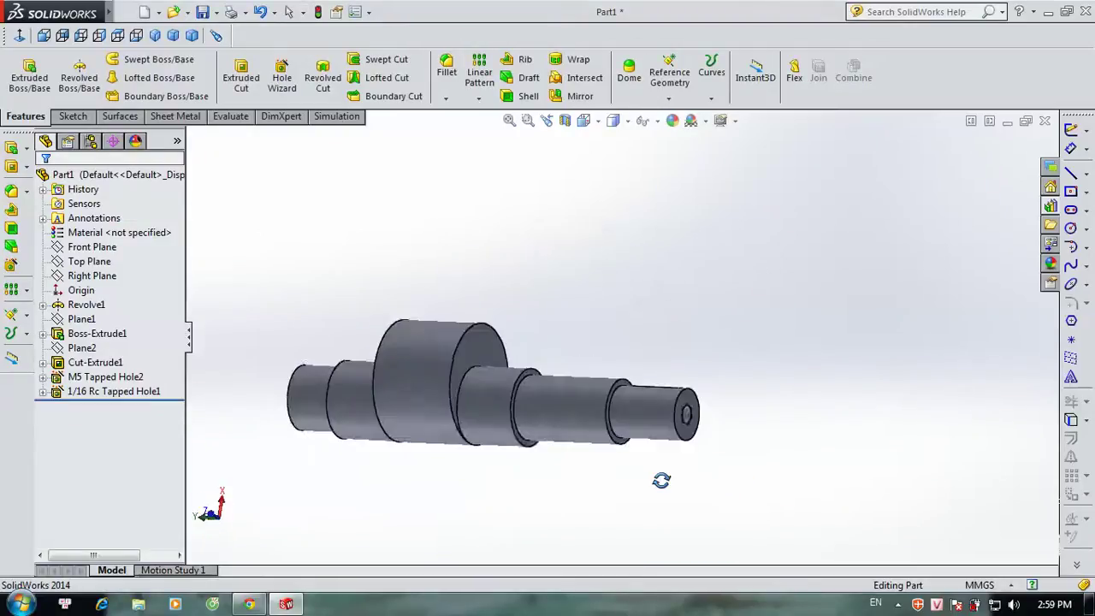
Step: Chamfer the edge at the bored end by 2 mm
click(476, 101)
click(471, 127)
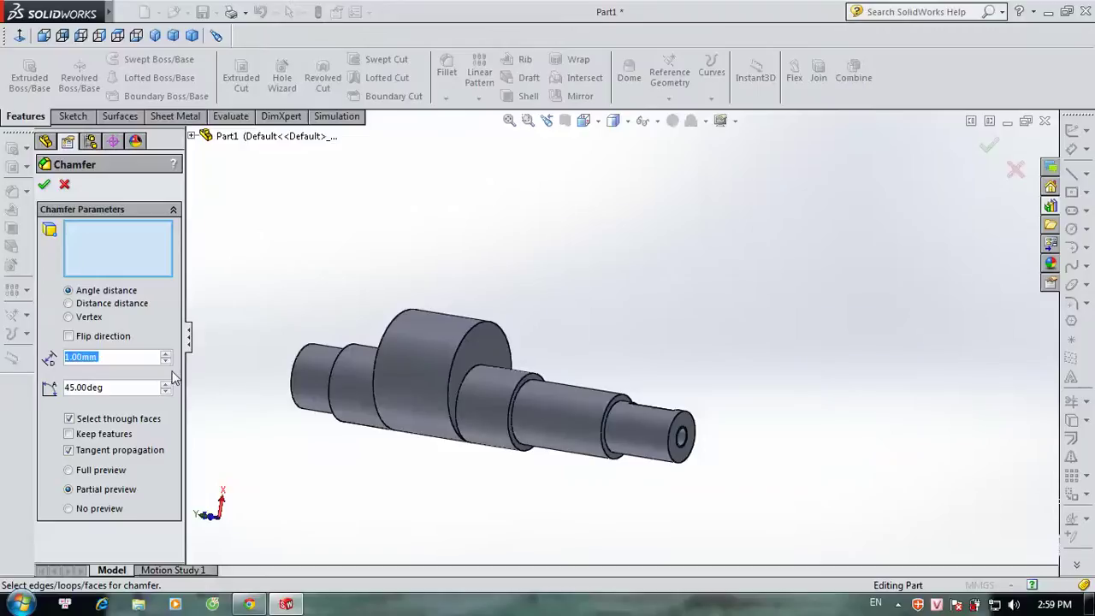
text(2)
key(Return)
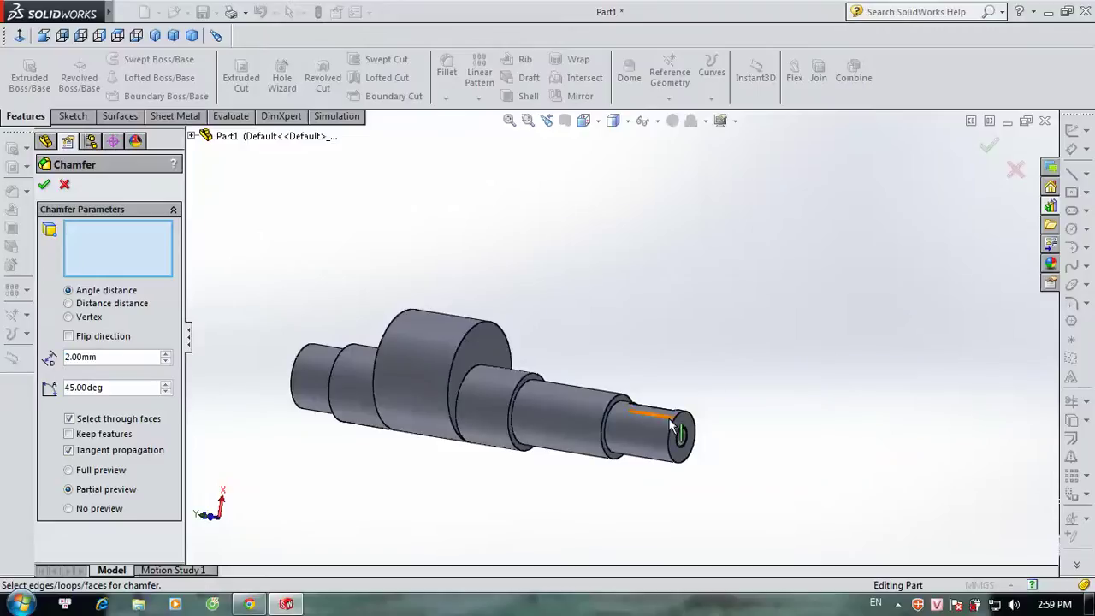
click(678, 433)
key(Return)
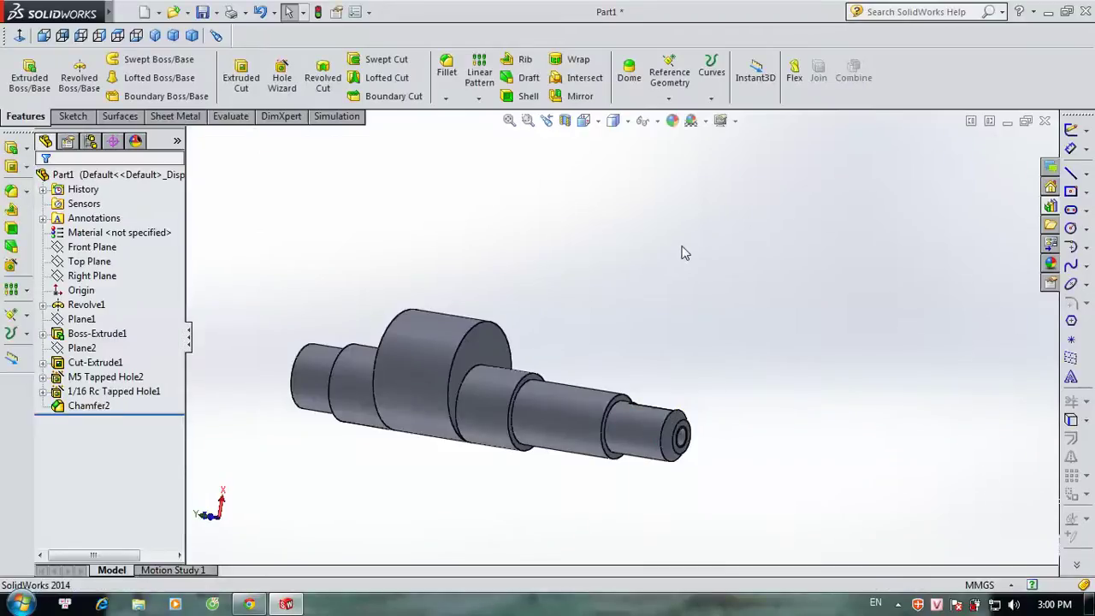
Step: Chamfer the step edge and the bored end's outer rim by 1 mm
click(445, 99)
click(476, 129)
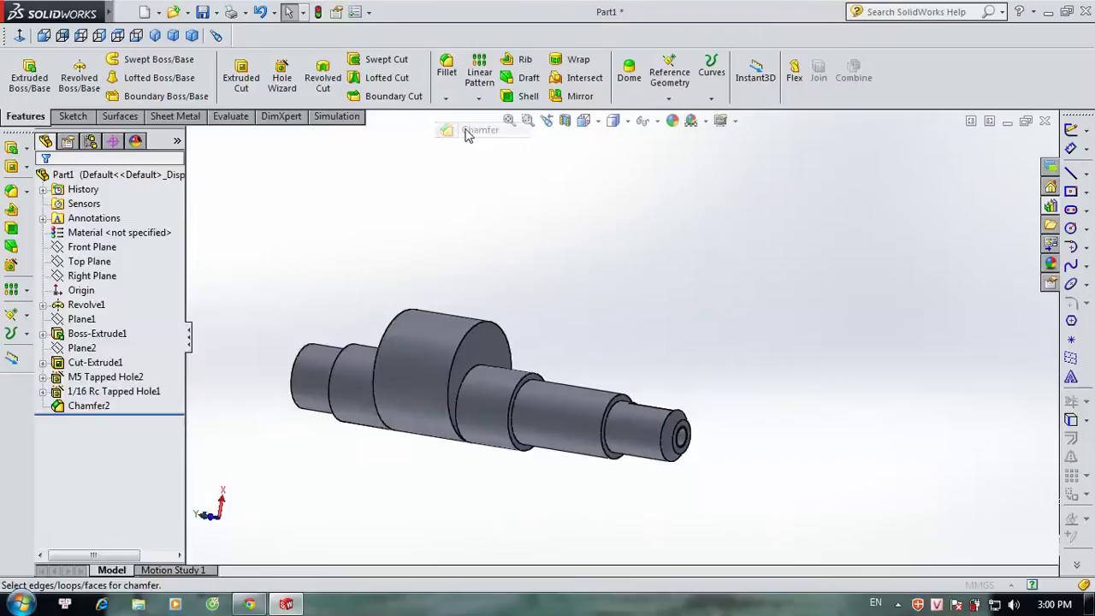
text(1)
key(Return)
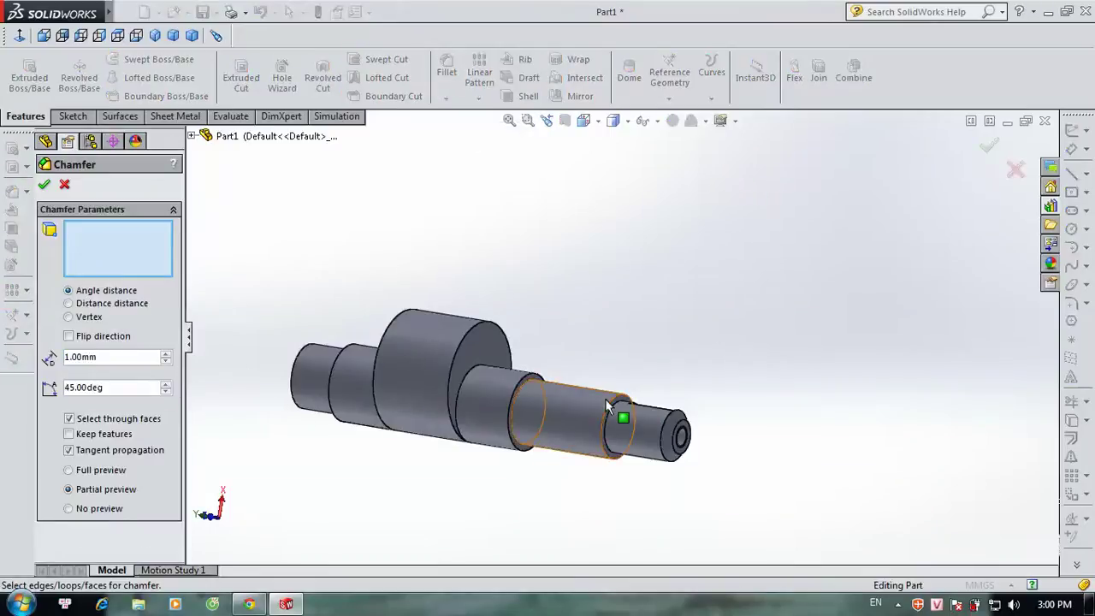
click(617, 415)
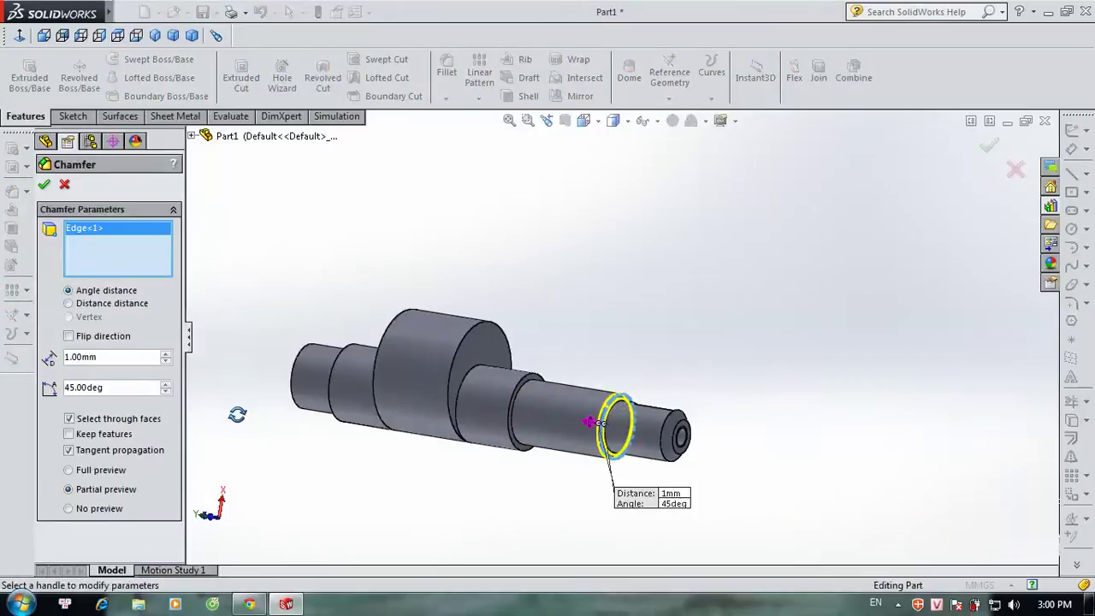
middle_drag(227, 415, 254, 432)
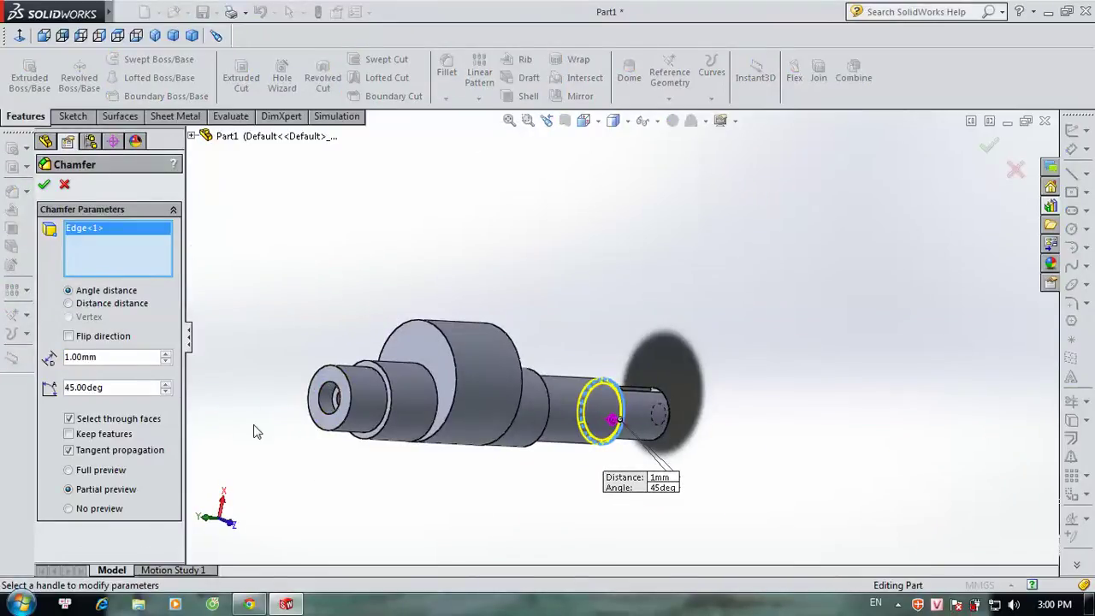
click(328, 371)
right_click(855, 385)
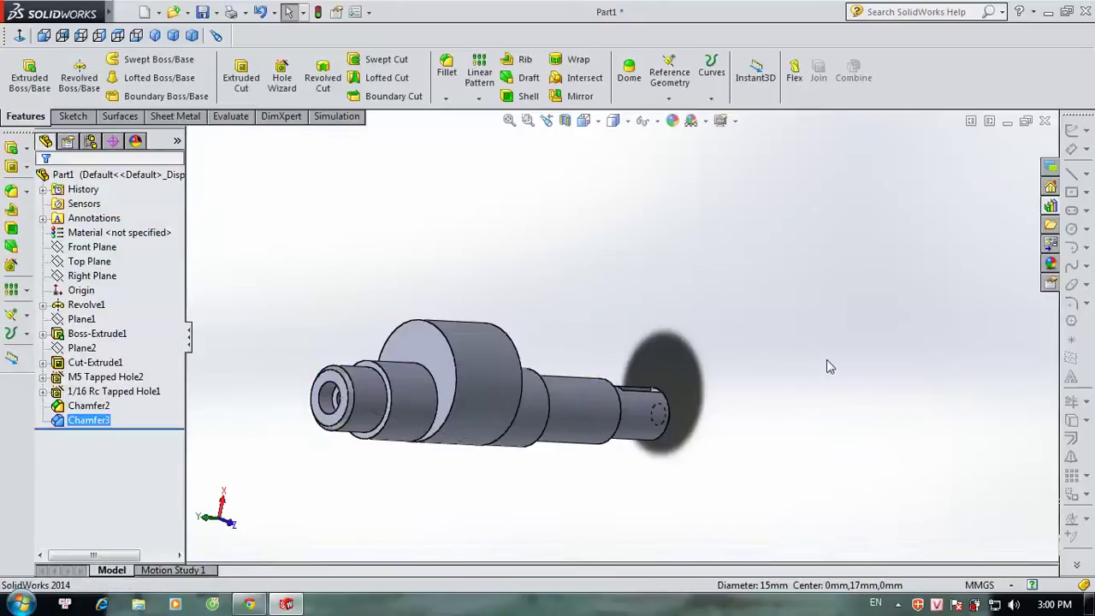
scroll(803, 259, up, 3)
Step: Save the part as 'truc 1' in the cadd folder on the Desktop
mouse_move(685, 462)
middle_down()
mouse_move(610, 524)
mouse_move(616, 479)
middle_up()
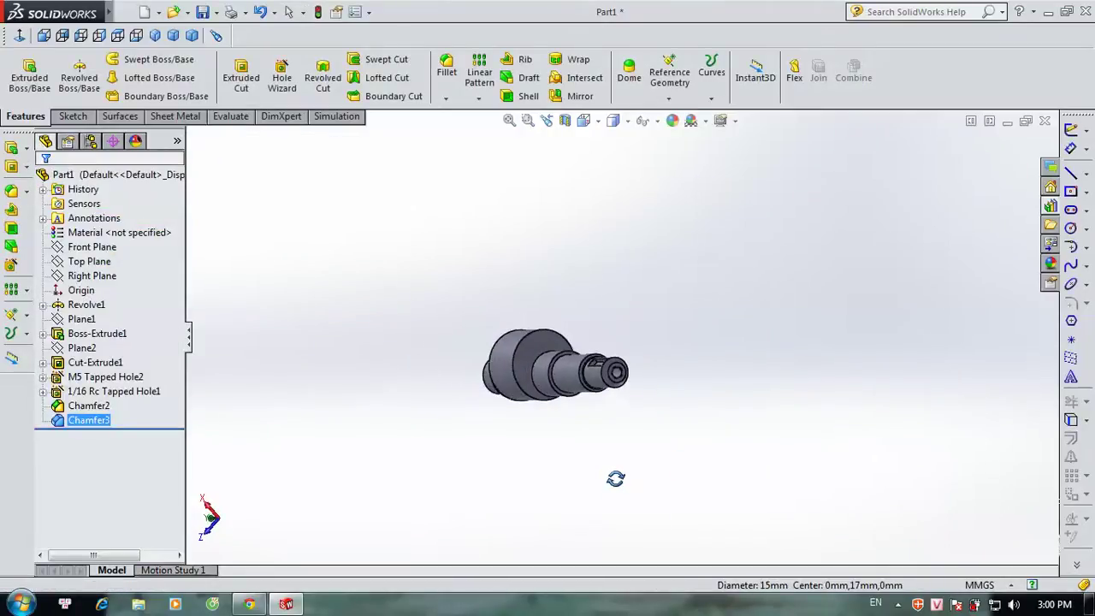
mouse_move(591, 448)
middle_down()
mouse_move(685, 552)
mouse_move(741, 399)
mouse_move(739, 242)
middle_up()
click(812, 257)
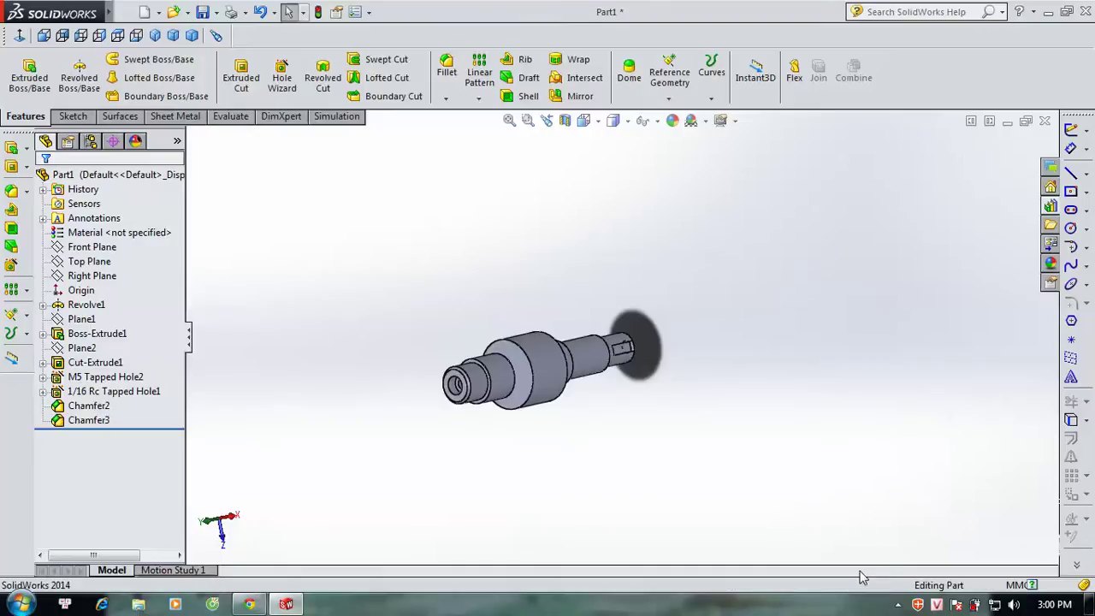
key(ctrl+s)
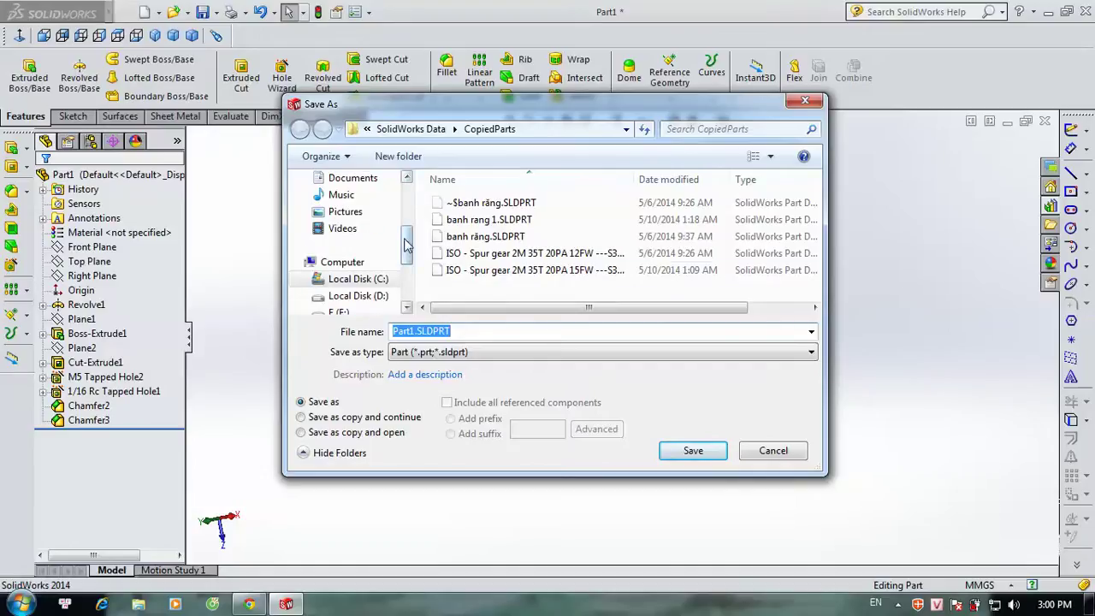
drag(405, 245, 407, 195)
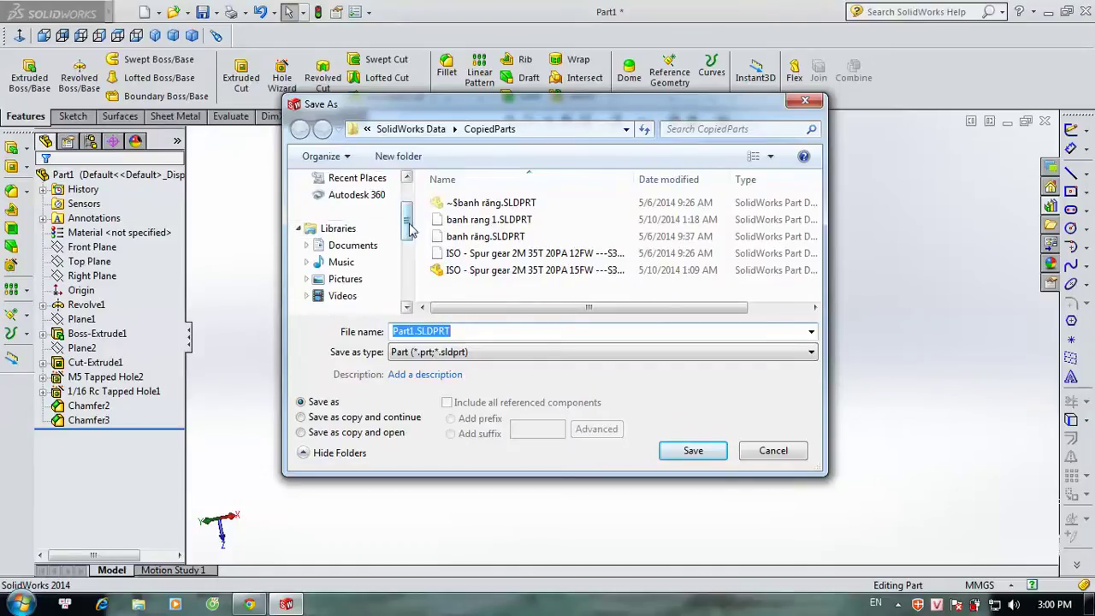
click(346, 202)
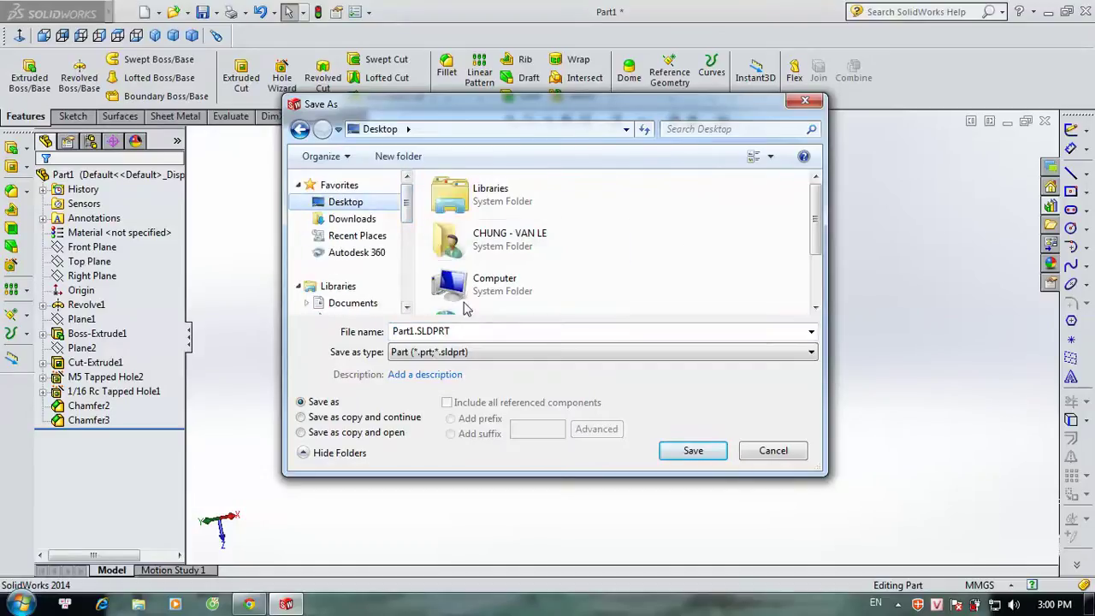
drag(815, 217, 815, 274)
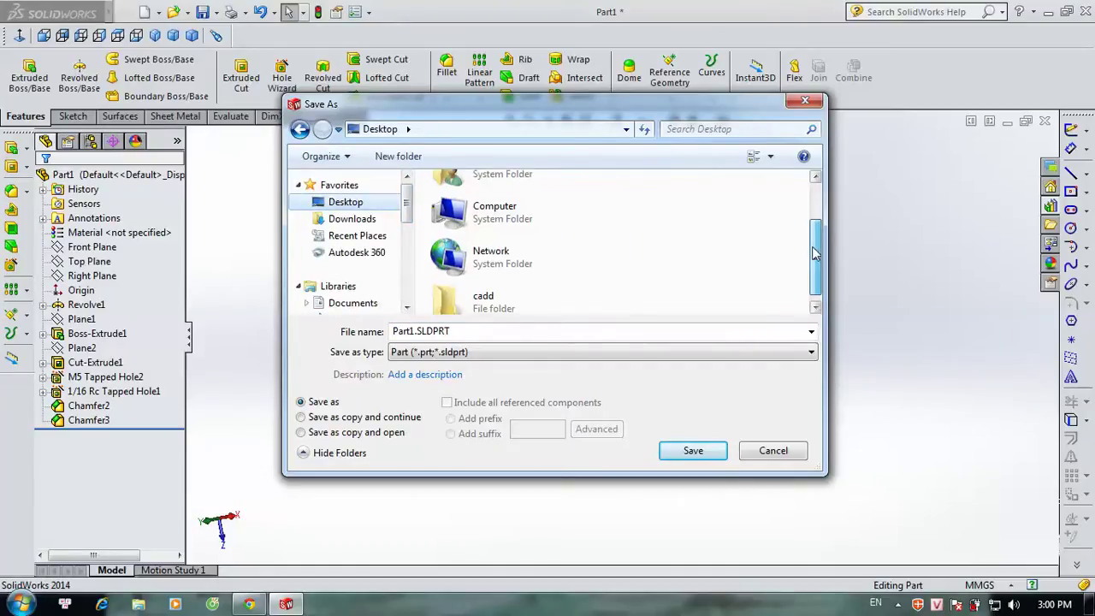
double_click(521, 288)
double_click(500, 330)
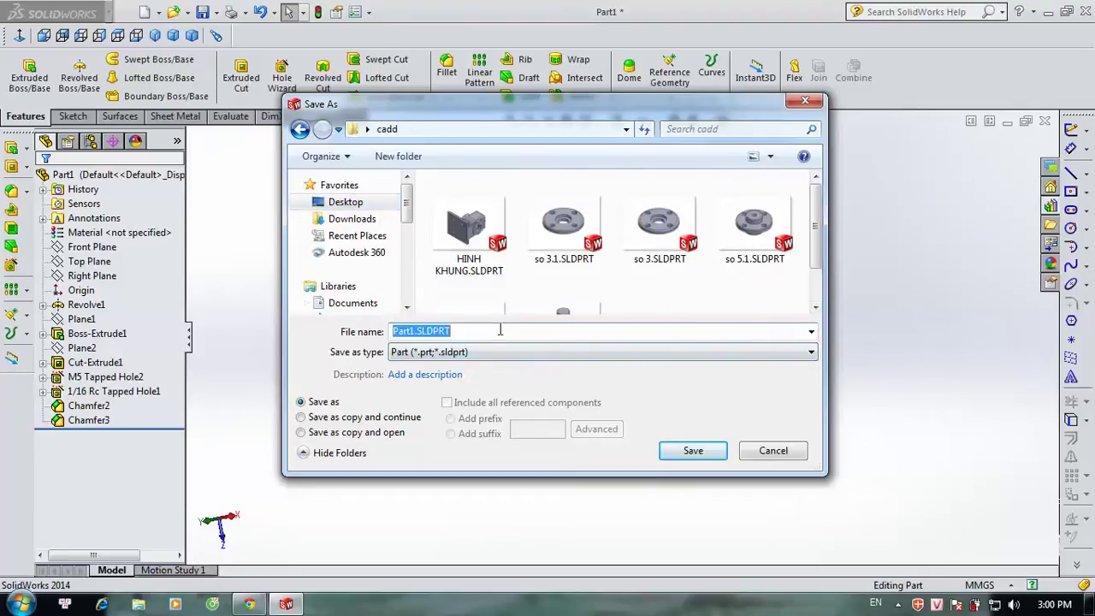
text(truc 1)
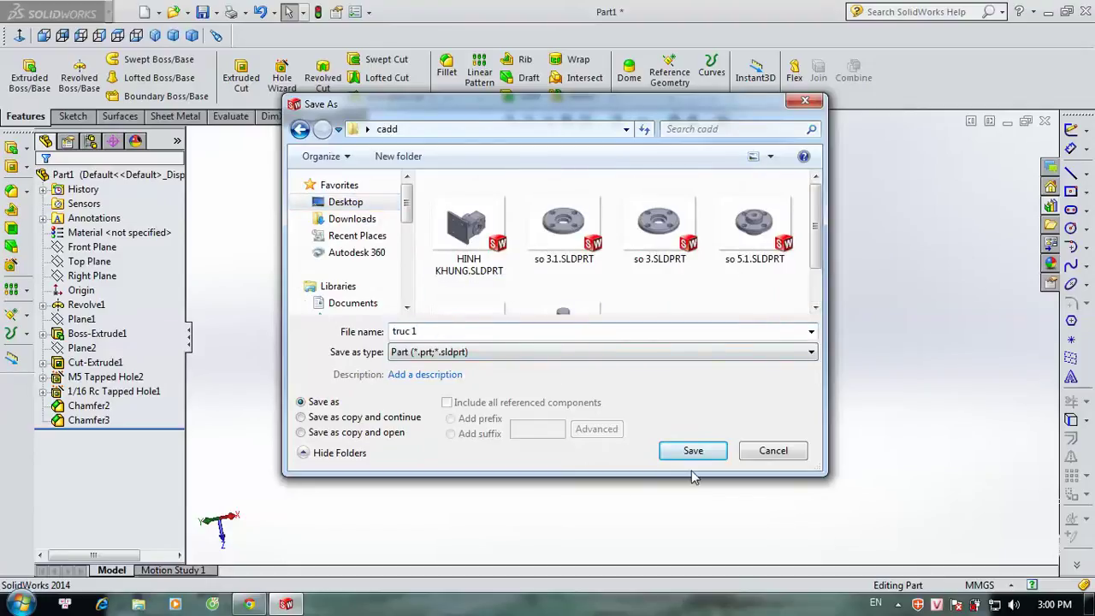
click(693, 451)
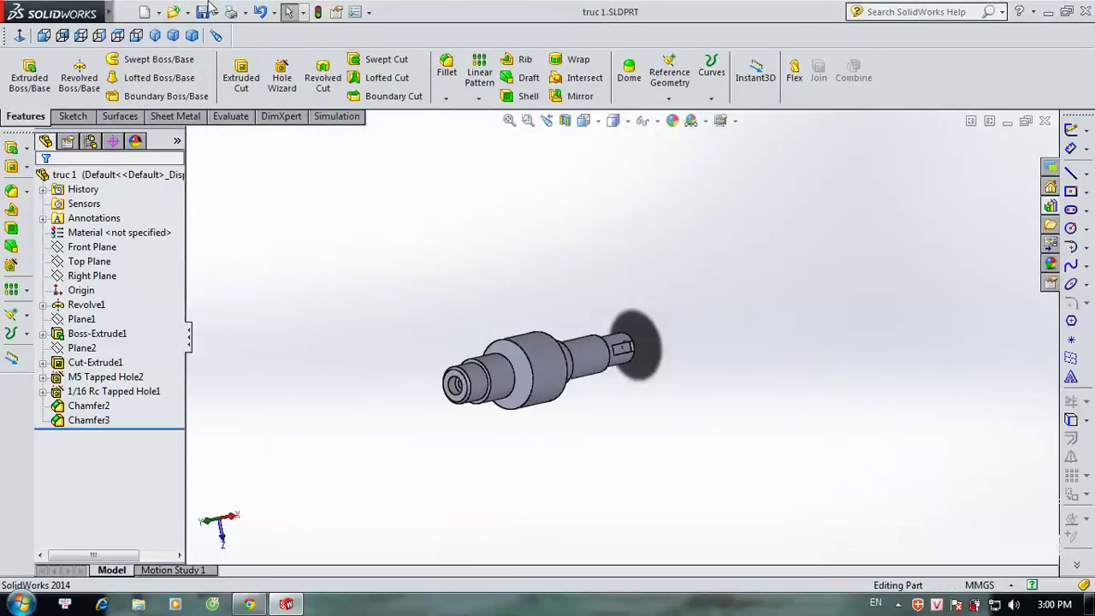
Step: Create a new part, Part2, and view its Top Plane normal-to
right_drag(700, 280, 697, 366)
drag(697, 366, 796, 372)
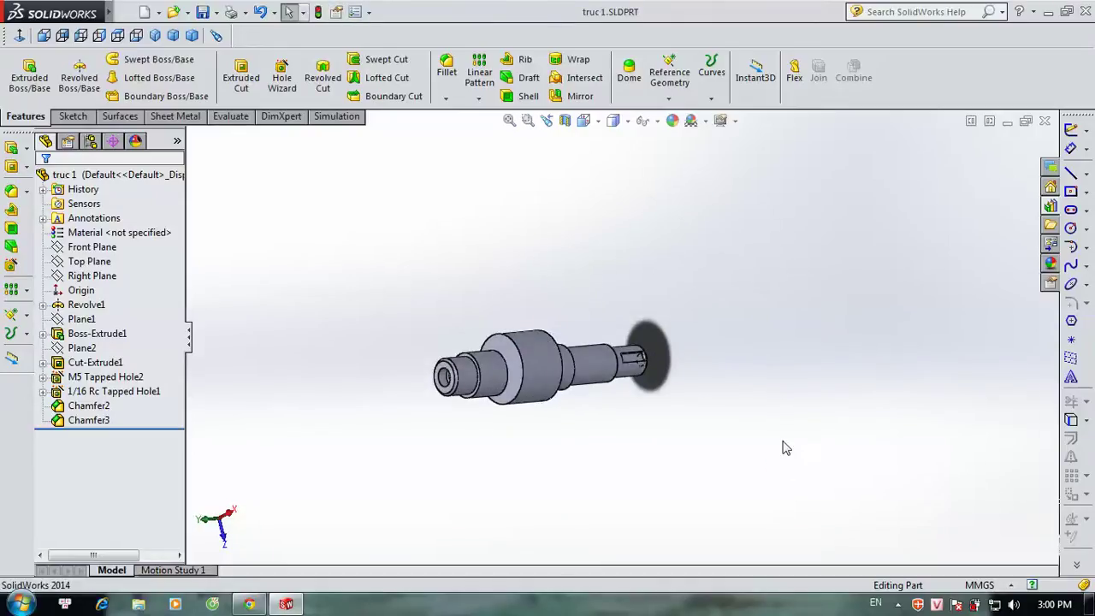
key(ctrl+n)
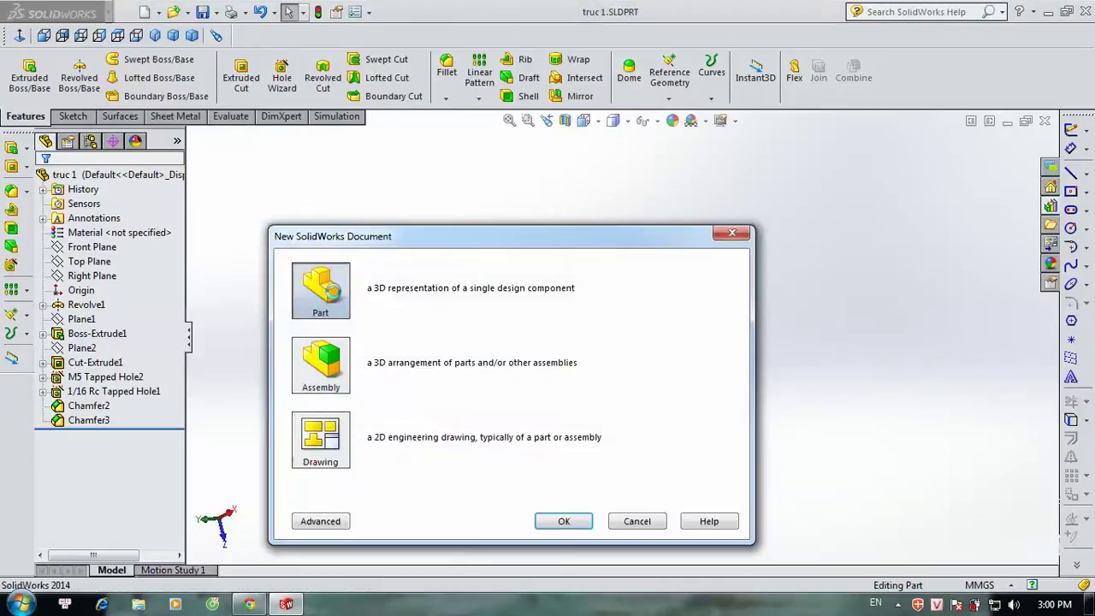
double_click(336, 297)
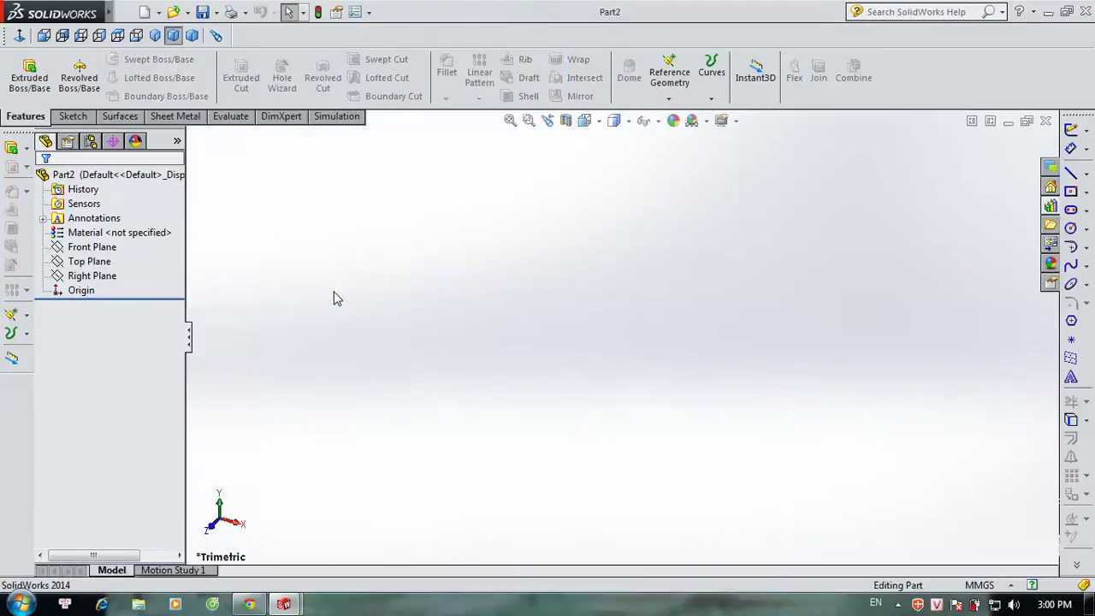
click(93, 247)
click(90, 261)
click(137, 232)
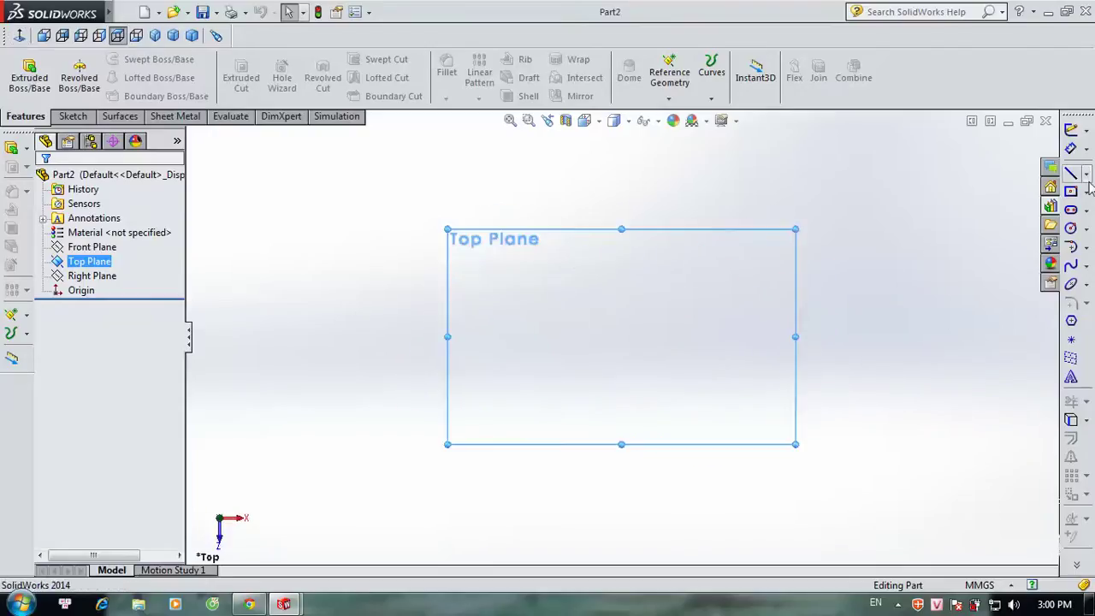
Step: Draw a vertical centerline upward from the origin
click(1087, 175)
click(1027, 190)
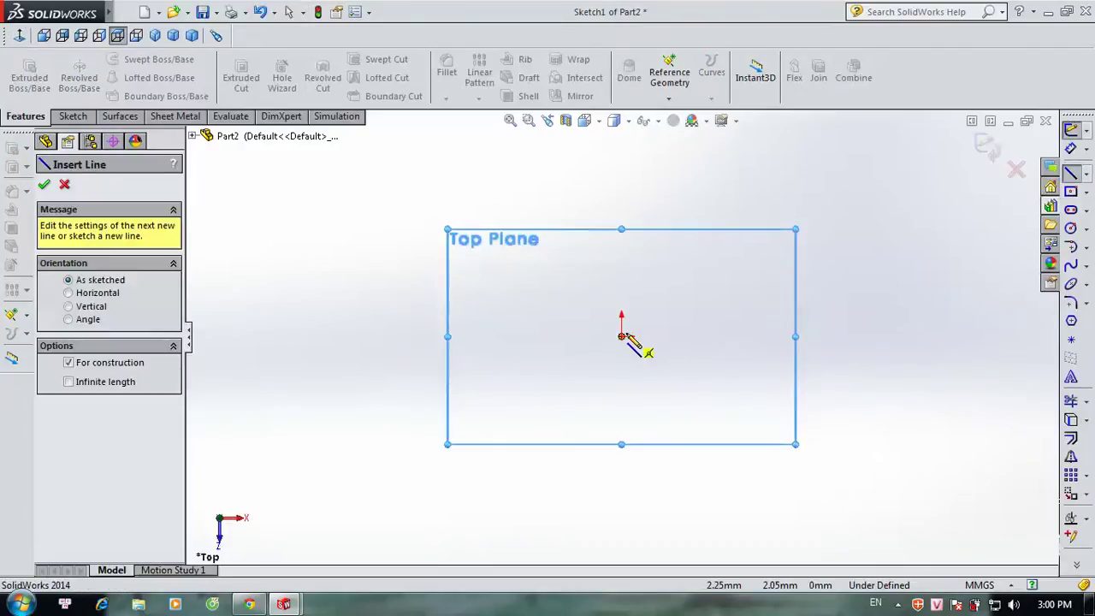
click(622, 336)
click(621, 163)
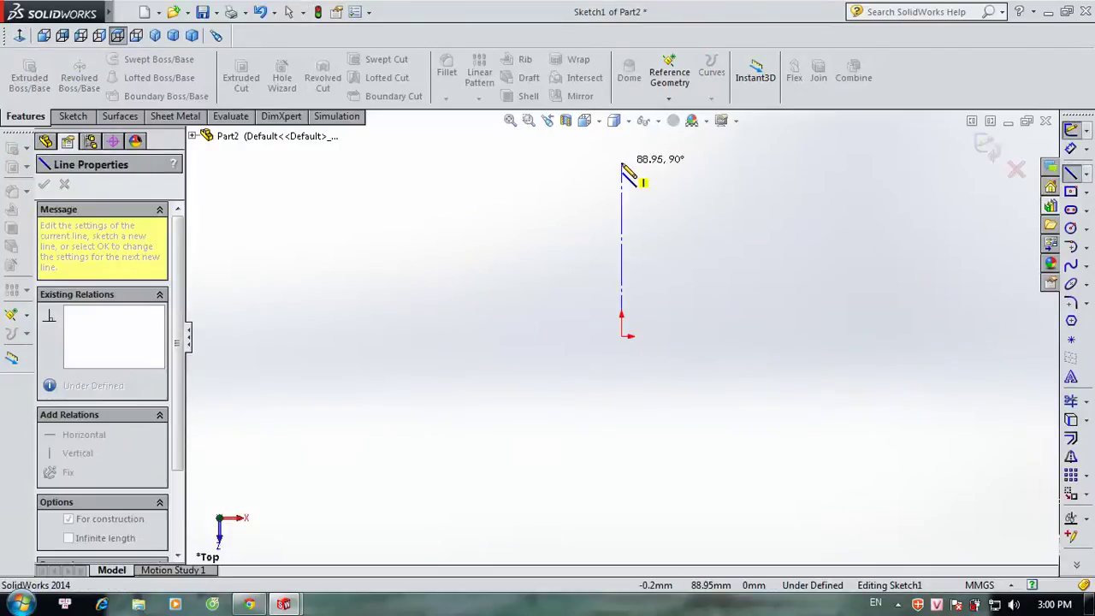
key(Escape)
Step: Draw a horizontal line right of the origin and a vertical line up from its end
click(73, 115)
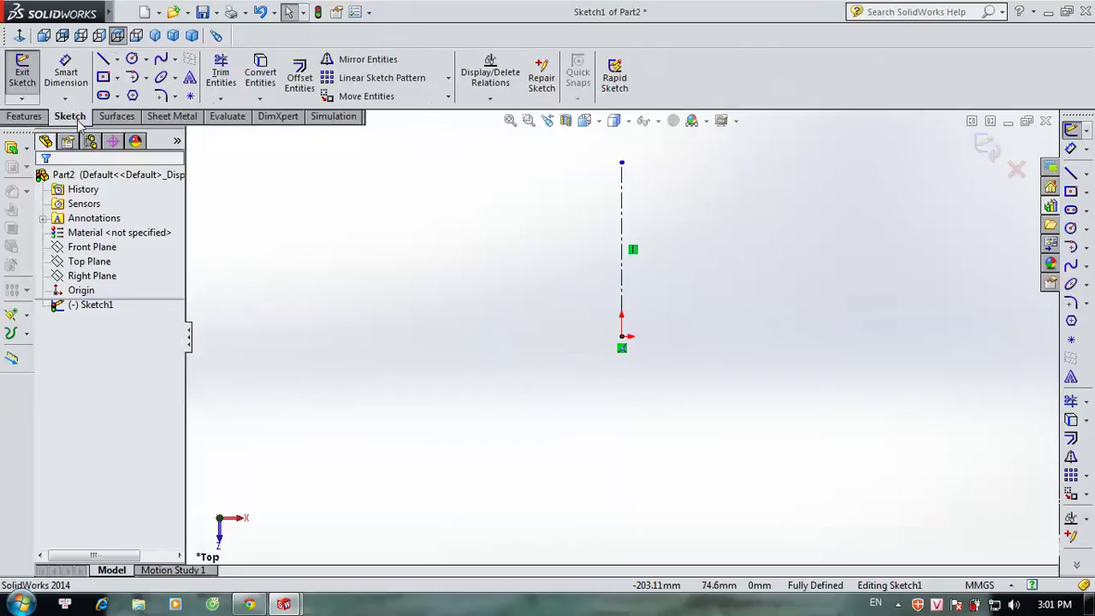
click(898, 605)
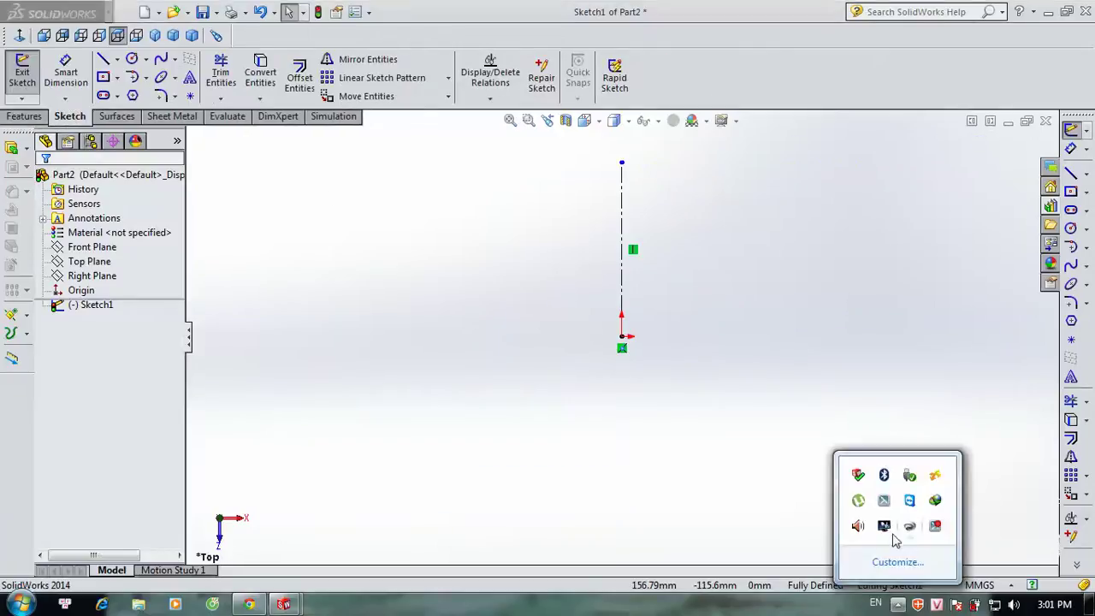
click(730, 440)
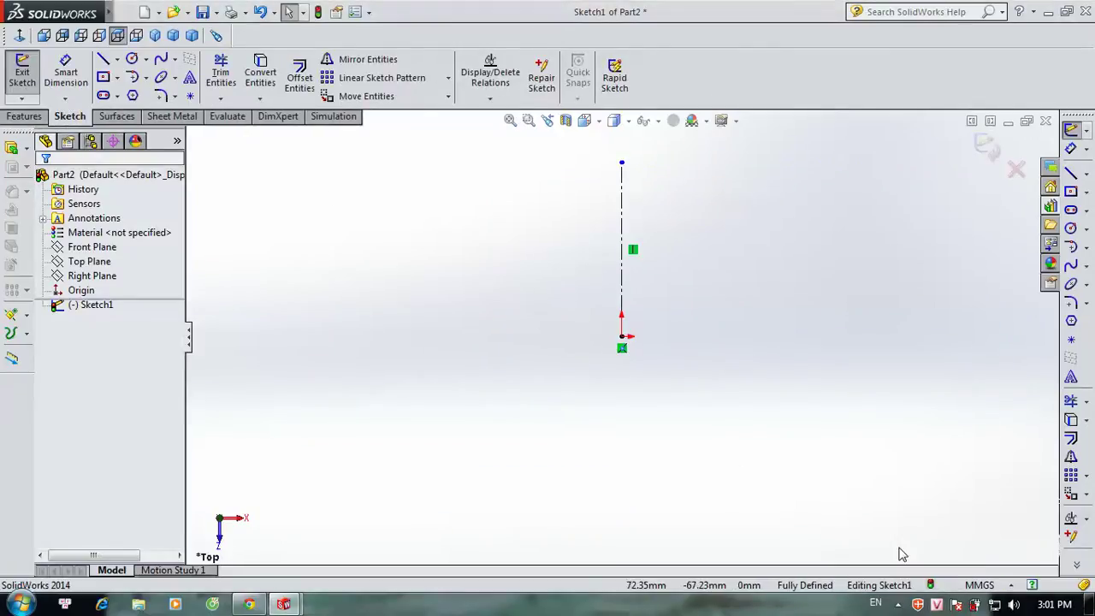
click(103, 59)
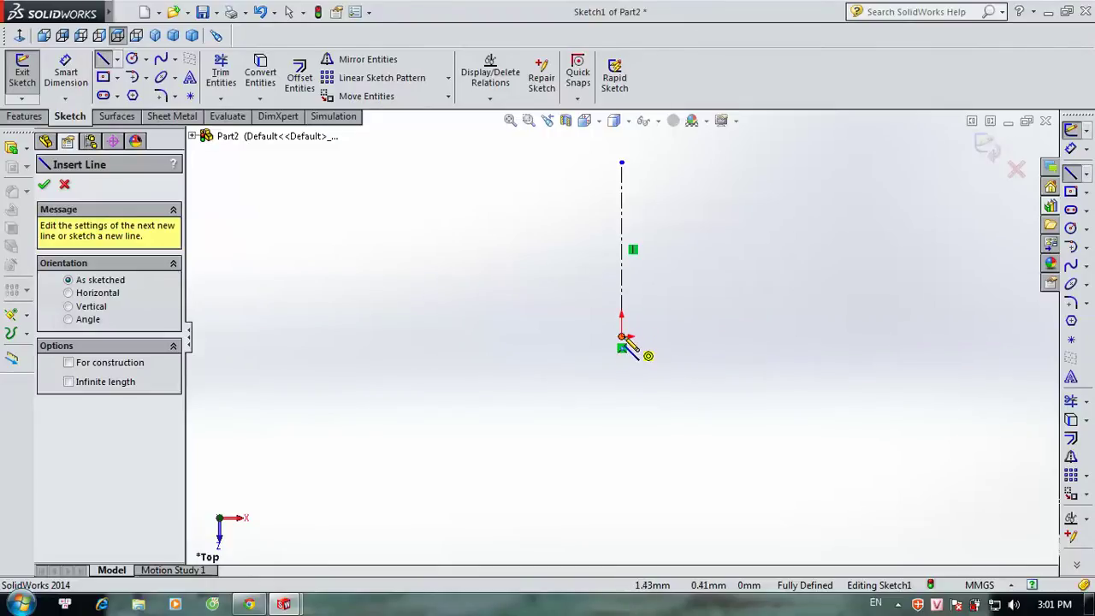
click(622, 337)
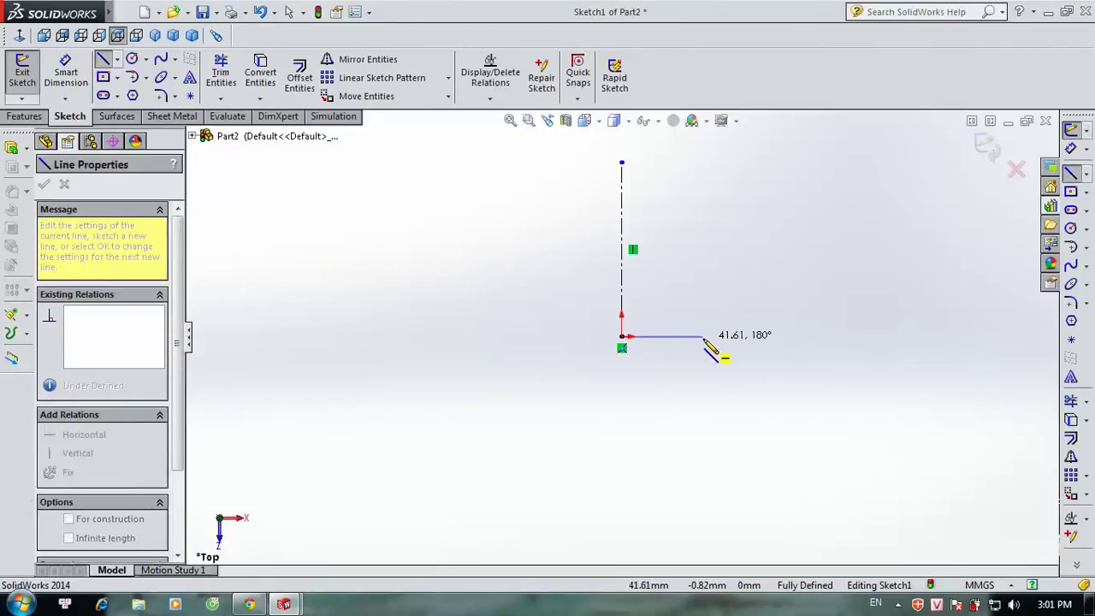
click(703, 337)
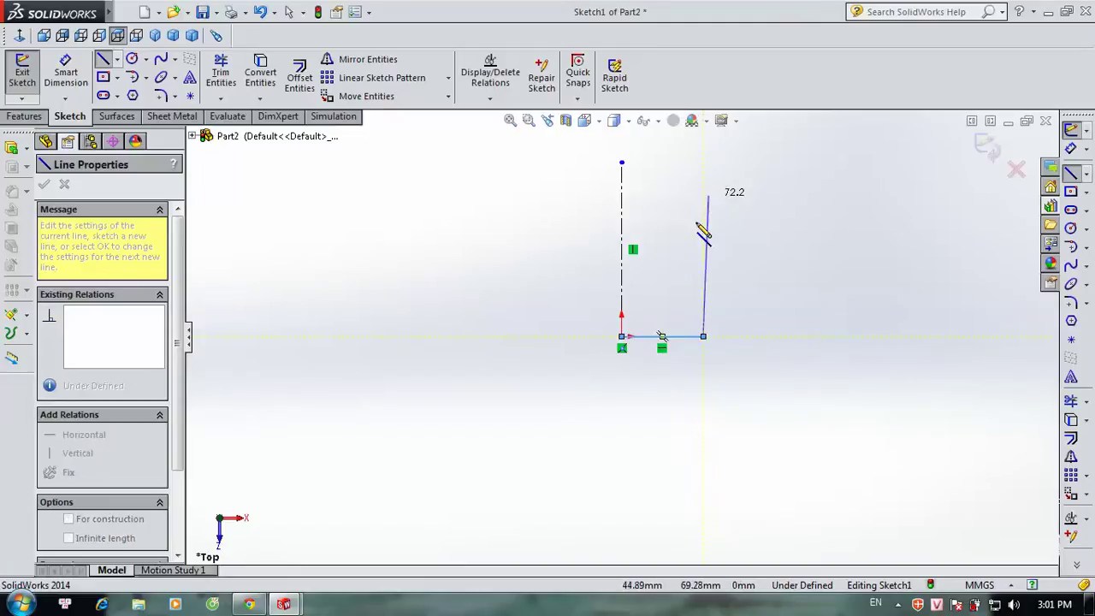
click(703, 243)
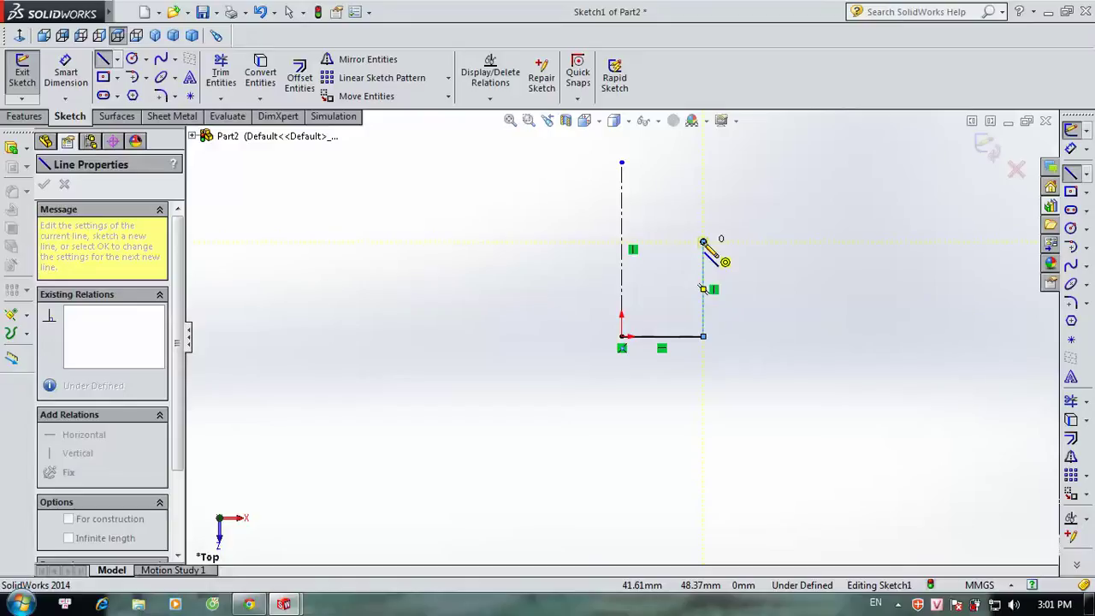
key(Escape)
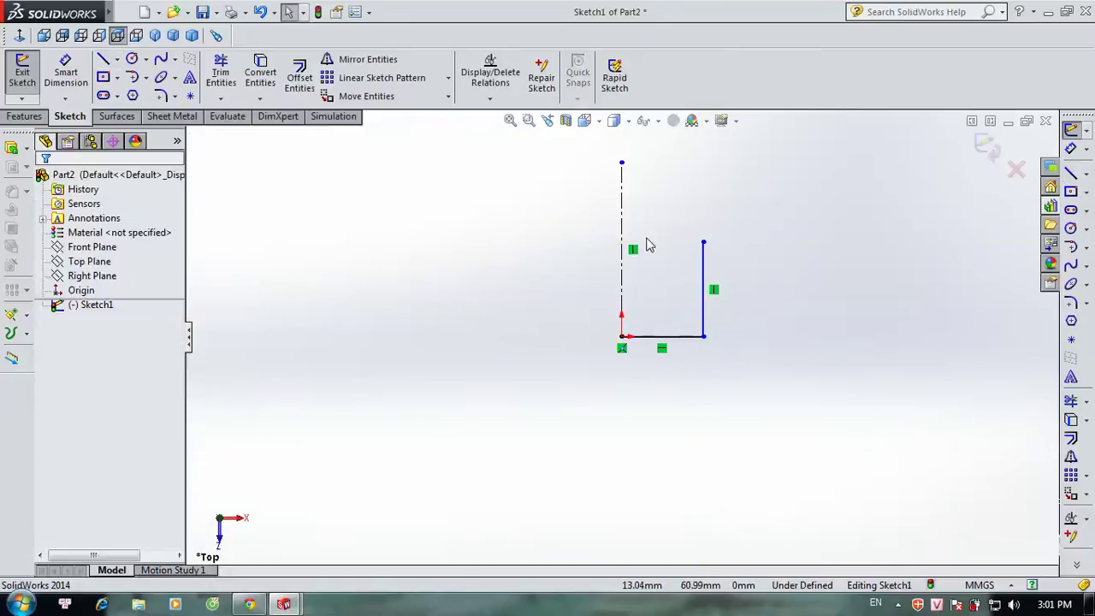
scroll(594, 451, up, 2)
Step: Dimension the vertical centerline at 68 mm, placed to its left
click(65, 72)
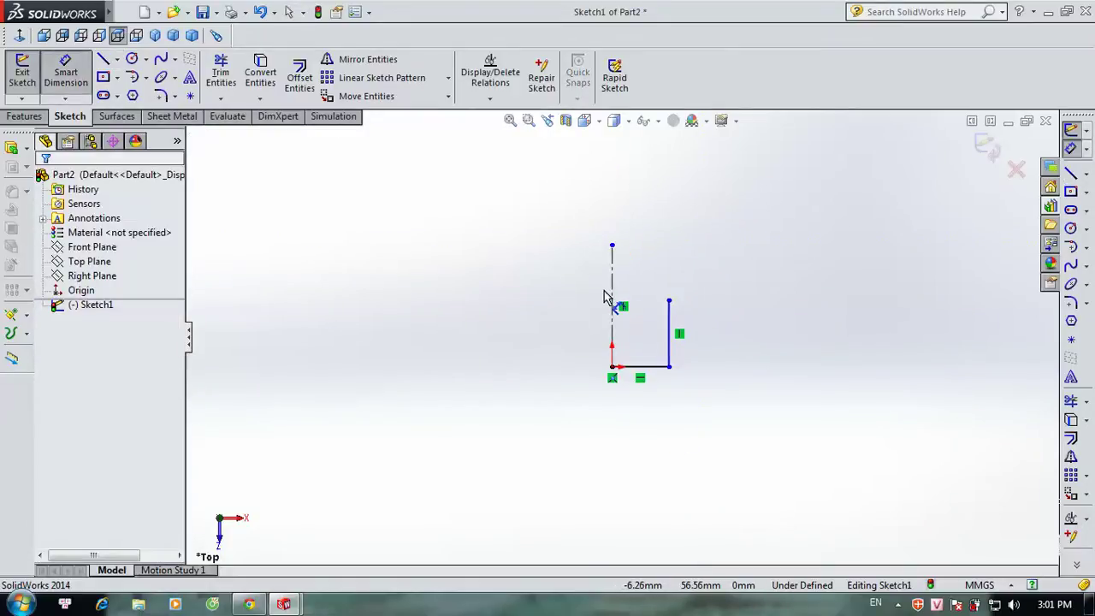
click(613, 312)
click(554, 338)
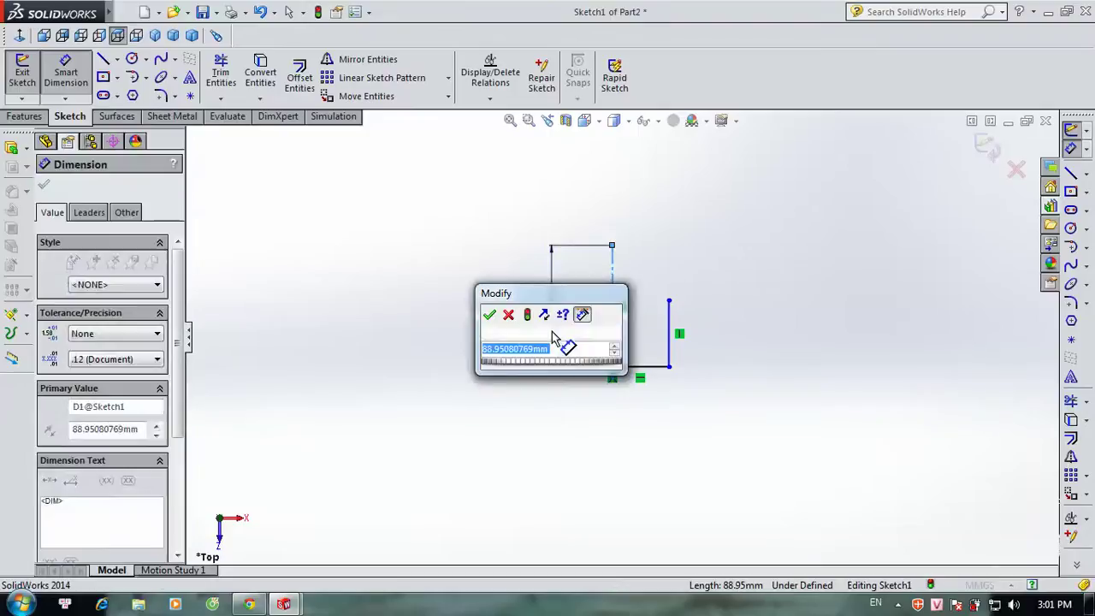
text(68)
key(Return)
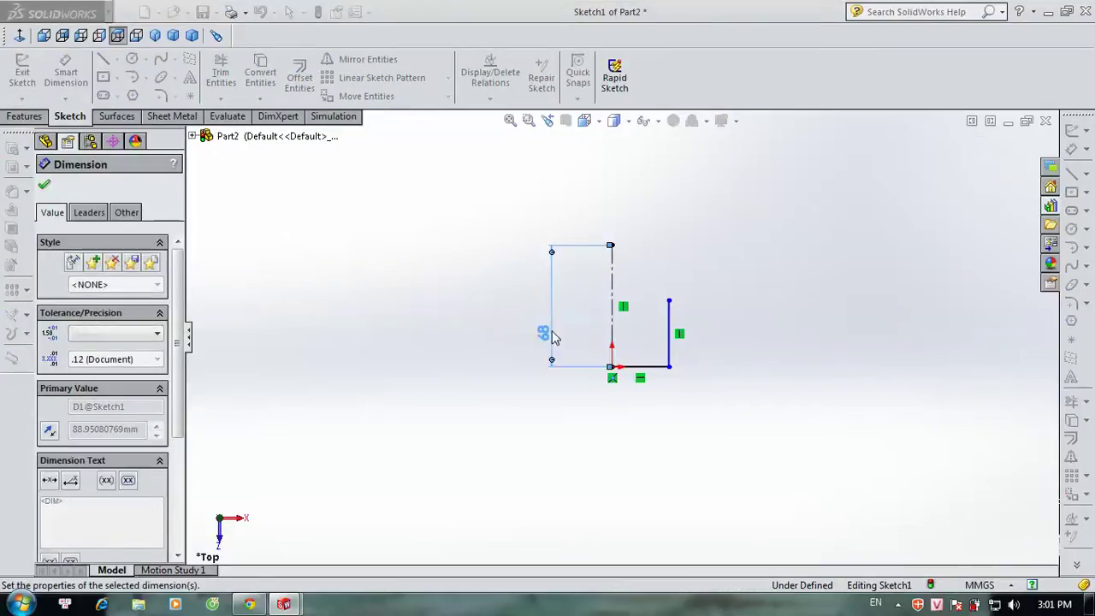
click(788, 322)
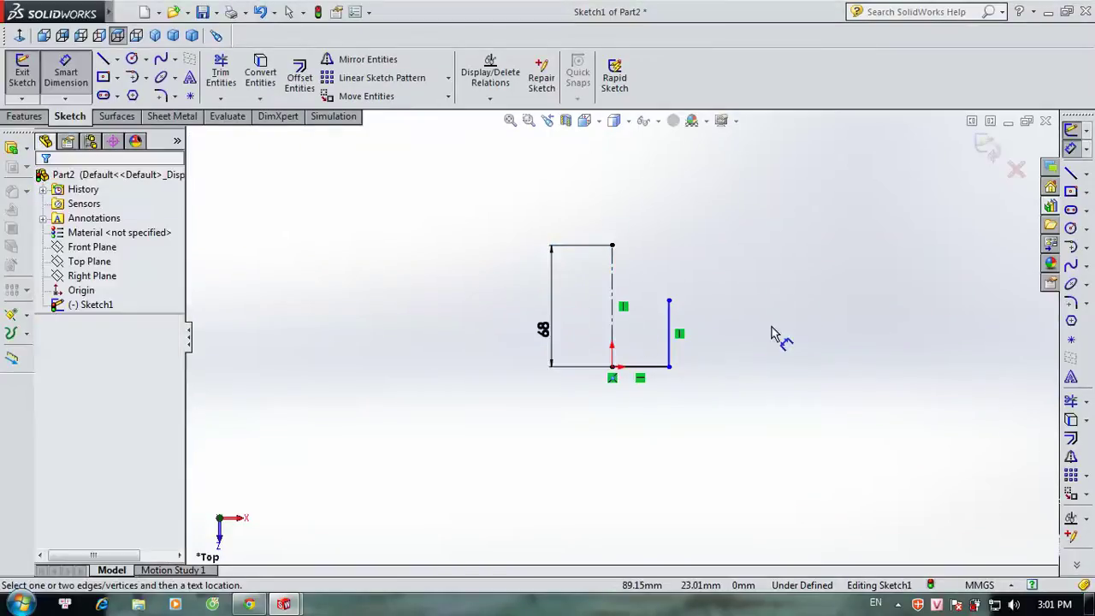
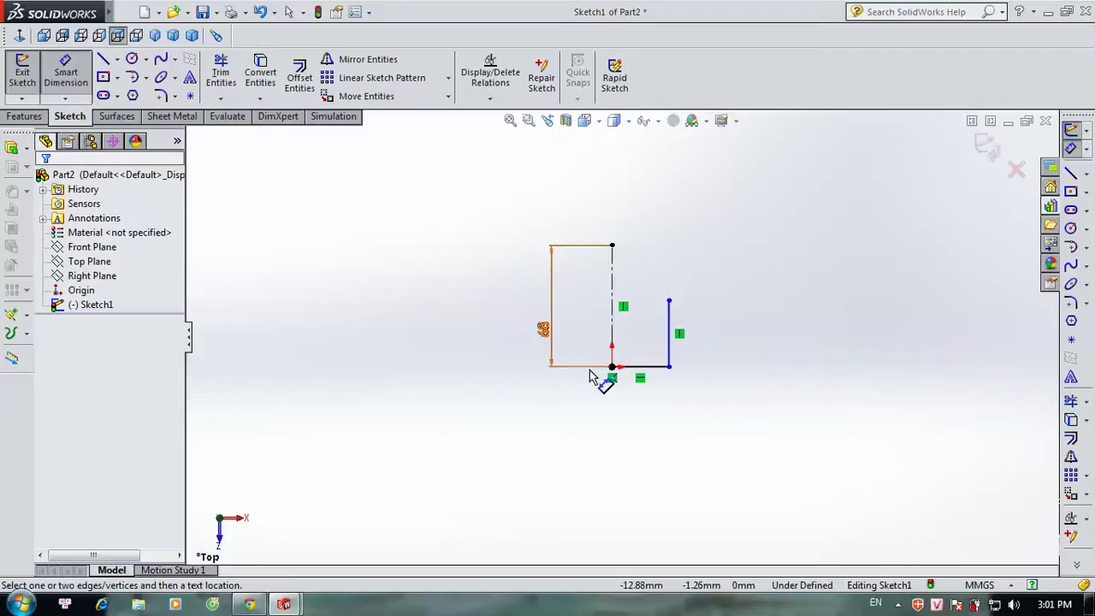
Step: Dimension the short bottom line beside the centreline to 6 mm
click(656, 373)
click(645, 434)
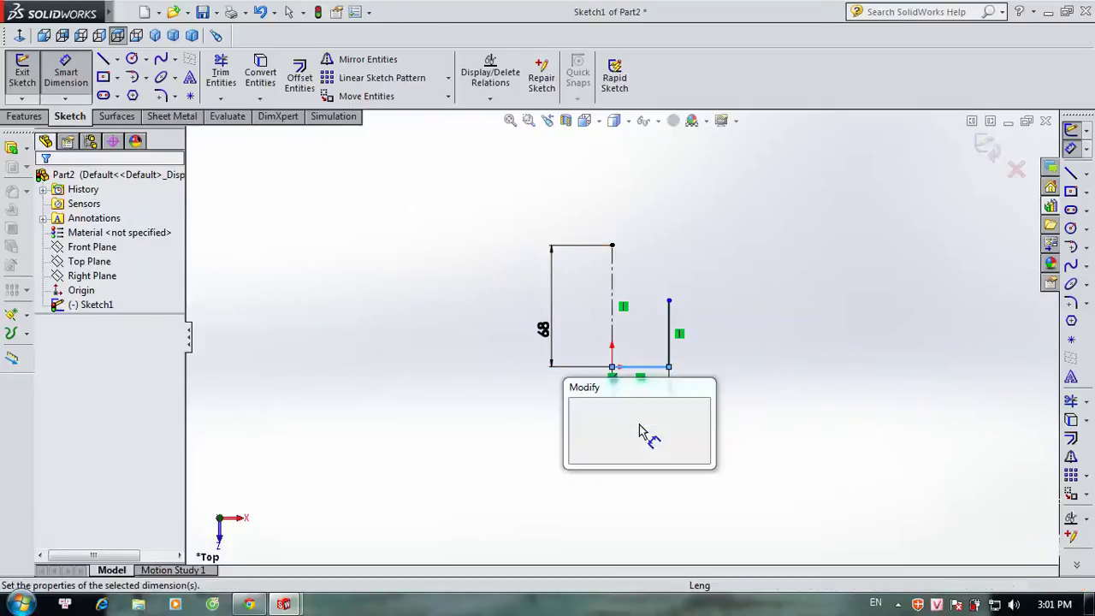
key(Return)
text(6)
key(Return)
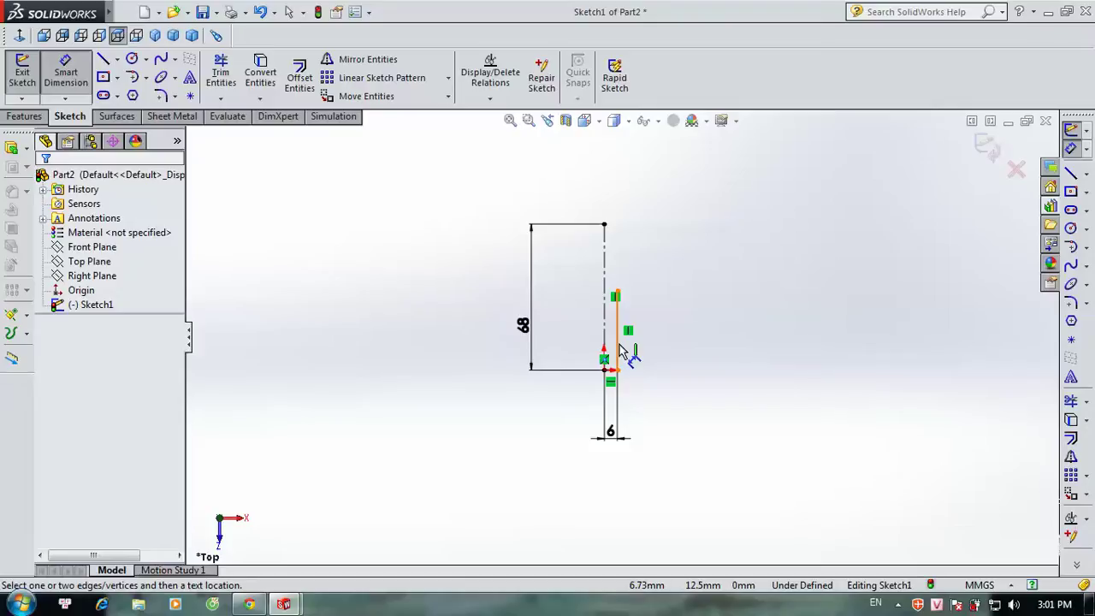
key(Escape)
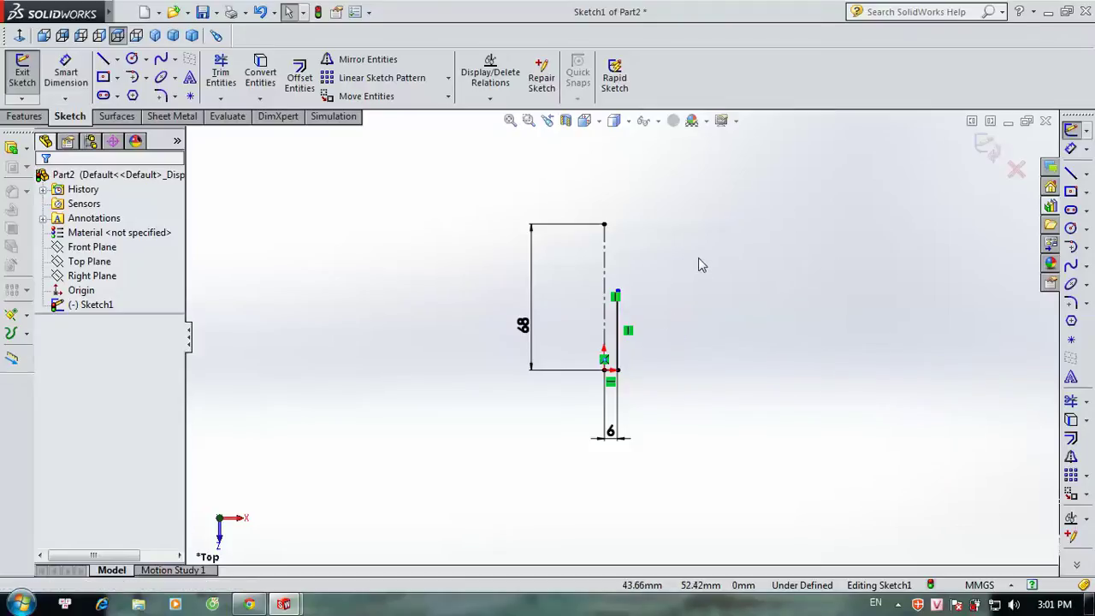
click(102, 59)
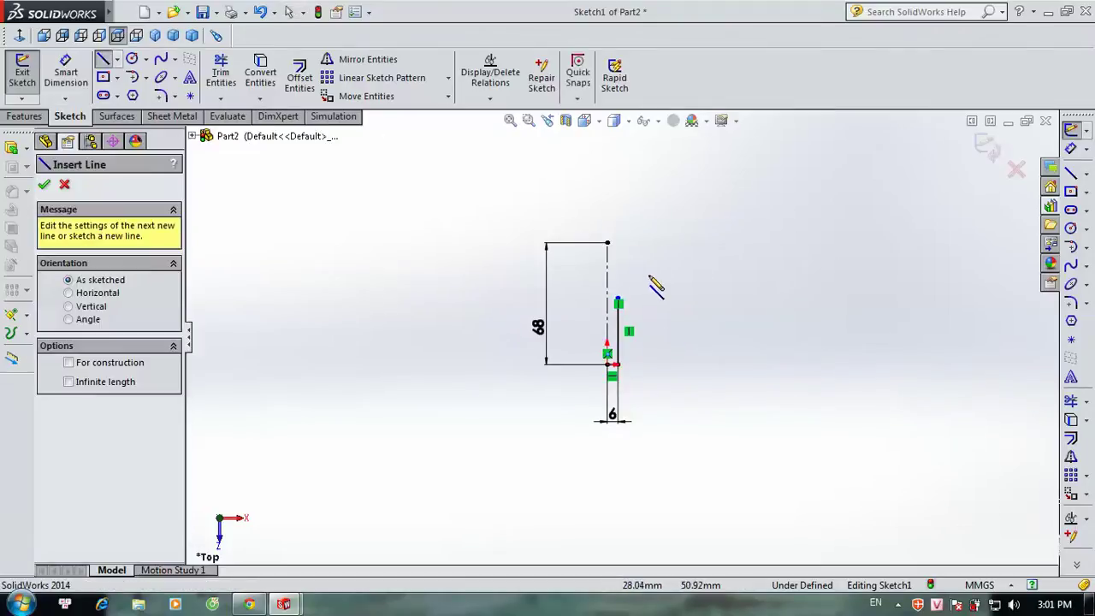
Step: Draw a closed rectangular head outline starting at the top of the centreline
scroll(661, 262, down, 2)
click(584, 236)
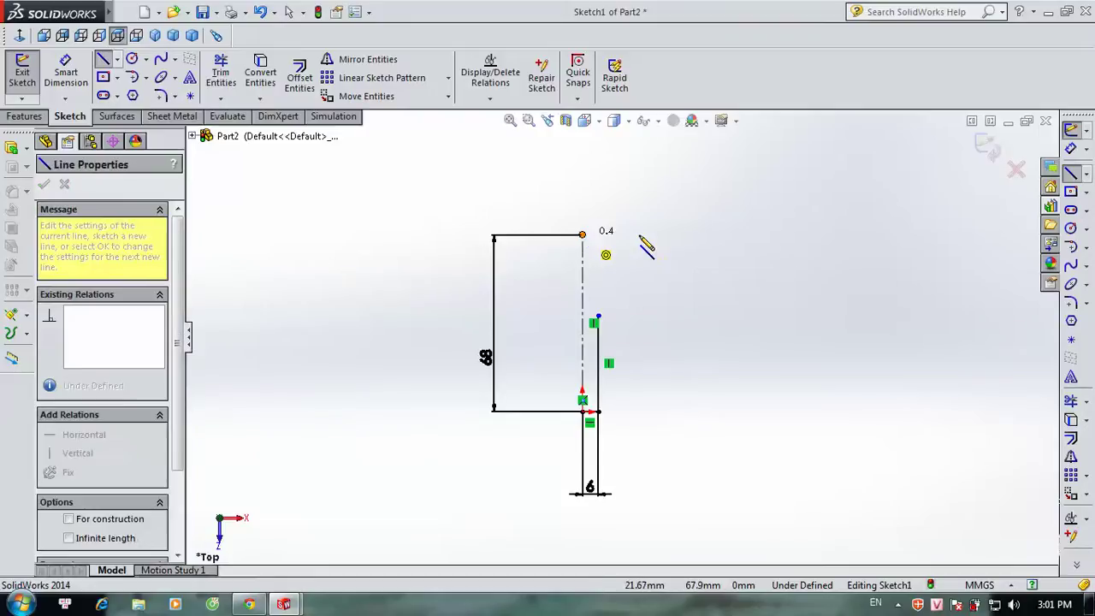
click(645, 235)
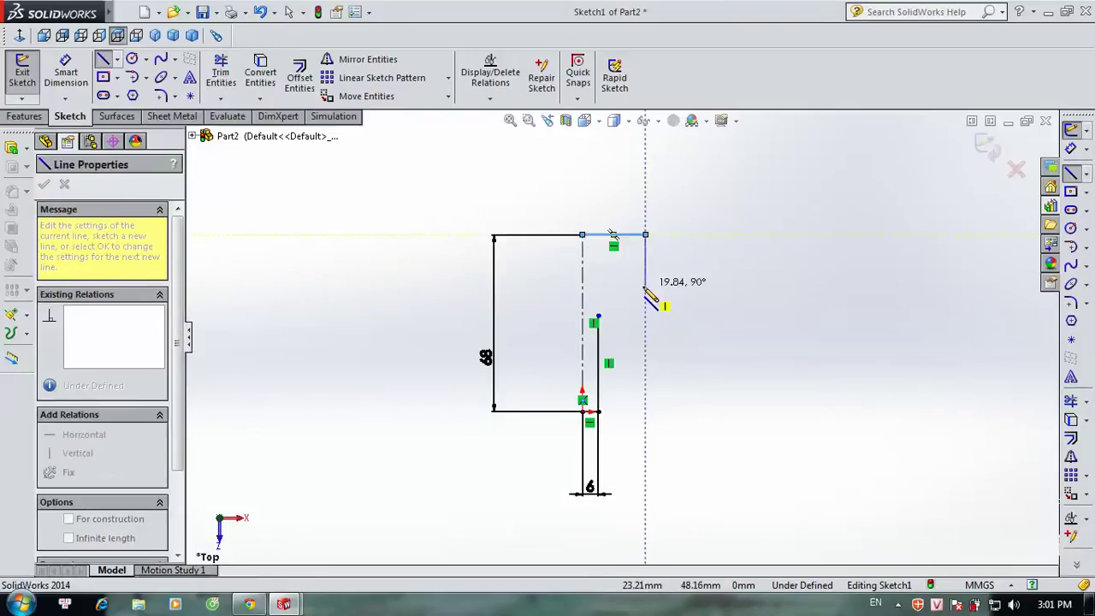
click(645, 286)
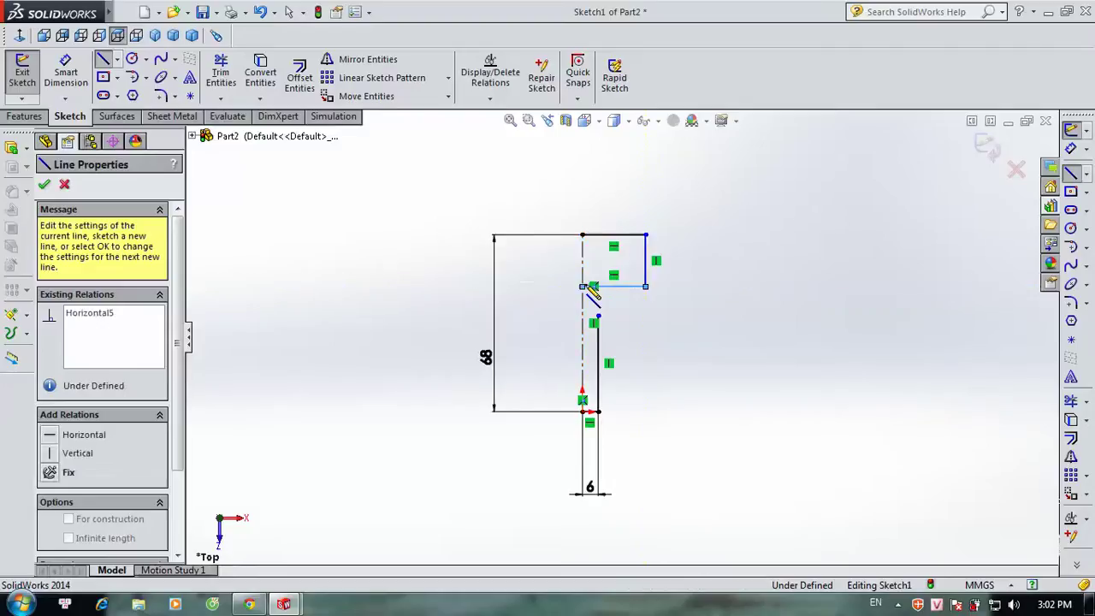
click(583, 286)
key(Escape)
Step: Dimension the head's top edge to 10.50 and its side to 13
click(612, 235)
click(641, 188)
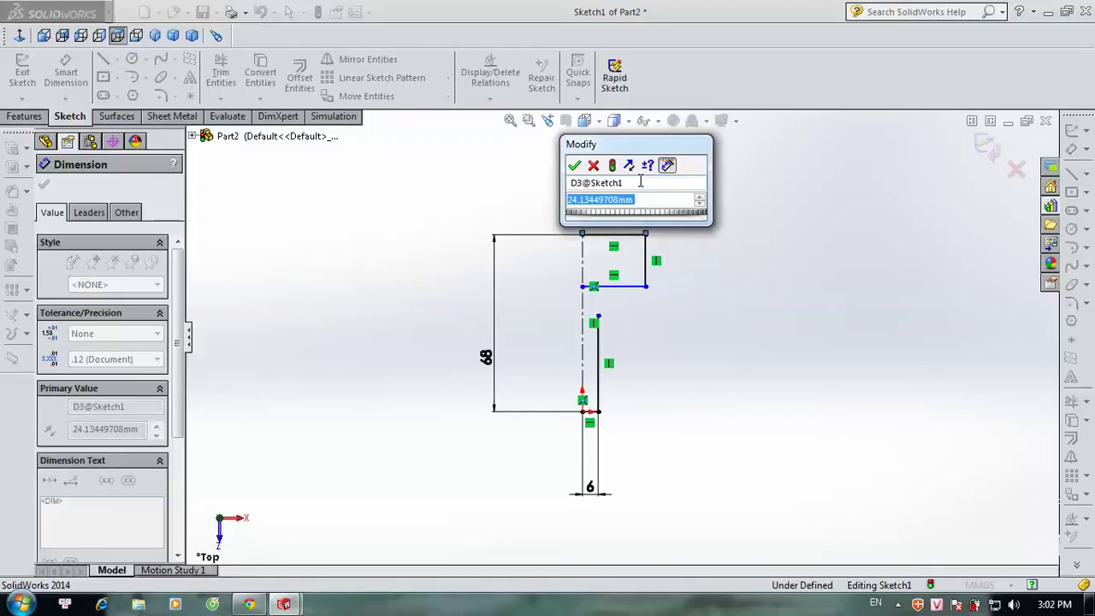
key(Return)
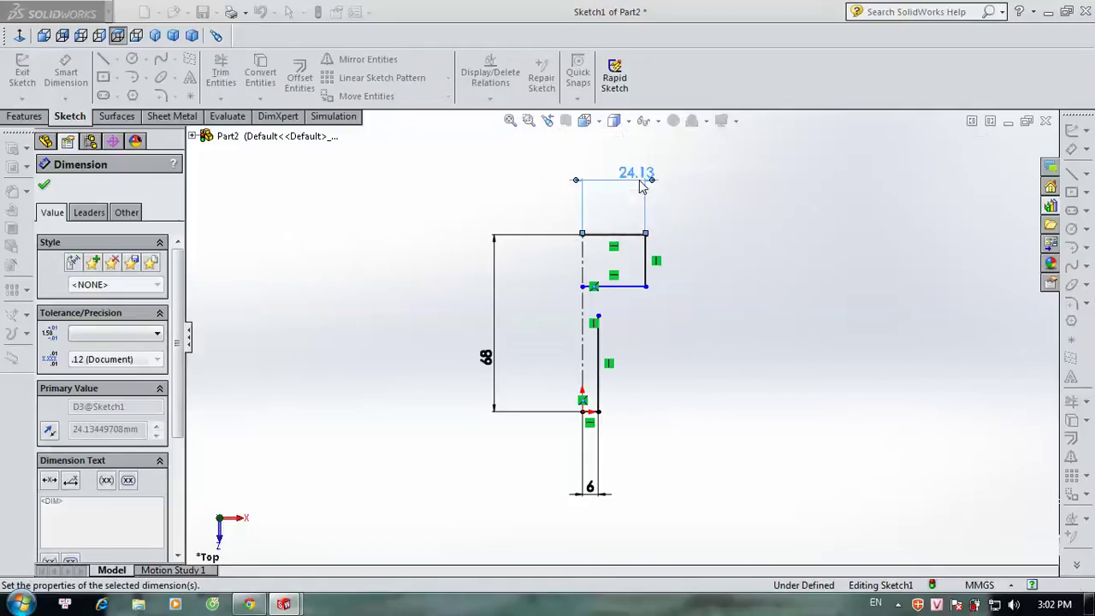
click(721, 310)
click(611, 272)
click(668, 279)
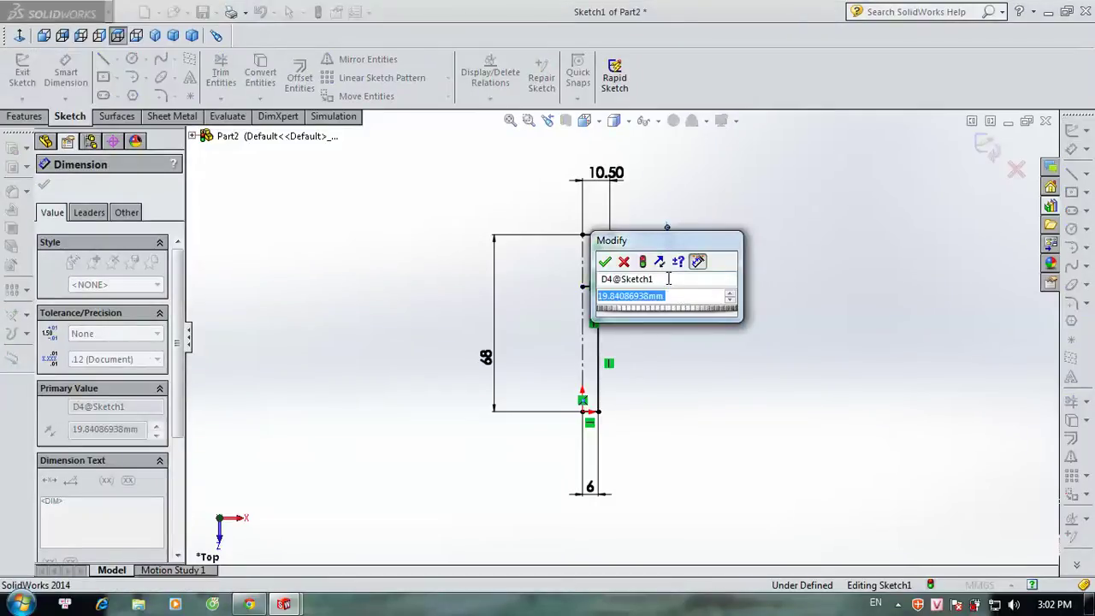
text(13)
key(Return)
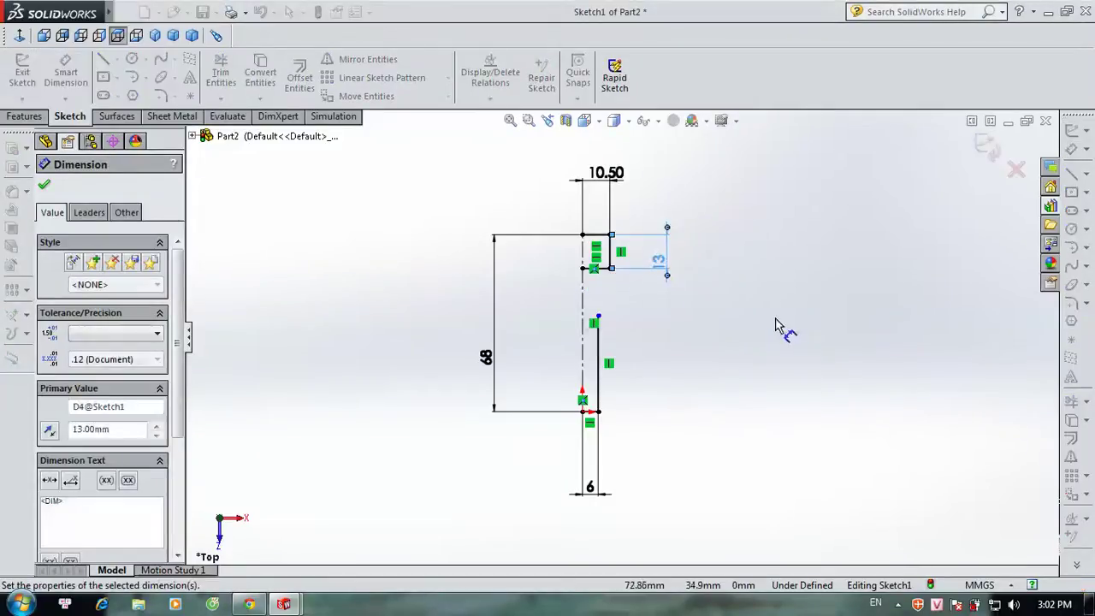
click(780, 325)
scroll(589, 272, down, 1)
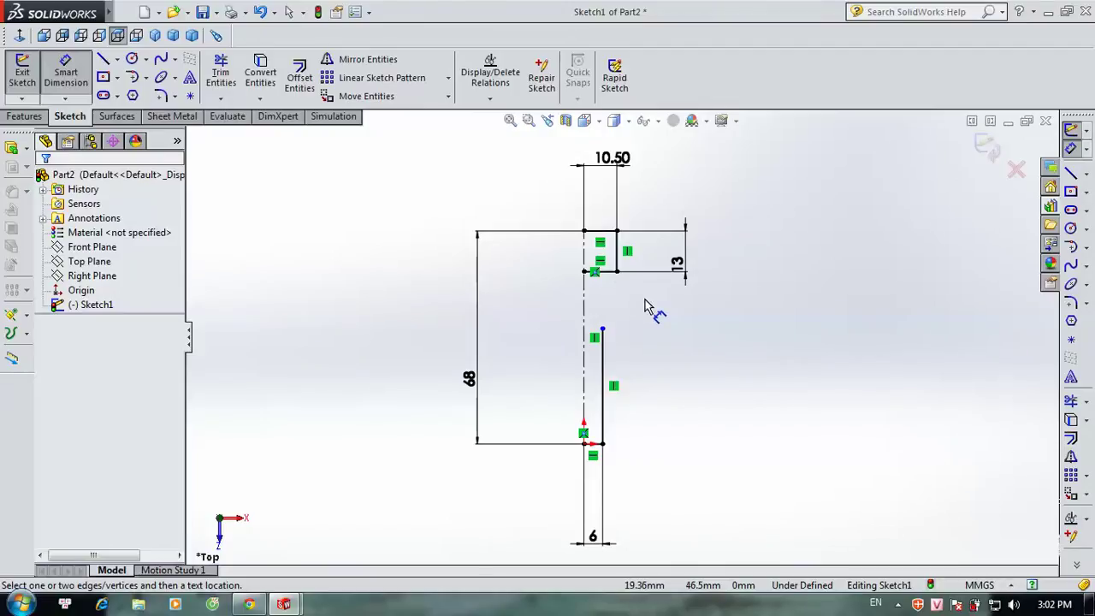
Step: Draw a short horizontal line from the centreline to the top of the shaft's vertical edge
scroll(646, 306, down, 2)
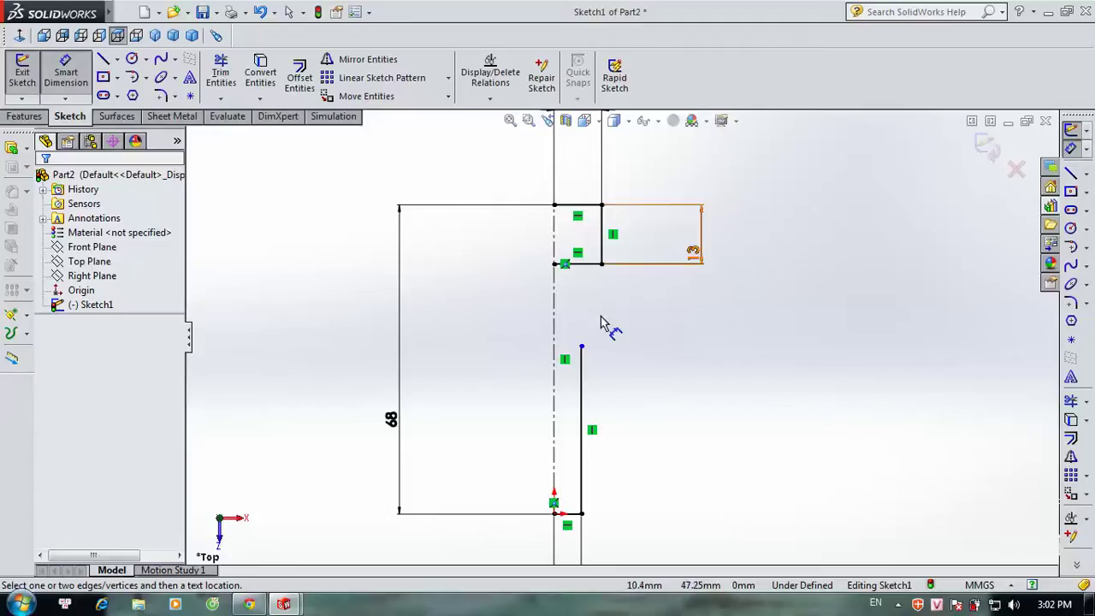
key(Escape)
click(103, 58)
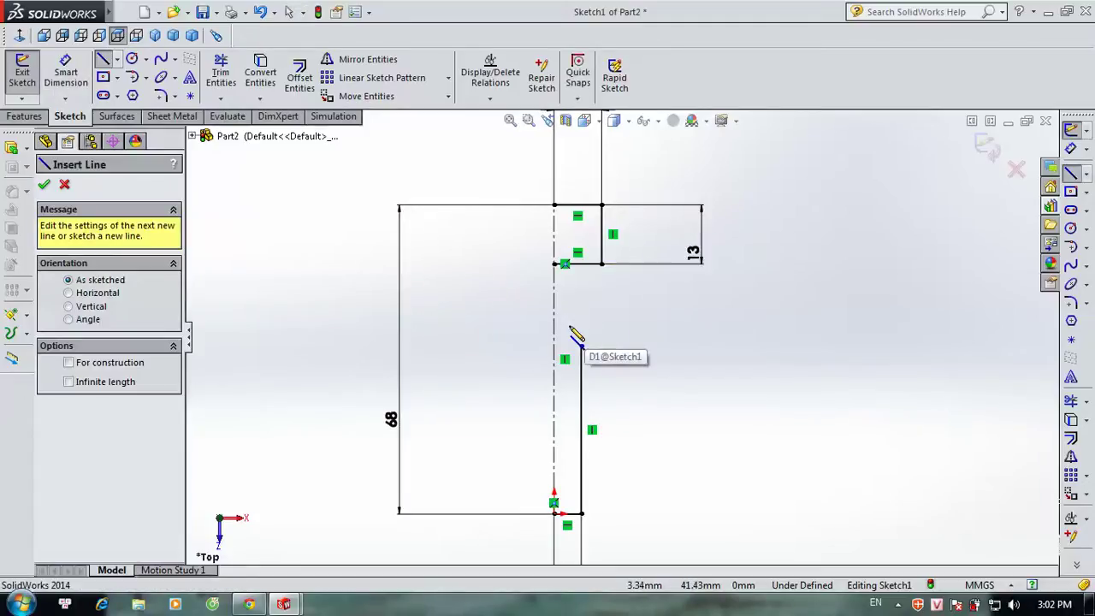
scroll(570, 337, down, 2)
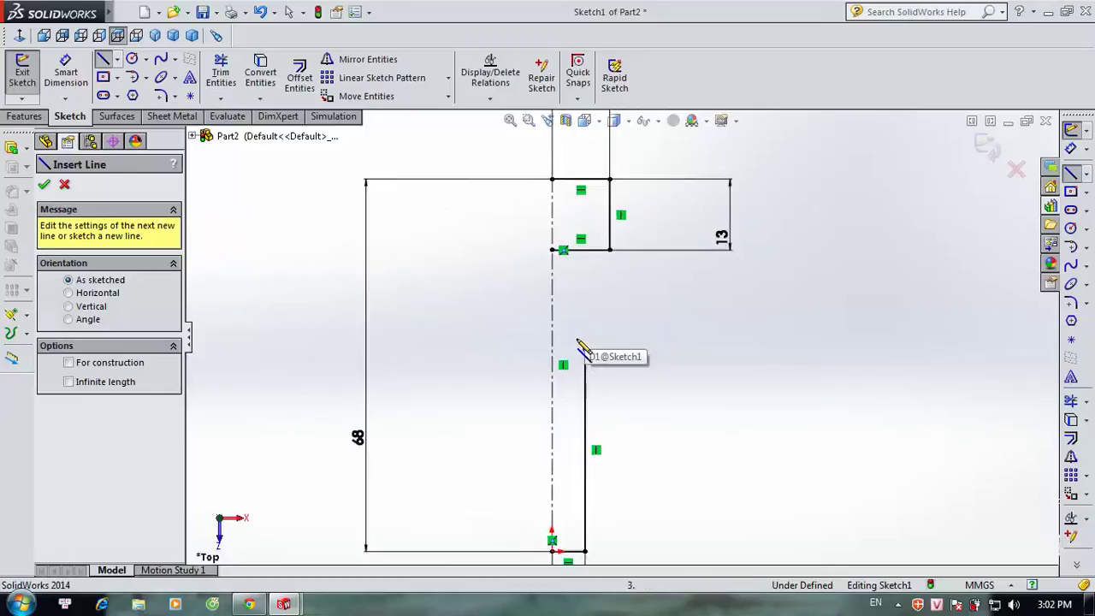
scroll(570, 337, down, 2)
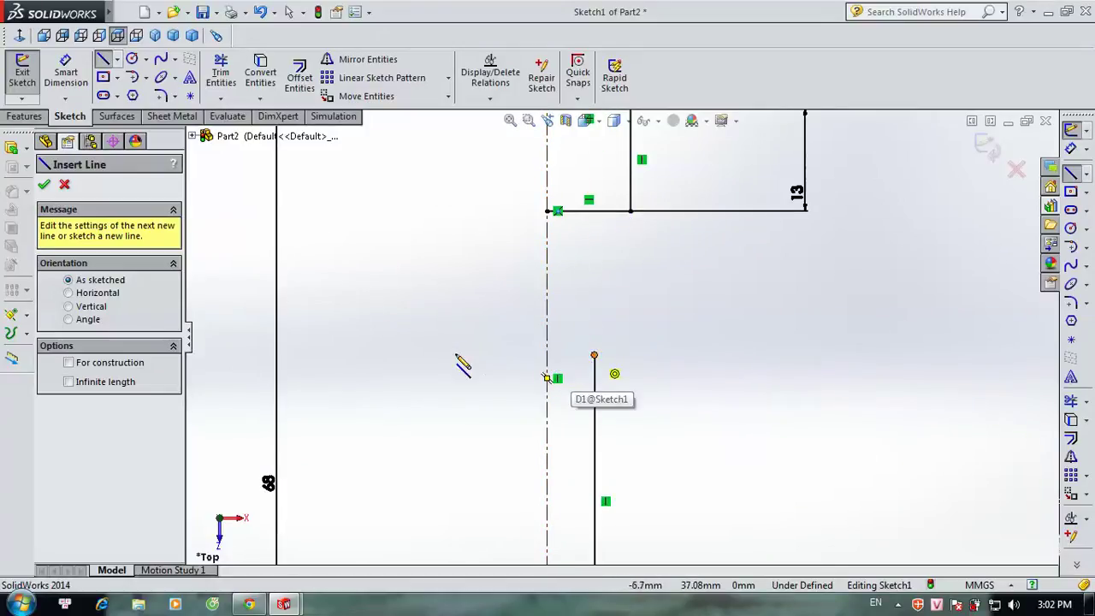
click(548, 354)
click(595, 355)
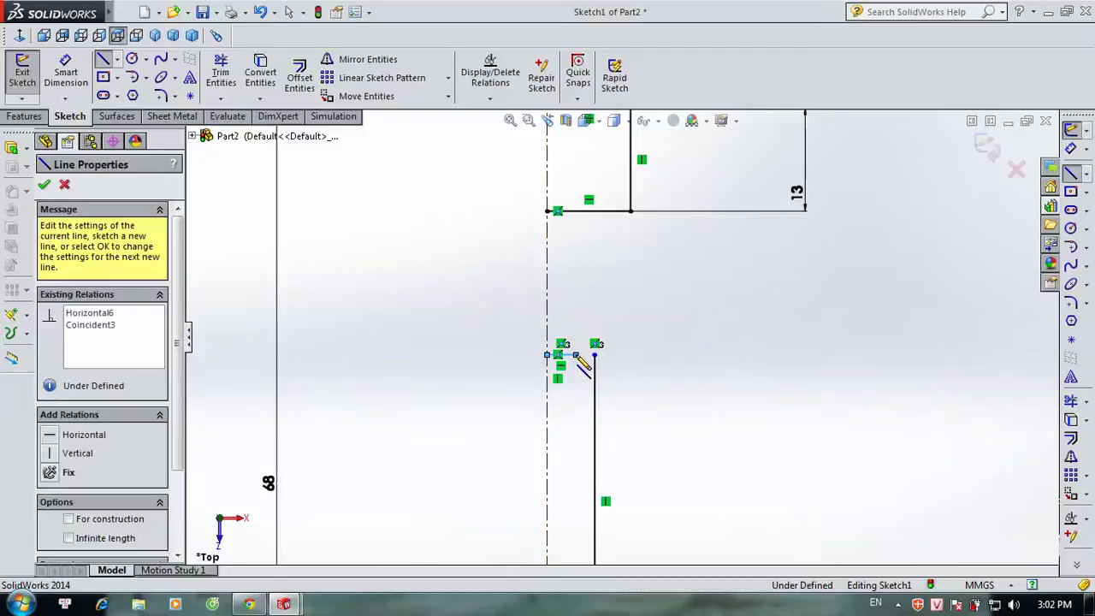
key(Escape)
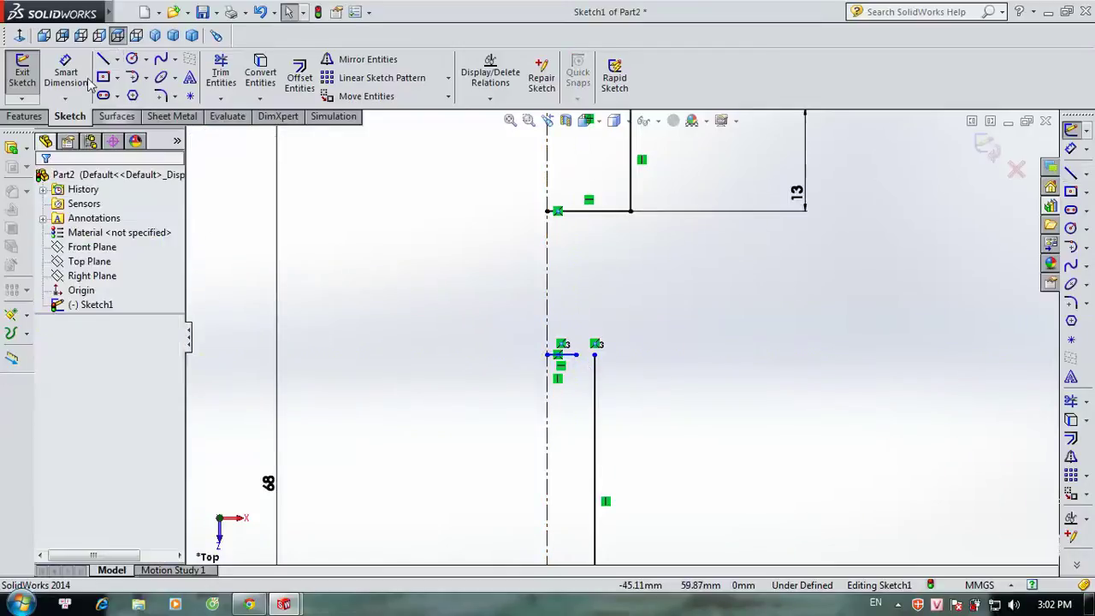
click(65, 72)
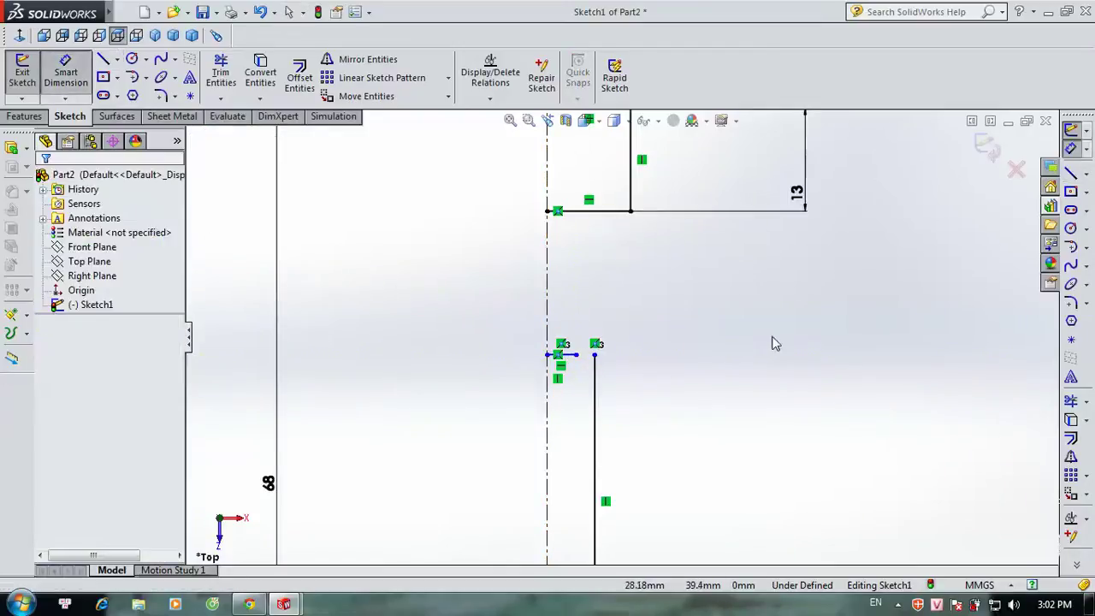
key(Escape)
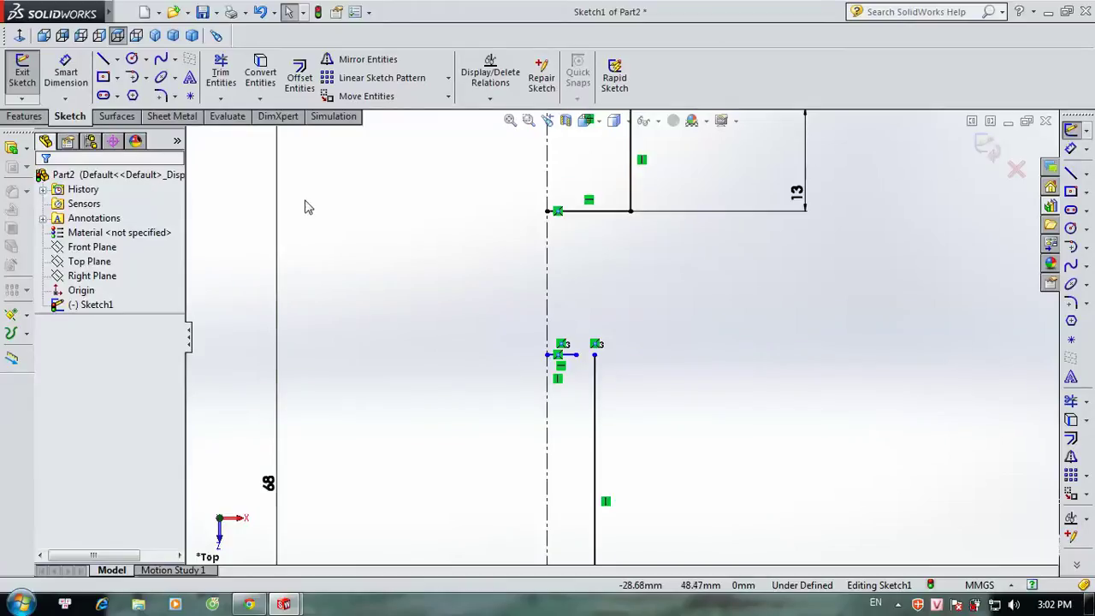
key(l)
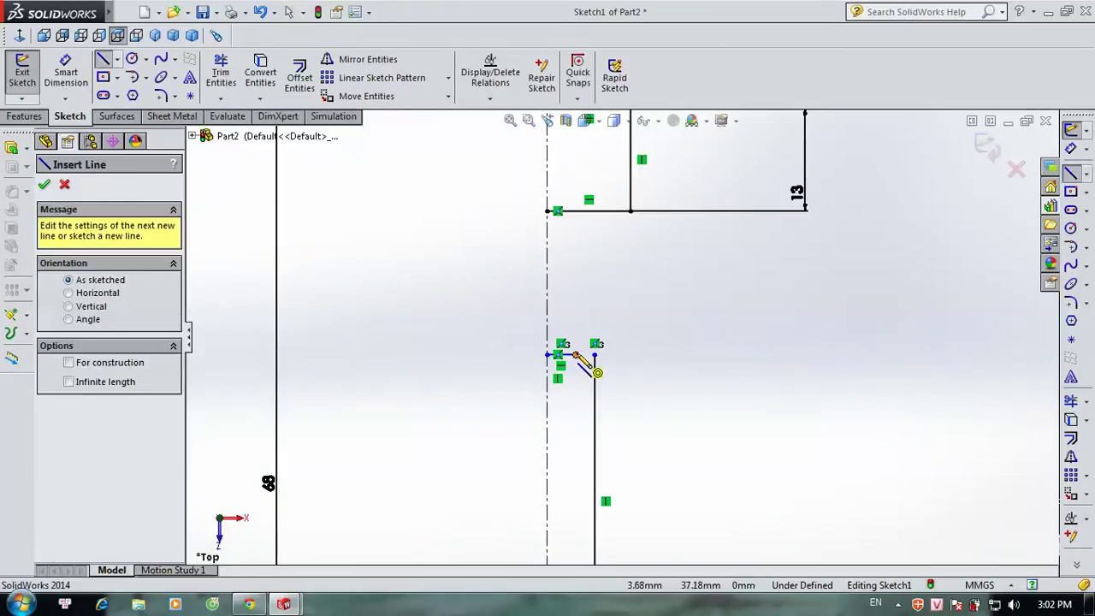
Step: Draw the sloped taper line up to the head and dimension the short horizontal line to 5
drag(576, 354, 609, 210)
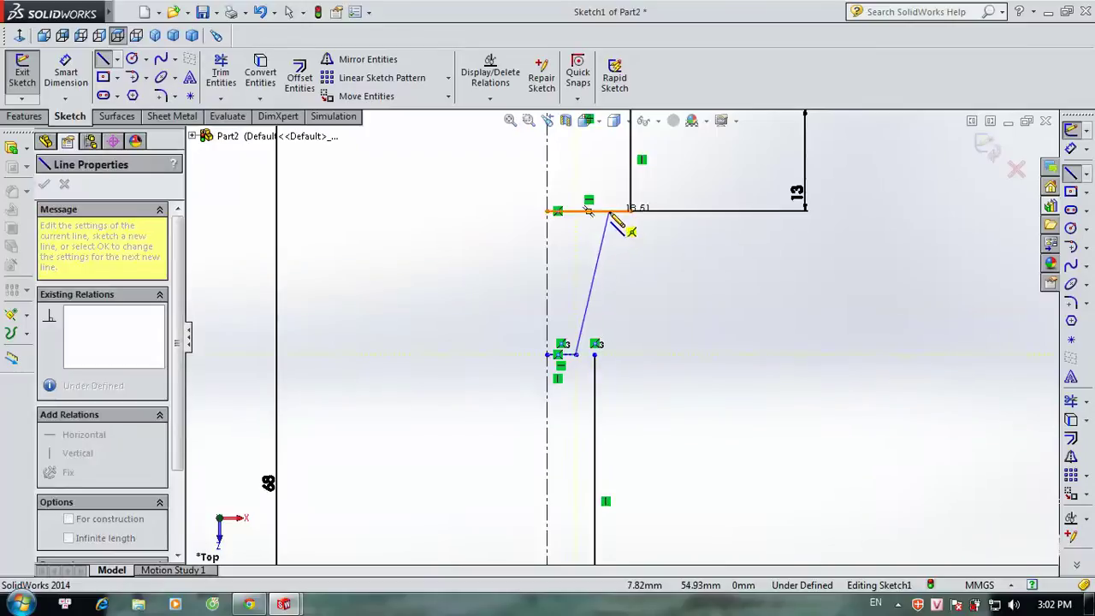
key(Escape)
click(66, 72)
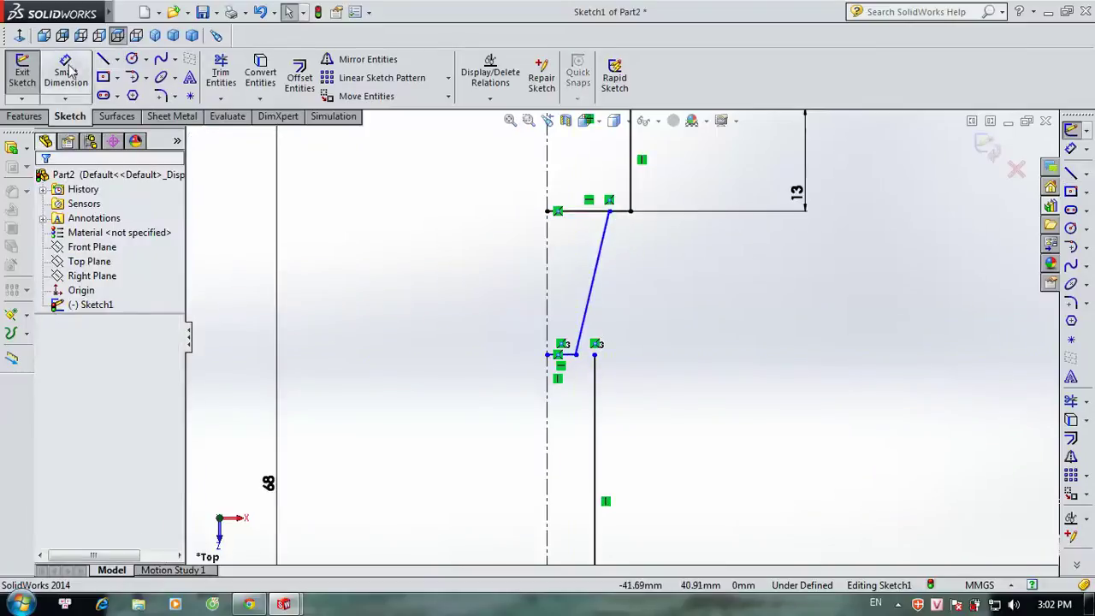
click(564, 355)
click(577, 433)
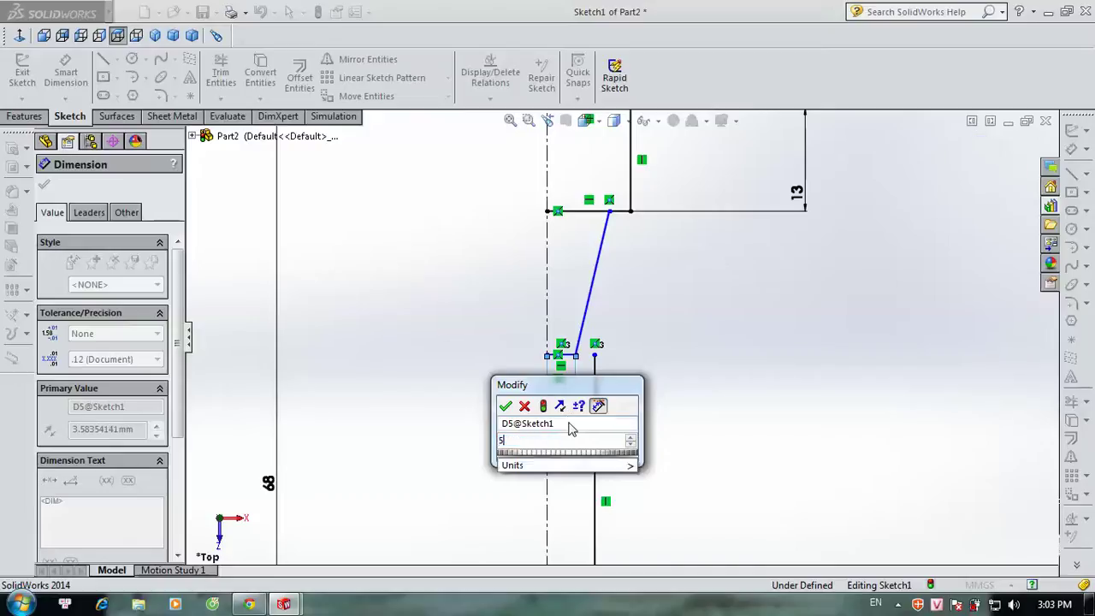
key(Return)
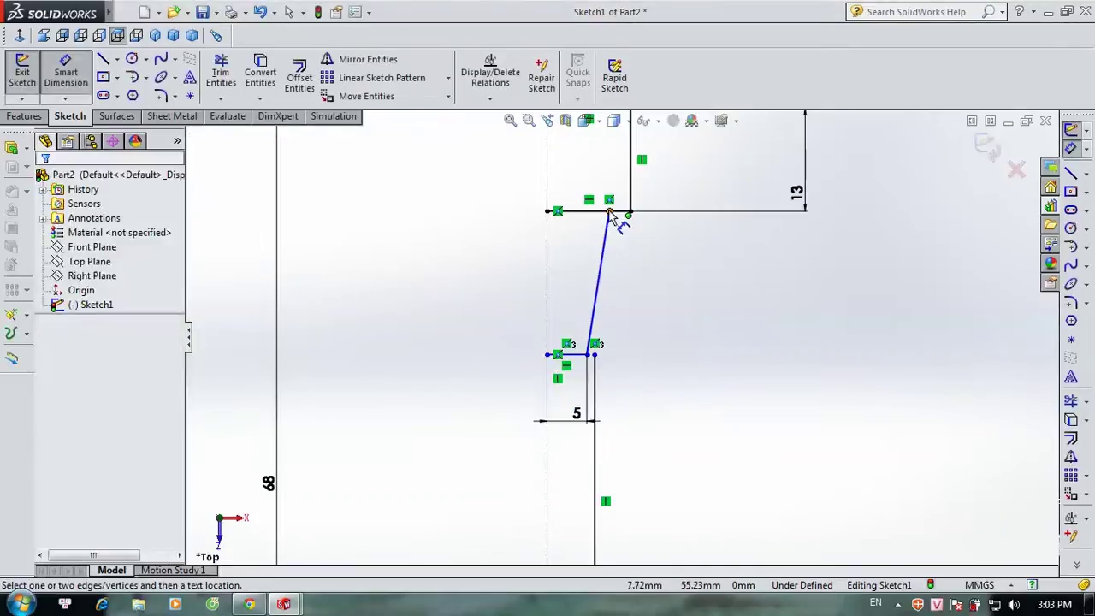
Step: Dimension the taper's top end 6.50 from the centreline
click(559, 210)
click(550, 201)
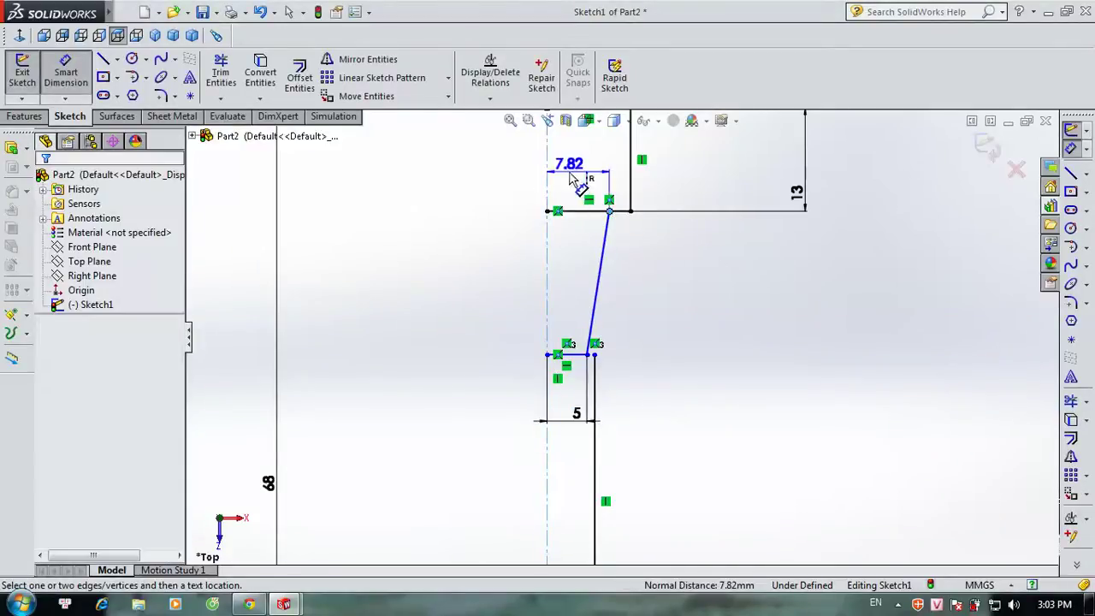
click(575, 178)
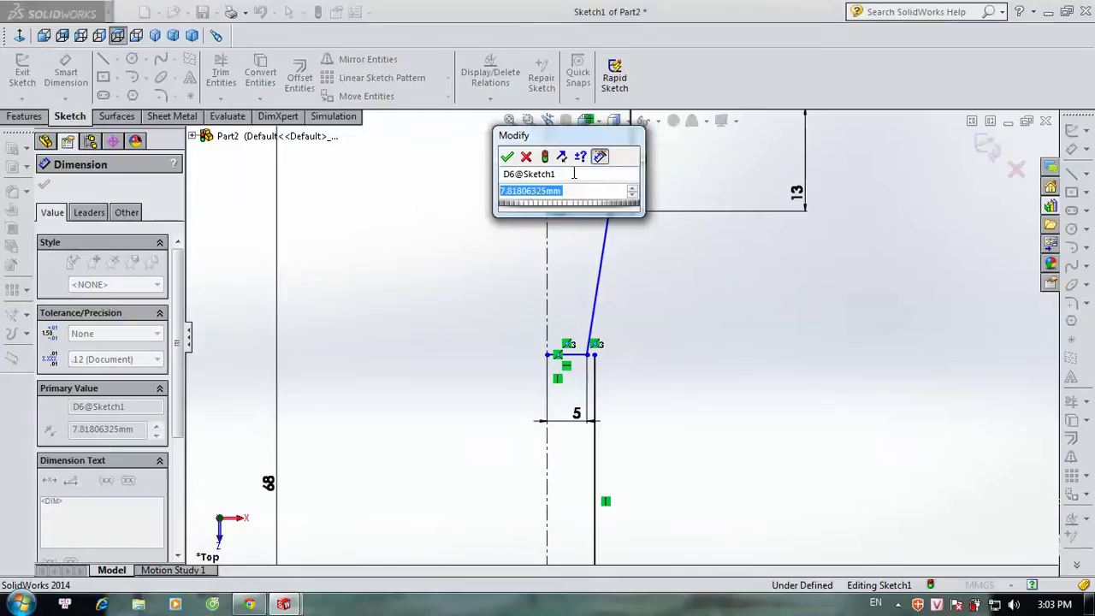
text(6.5)
key(Return)
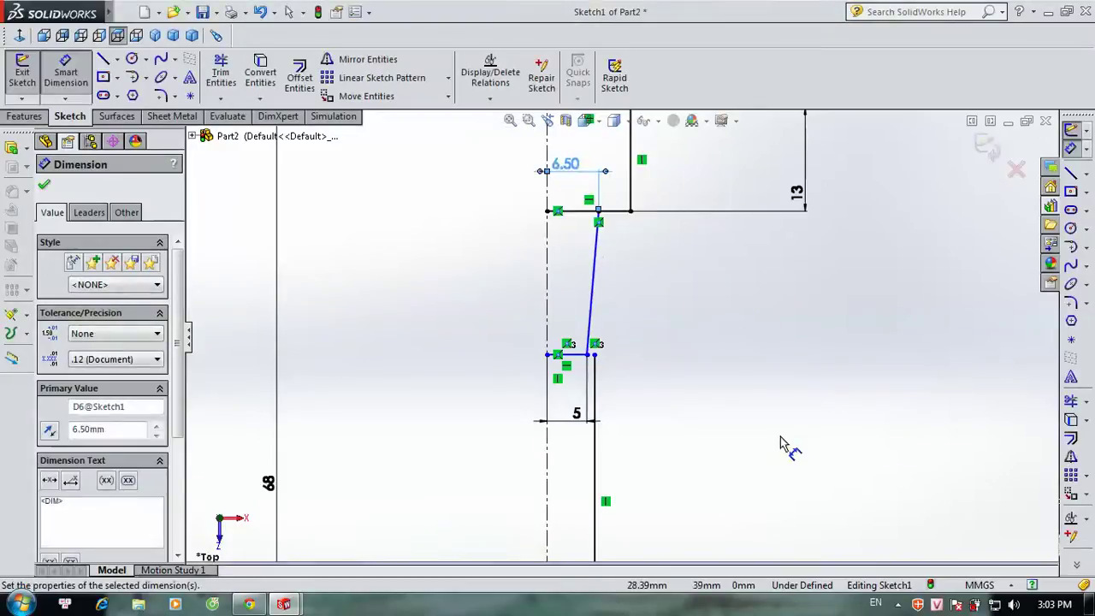
click(780, 443)
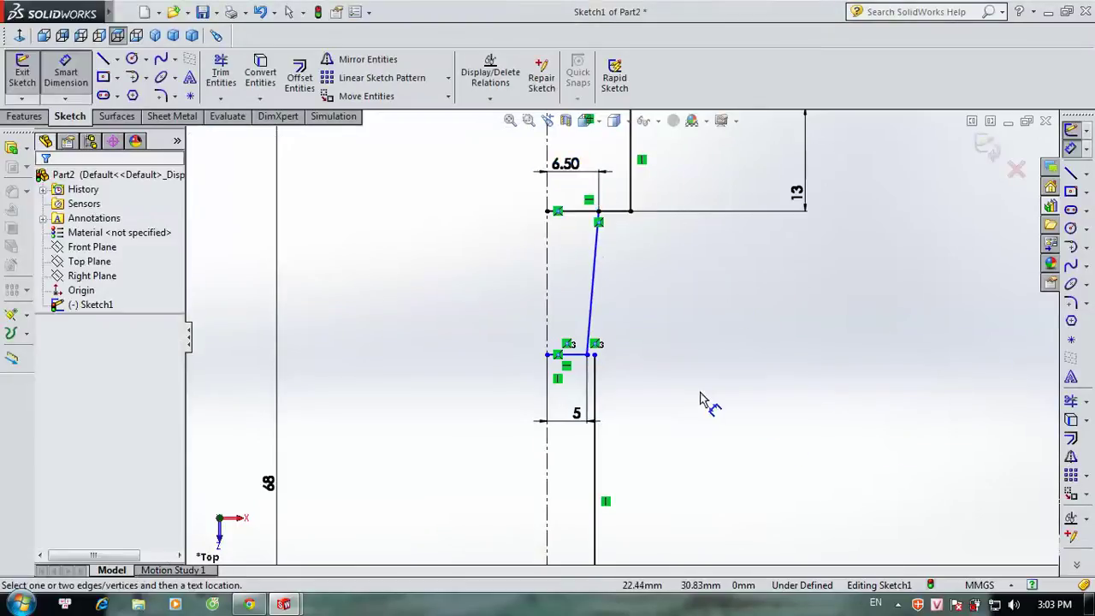
click(103, 60)
scroll(565, 368, down, 2)
Step: Draw a short vertical line joining the taper's lower end to the shaft edge
scroll(598, 377, down, 2)
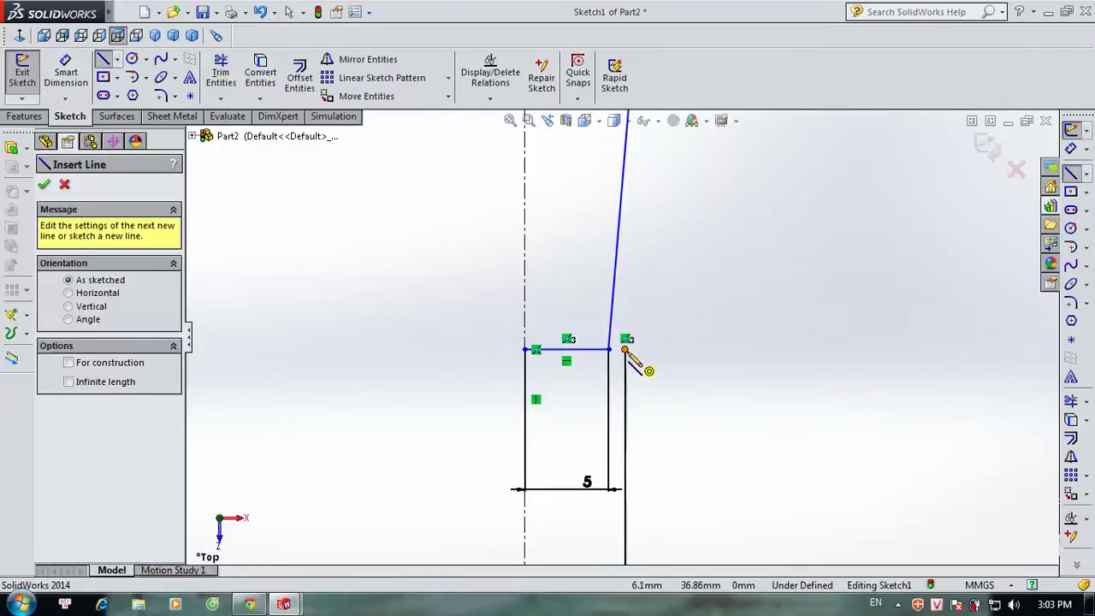
click(625, 349)
click(624, 361)
key(Escape)
key(Escape)
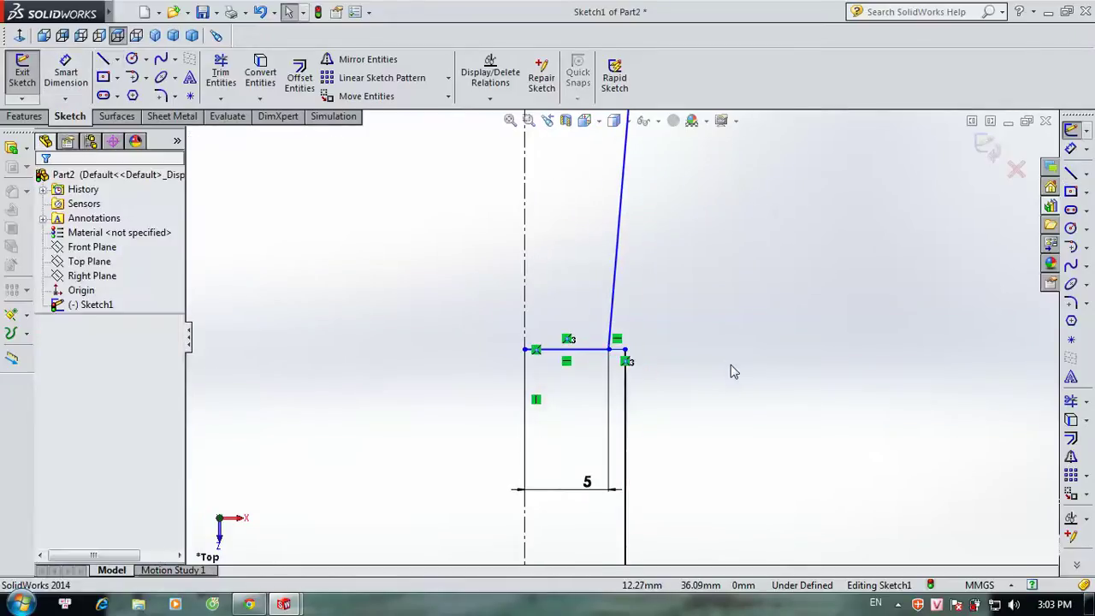
scroll(732, 370, up, 1)
scroll(727, 366, up, 1)
scroll(710, 347, up, 1)
scroll(697, 297, up, 1)
scroll(689, 291, up, 1)
scroll(638, 272, down, 2)
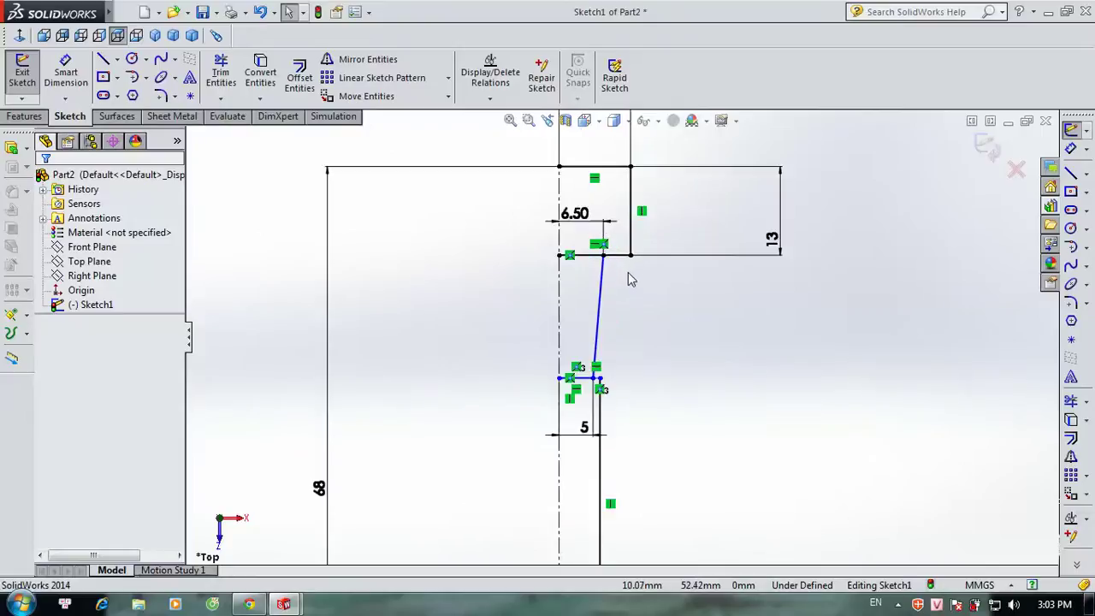
Step: Trim away the leftover short horizontal stub near the centreline with Trim Entities
click(220, 72)
scroll(571, 372, down, 2)
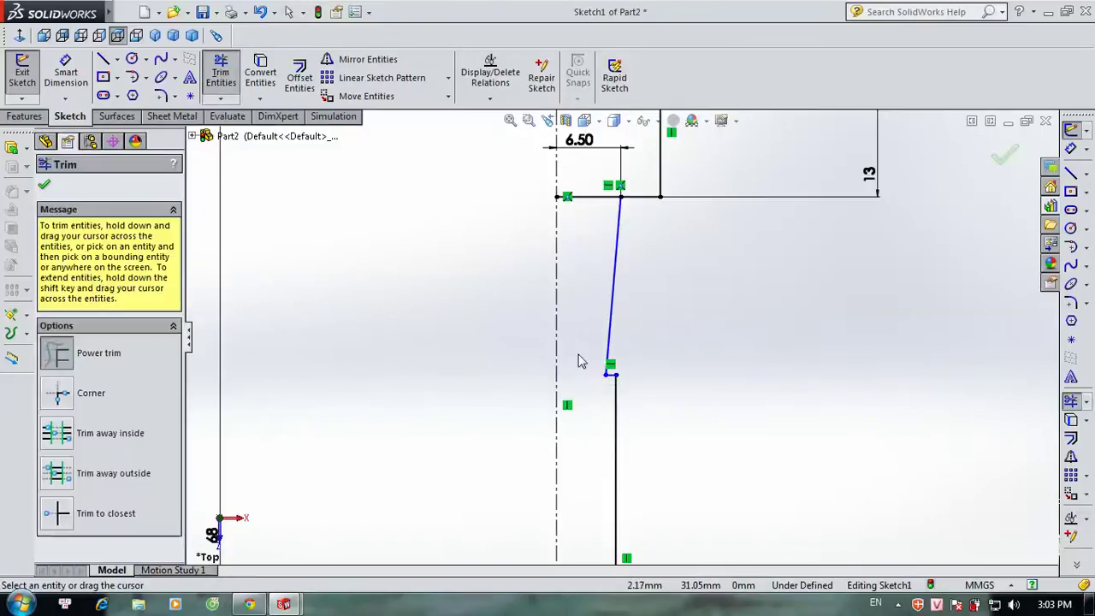
scroll(581, 342, up, 2)
drag(602, 251, 602, 236)
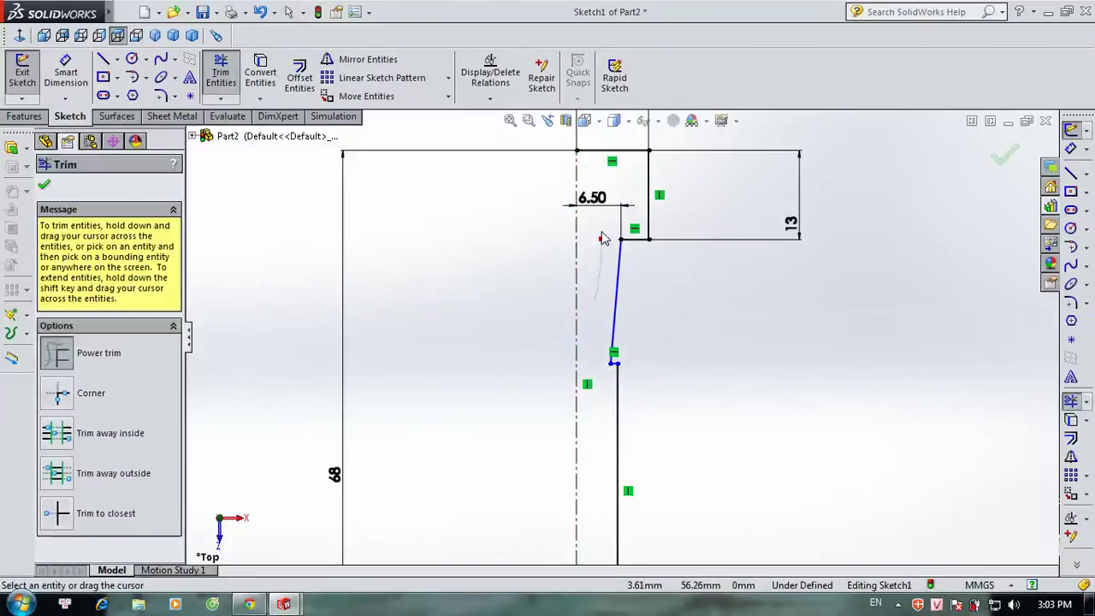
key(Escape)
scroll(750, 303, up, 2)
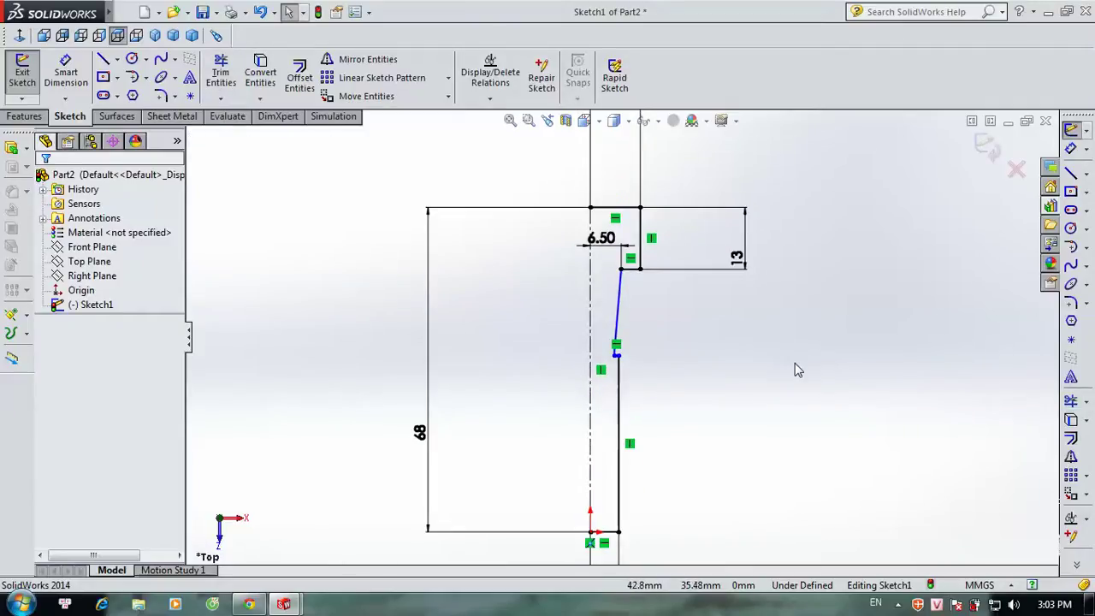
scroll(743, 337, up, 1)
scroll(643, 379, up, 1)
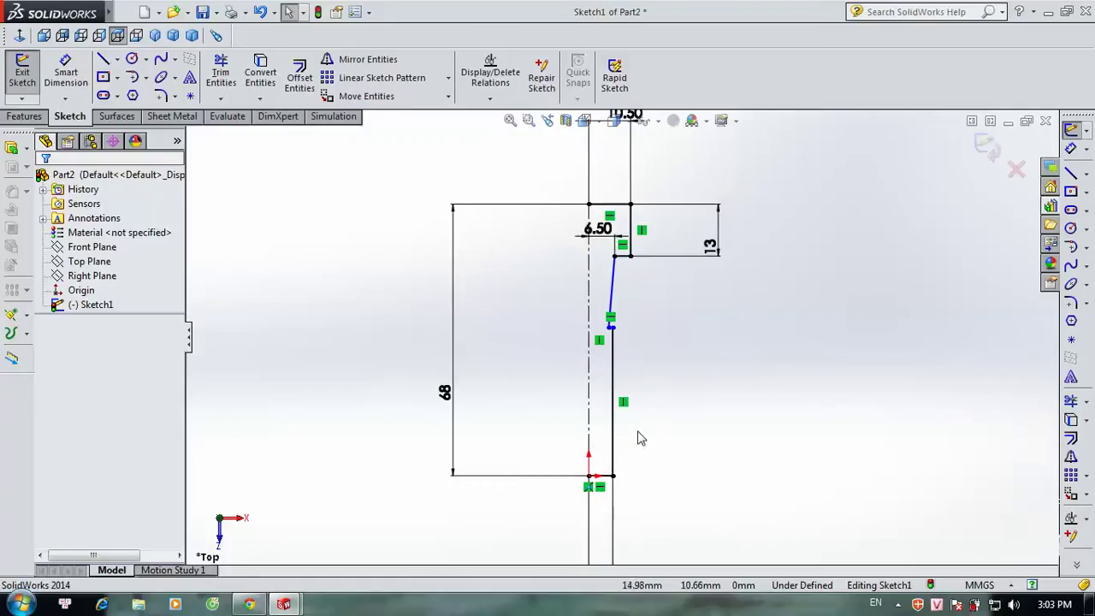
click(24, 116)
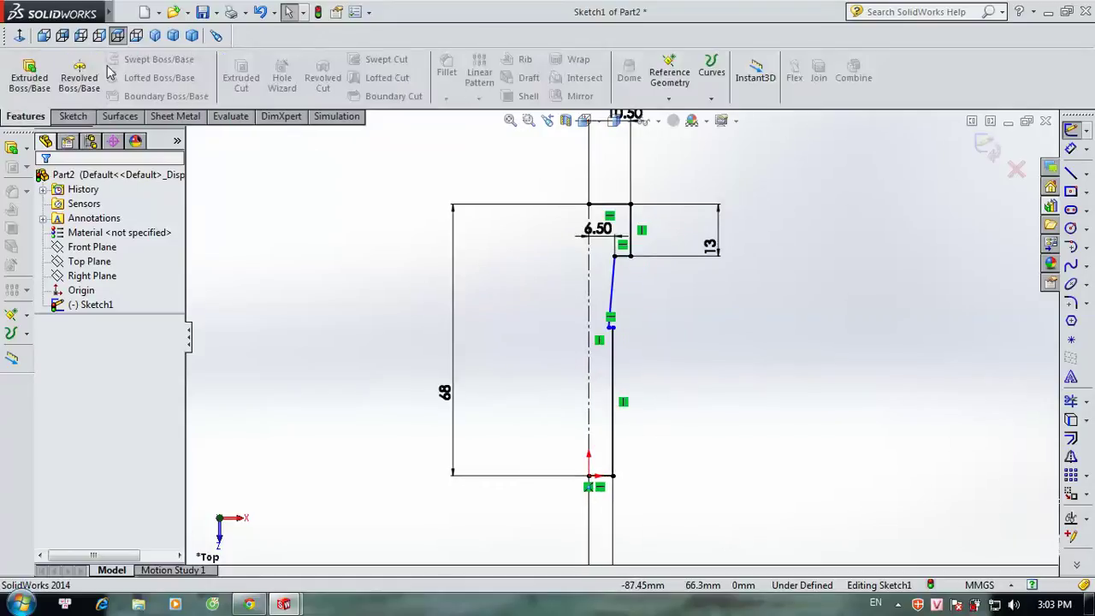
Step: Revolve Sketch1 a full 360° Blind about the centreline and view the resulting pin side-on
click(81, 77)
click(612, 317)
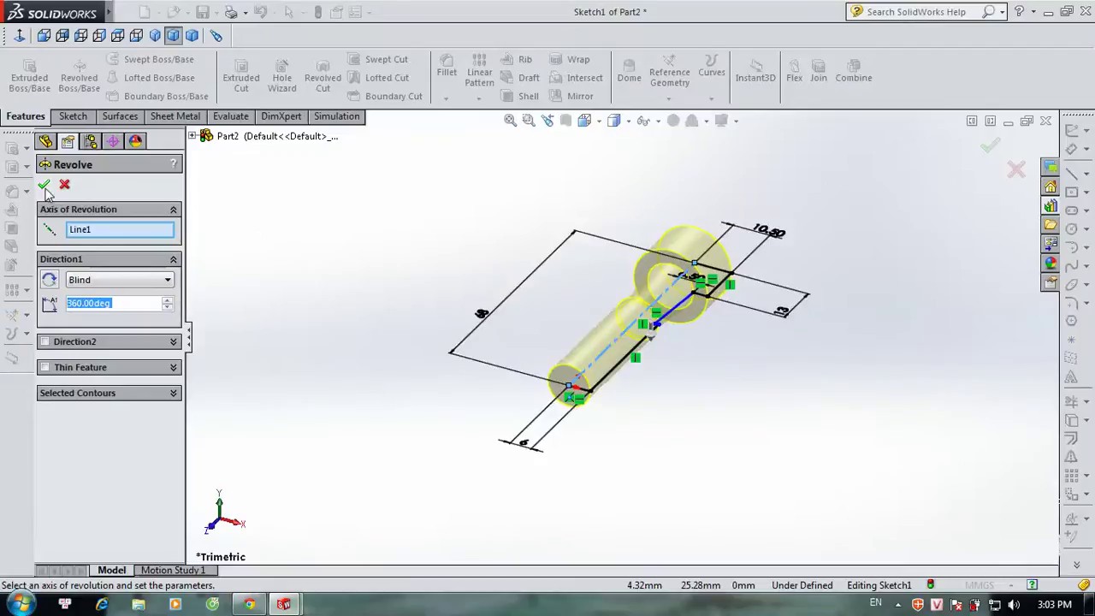
click(44, 184)
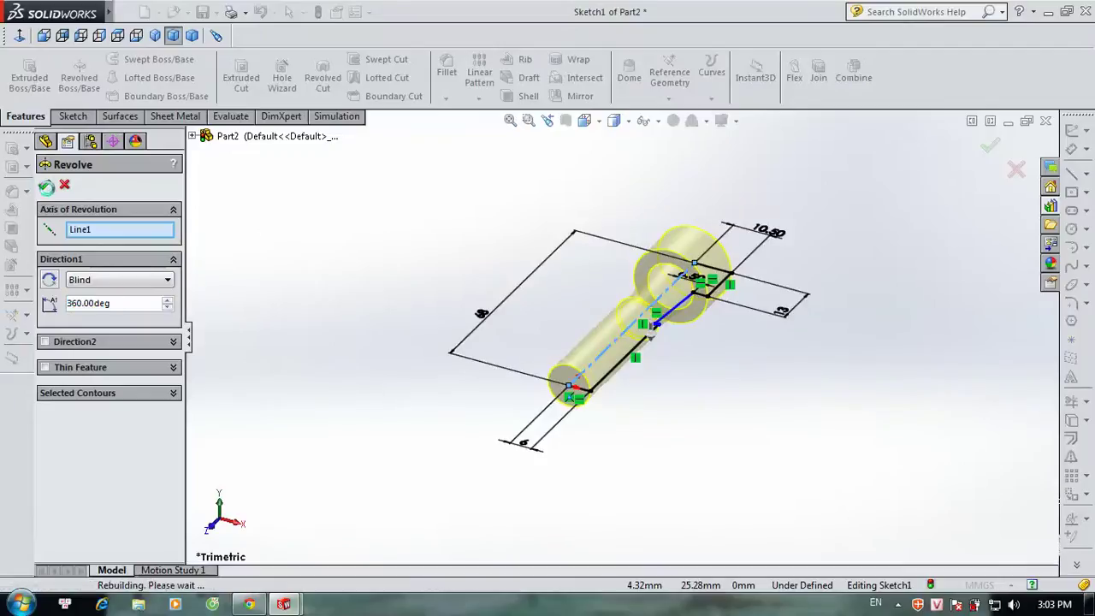
click(719, 447)
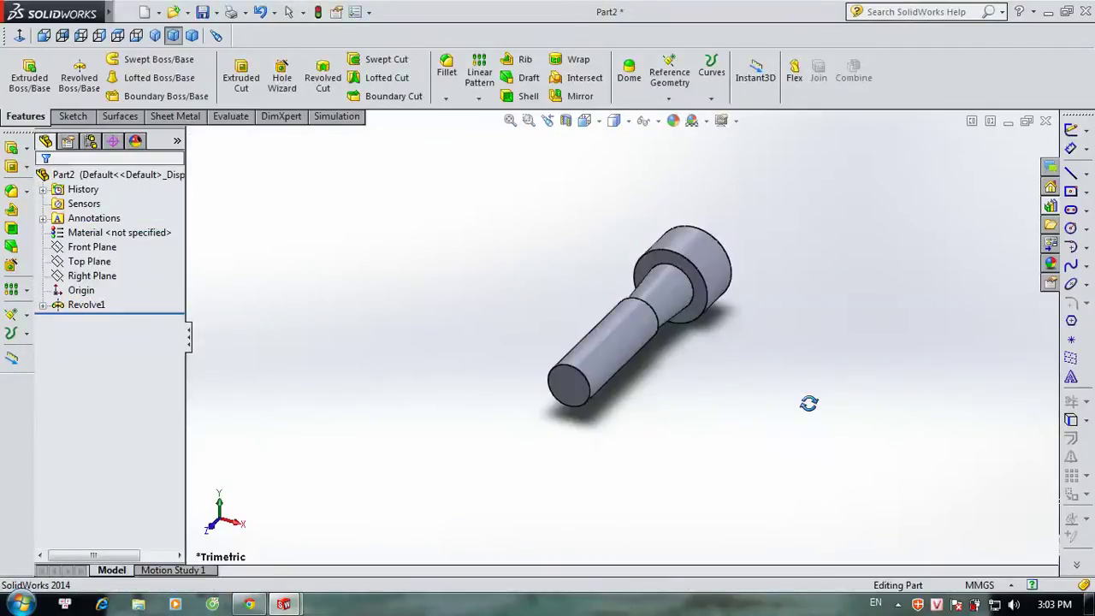
middle_drag(828, 324, 740, 394)
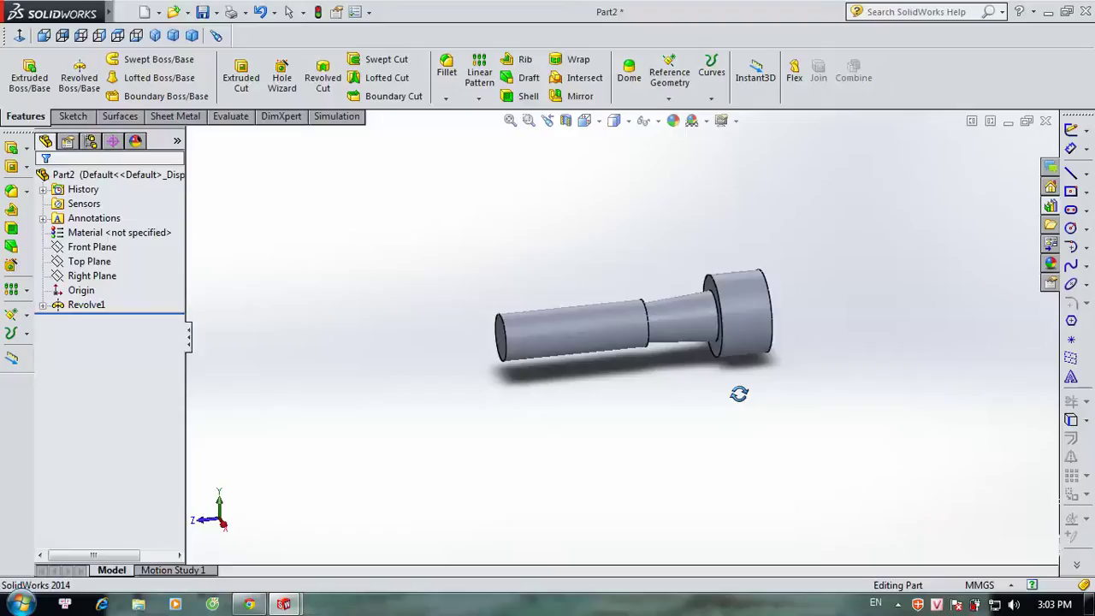
middle_drag(738, 394, 832, 417)
Step: Reopen Sketch1 under Revolve1 for editing and view it normal to the sketch plane
click(42, 305)
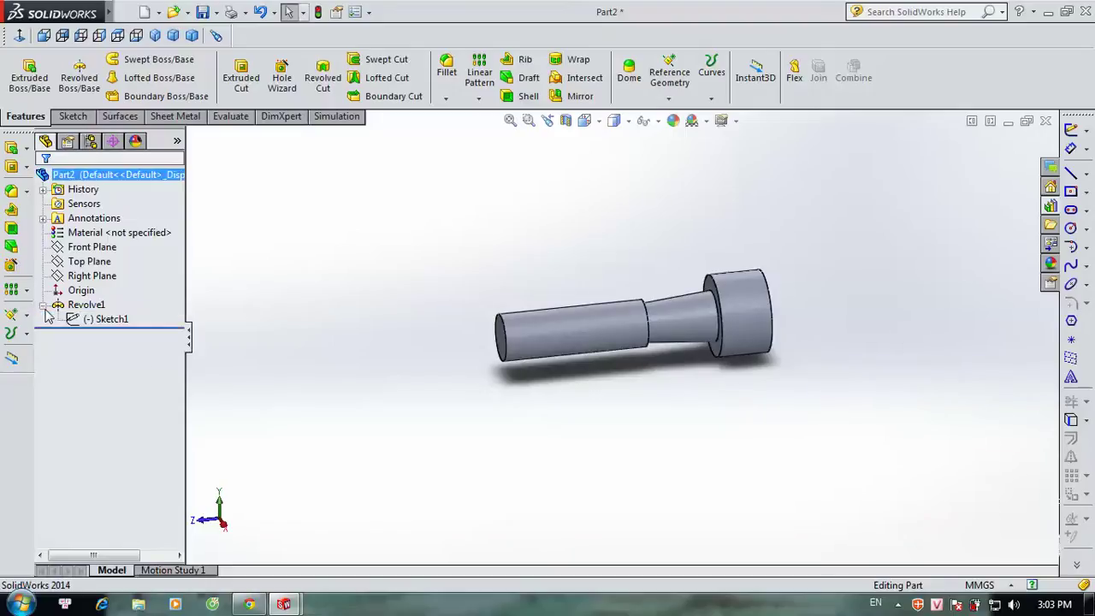
right_click(104, 319)
click(128, 286)
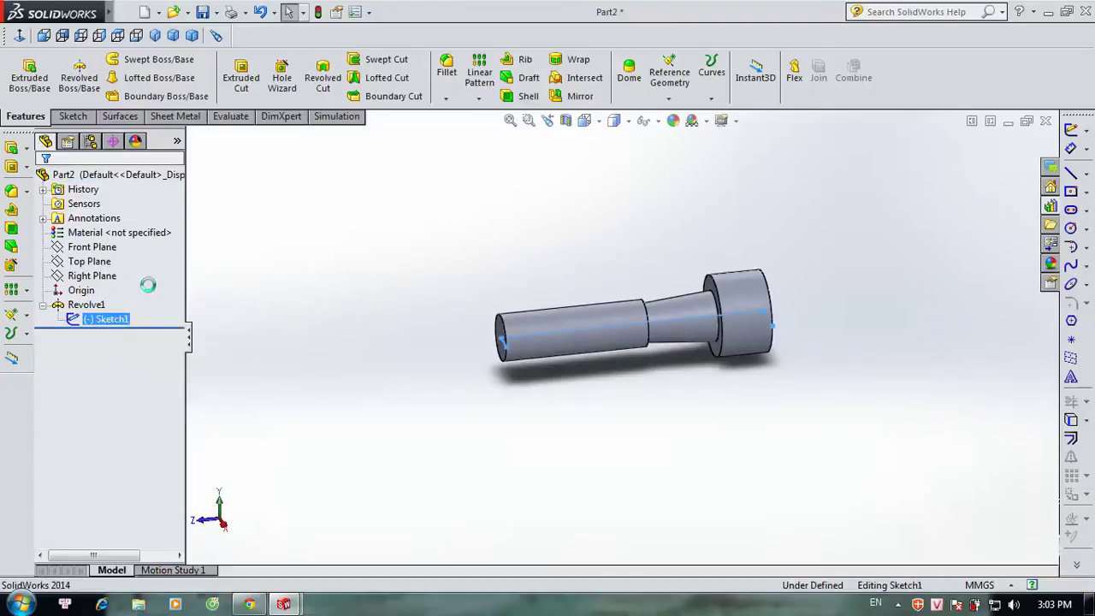
click(19, 38)
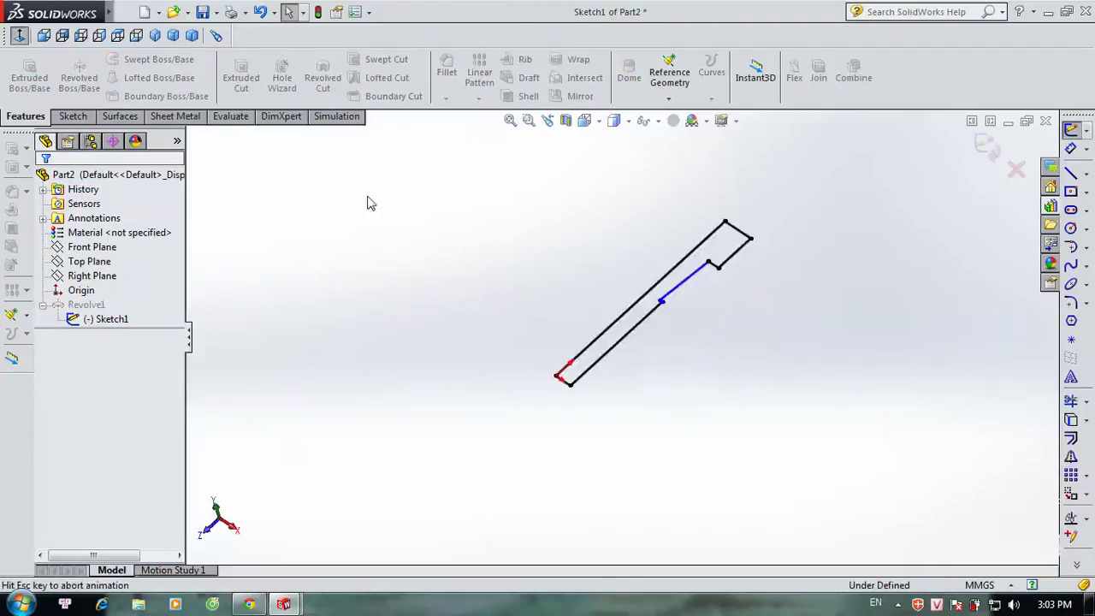
scroll(659, 284, down, 2)
scroll(658, 284, down, 1)
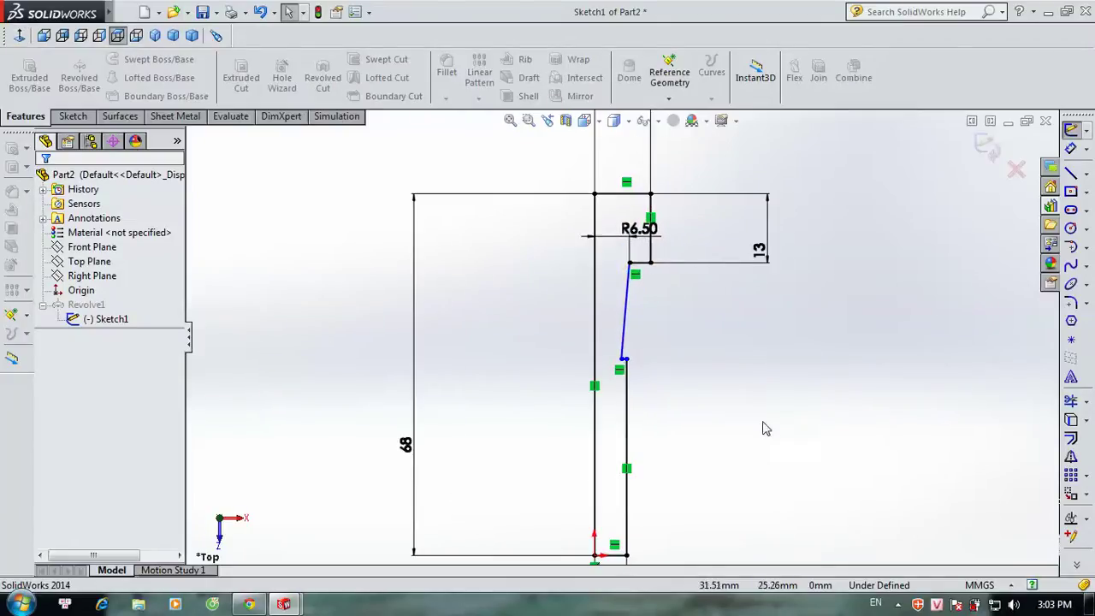
click(73, 117)
Step: Dimension the taper's lower endpoint 5 from the top horizontal line
click(65, 72)
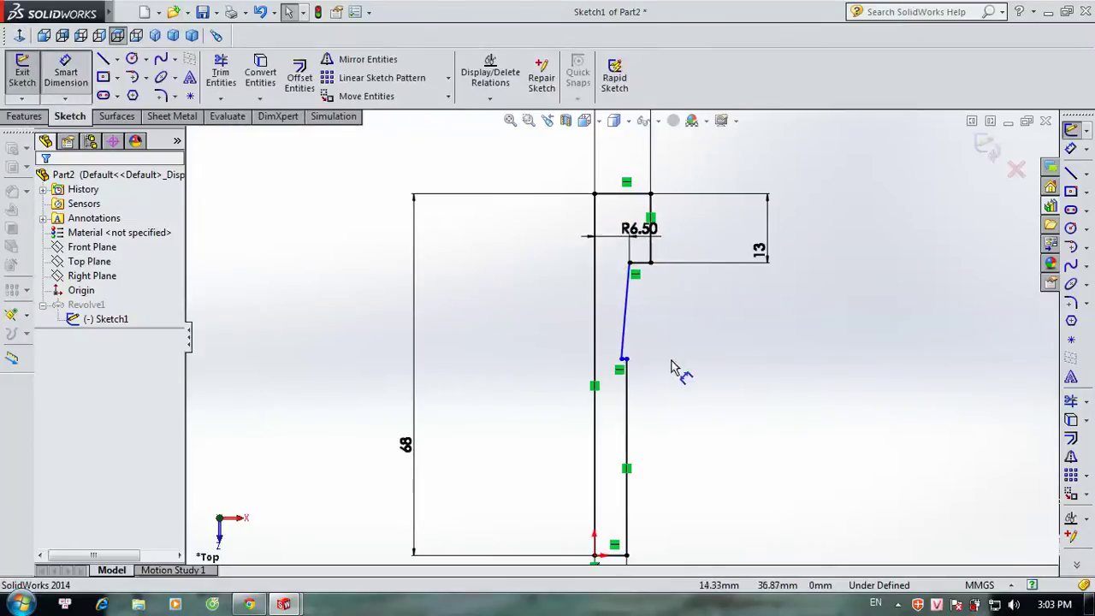
click(637, 267)
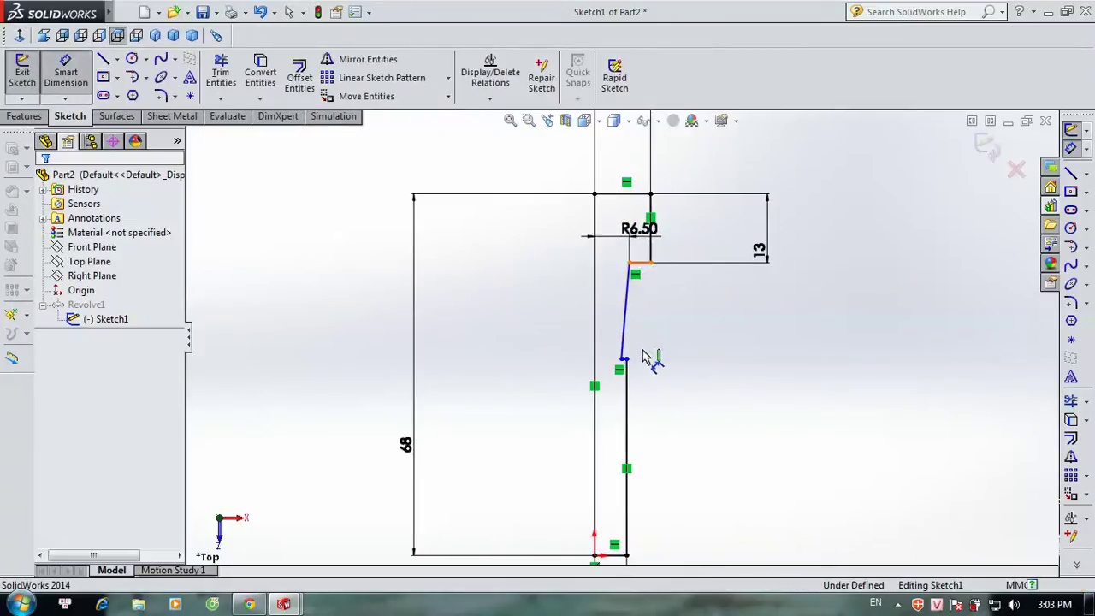
click(631, 361)
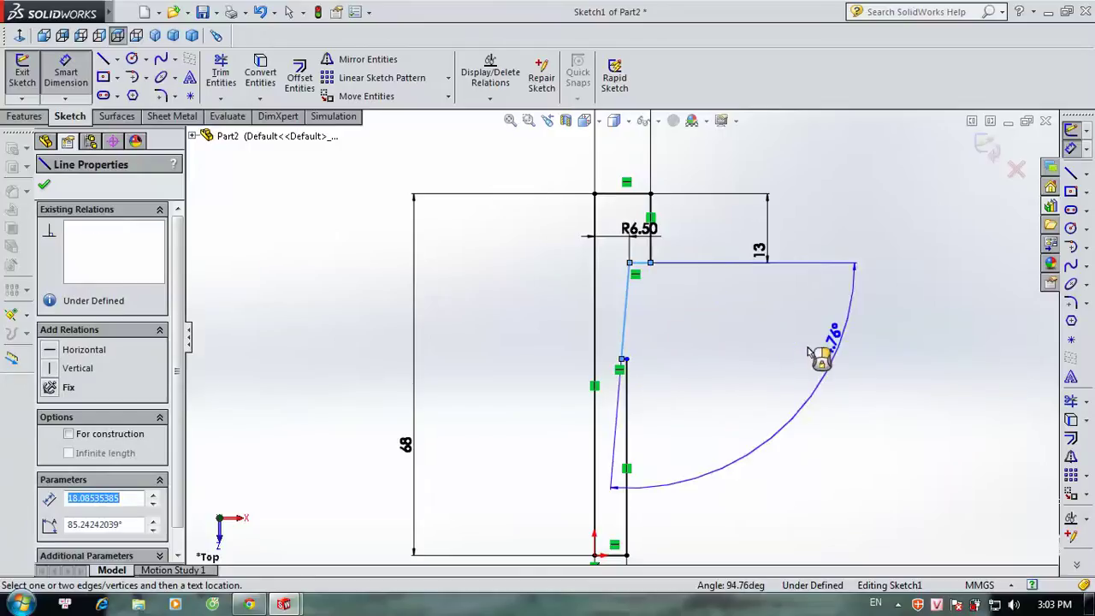
key(Escape)
scroll(620, 368, down, 2)
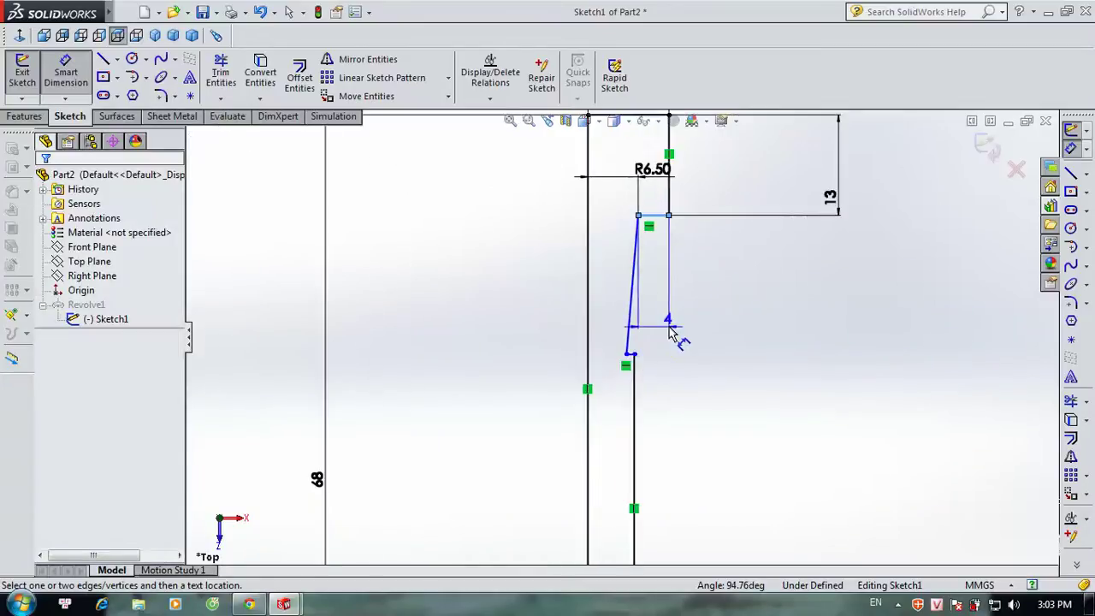
scroll(631, 367, down, 2)
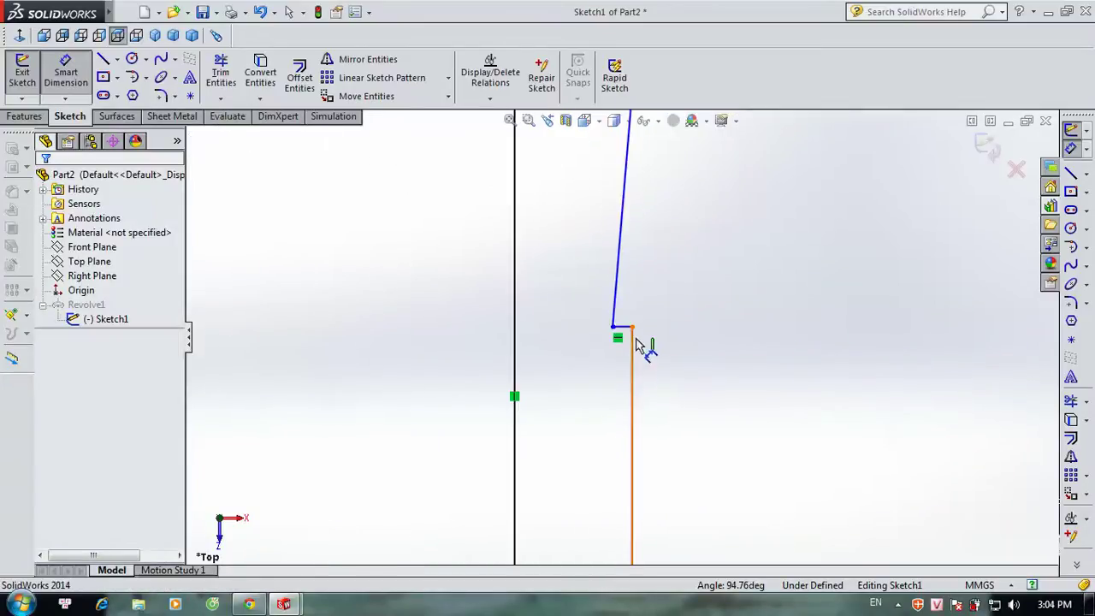
click(632, 330)
scroll(672, 257, up, 2)
scroll(651, 209, up, 1)
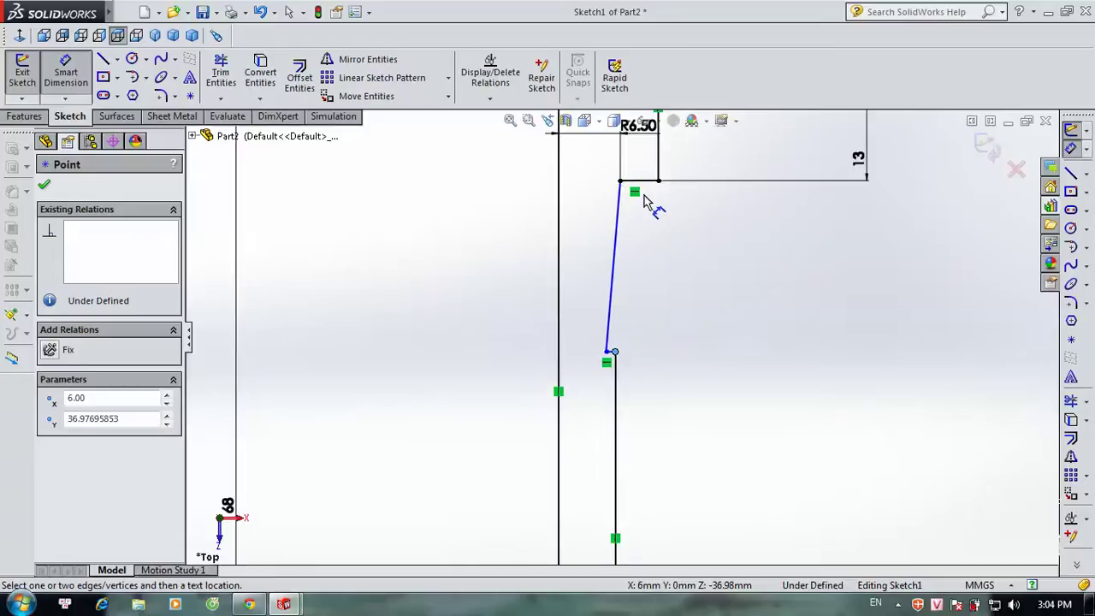
click(646, 181)
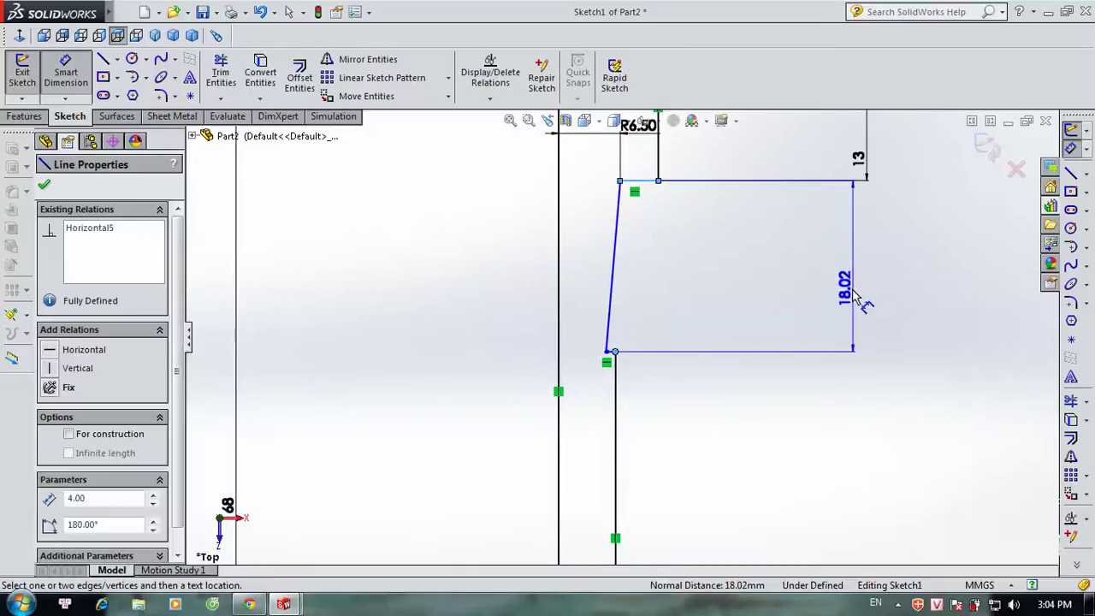
click(854, 293)
text(5)
key(Return)
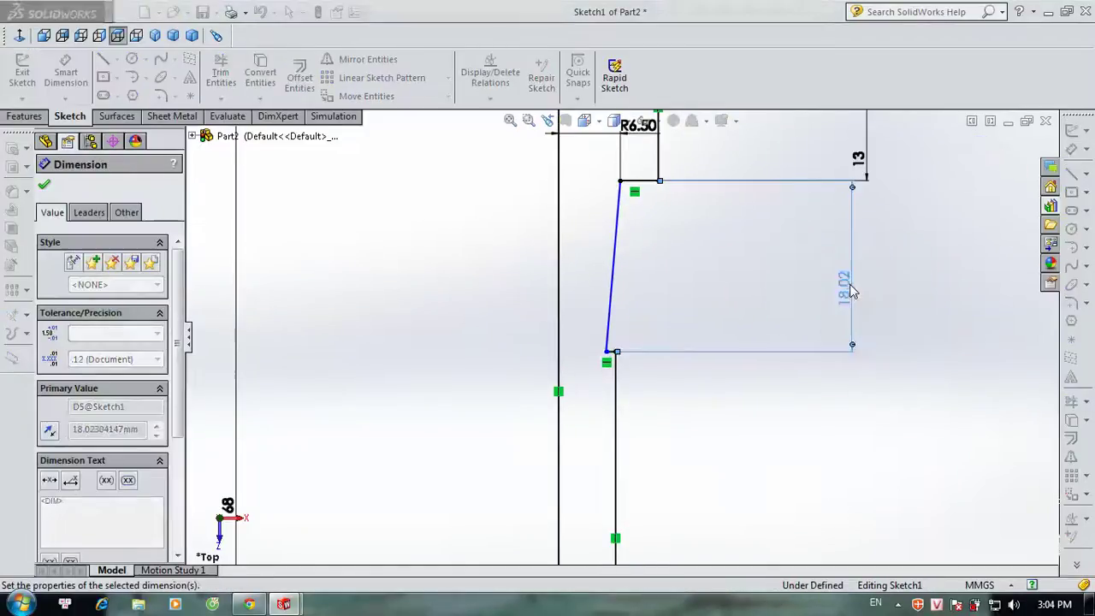
click(785, 344)
Step: Dimension the chamfer's lower endpoint against the vertical line at 5 mm
scroll(762, 341, up, 2)
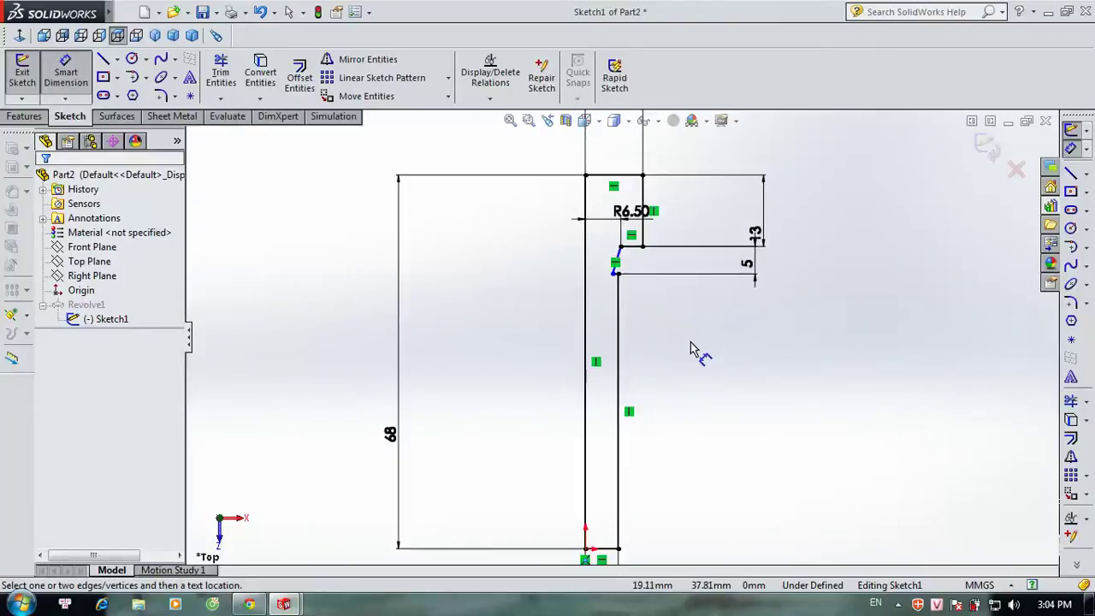
scroll(623, 325, down, 1)
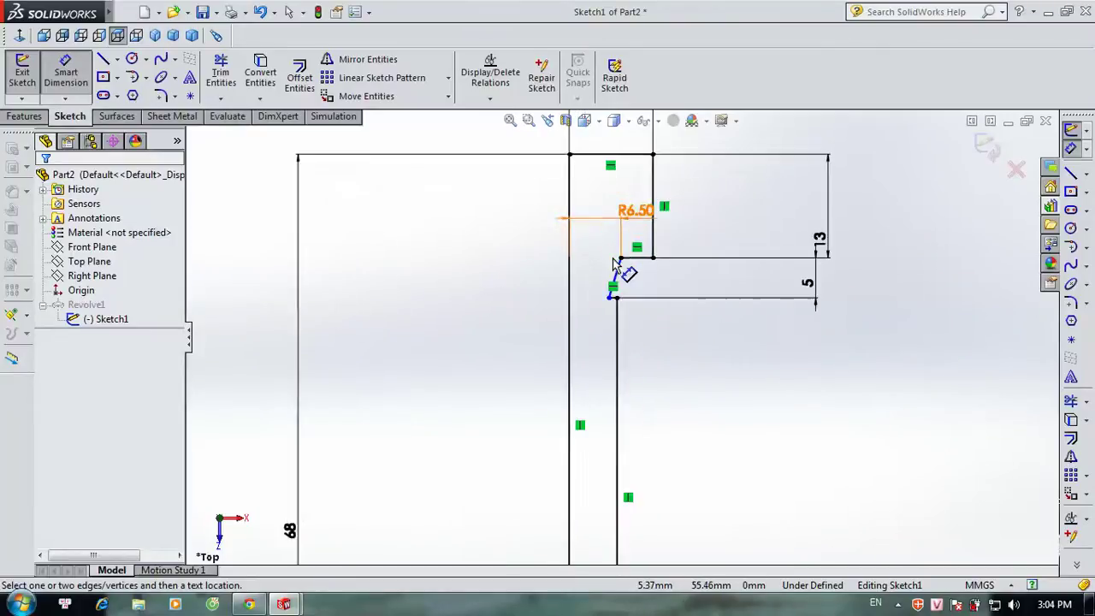
scroll(625, 274, down, 1)
click(613, 310)
click(562, 329)
click(580, 360)
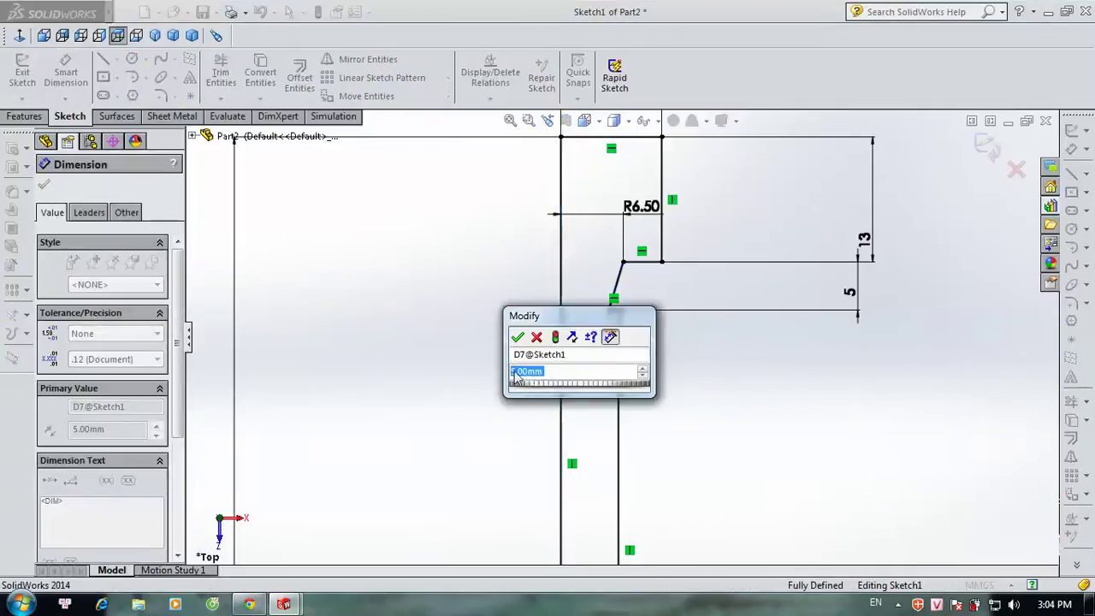
click(512, 334)
click(743, 370)
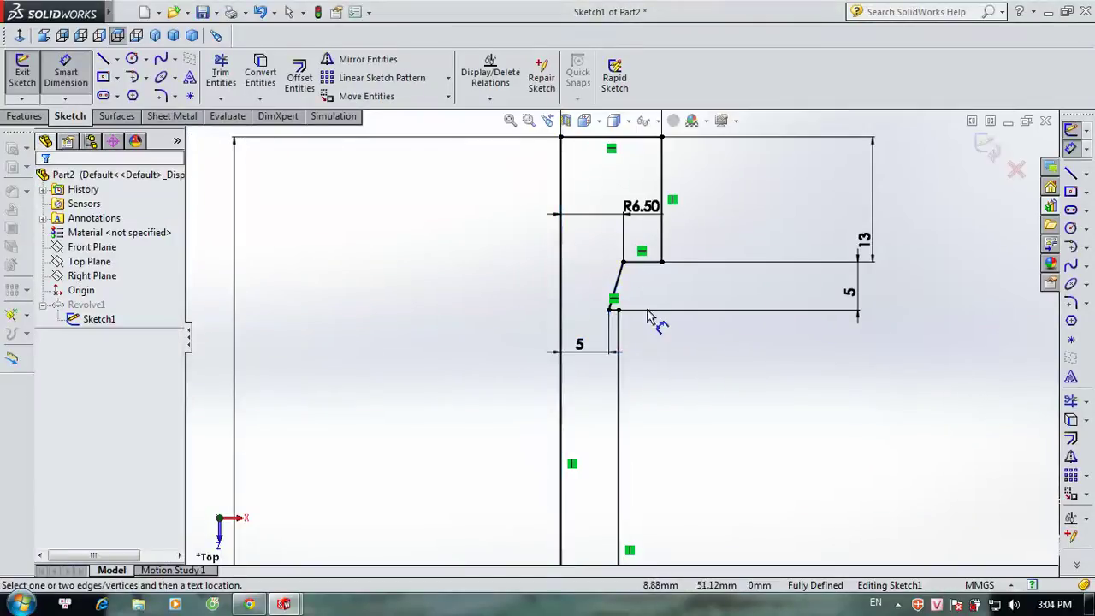
Step: Check the fully defined profile and exit the sketch so Revolve1 rebuilds
scroll(682, 368, up, 3)
scroll(672, 379, up, 2)
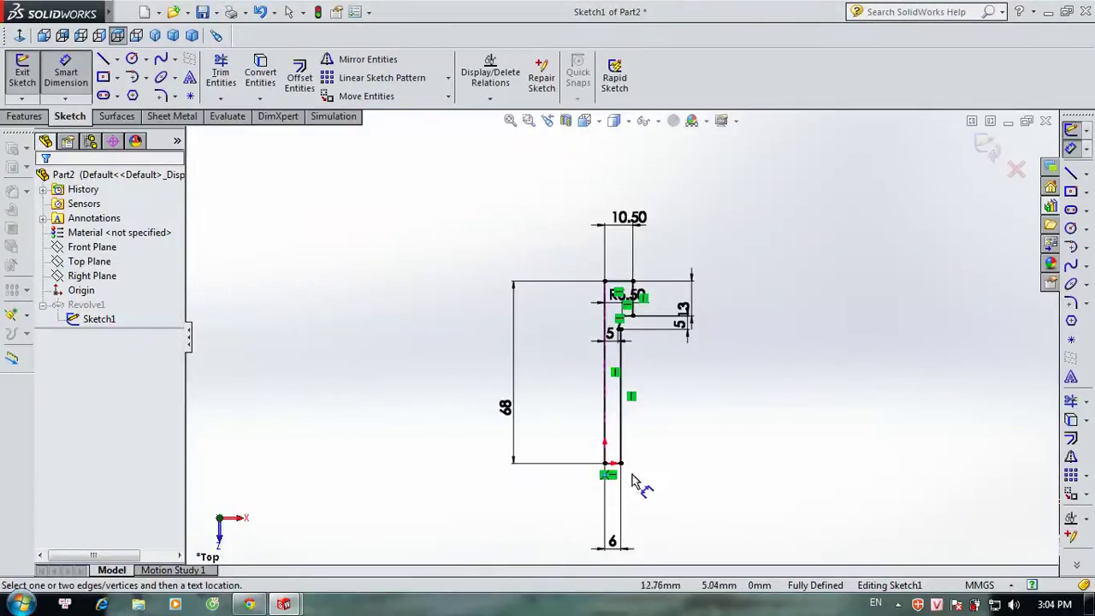
scroll(629, 332, down, 3)
scroll(624, 334, down, 3)
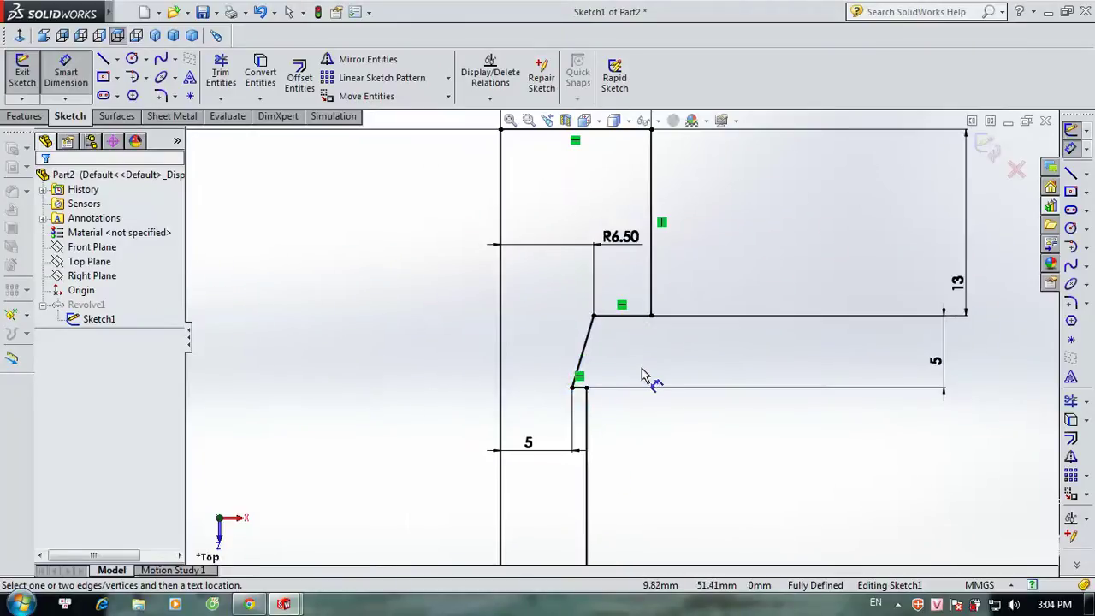
scroll(753, 337, up, 1)
scroll(693, 295, up, 2)
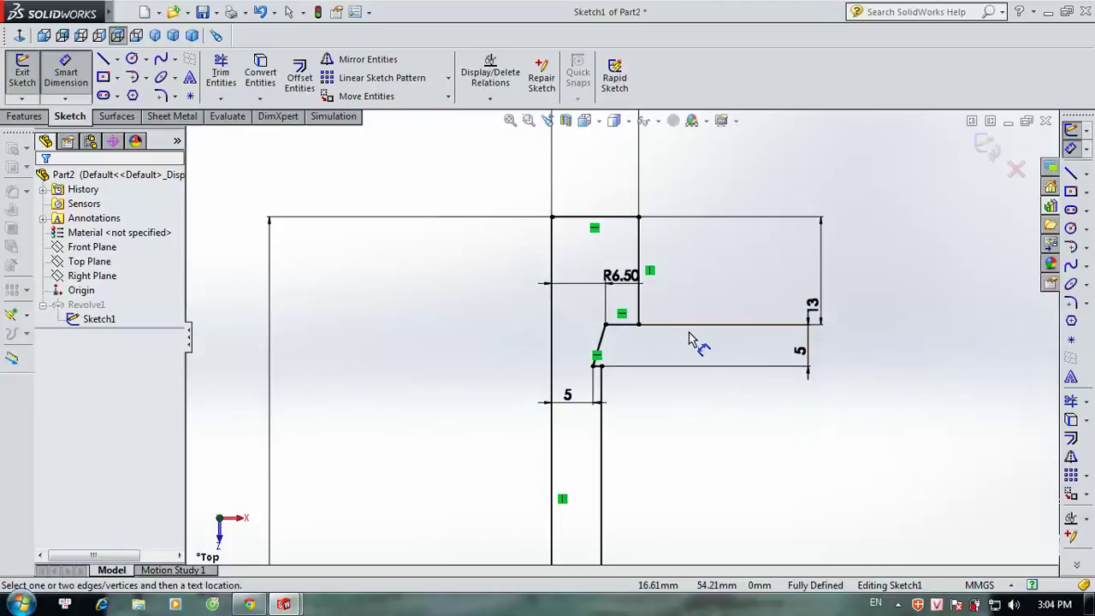
scroll(638, 401, up, 1)
scroll(633, 453, up, 1)
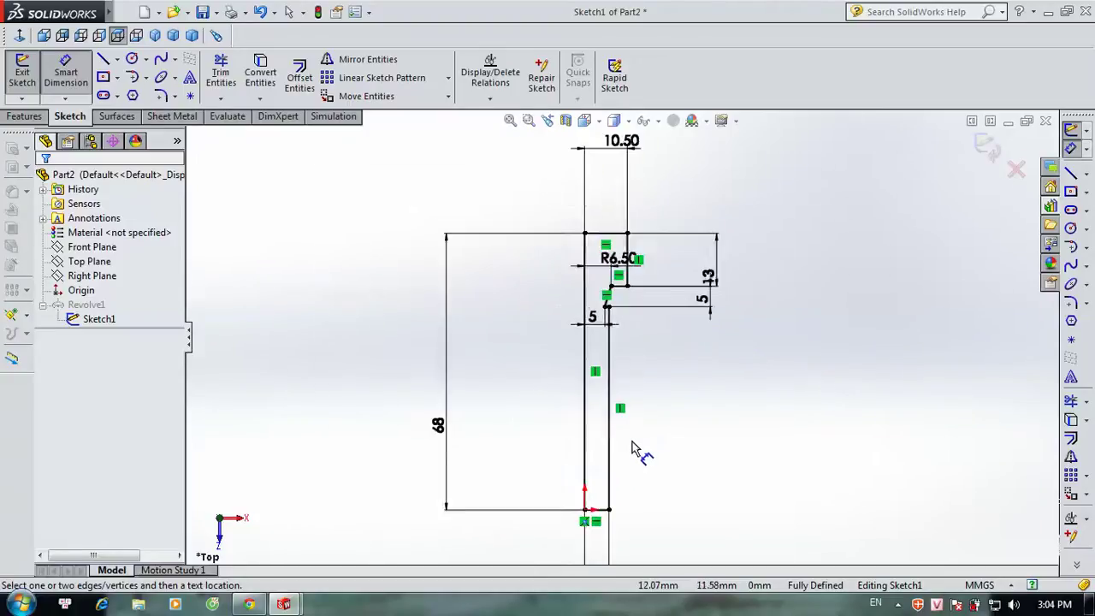
scroll(633, 453, up, 2)
scroll(638, 410, down, 1)
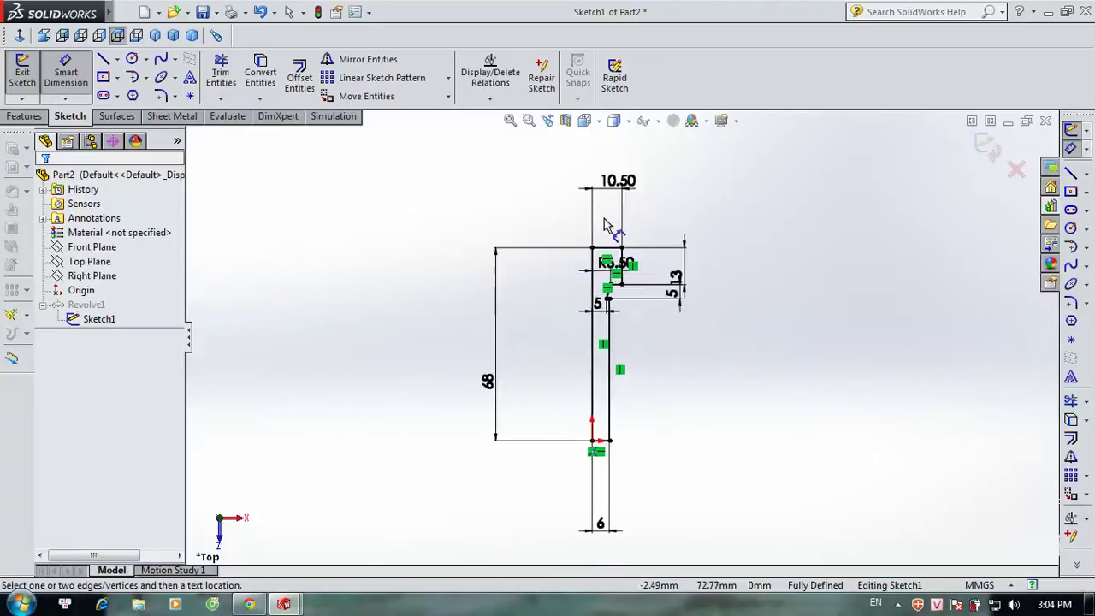
scroll(629, 256, down, 2)
click(995, 149)
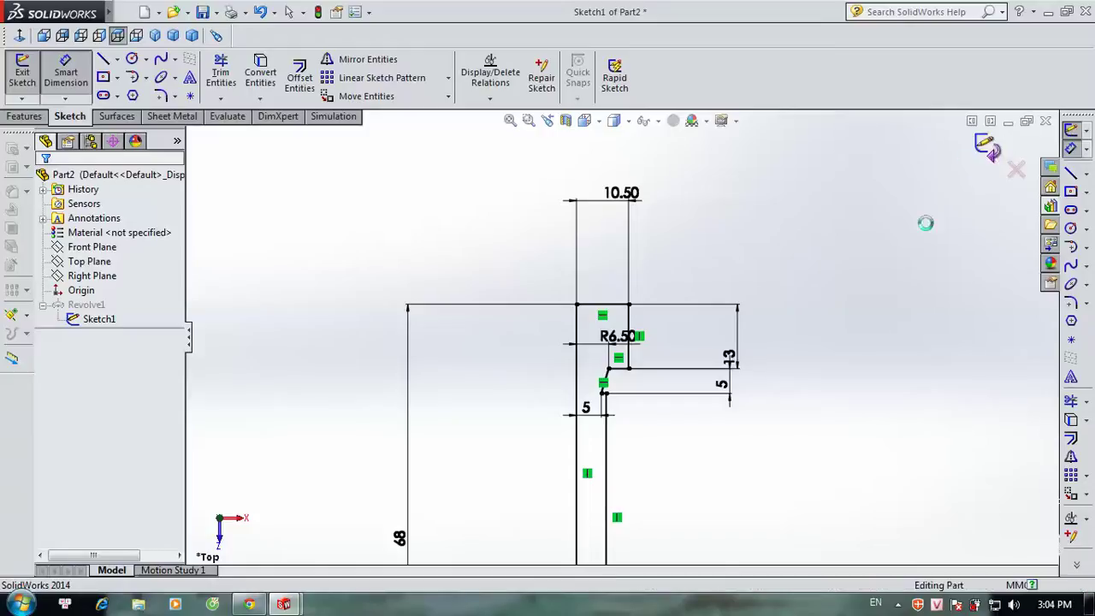
Step: Orbit to the shaft end and select its flat end face
mouse_move(754, 246)
middle_down()
mouse_move(724, 211)
mouse_move(751, 251)
middle_up()
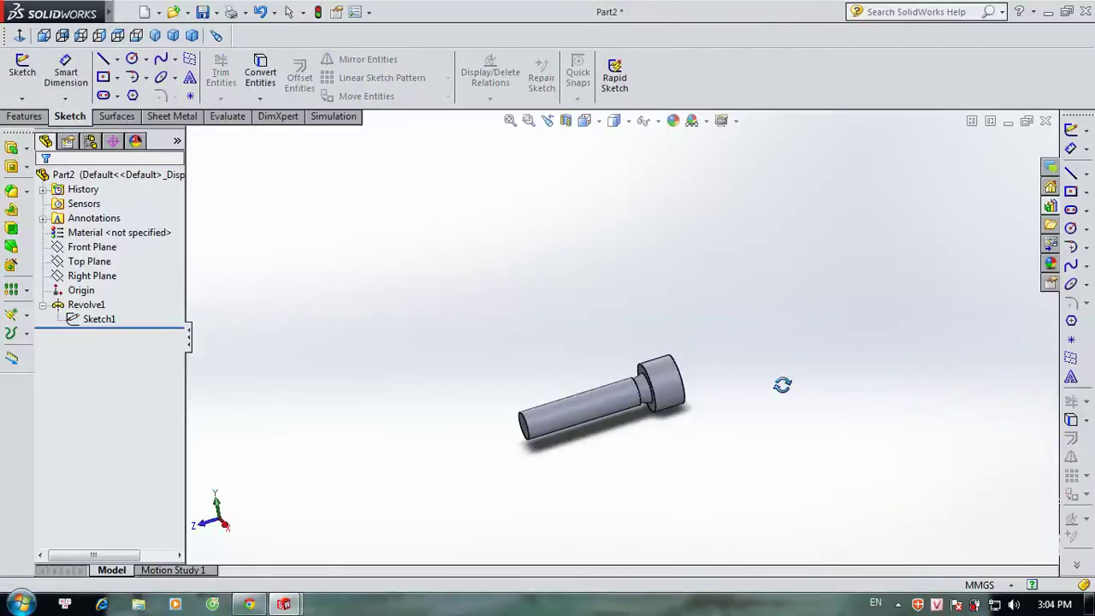
middle_drag(786, 382, 862, 342)
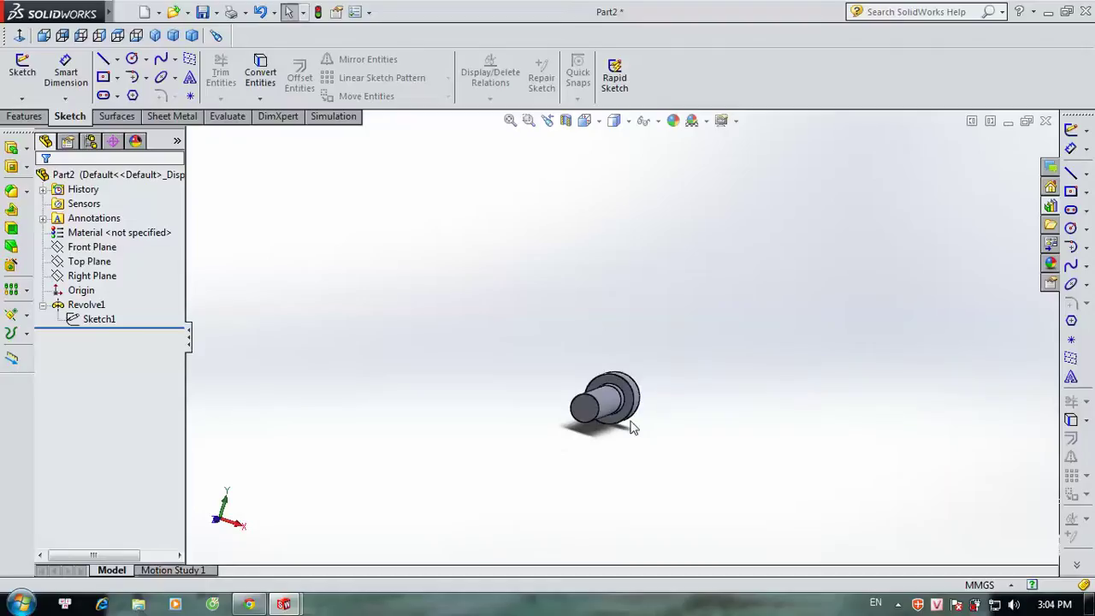
scroll(611, 445, down, 2)
click(506, 363)
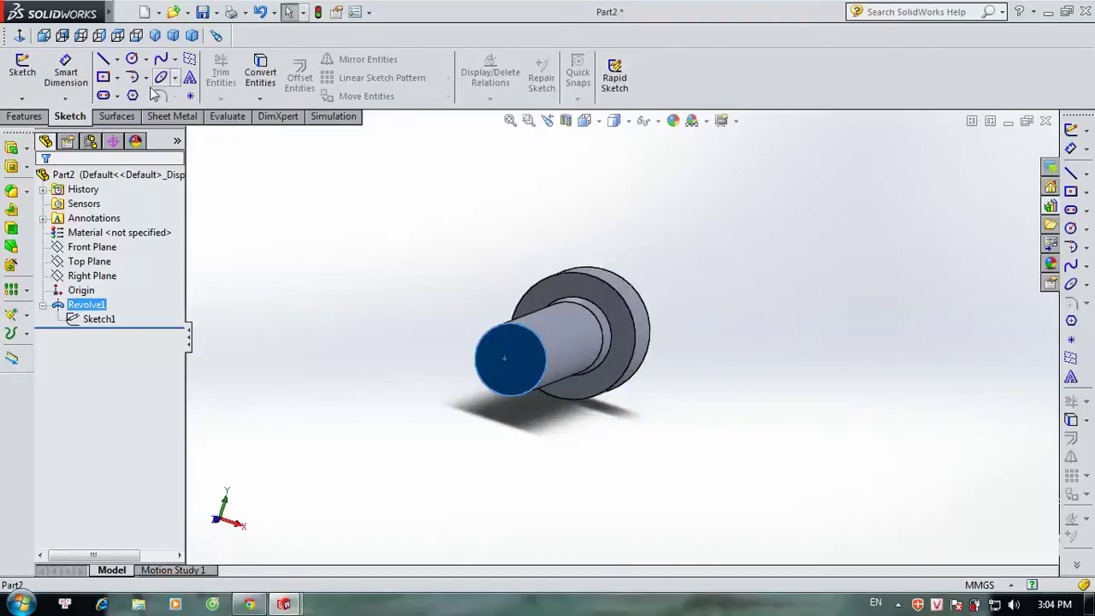
click(42, 117)
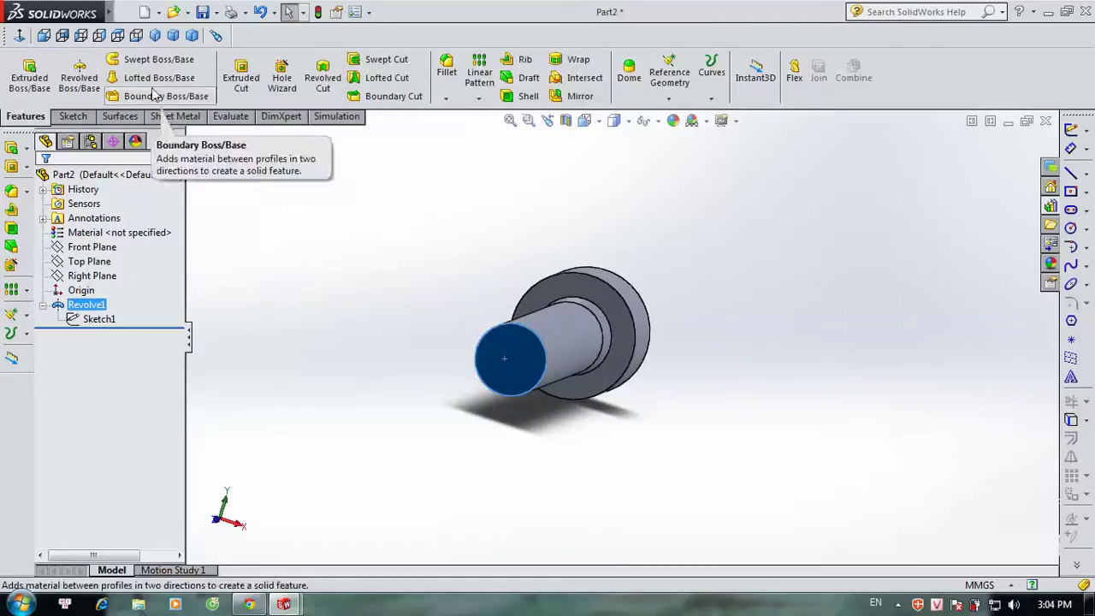
Step: In Hole Wizard, set up an M5 Straight Tap hole with a 12 mm tap-drill depth
click(281, 85)
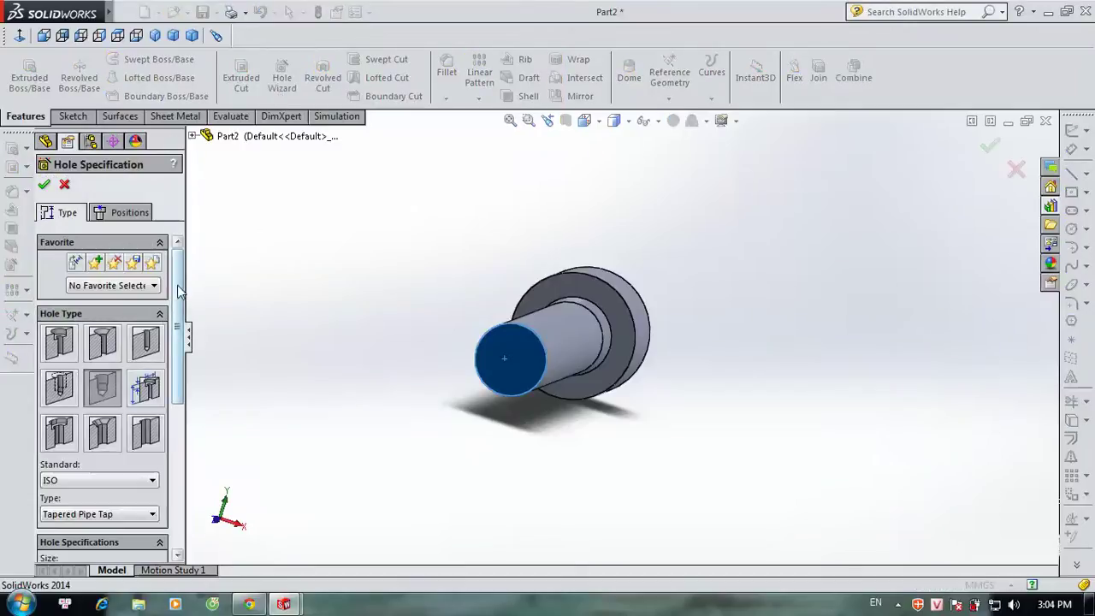
scroll(178, 291, down, 5)
scroll(88, 319, up, 3)
click(65, 321)
scroll(175, 381, down, 3)
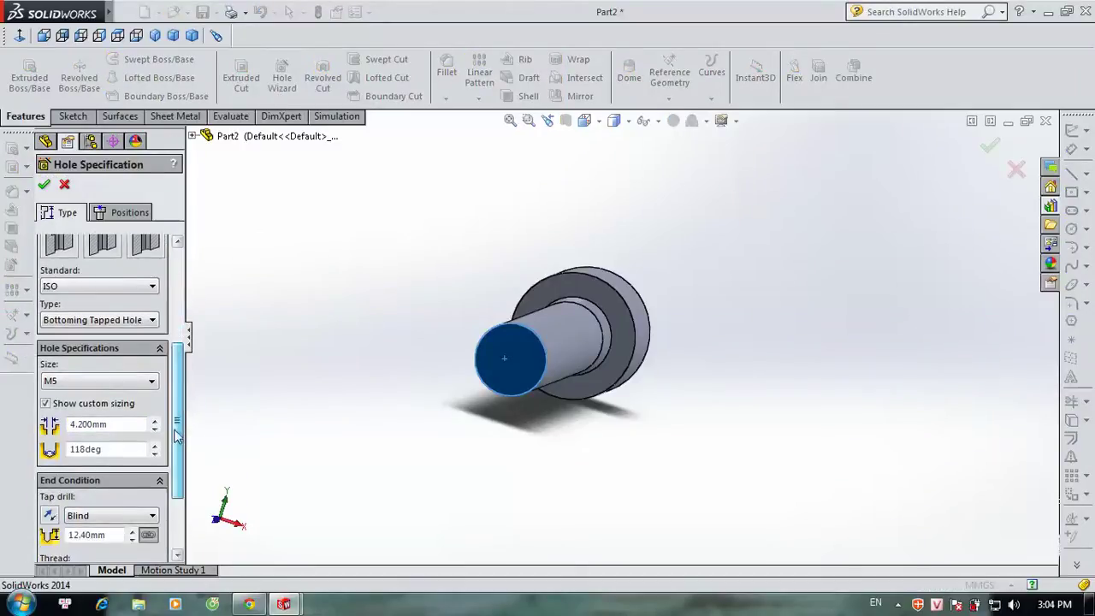
scroll(170, 435, down, 2)
scroll(162, 434, down, 1)
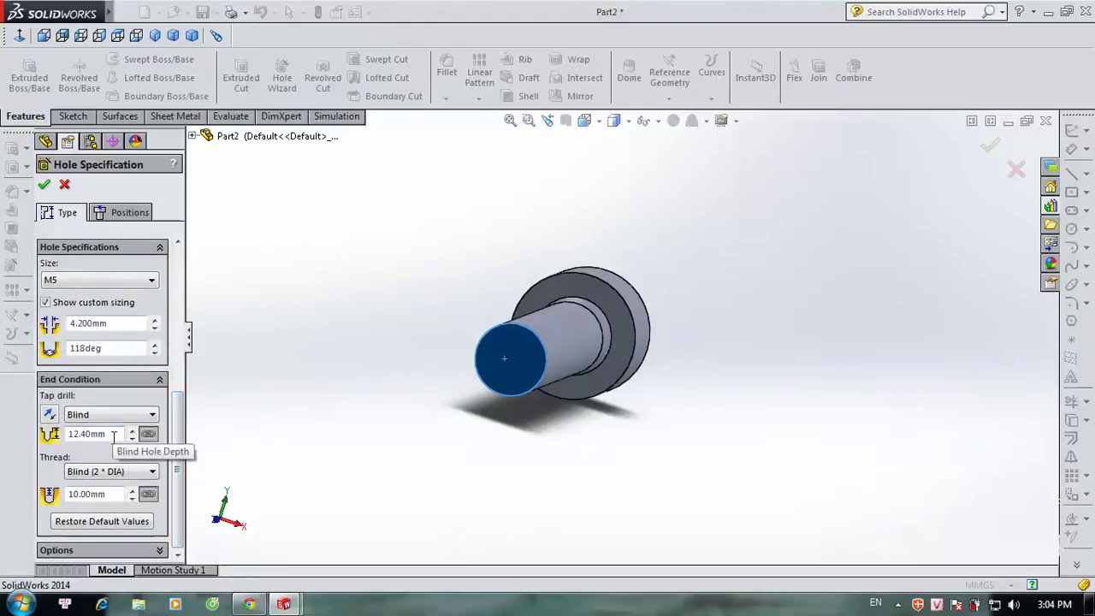
drag(115, 437, 76, 436)
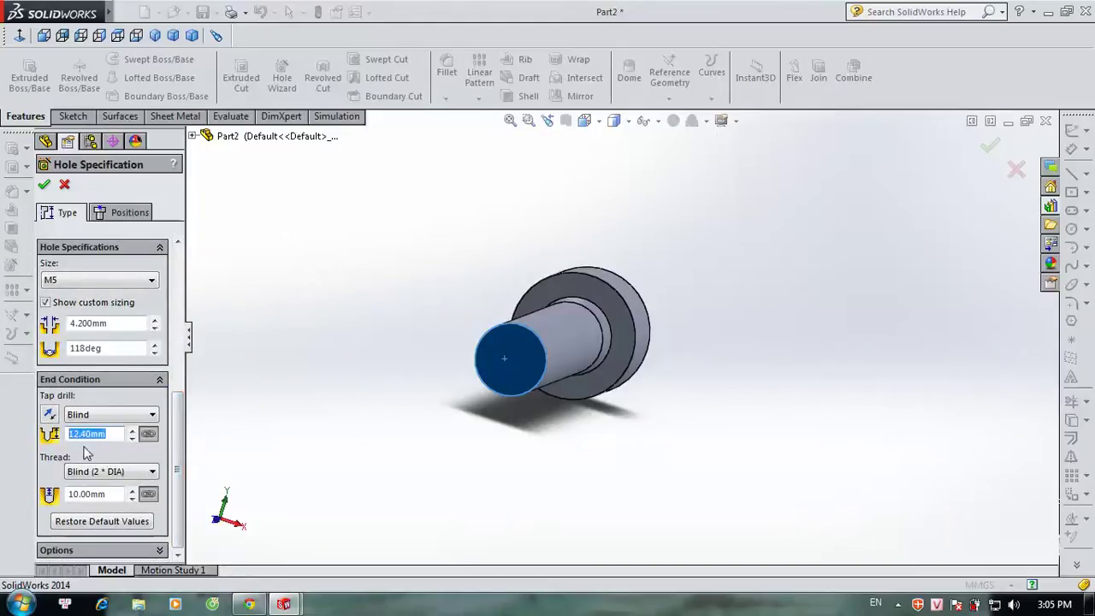
text(12)
key(Return)
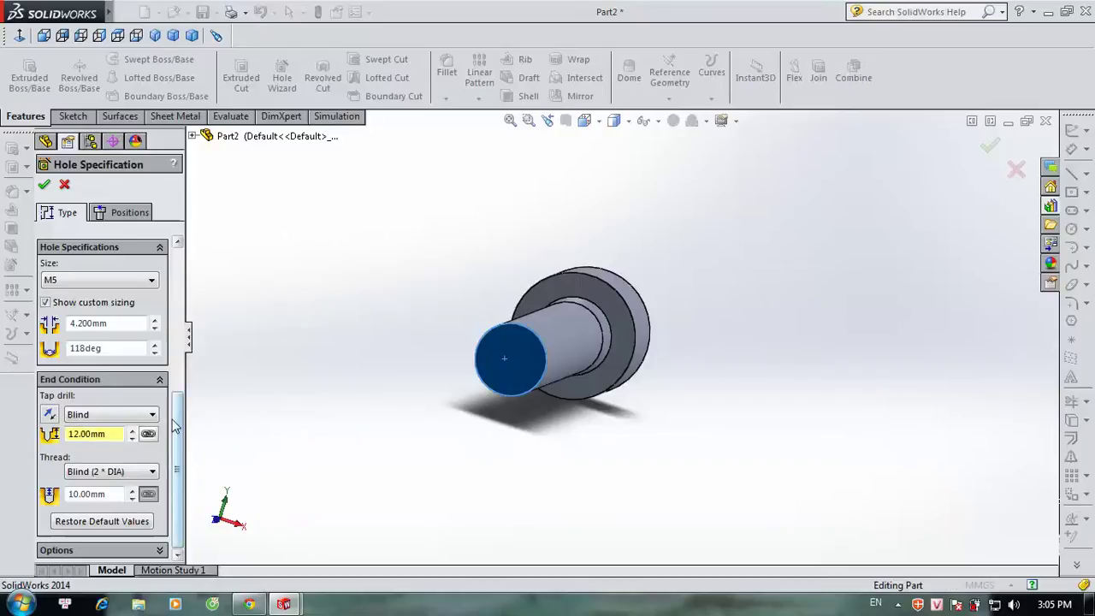
Step: Position the tapped hole at the centre of the shaft's end face and confirm it
drag(175, 427, 171, 270)
click(133, 214)
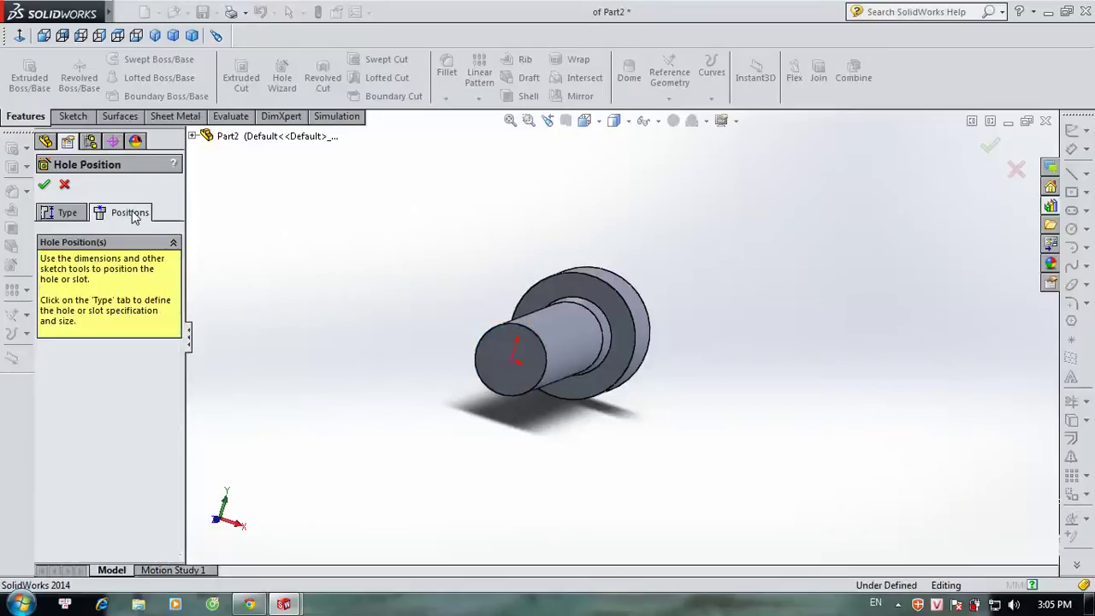
click(512, 360)
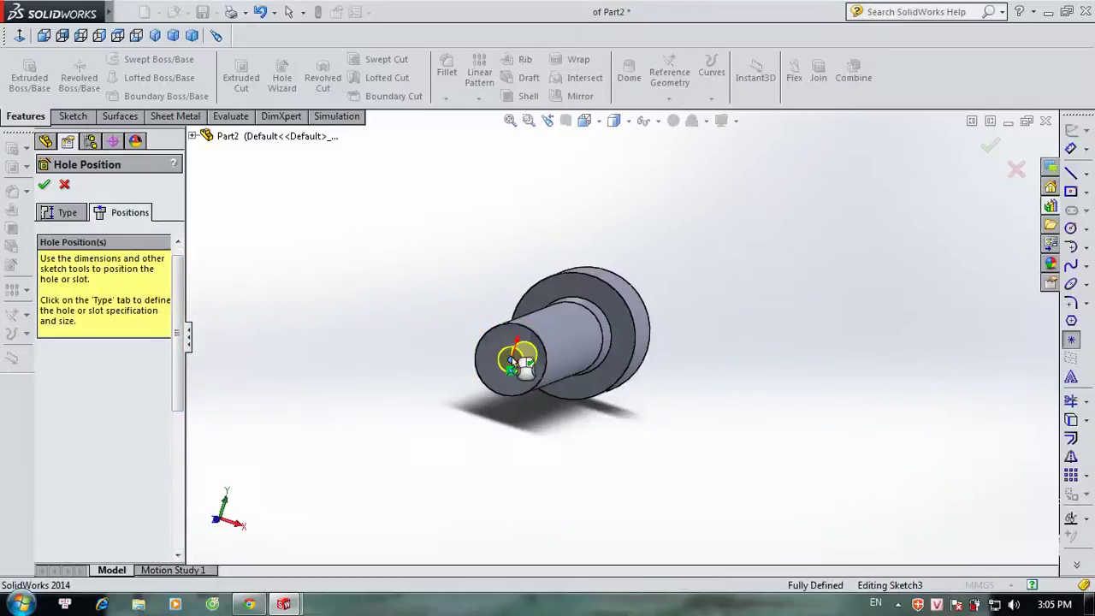
key(Return)
mouse_move(748, 447)
middle_down()
mouse_move(821, 373)
mouse_move(807, 323)
mouse_move(875, 244)
middle_up()
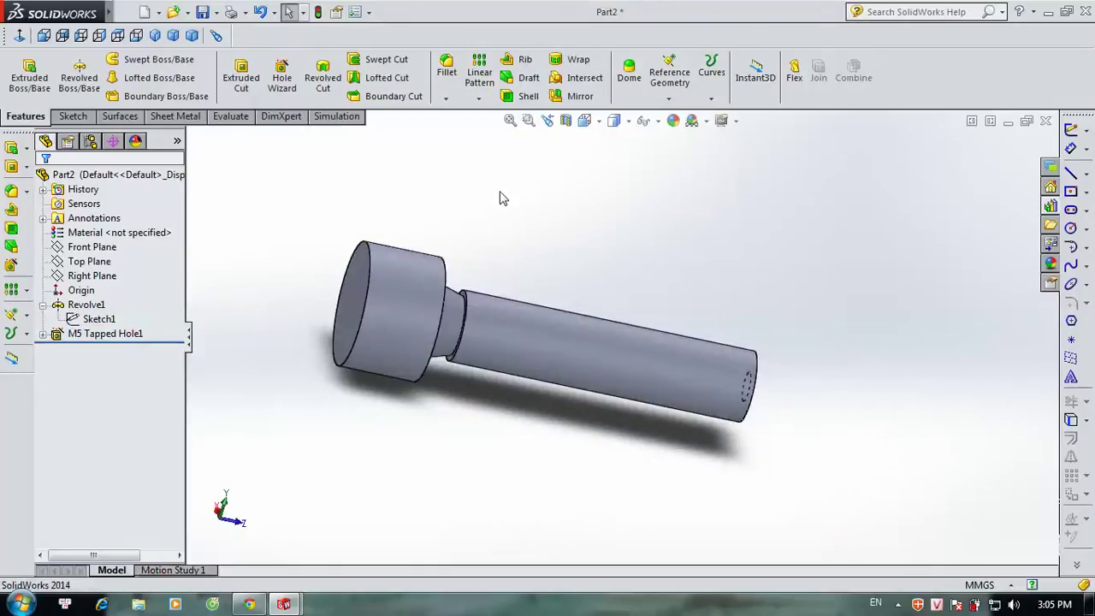
Step: Start a Chamfer feature with a 1 mm distance at 45°
click(446, 98)
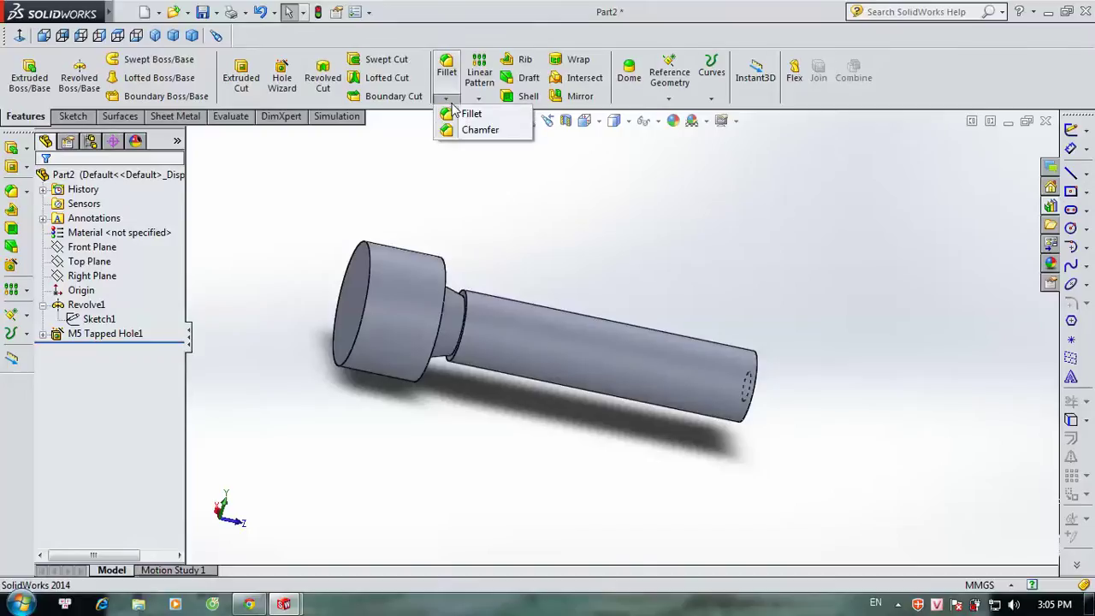
click(467, 128)
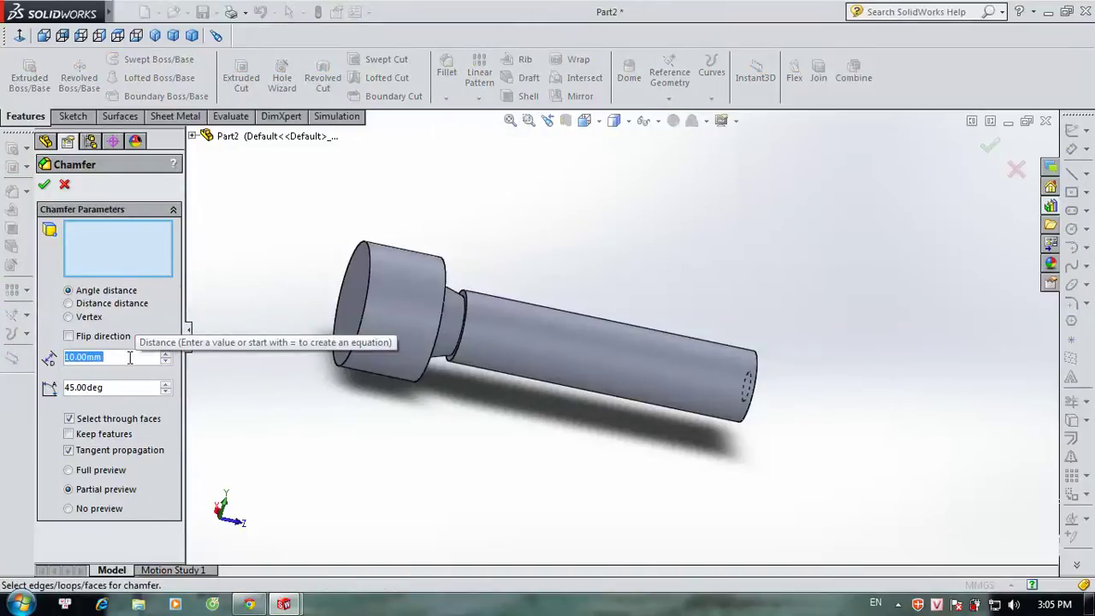
text(1)
key(Return)
Step: Chamfer the head's outer edge, the shoulder edge and the shaft's end edge
click(368, 257)
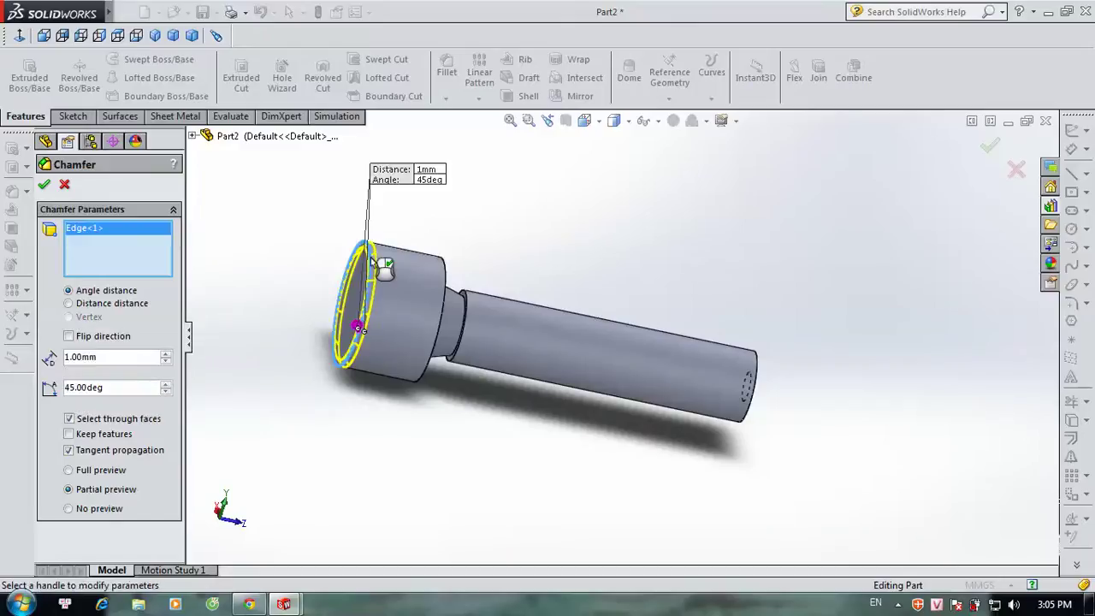
middle_drag(611, 264, 562, 203)
right_drag(563, 204, 531, 259)
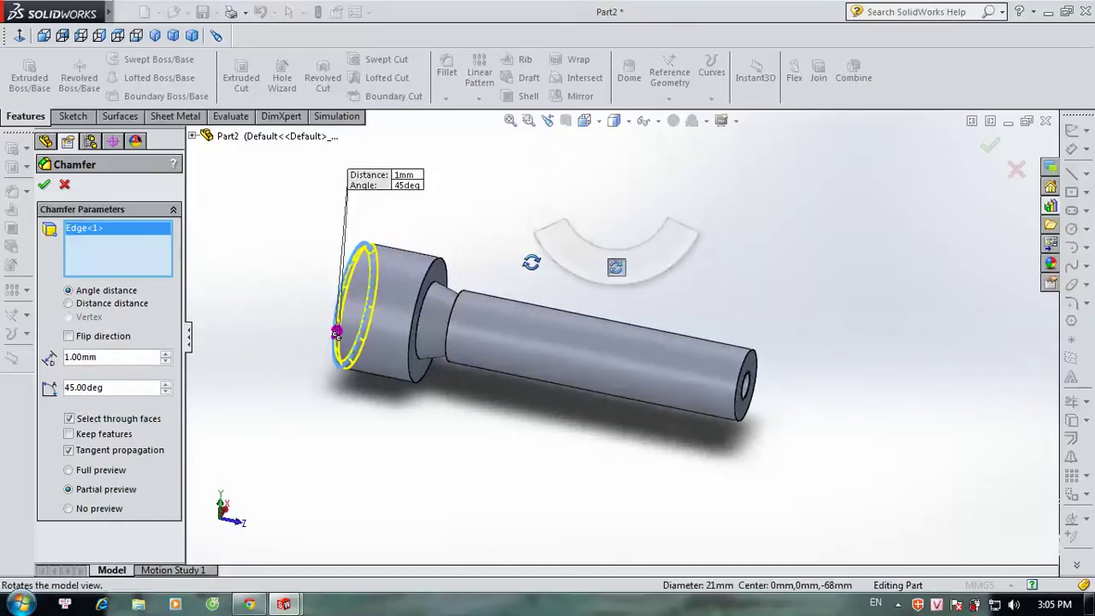
click(434, 260)
click(436, 260)
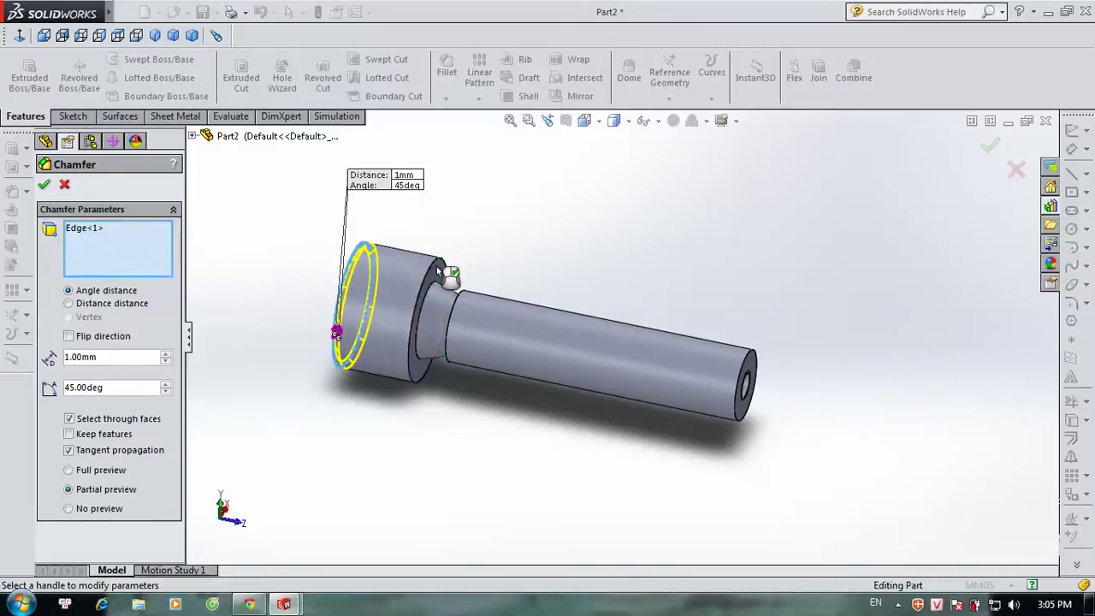
click(437, 260)
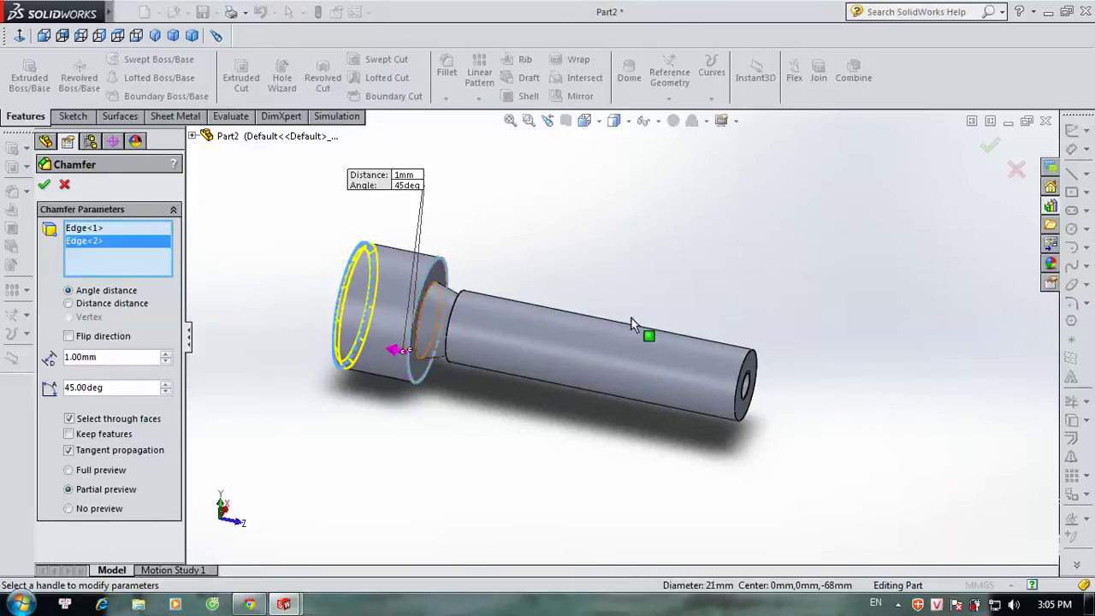
click(746, 359)
key(Return)
mouse_move(828, 279)
middle_down()
mouse_move(948, 423)
mouse_move(848, 455)
mouse_move(738, 330)
mouse_move(701, 360)
mouse_move(726, 401)
mouse_move(734, 395)
middle_up()
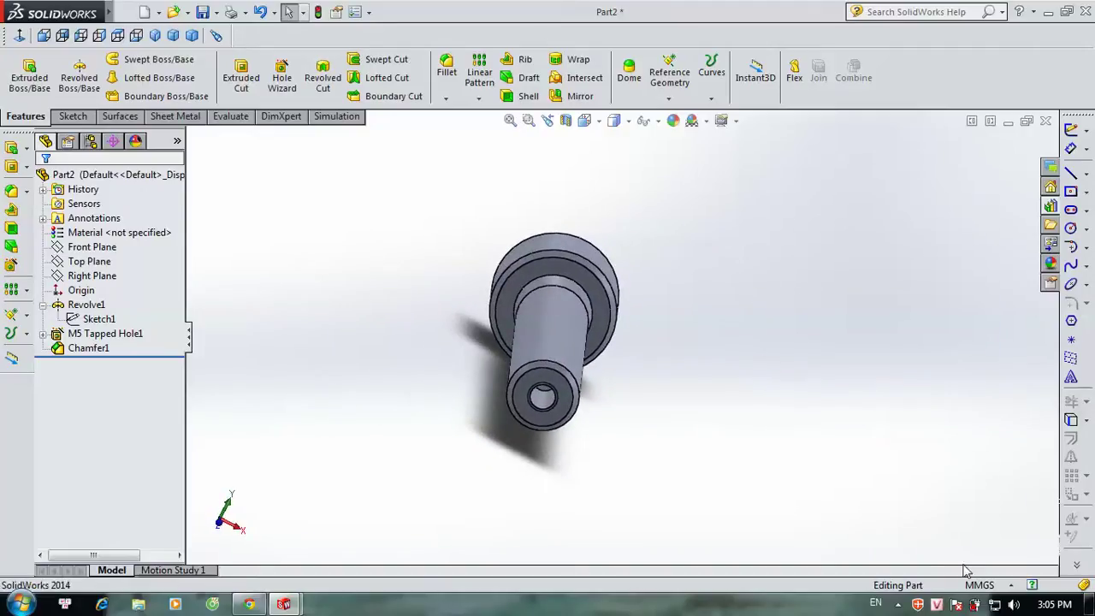